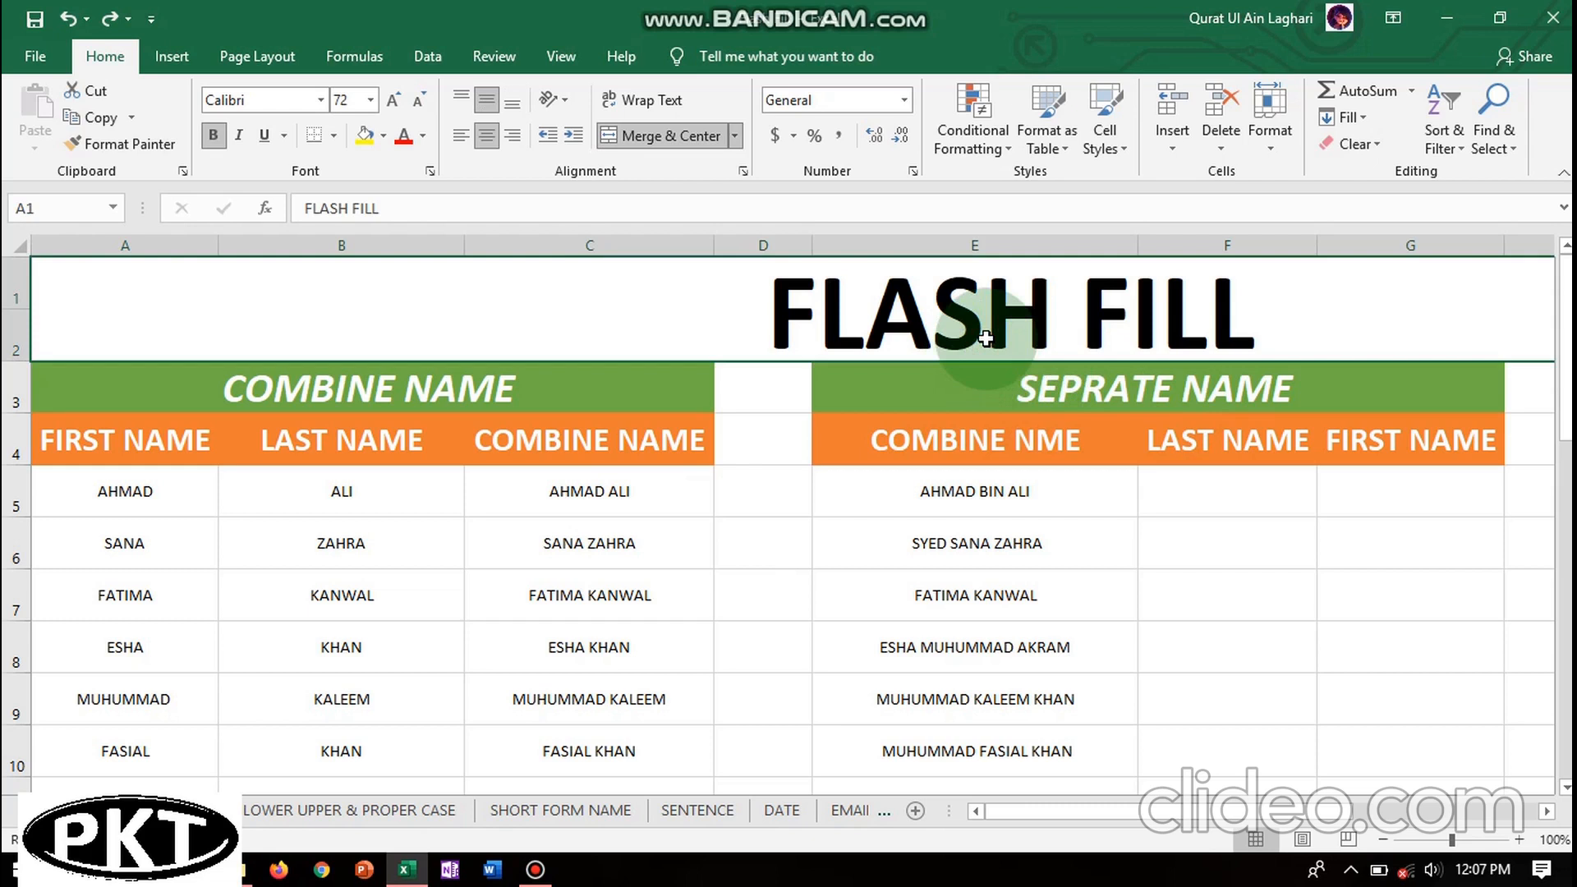
- Point out the FIRST NAME and LAST NAME headings, then select the combined names in C5:C14
left_click(146, 440)
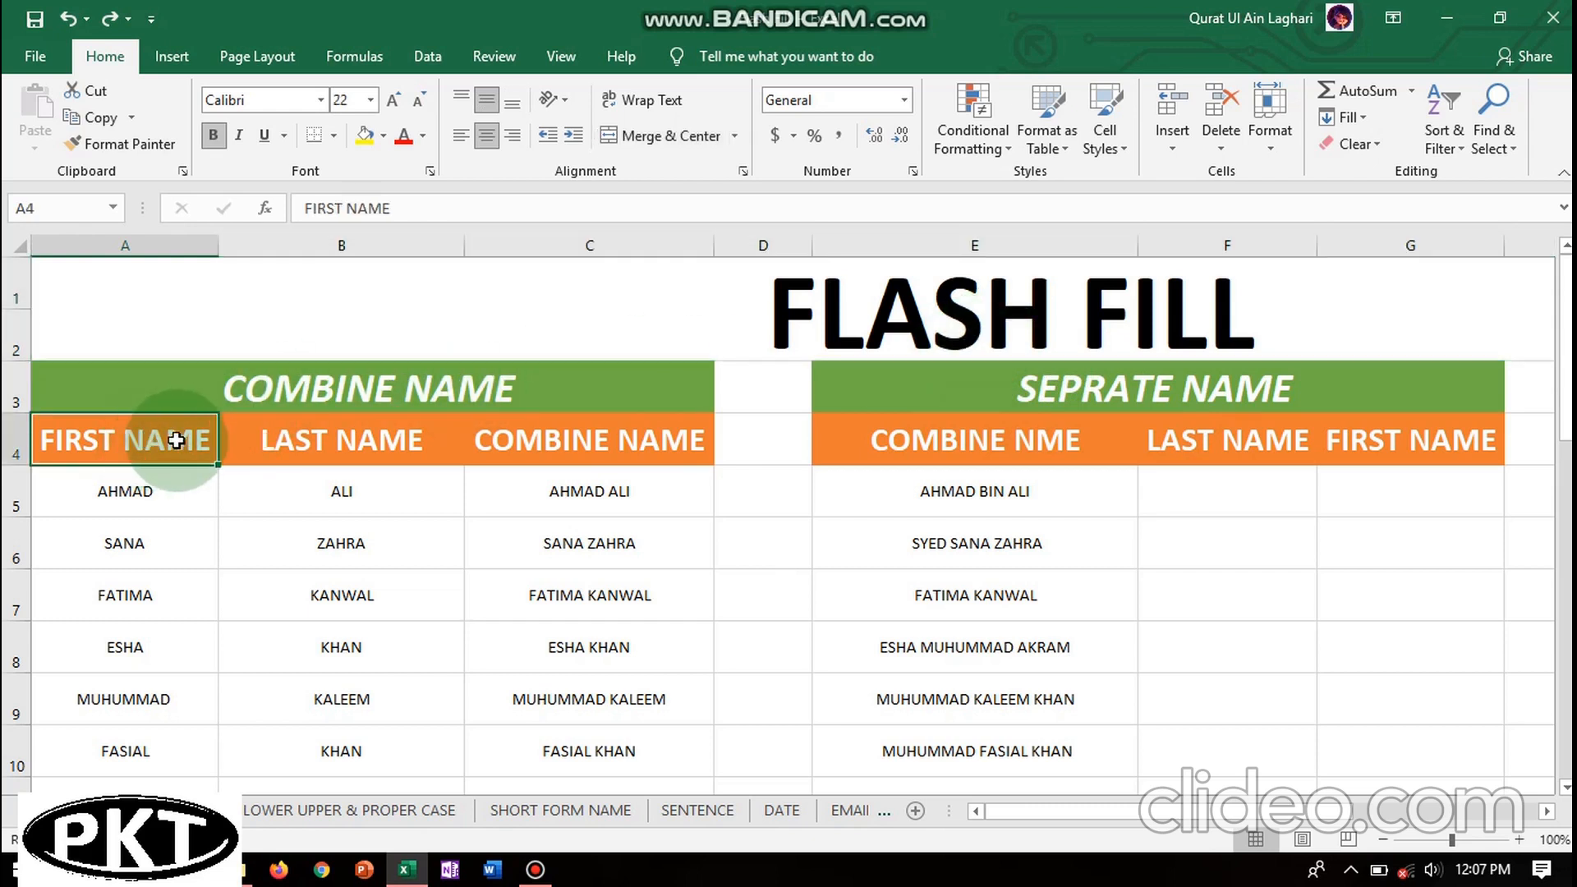
left_click(281, 440)
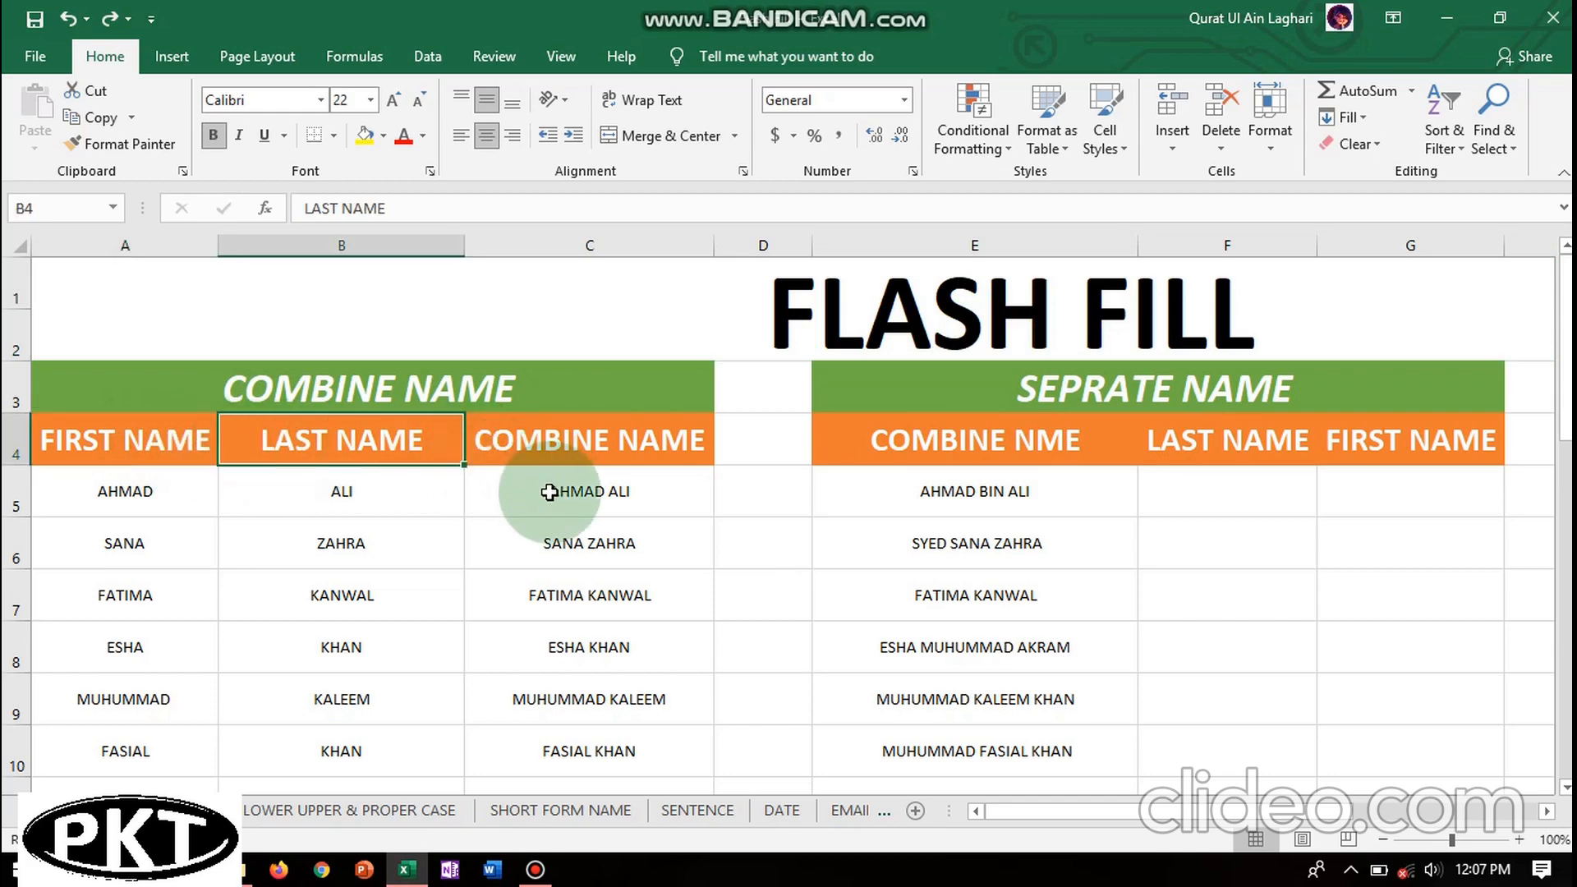
left_click_drag(509, 491, 570, 729)
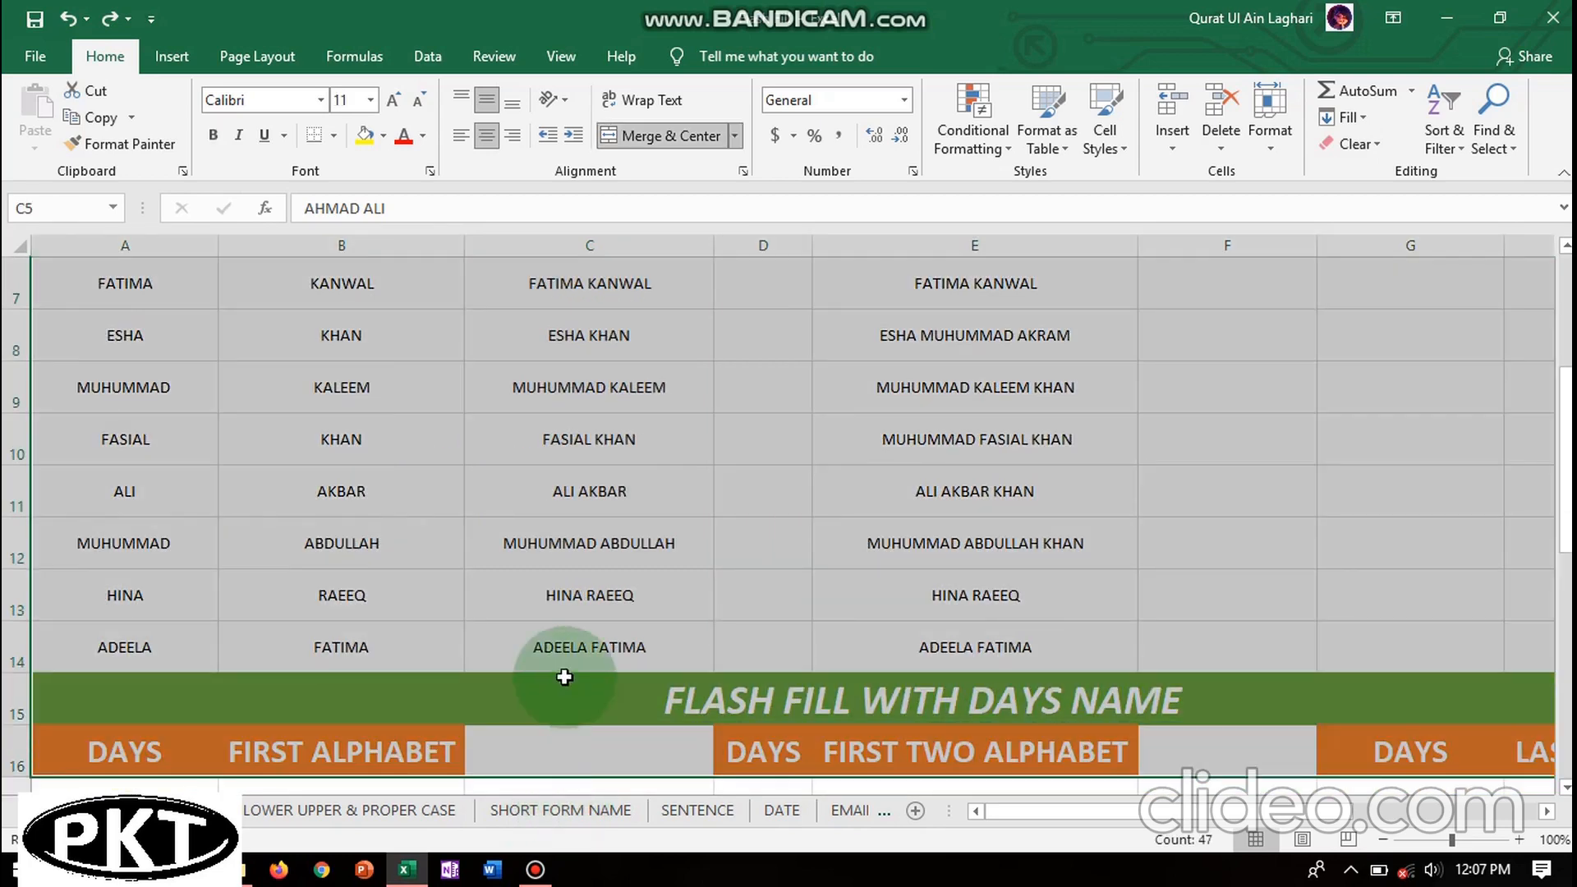
left_click(568, 662)
left_click_drag(568, 662, 619, 449)
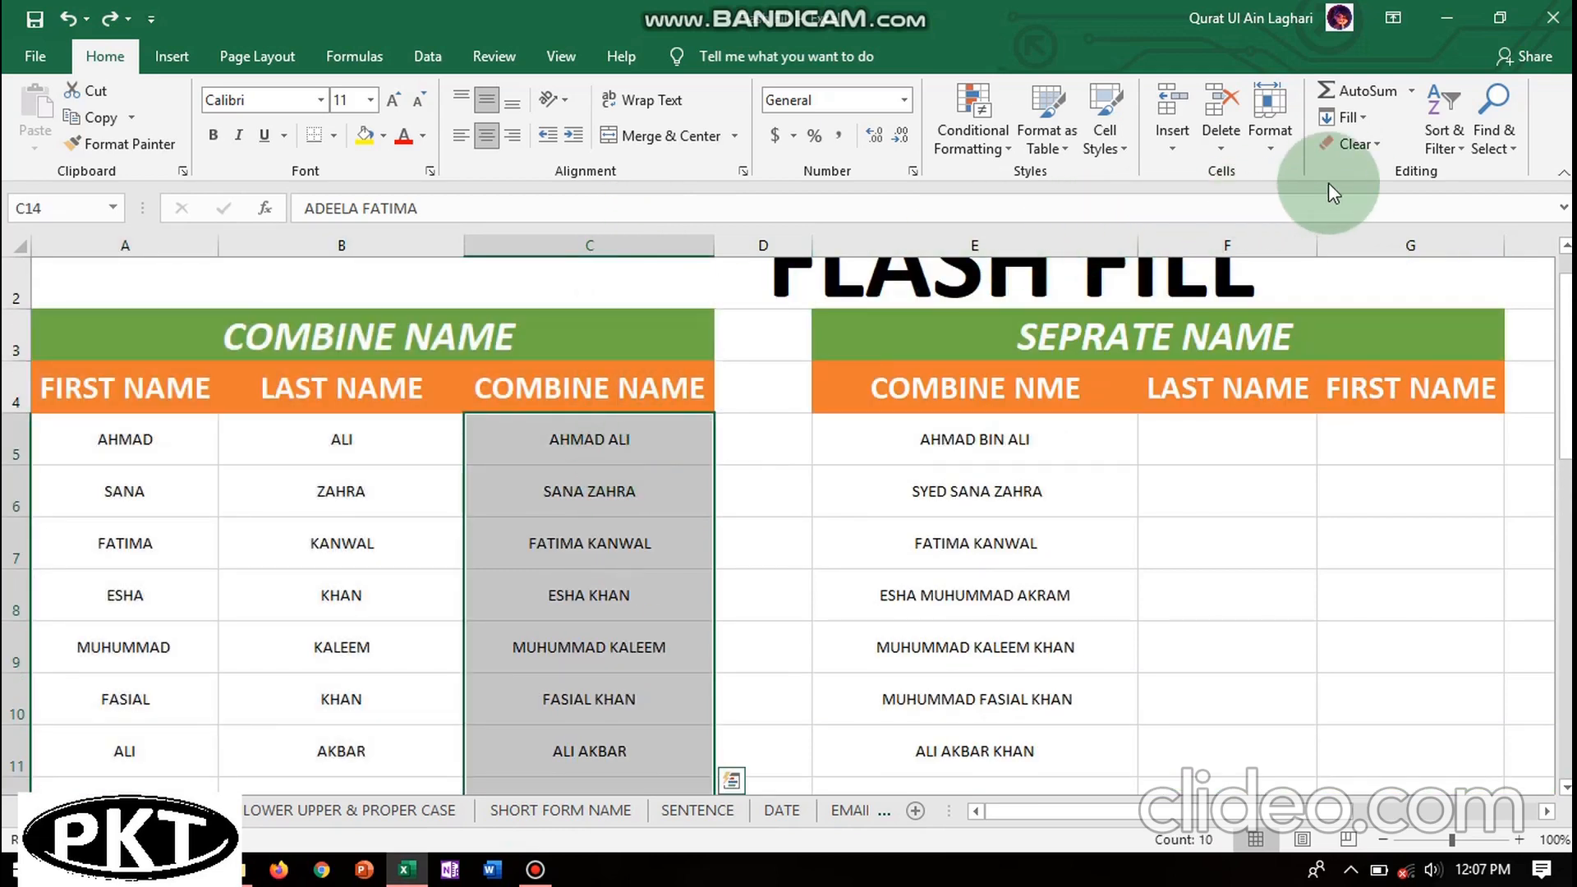
- Use Clear All to remove the combined names and their formatting from C5:C14
left_click(1376, 146)
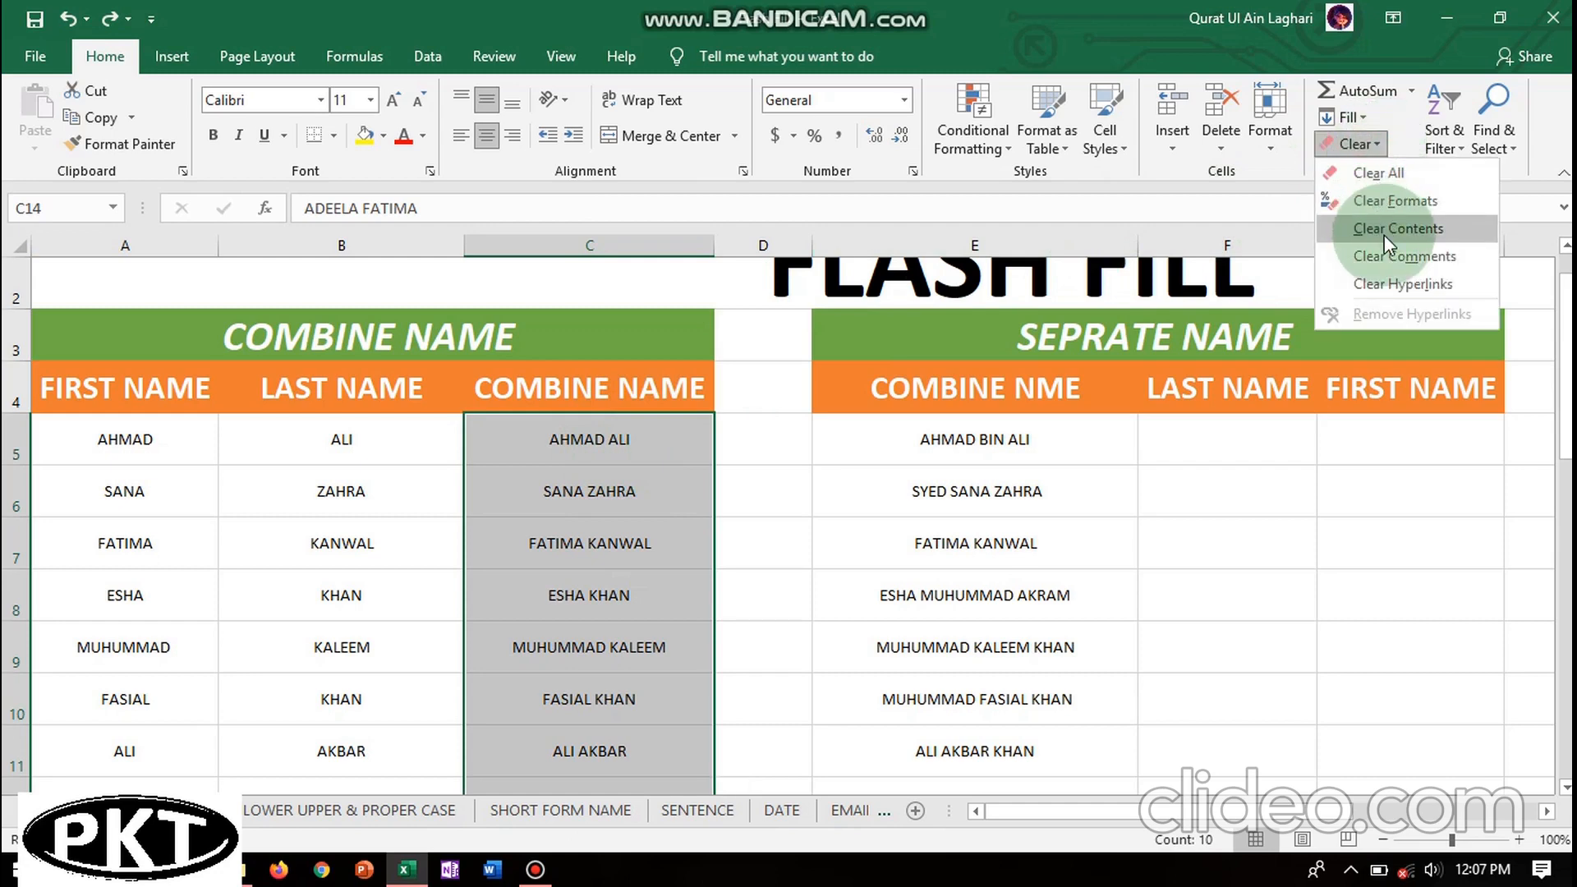
left_click(1378, 172)
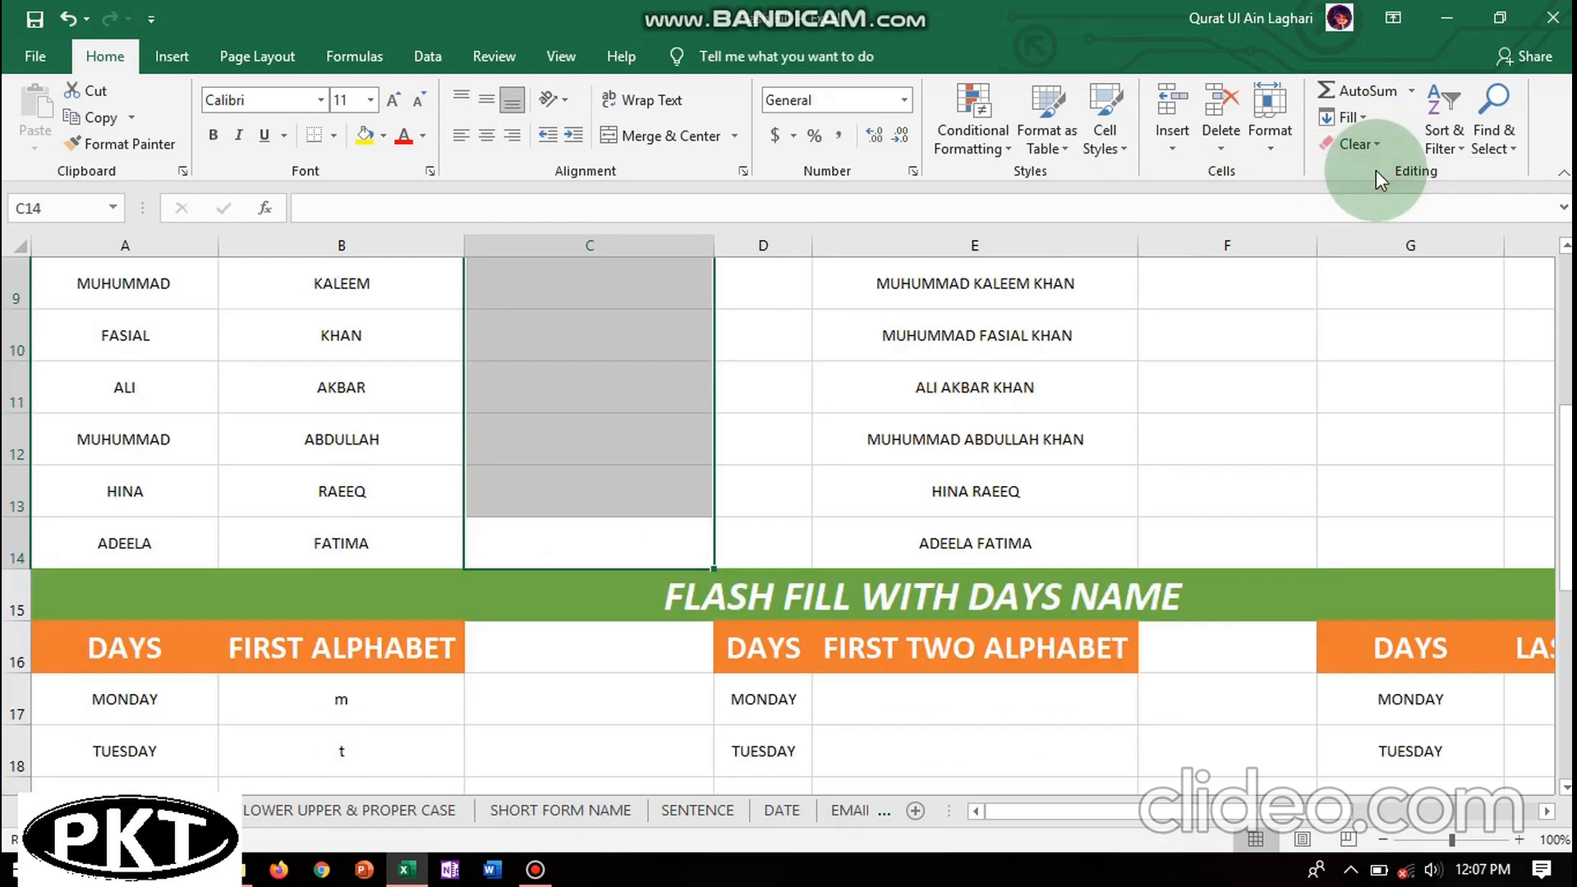
left_click(1566, 271)
left_click(573, 501)
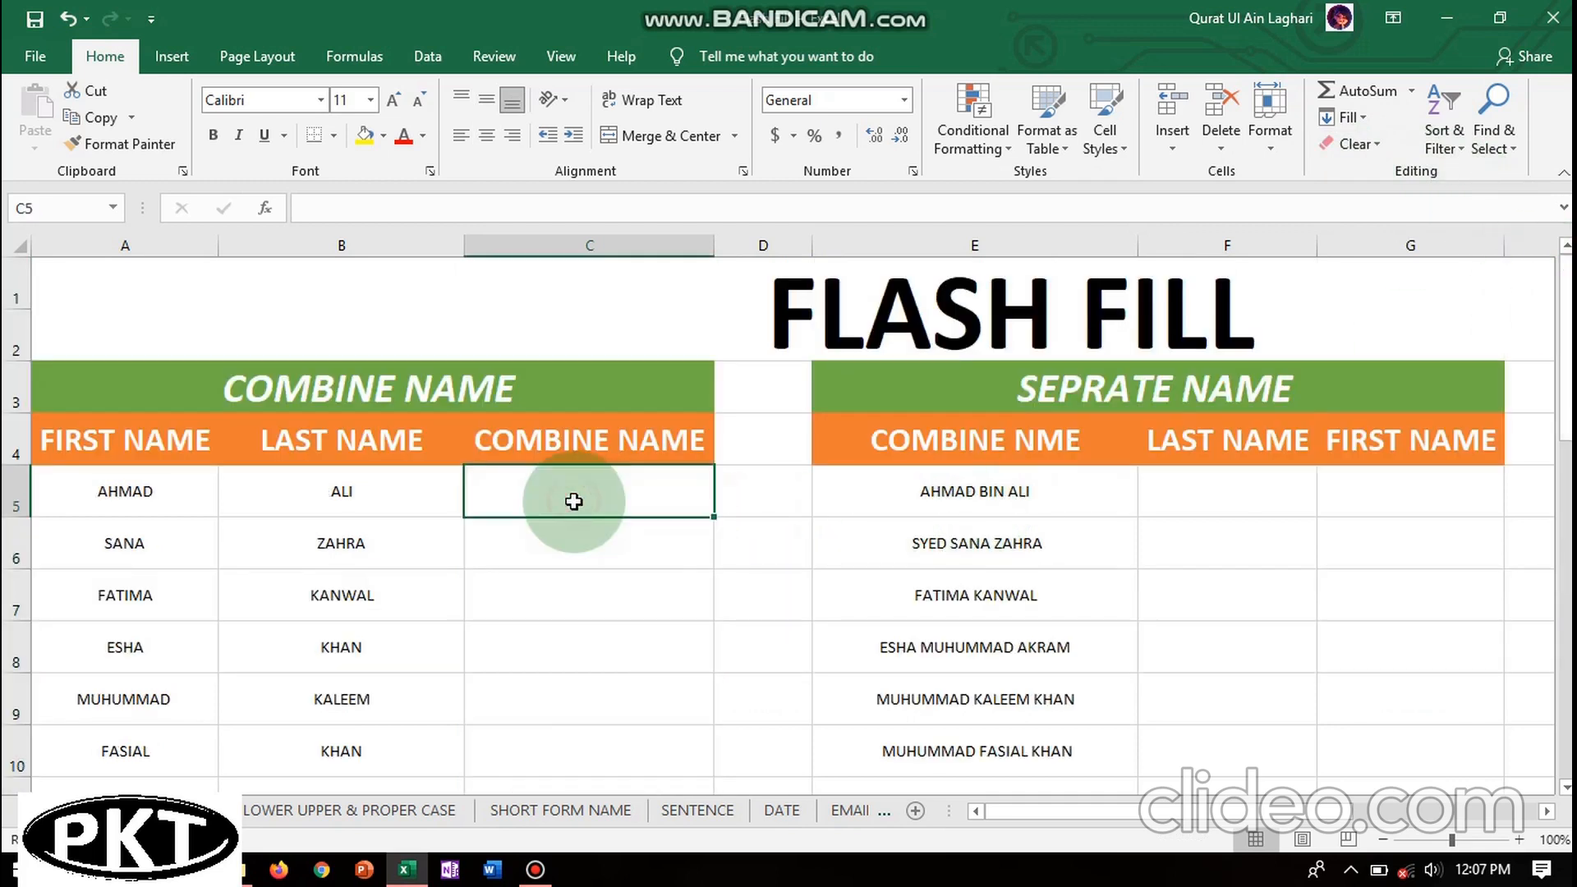
left_click(129, 493)
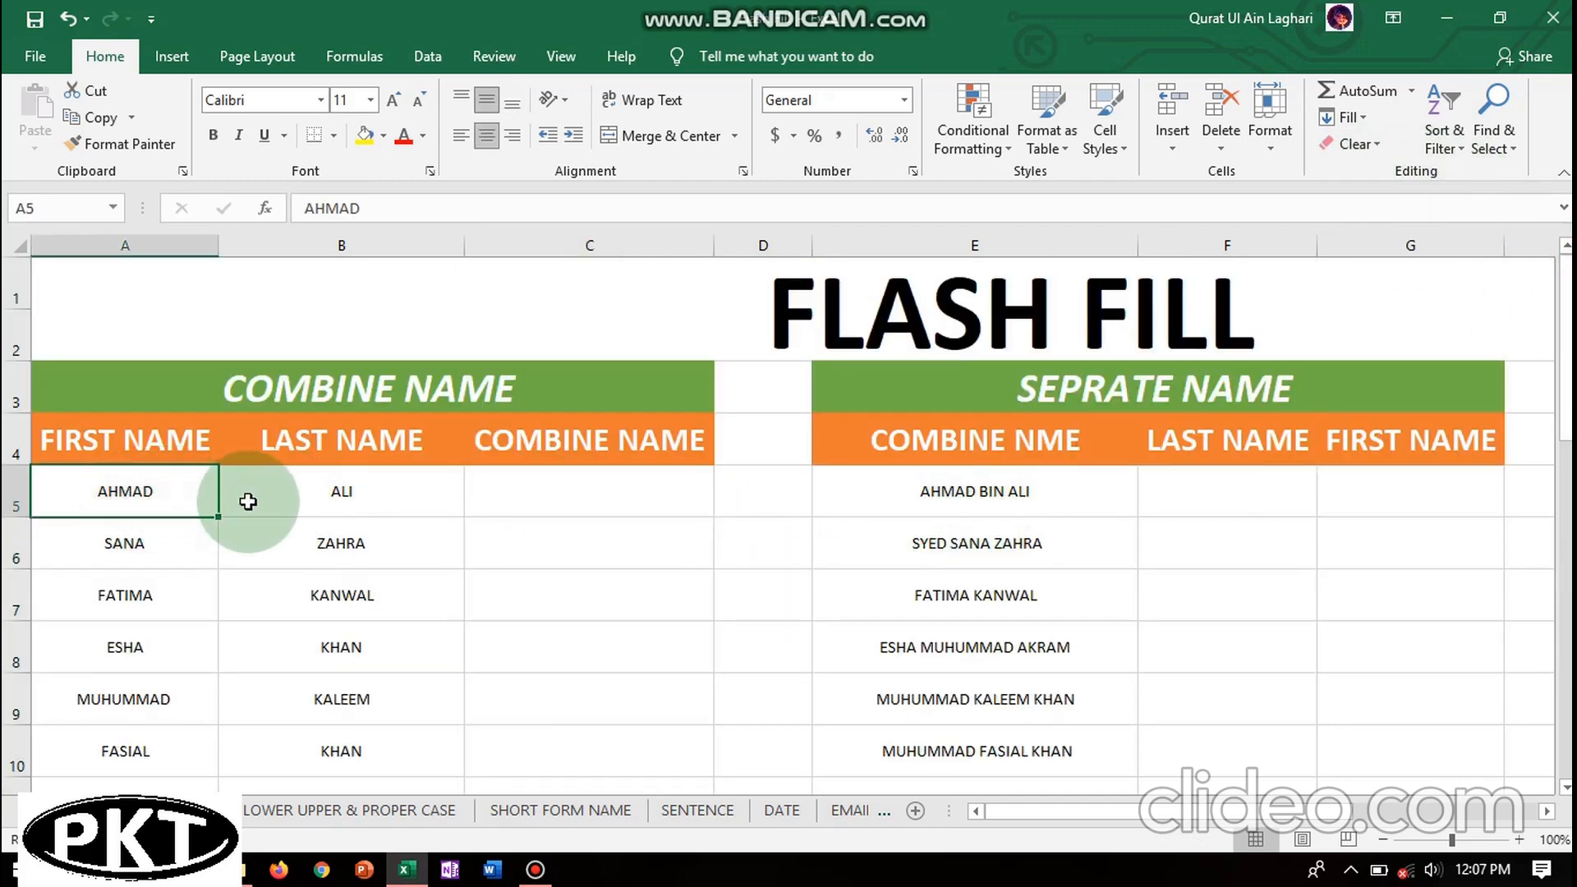
left_click(310, 495)
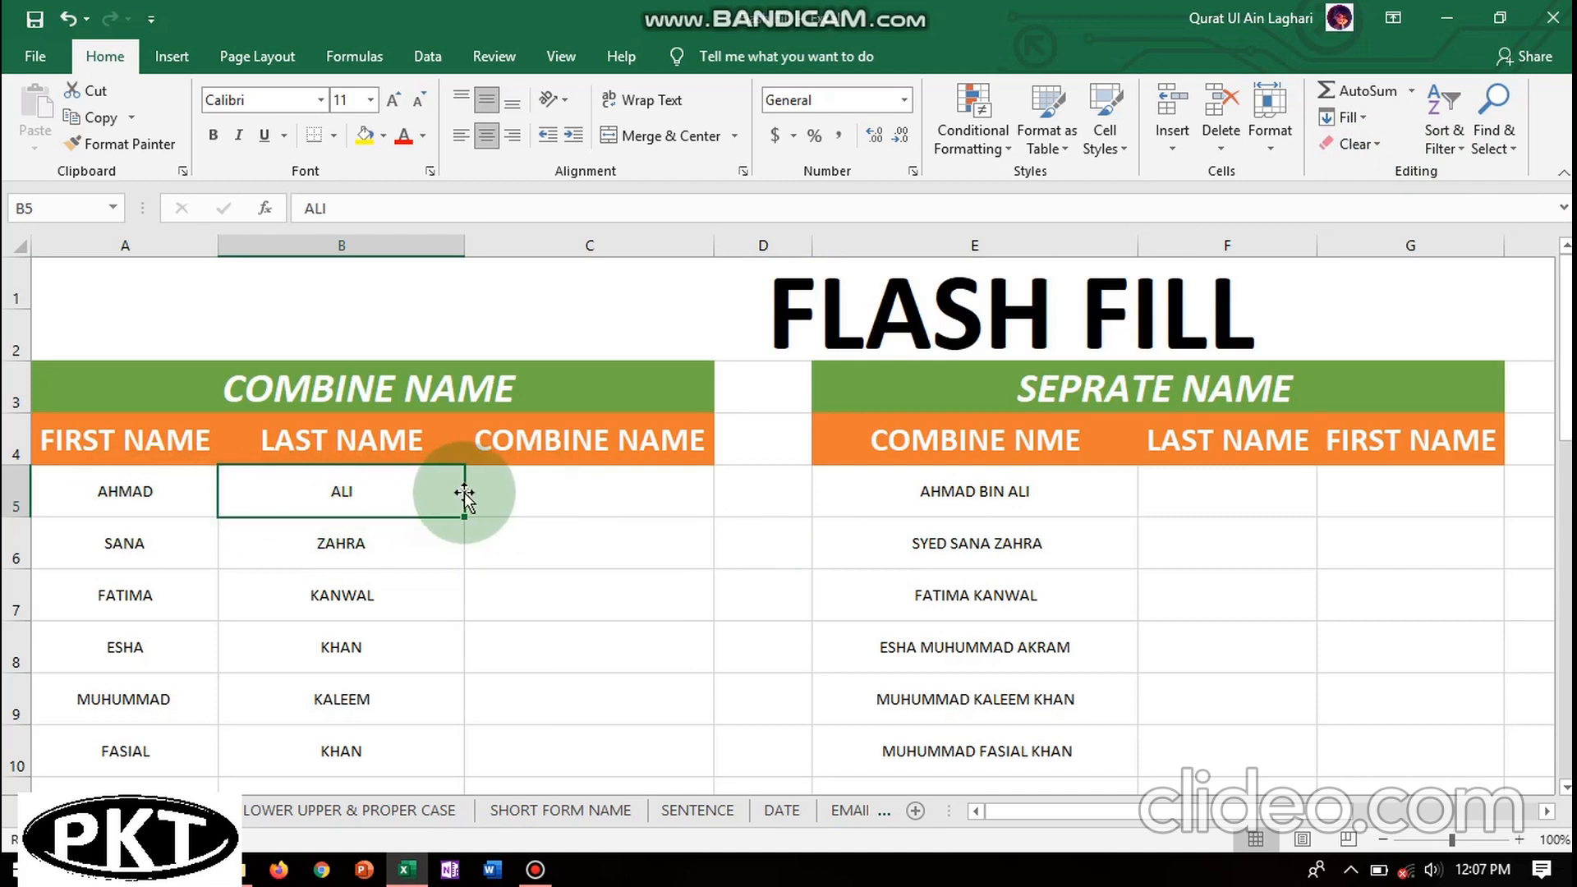
left_click(542, 493)
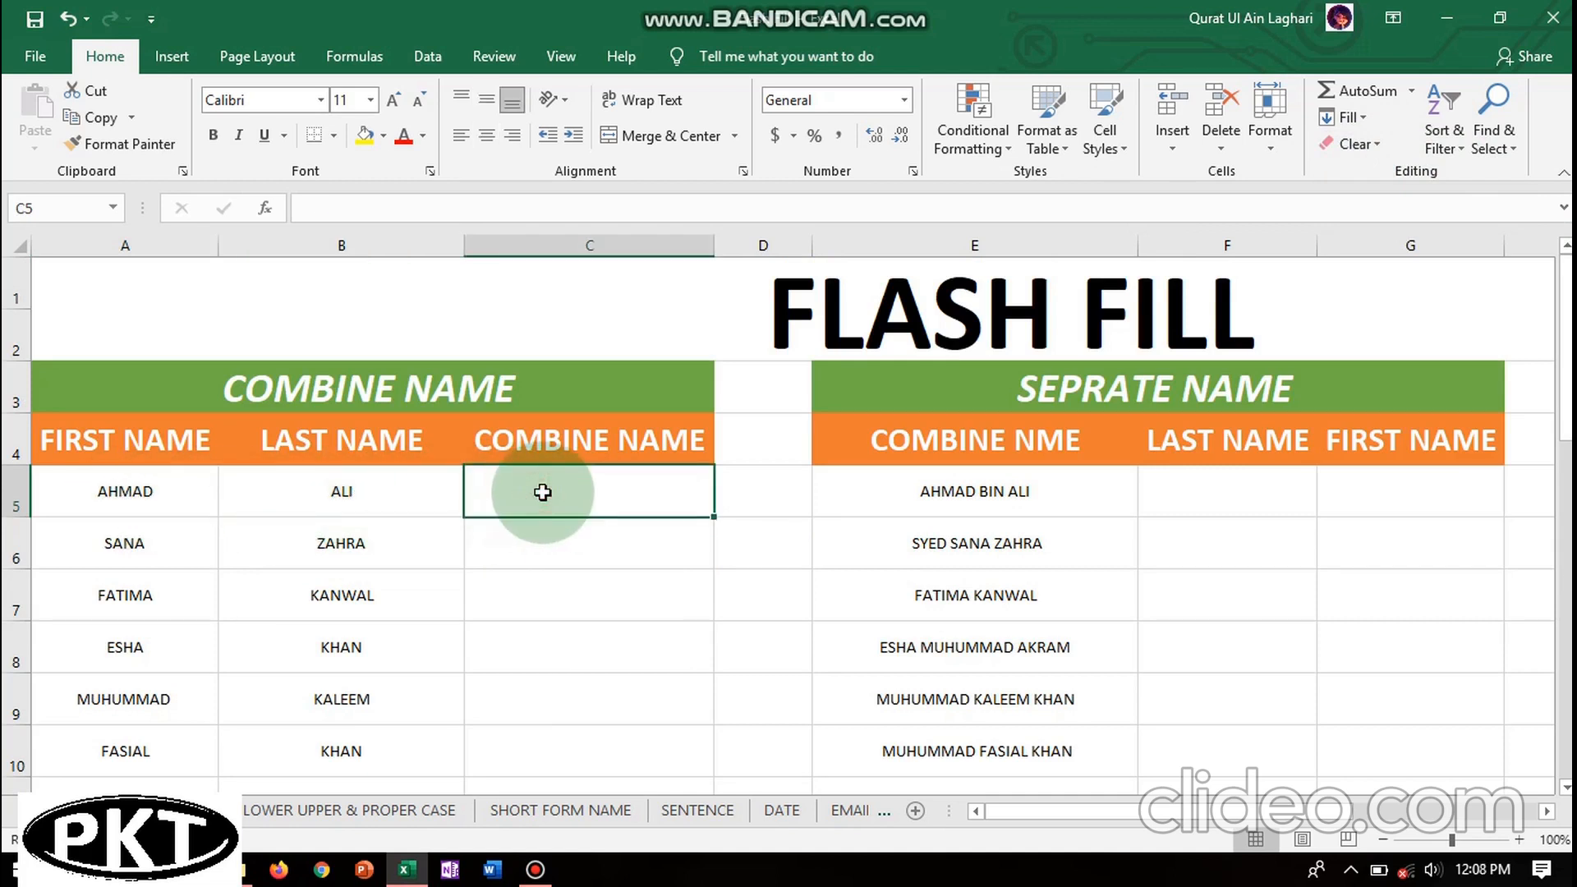
left_click(121, 493)
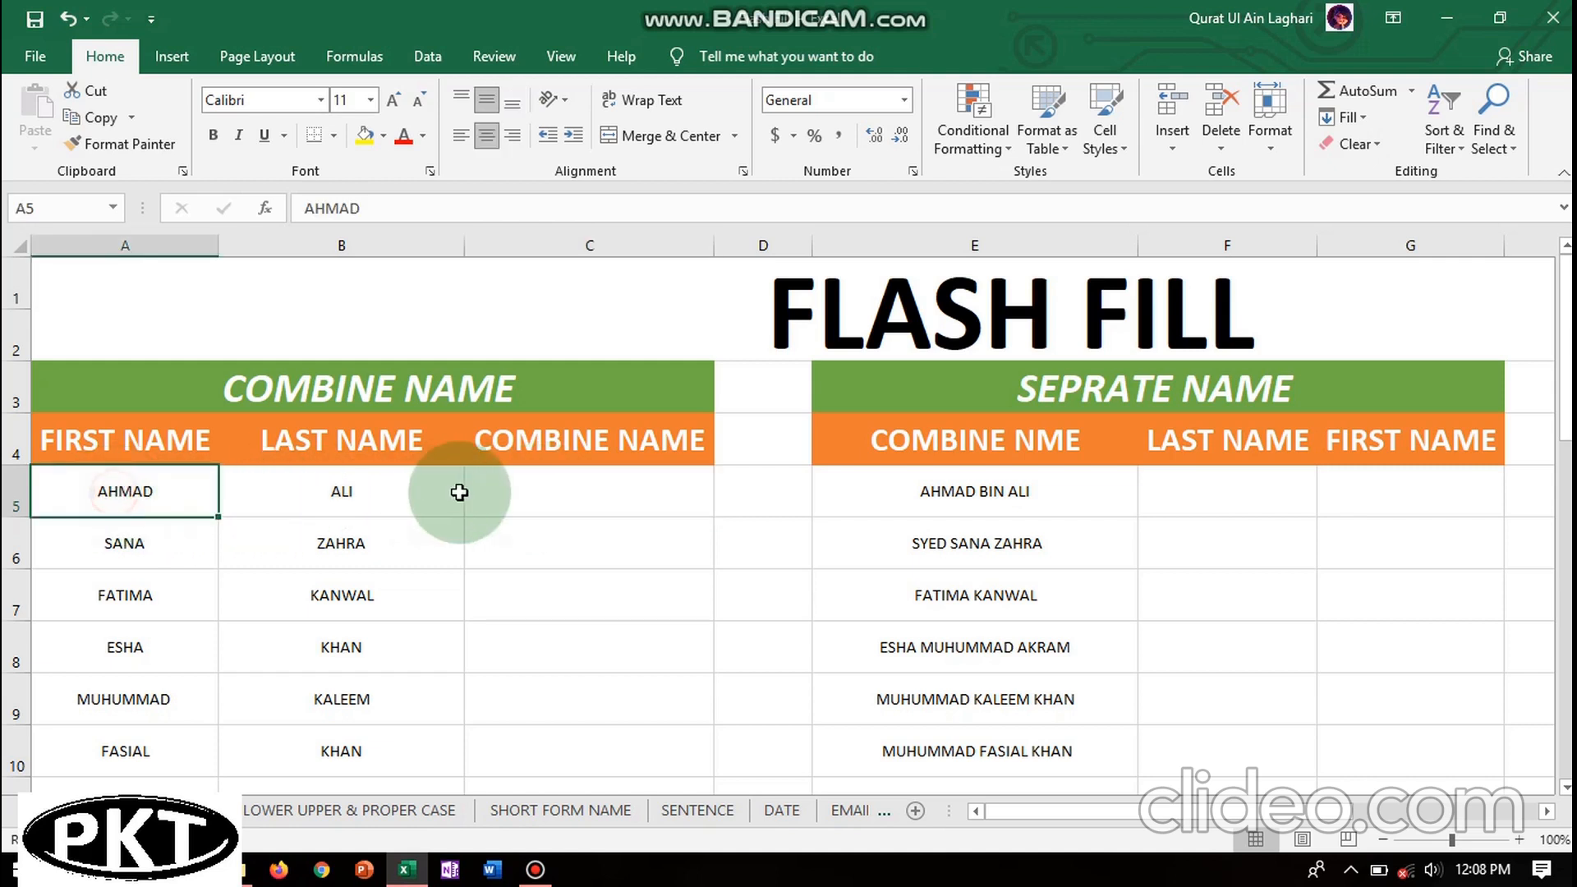
left_click(554, 492)
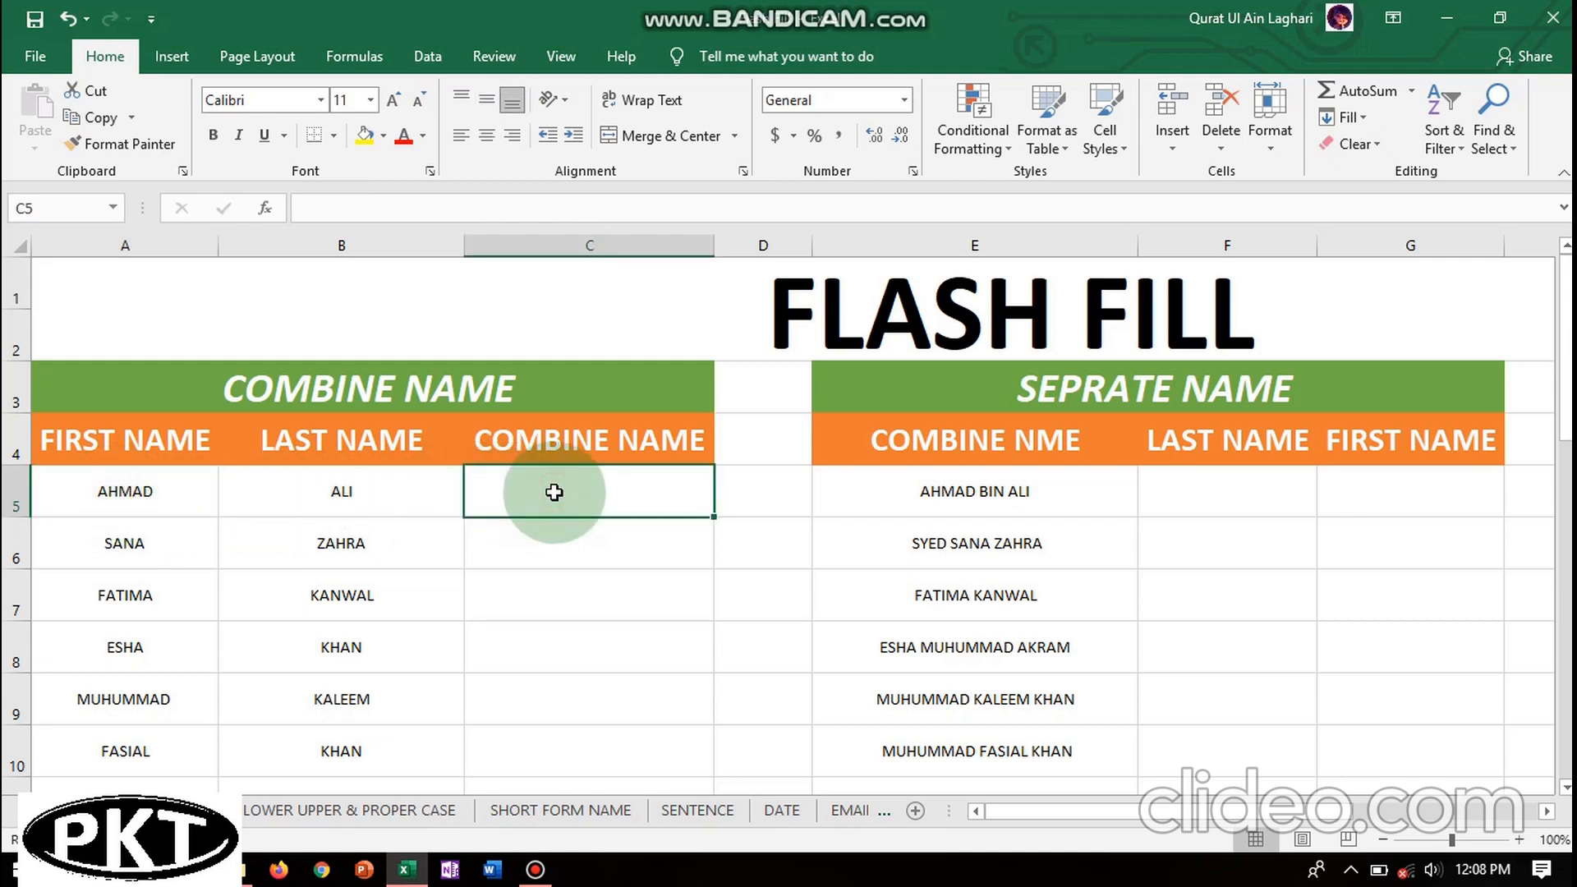
left_click(123, 496)
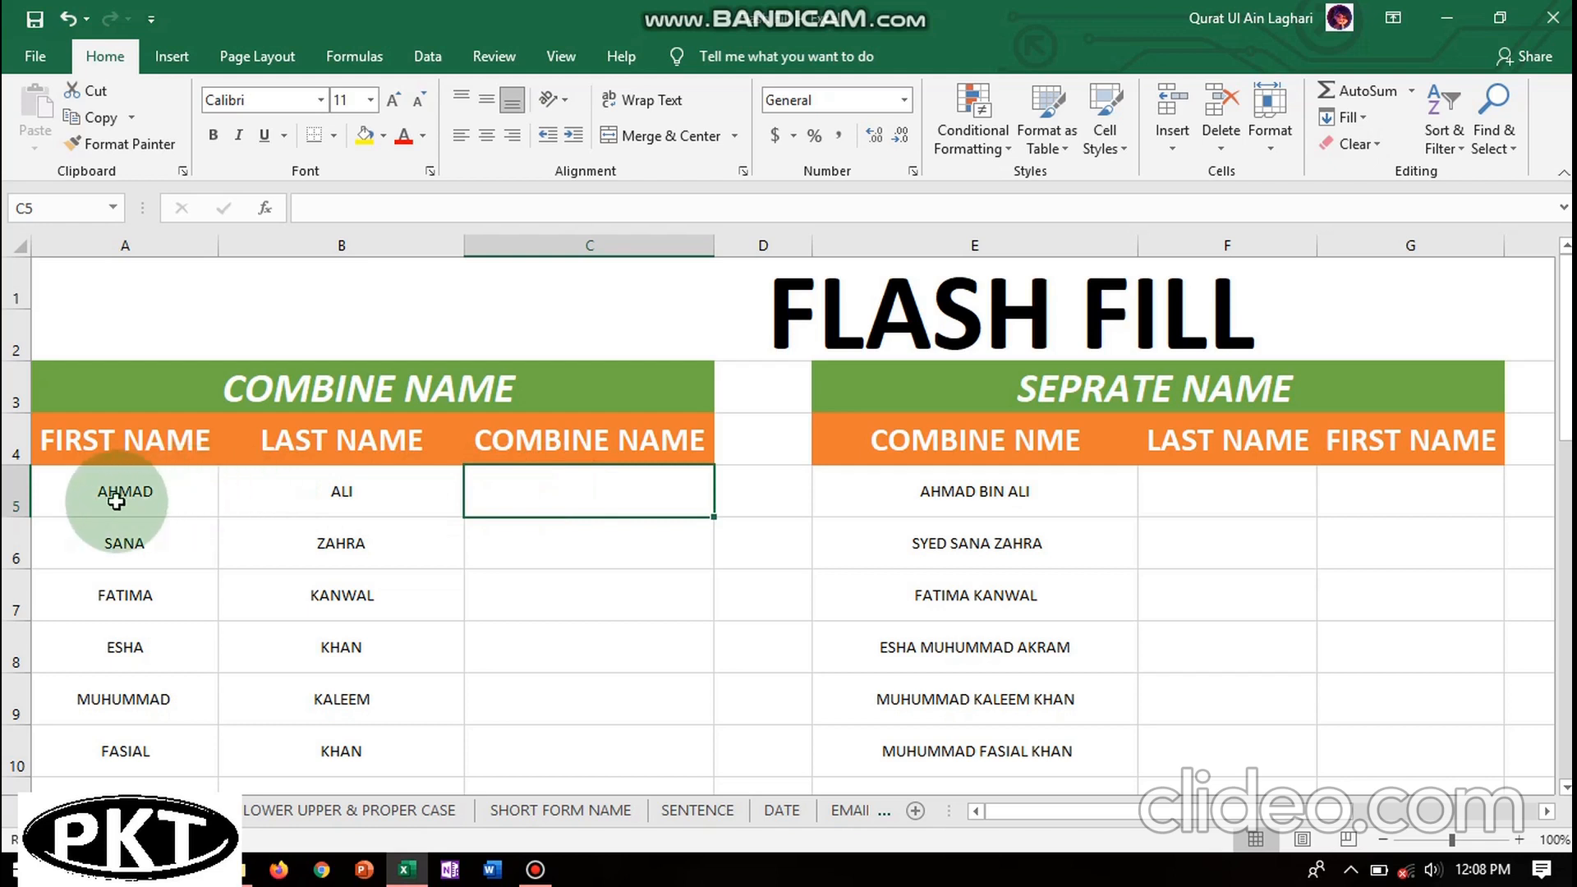
left_click(576, 497)
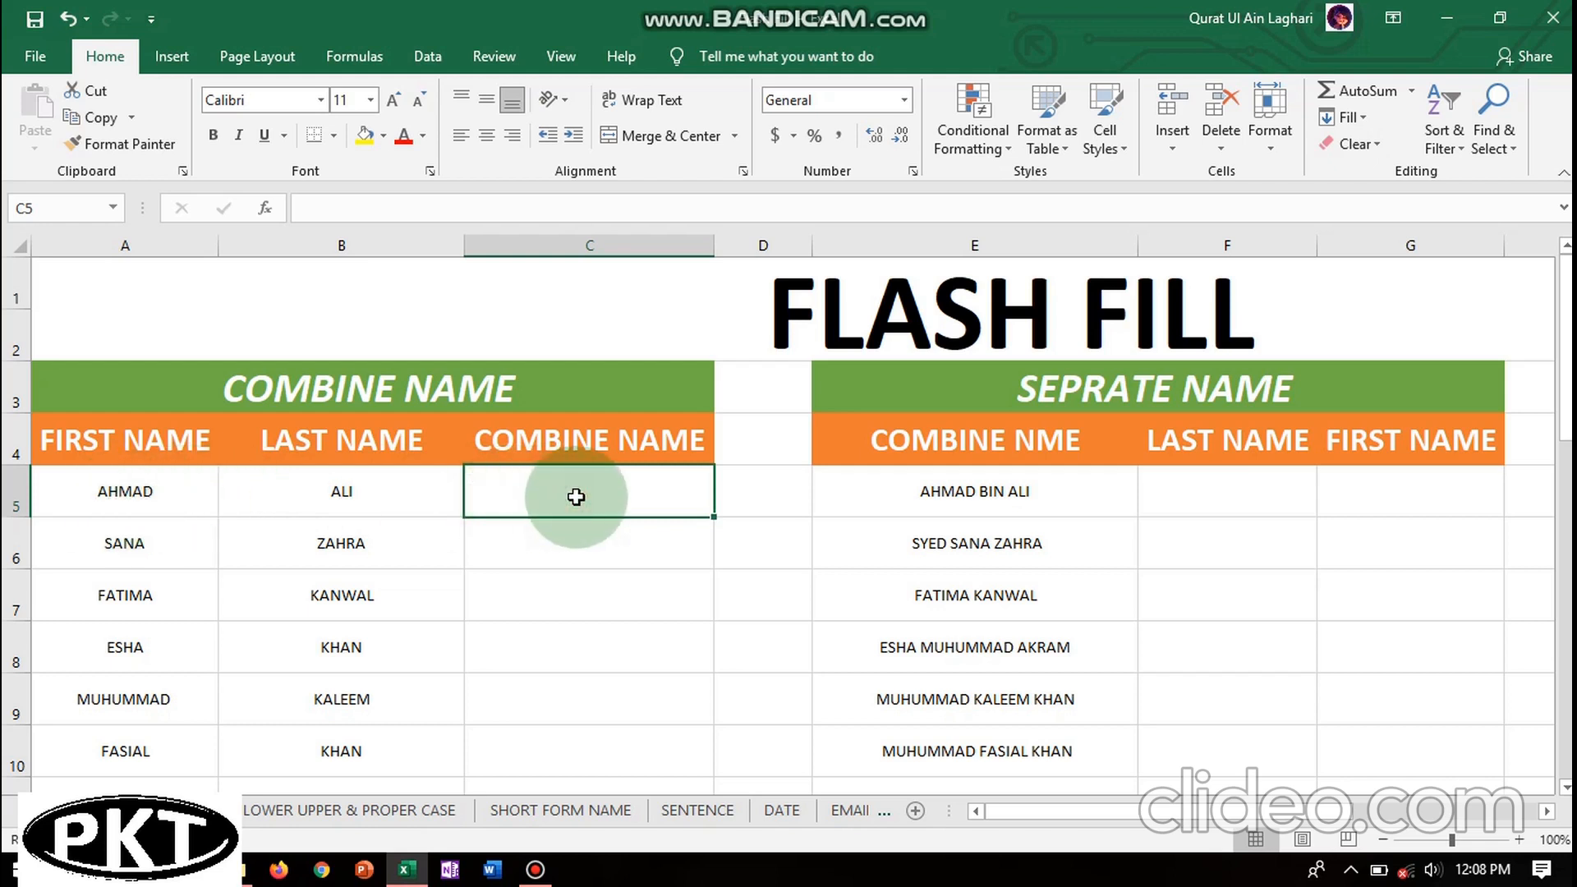
left_click(123, 493)
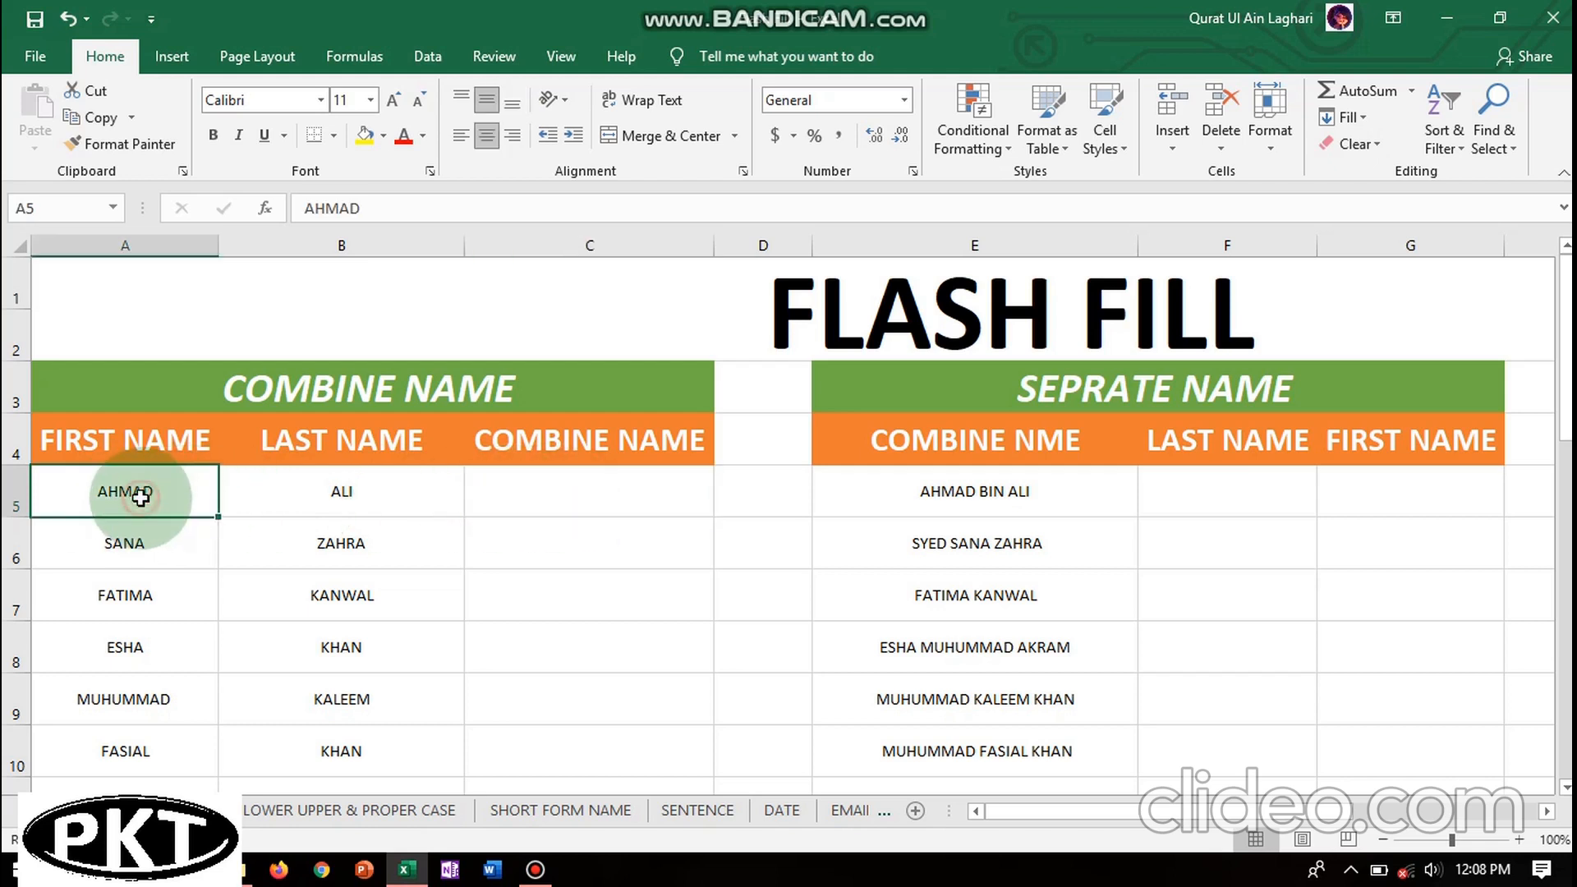
left_click(298, 497)
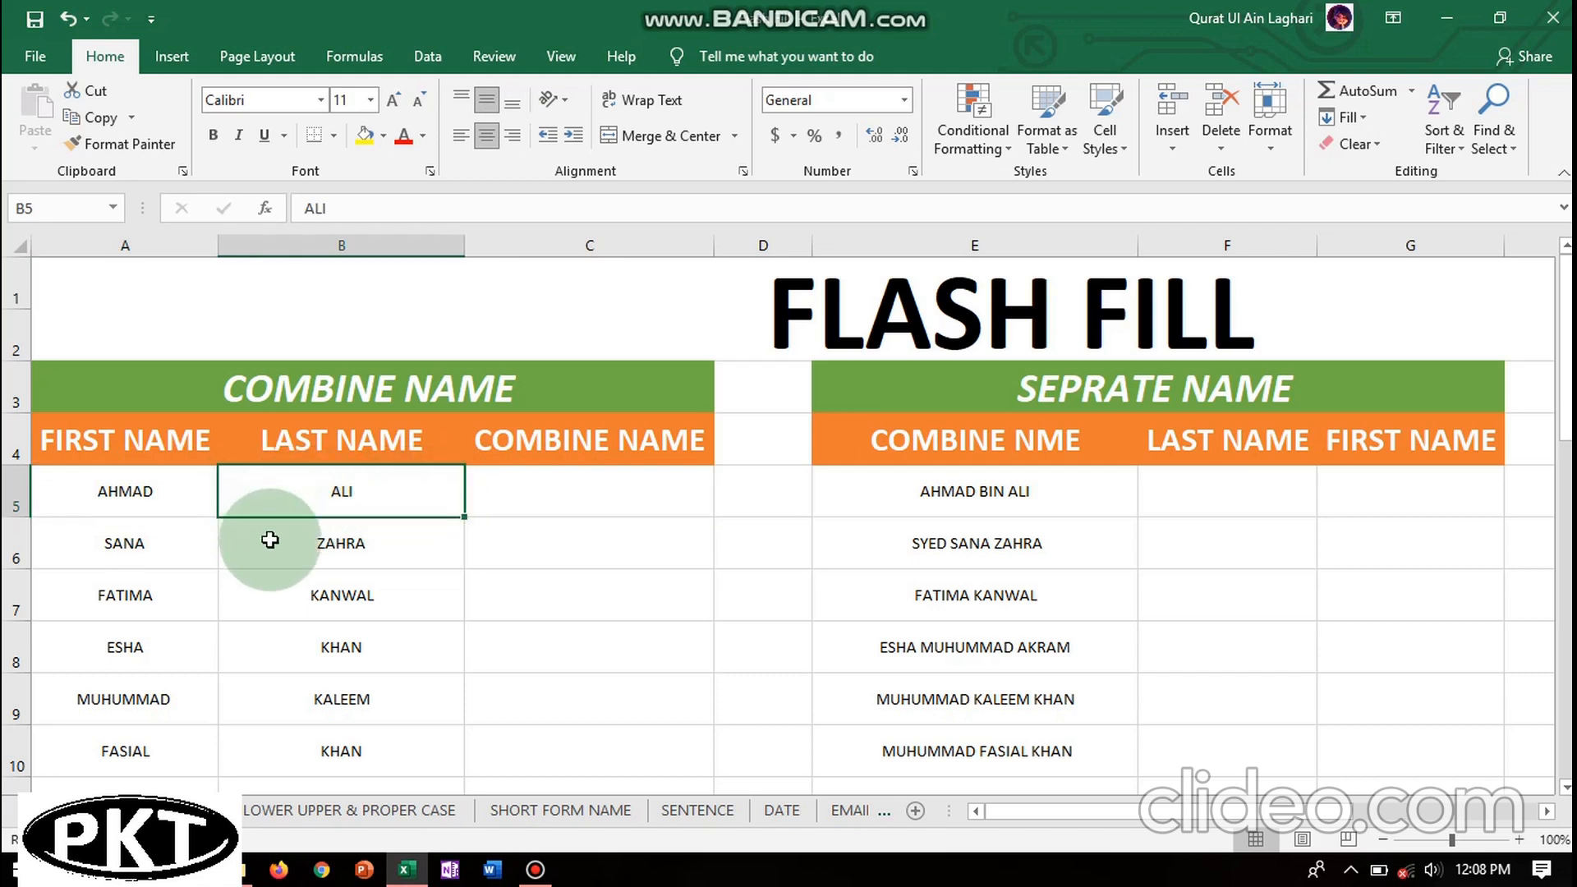
left_click(558, 494)
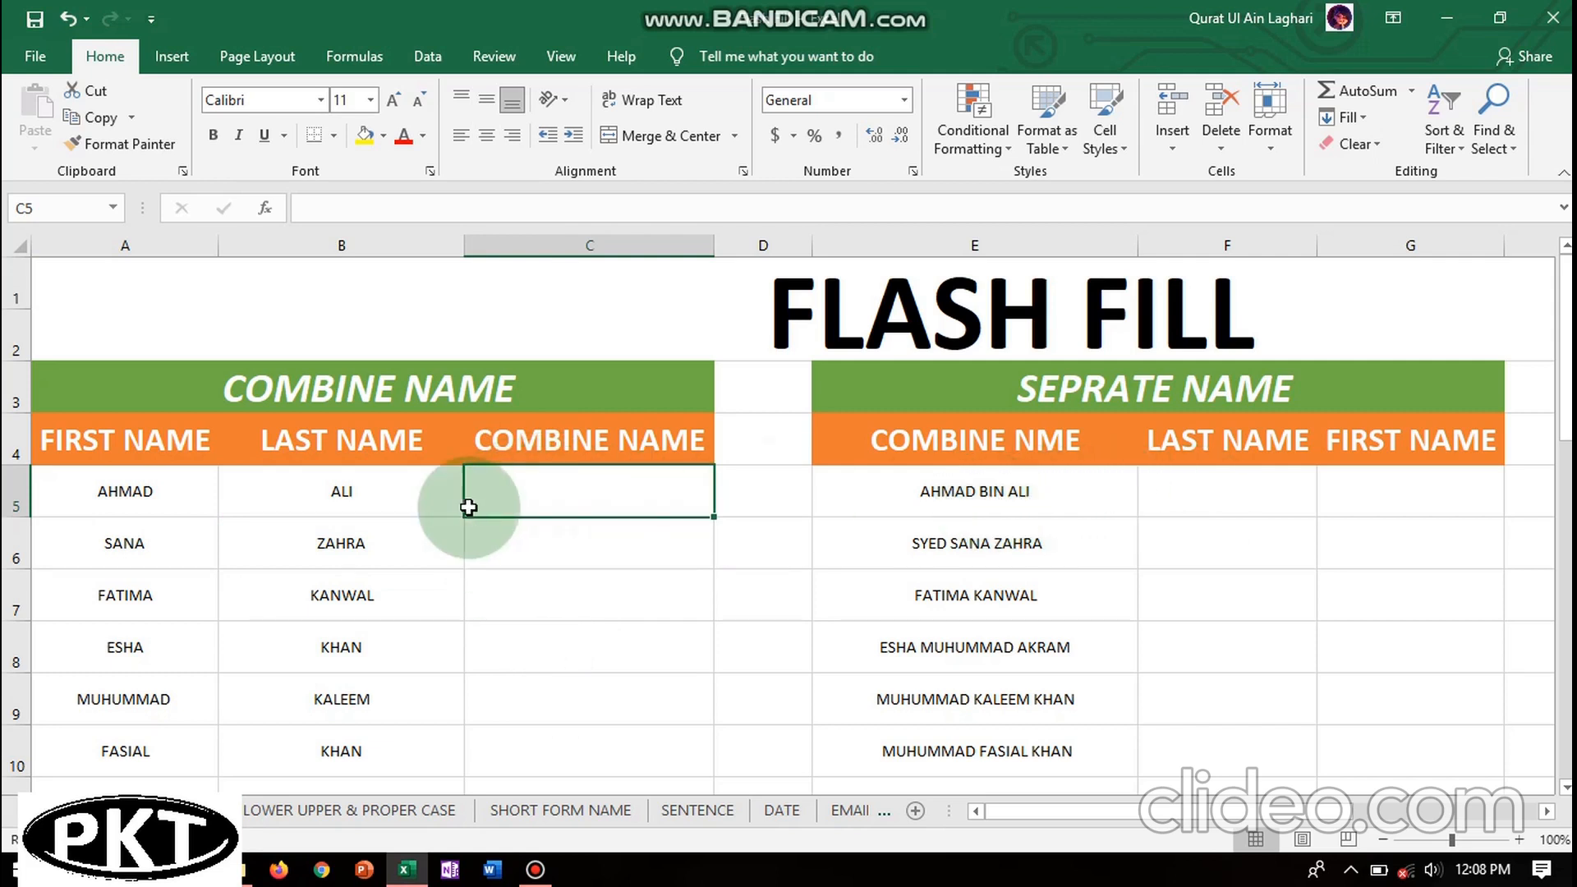
left_click(953, 497)
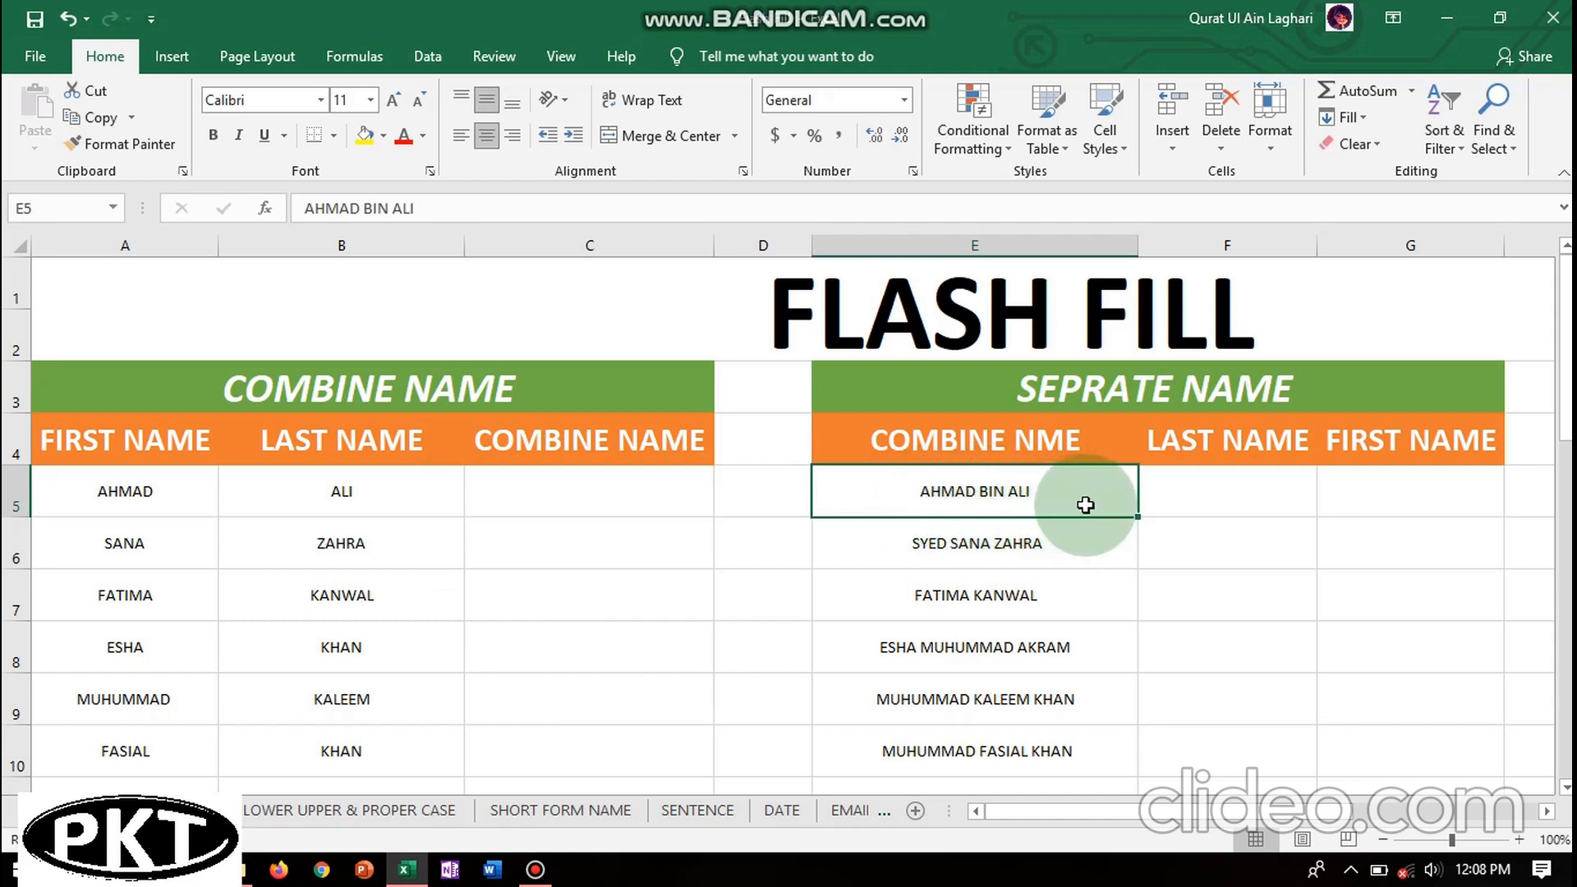
- Review empty F5 and G5 against the full name in E5, then go to the LOWER UPPER & PROPER CASE sheet
left_click(1205, 503)
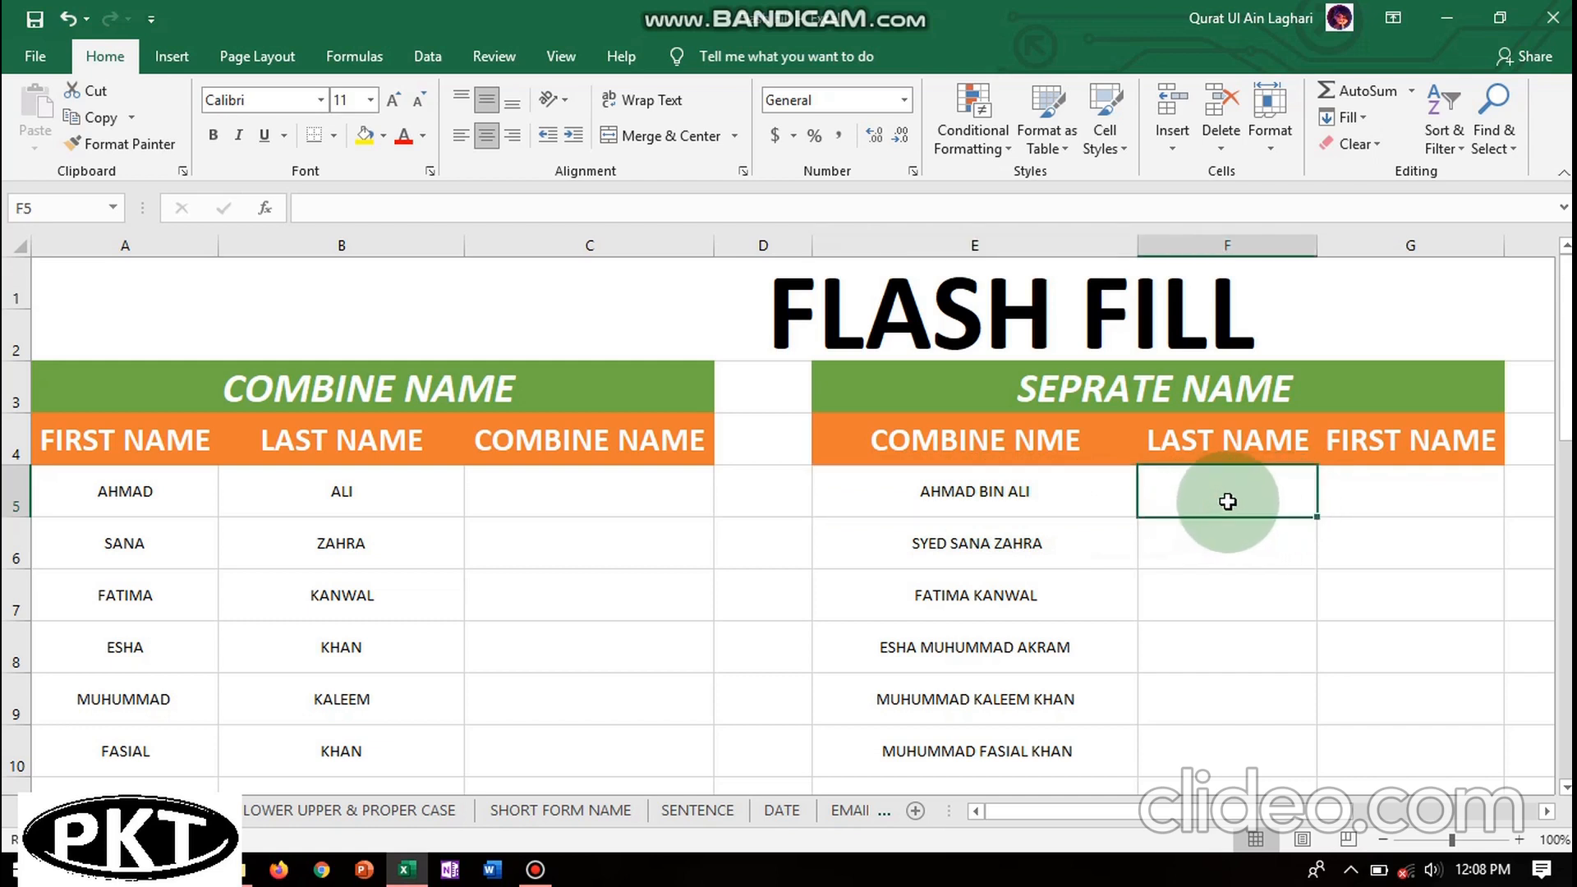
left_click(1386, 491)
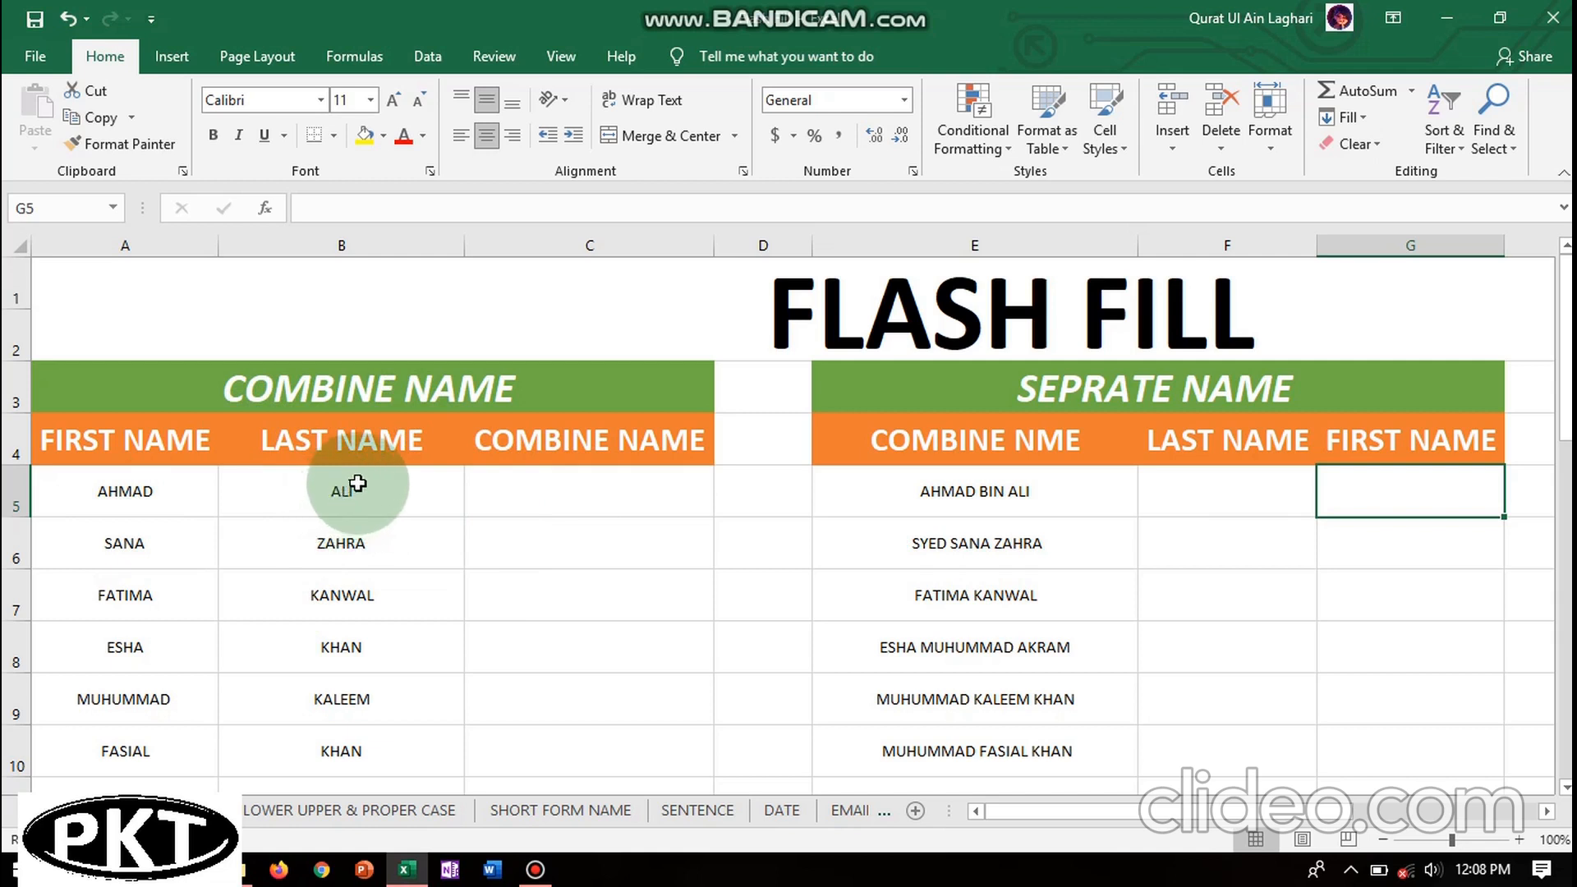
left_click(959, 514)
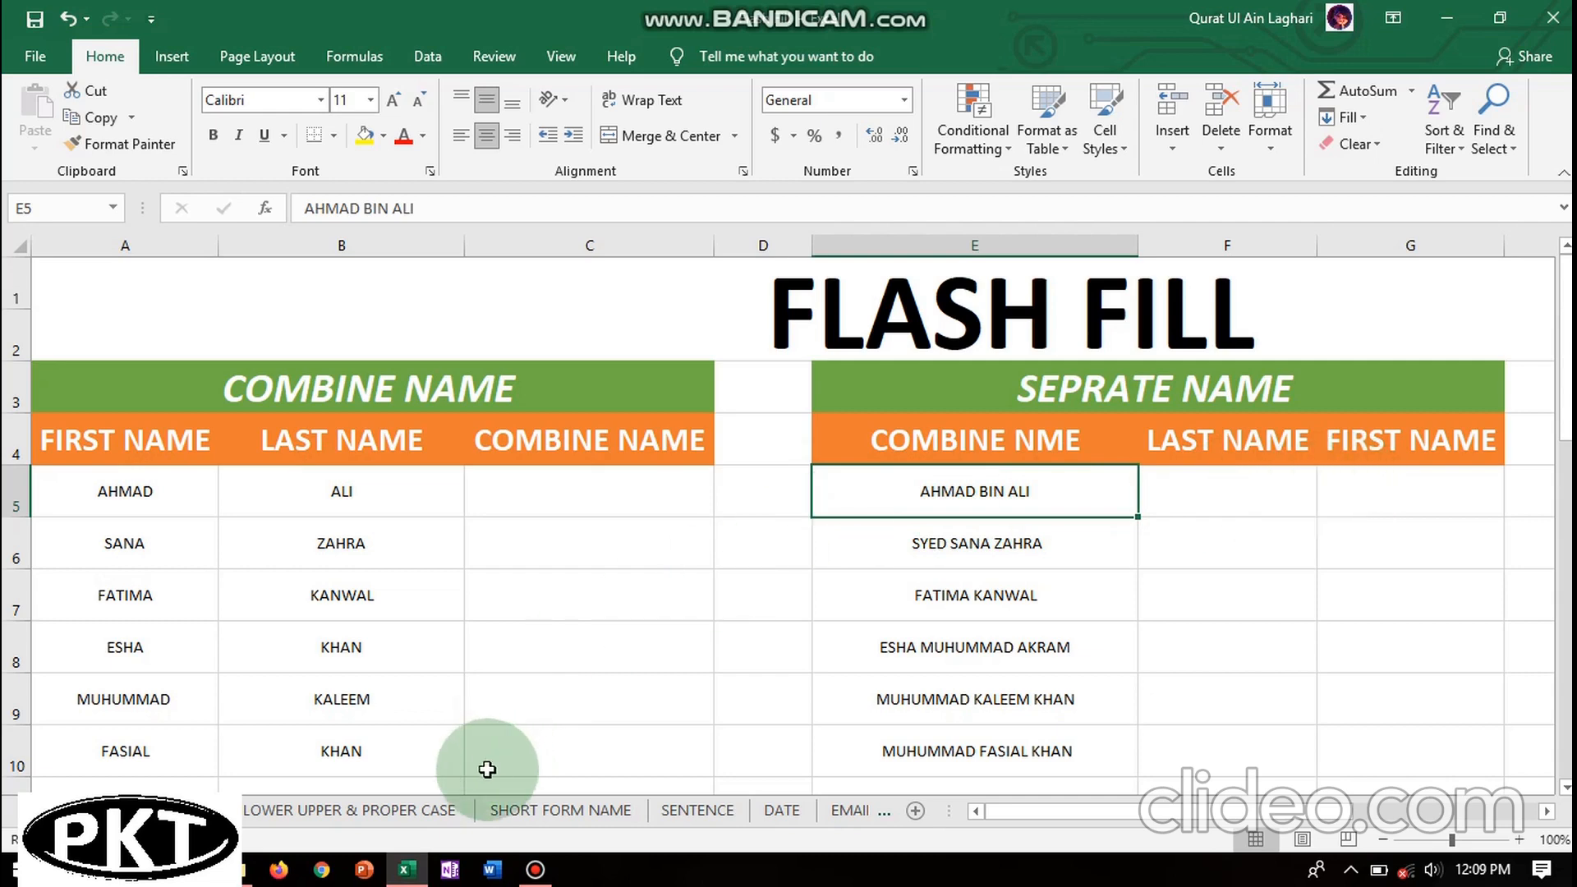
left_click(337, 810)
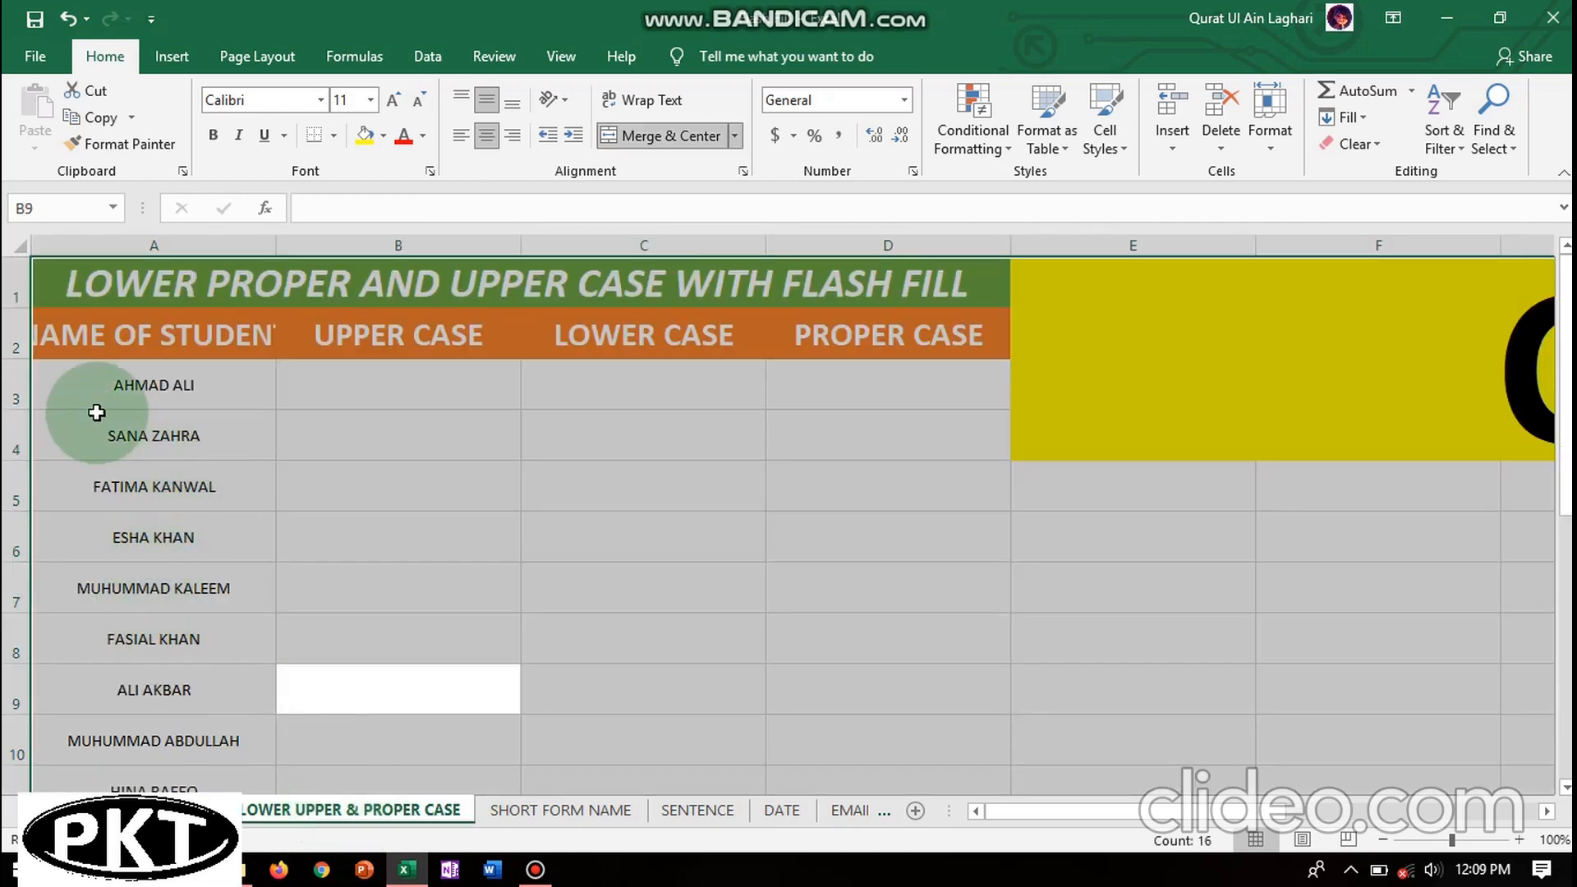
left_click(153, 372)
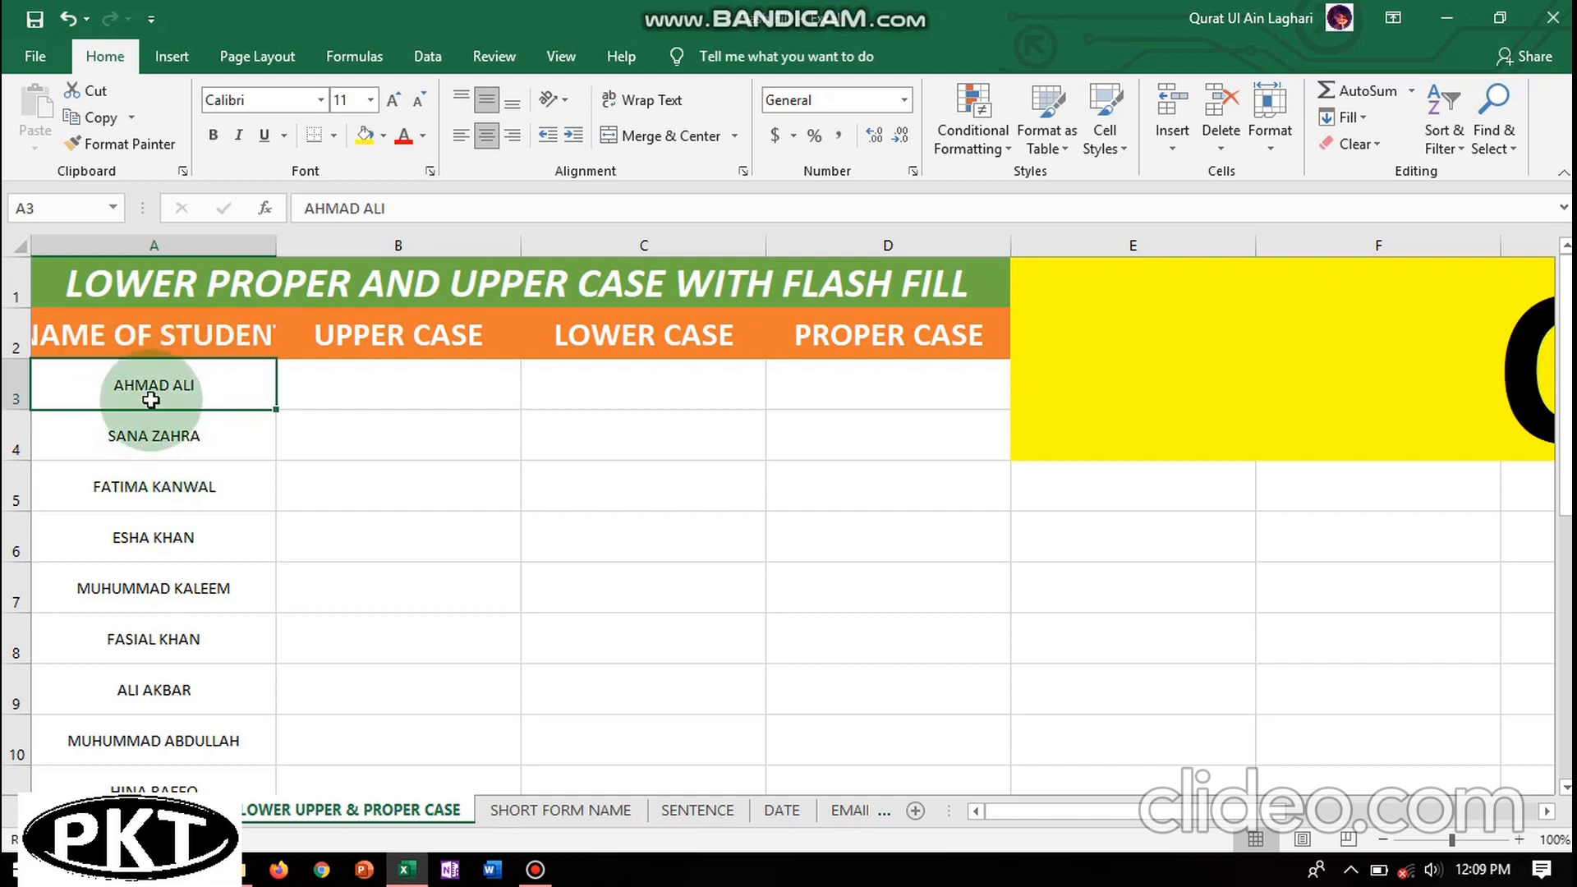
left_click(401, 394)
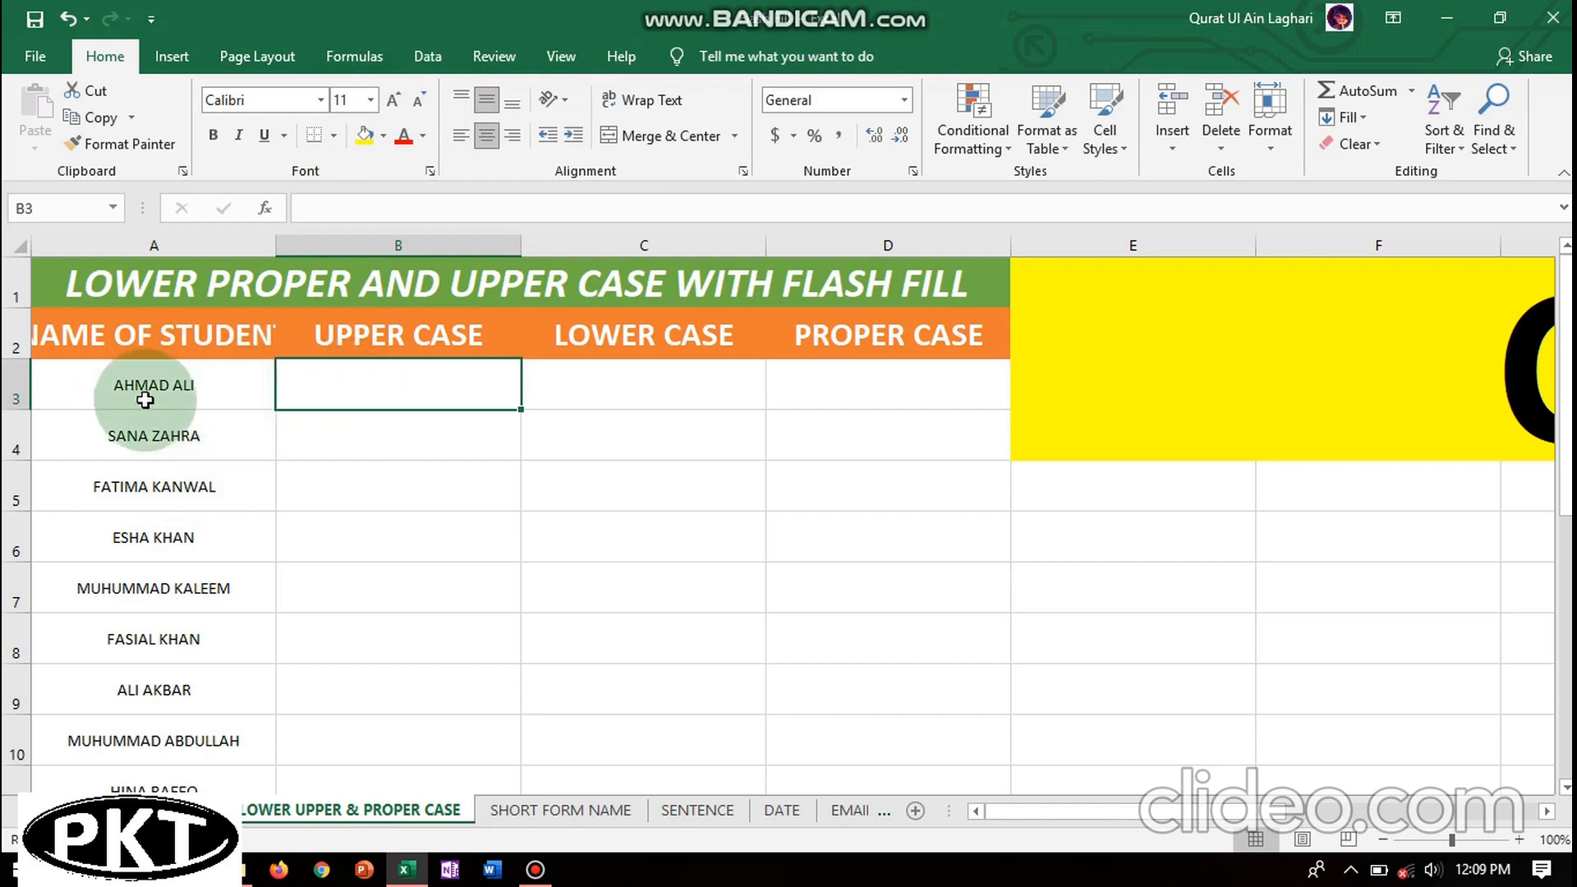
left_click(594, 378)
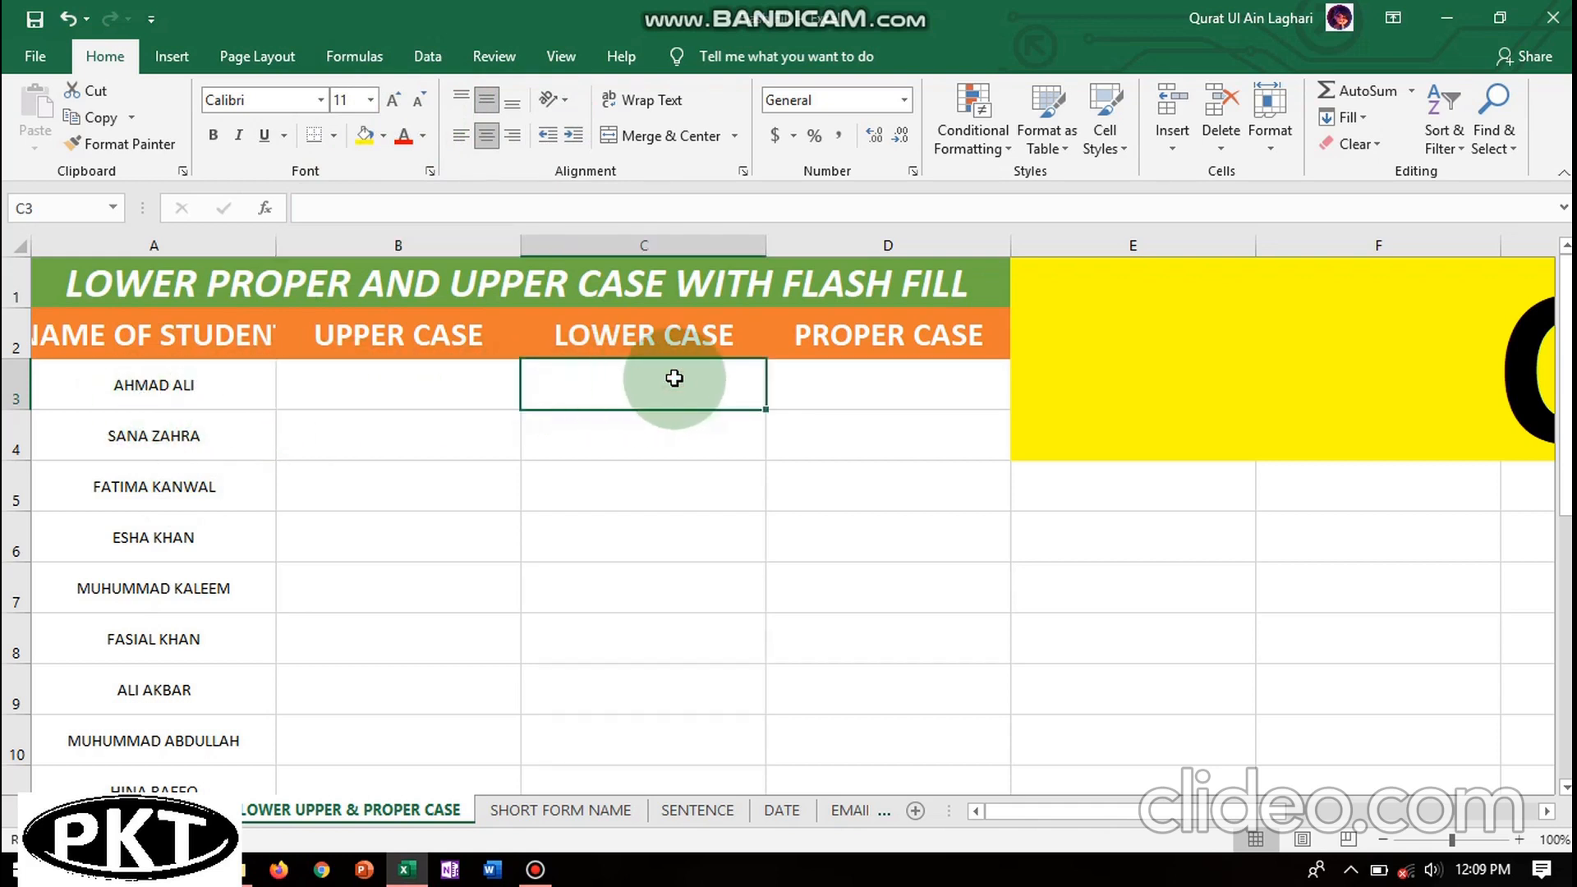
left_click(871, 372)
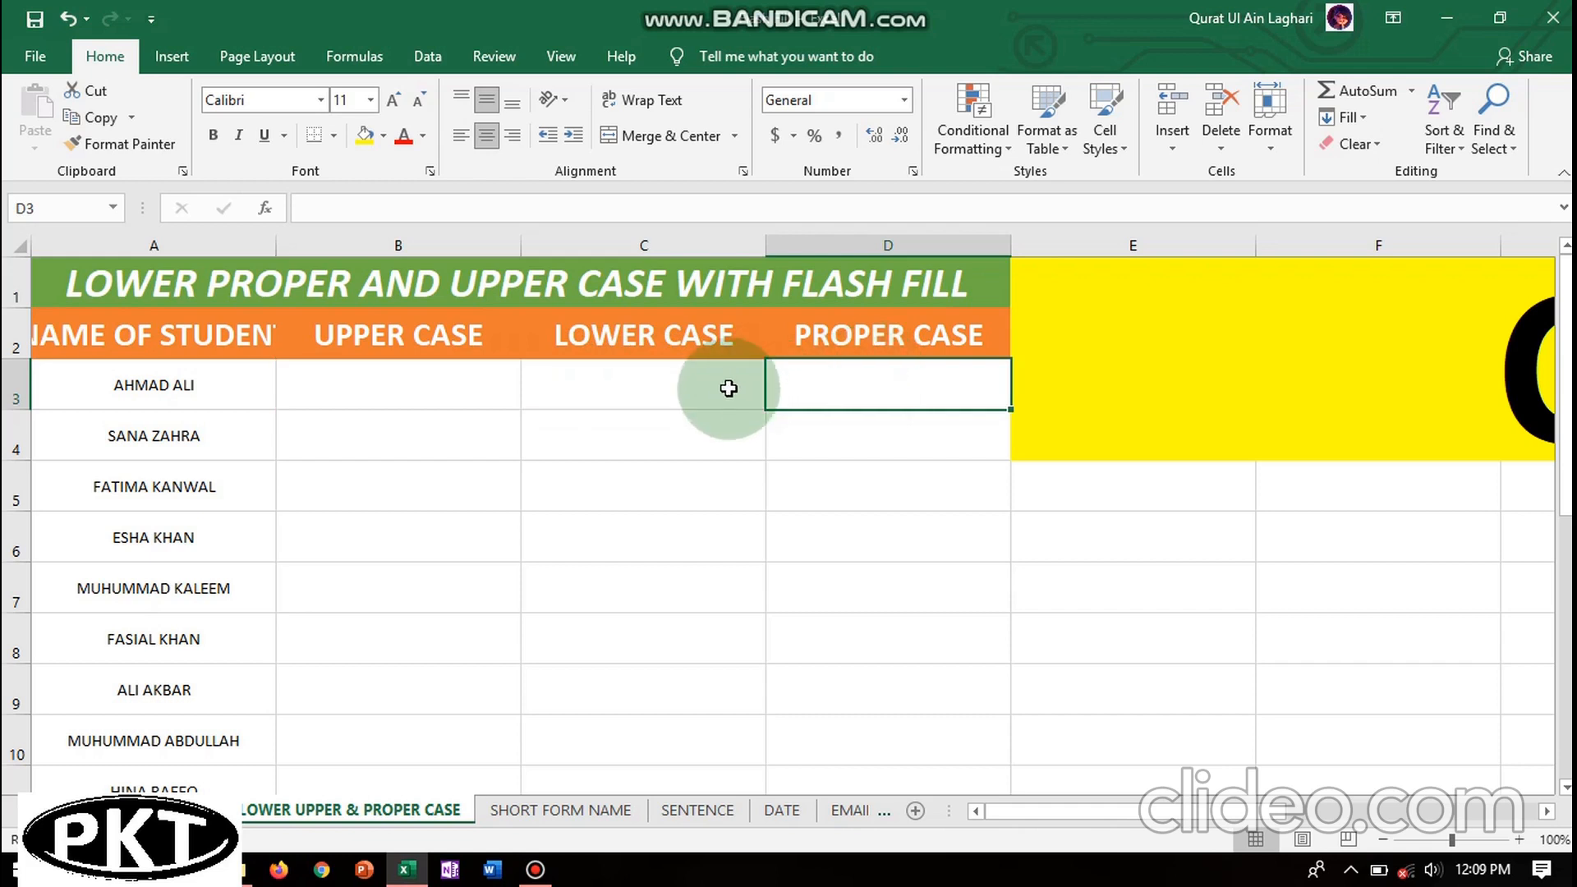
left_click(365, 386)
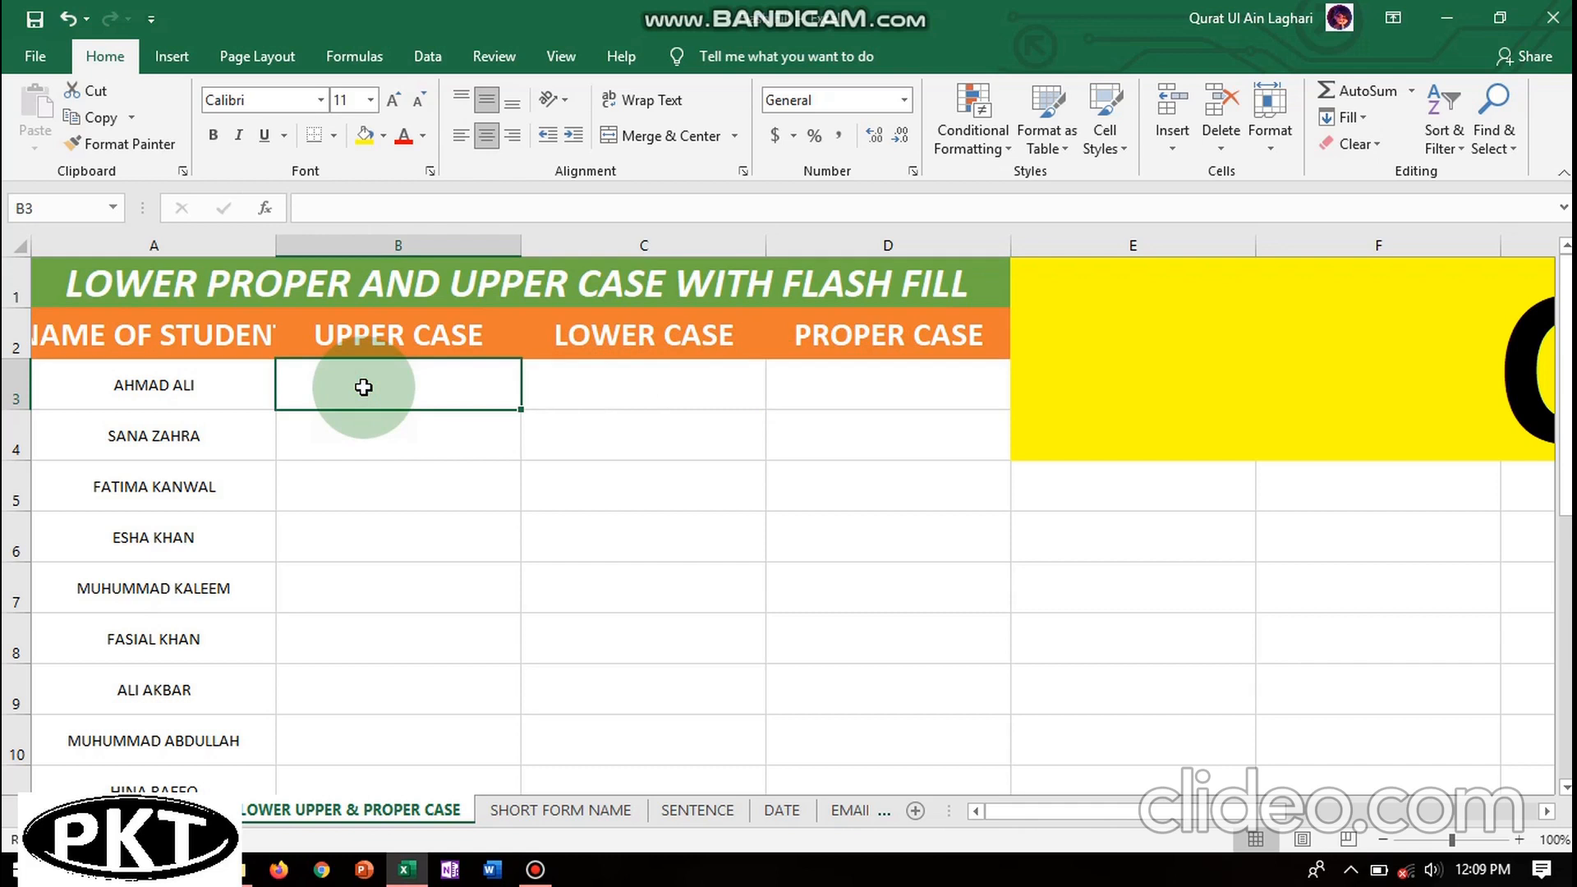
left_click_drag(1568, 284, 1569, 284)
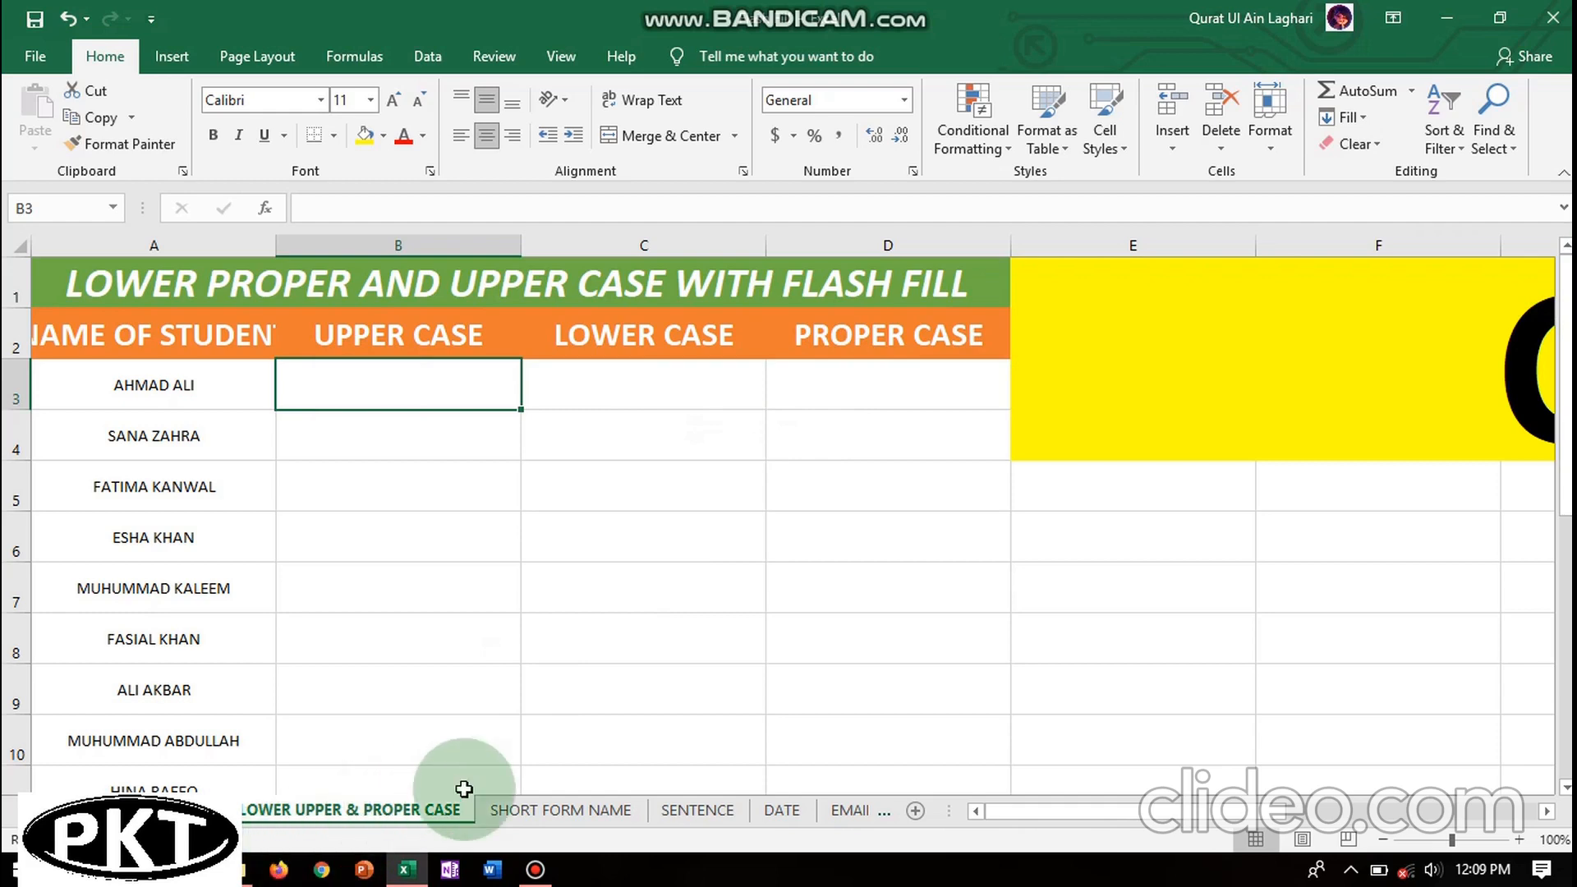
left_click(529, 805)
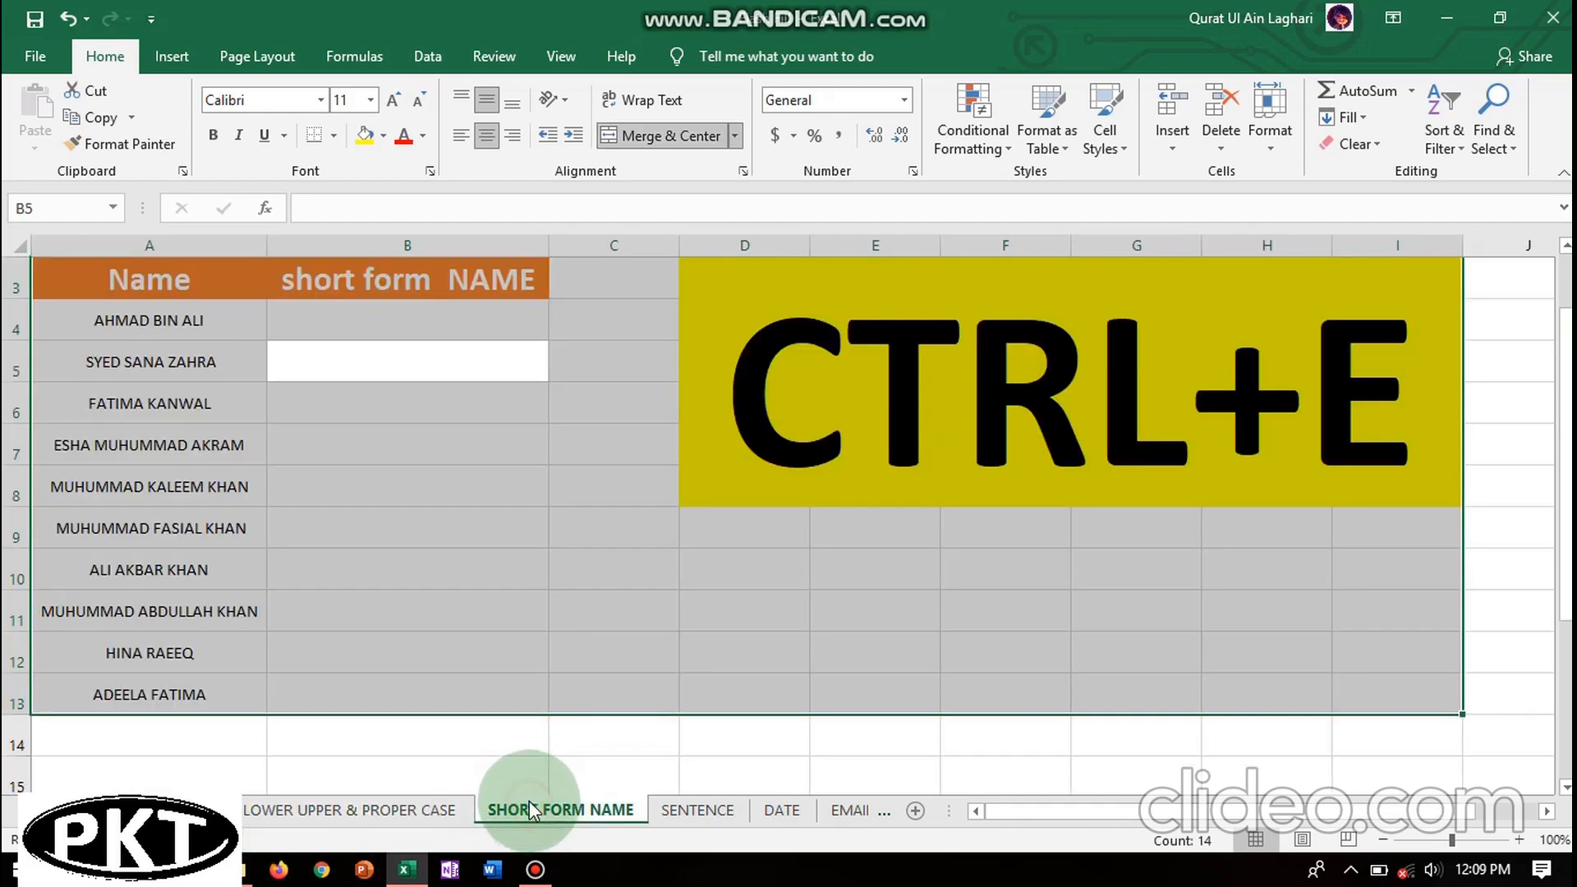
left_click(176, 526)
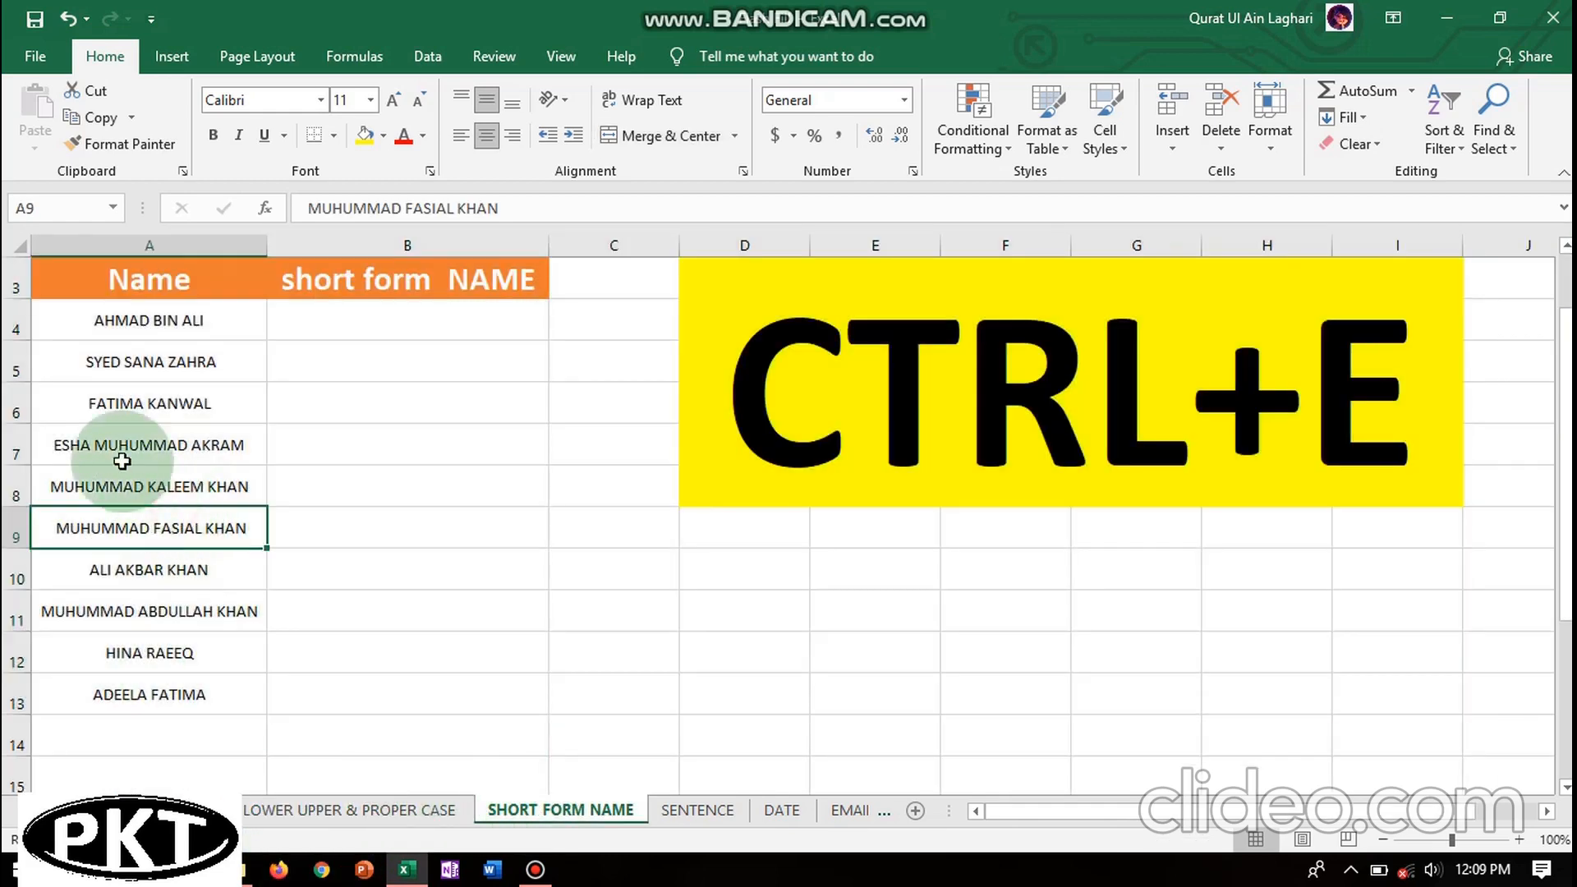
left_click(99, 326)
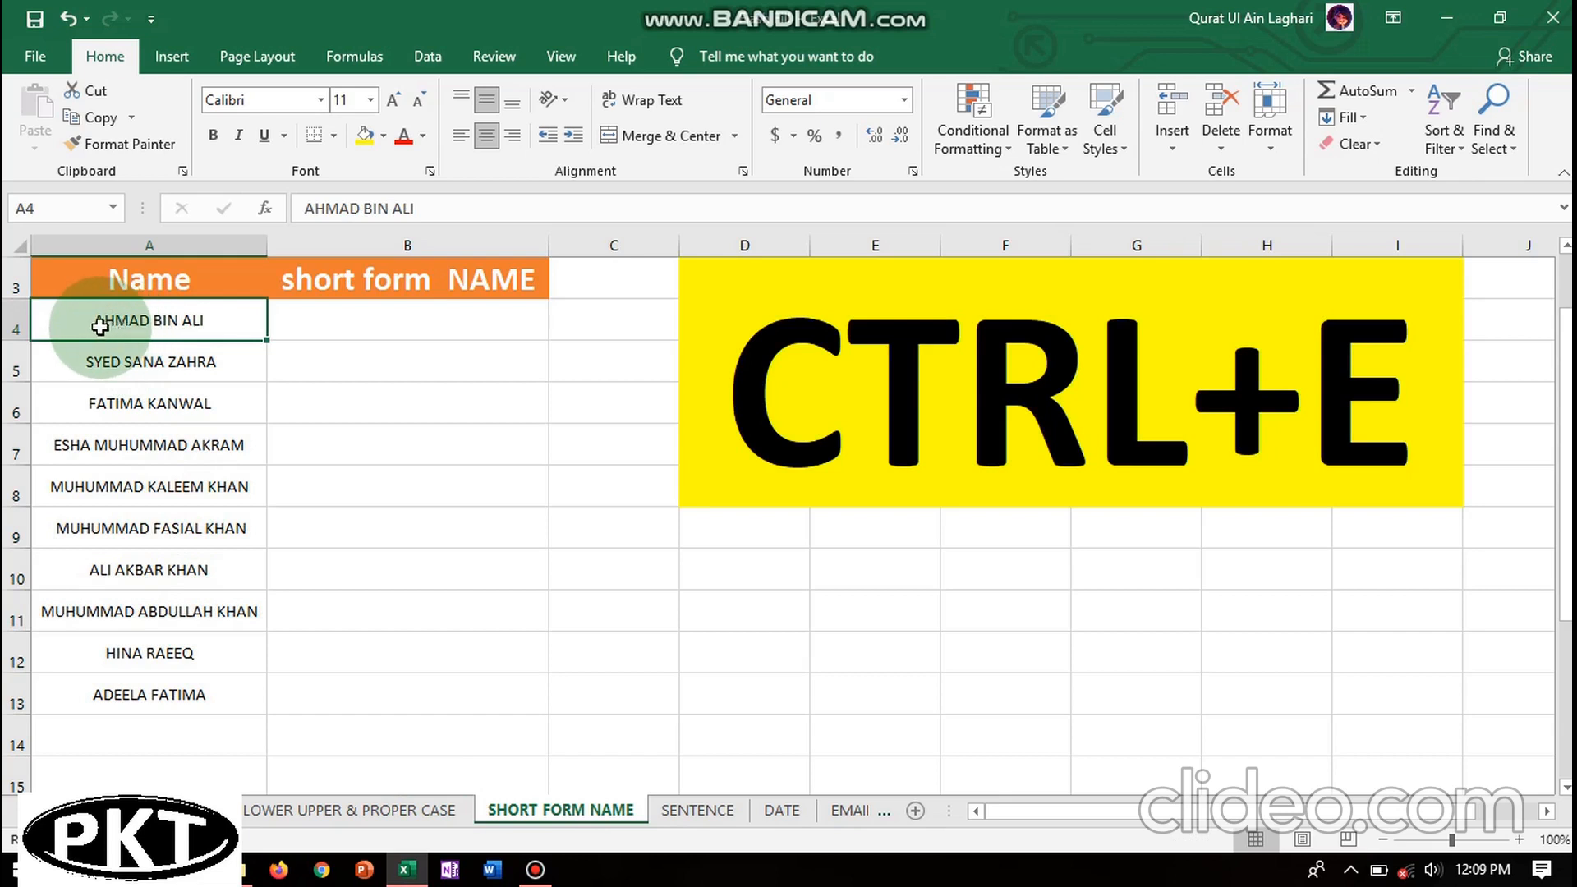
left_click(352, 323)
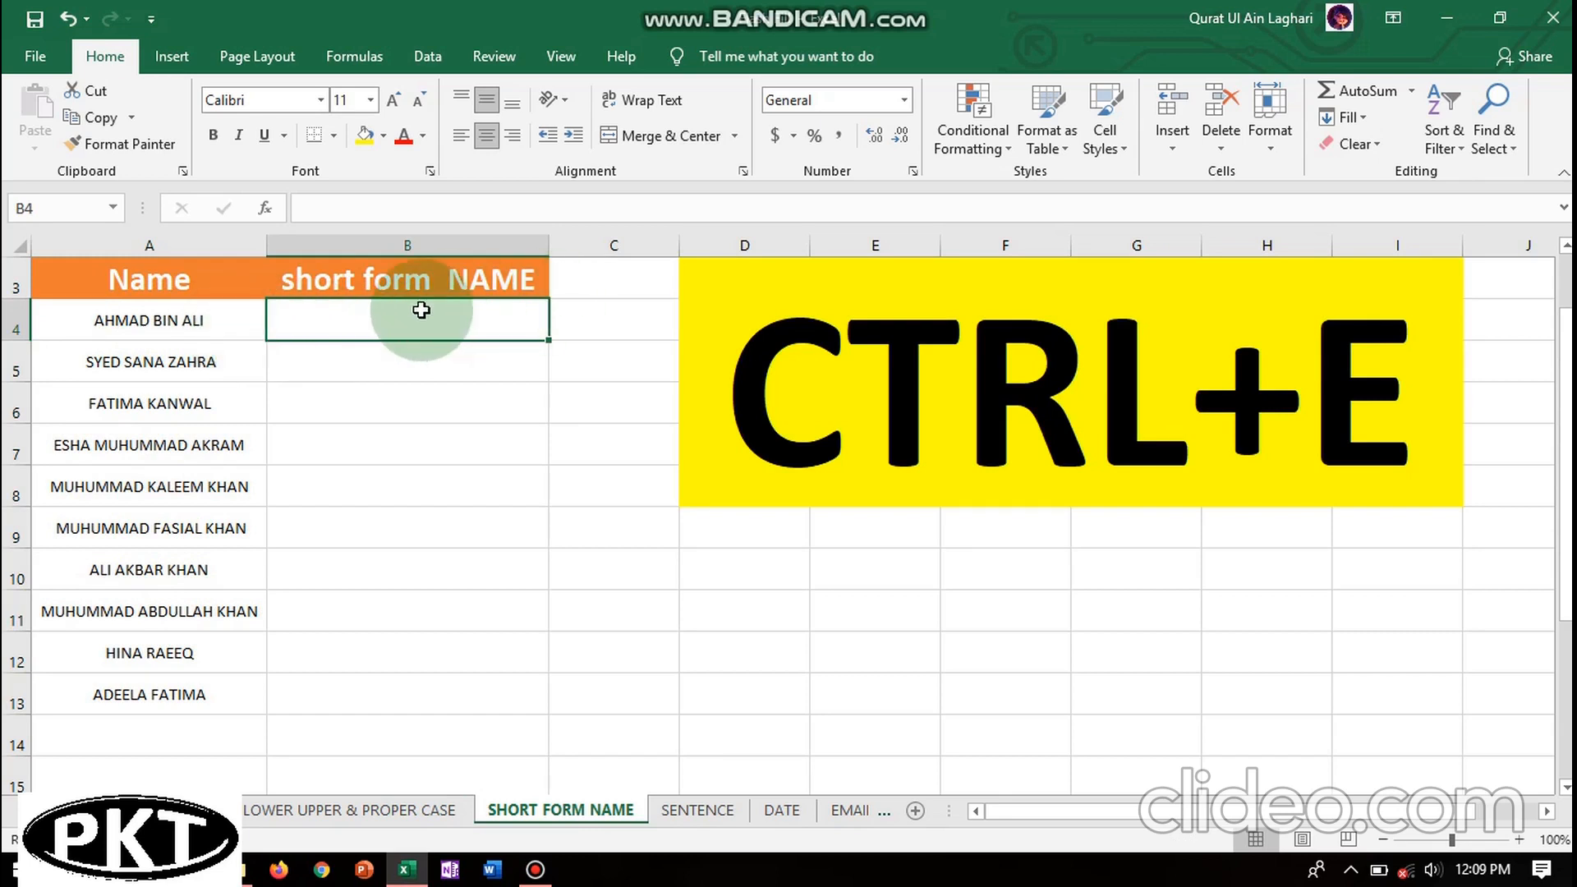
left_click(106, 323)
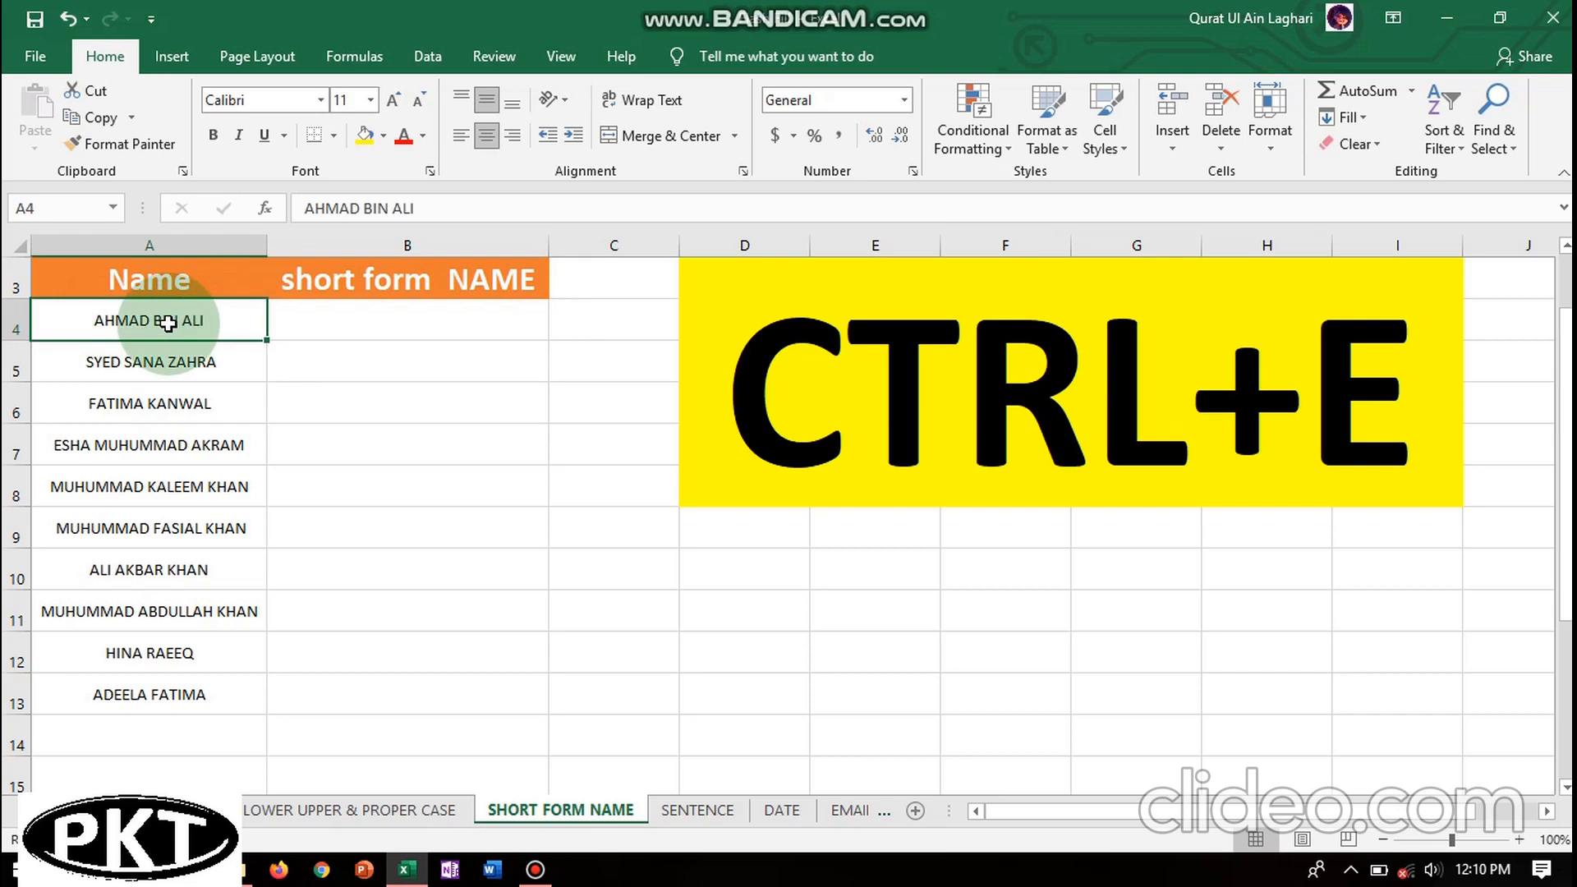
left_click(342, 321)
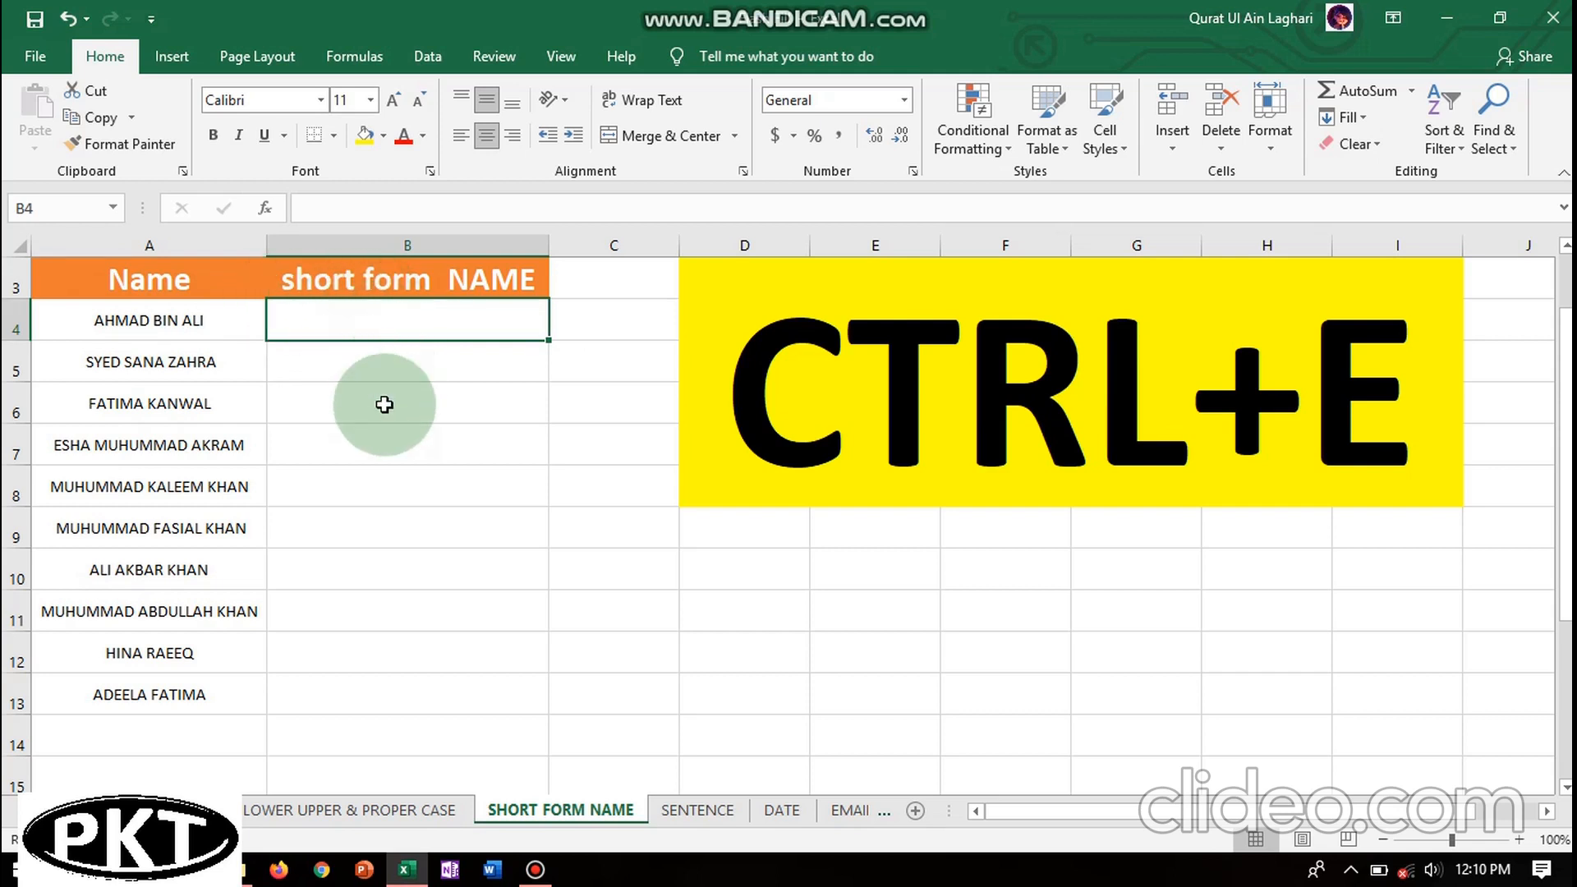
left_click(694, 811)
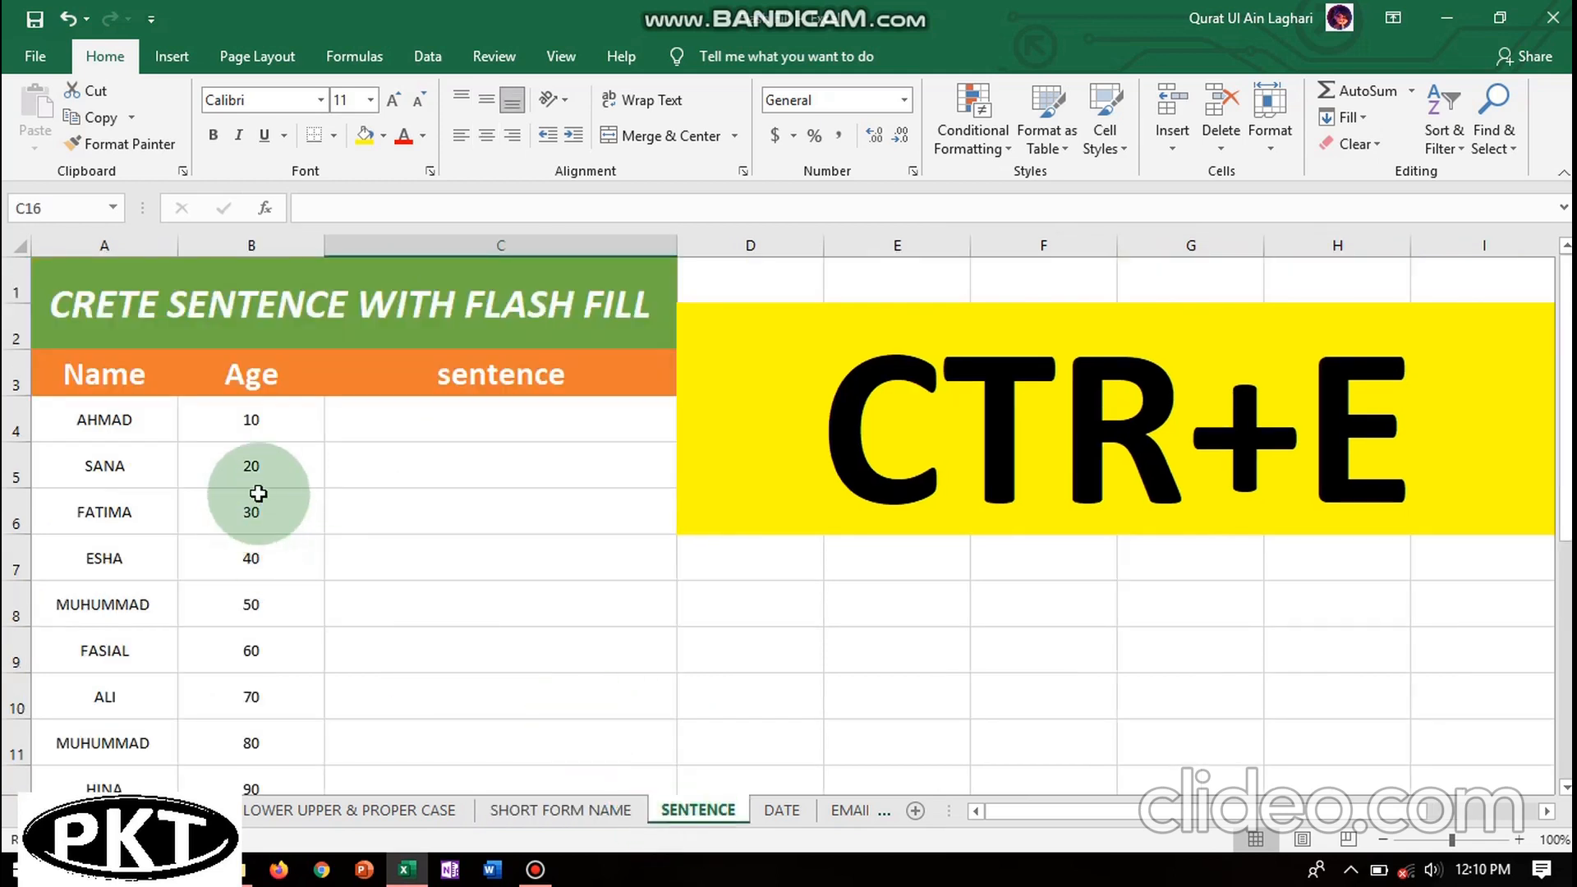
- Preview the DATE and EMAIL sheets, then return to the FLASH FILL sheet and select the name rows
left_click(781, 810)
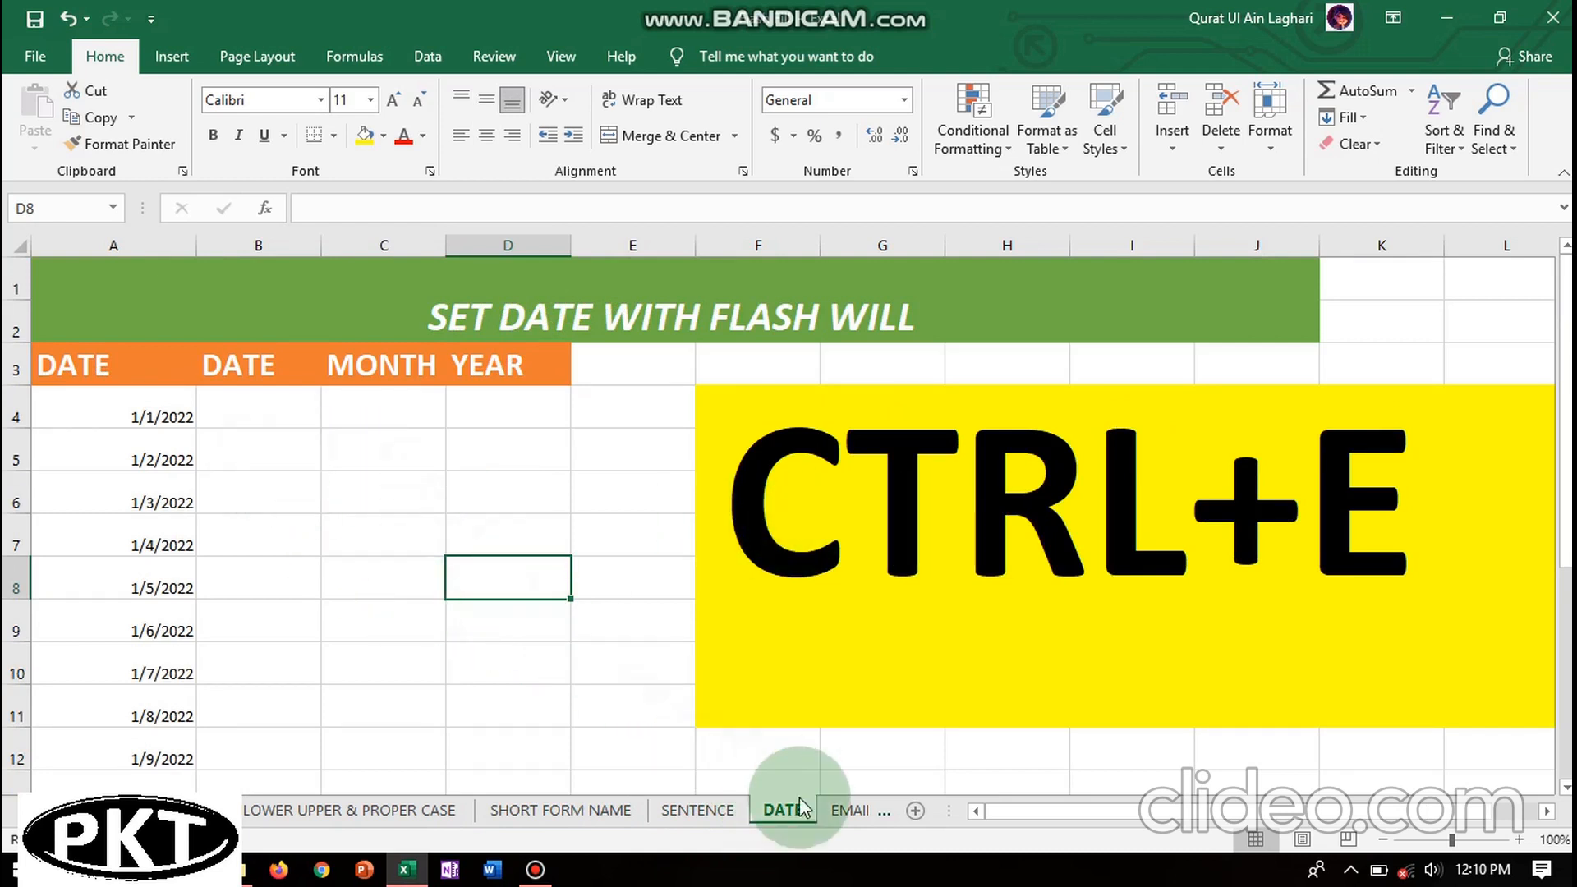
left_click(846, 811)
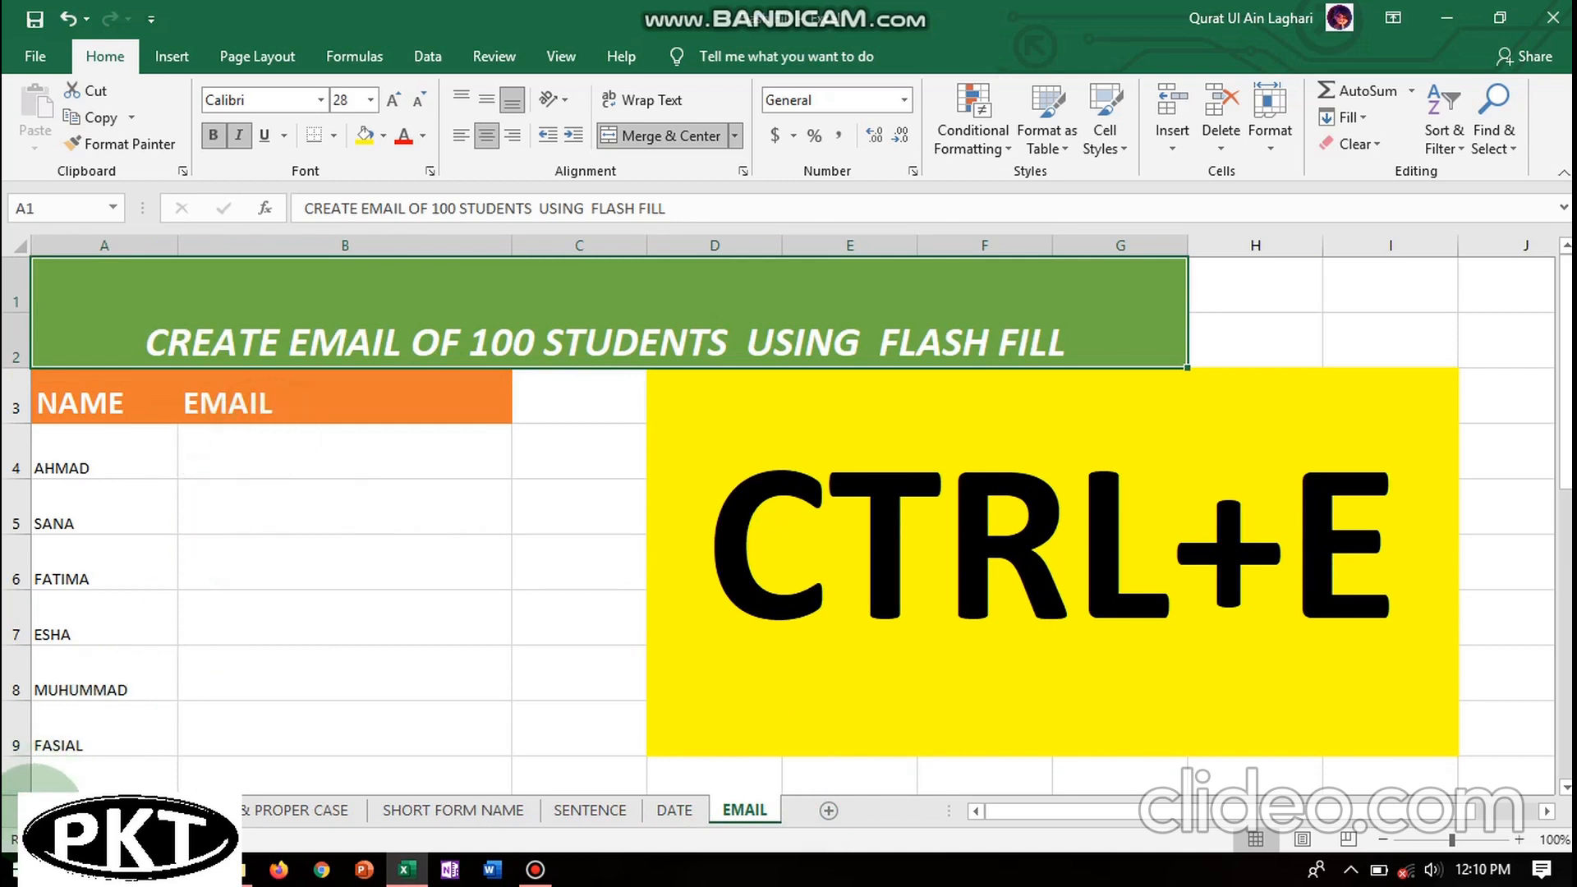
left_click(37, 811)
left_click(74, 811)
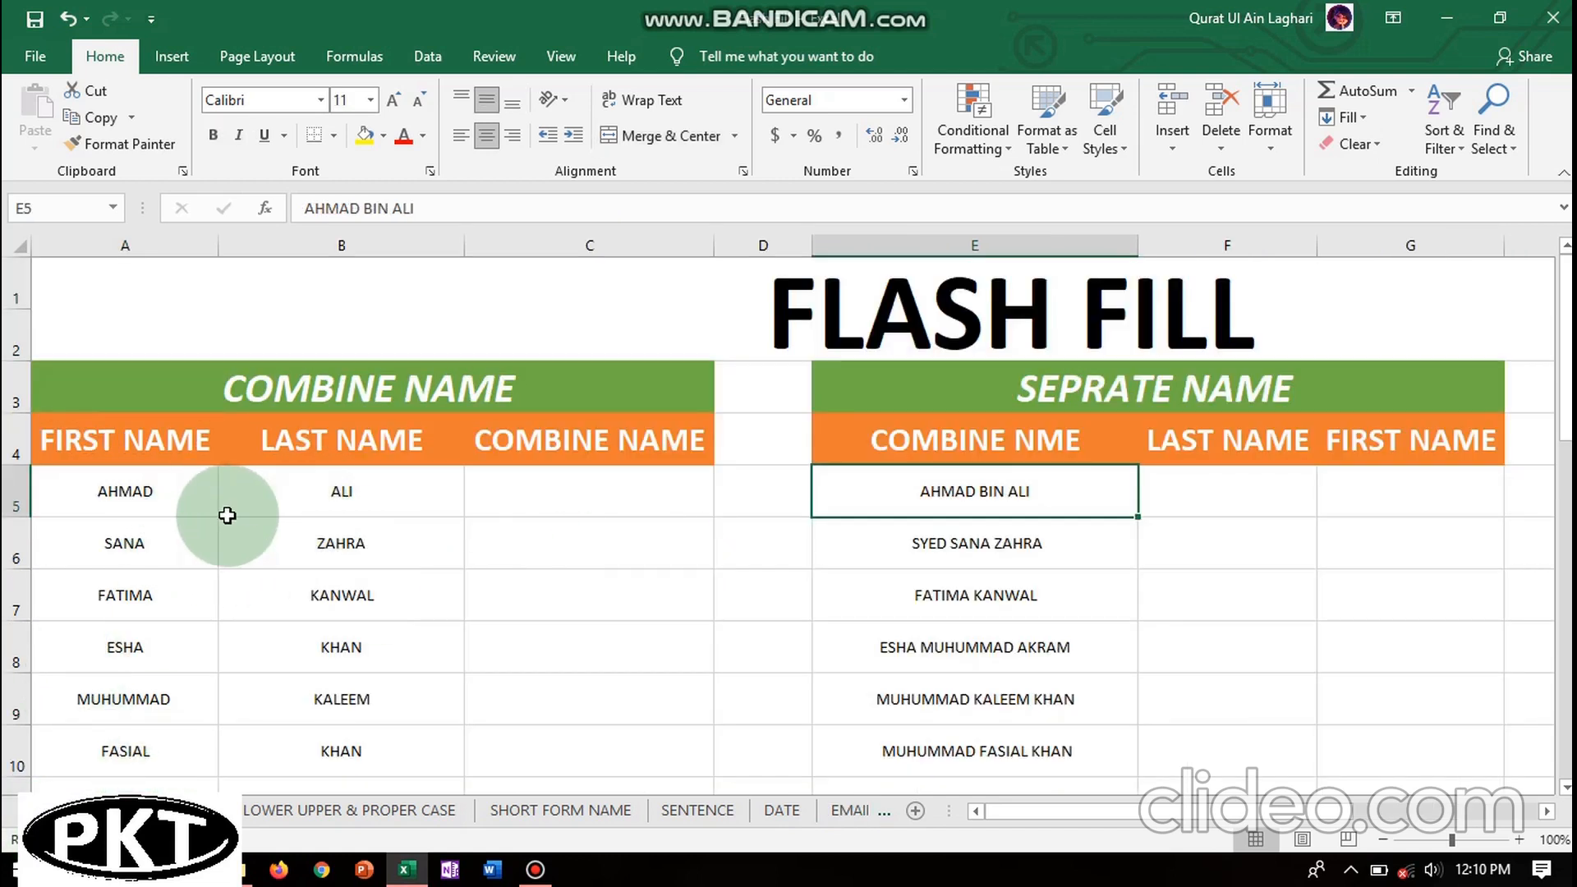
left_click(514, 504)
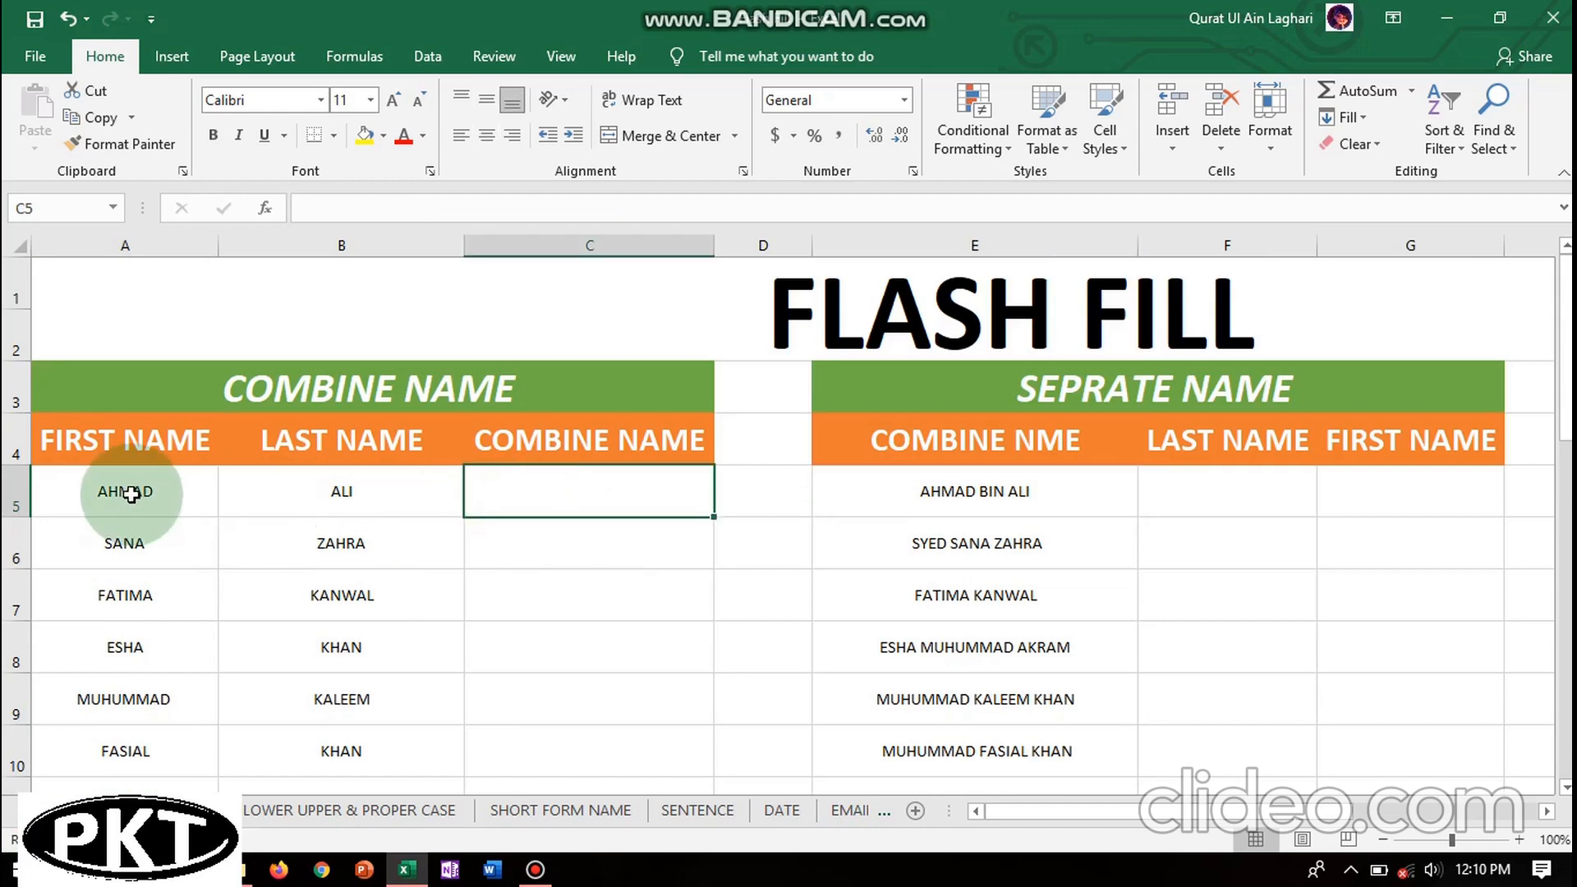
left_click_drag(90, 497, 510, 432)
- Select the whole worksheet with Ctrl+A and apply All Borders
left_click(510, 433)
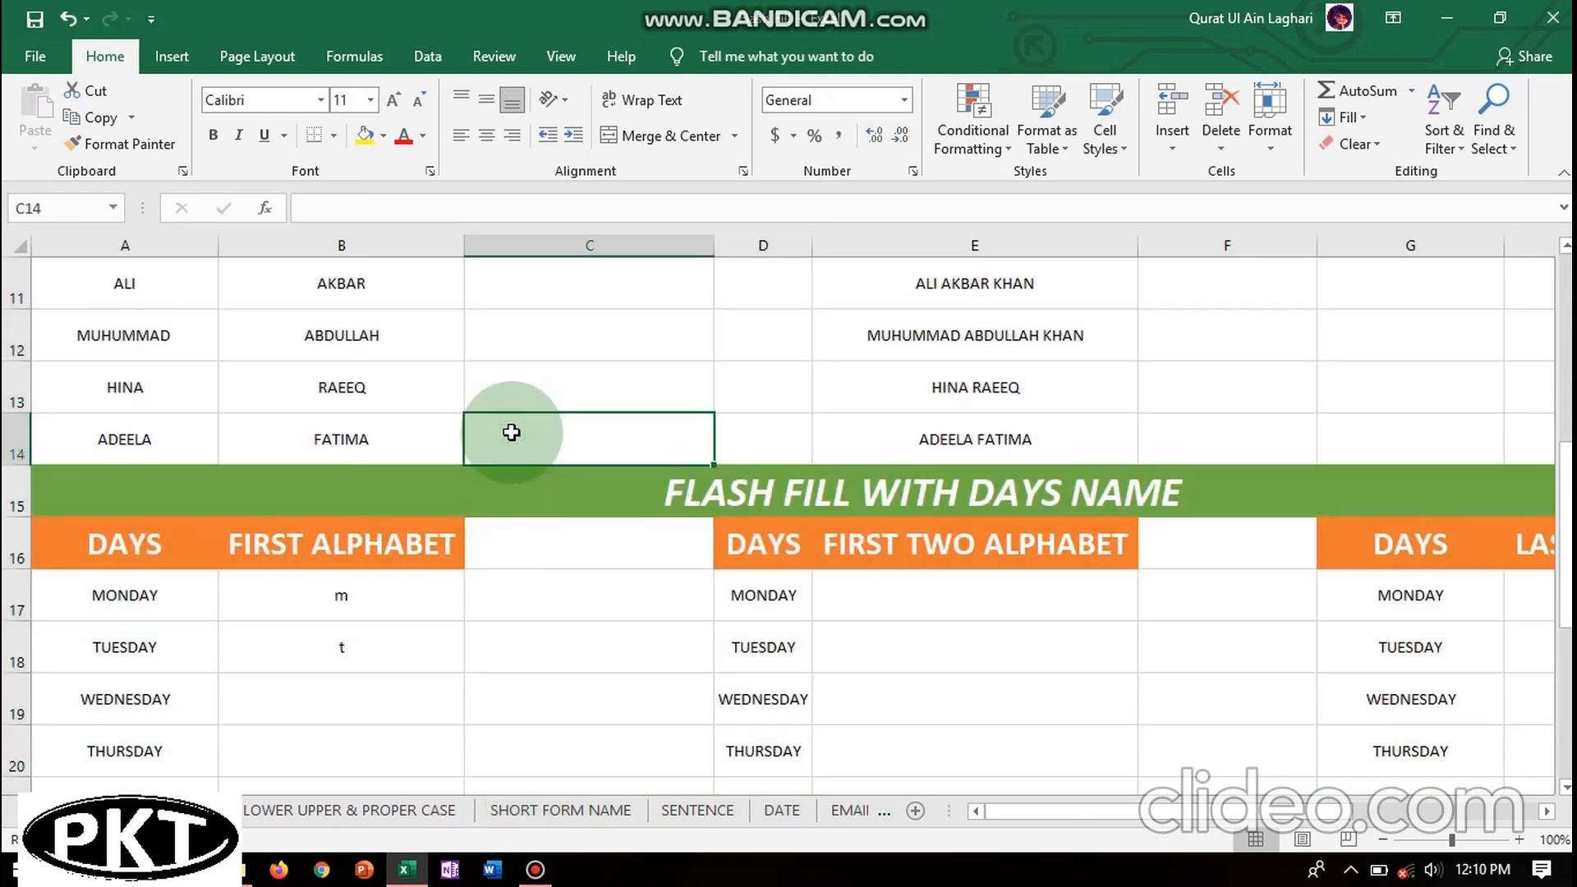
key("ctrl+a")
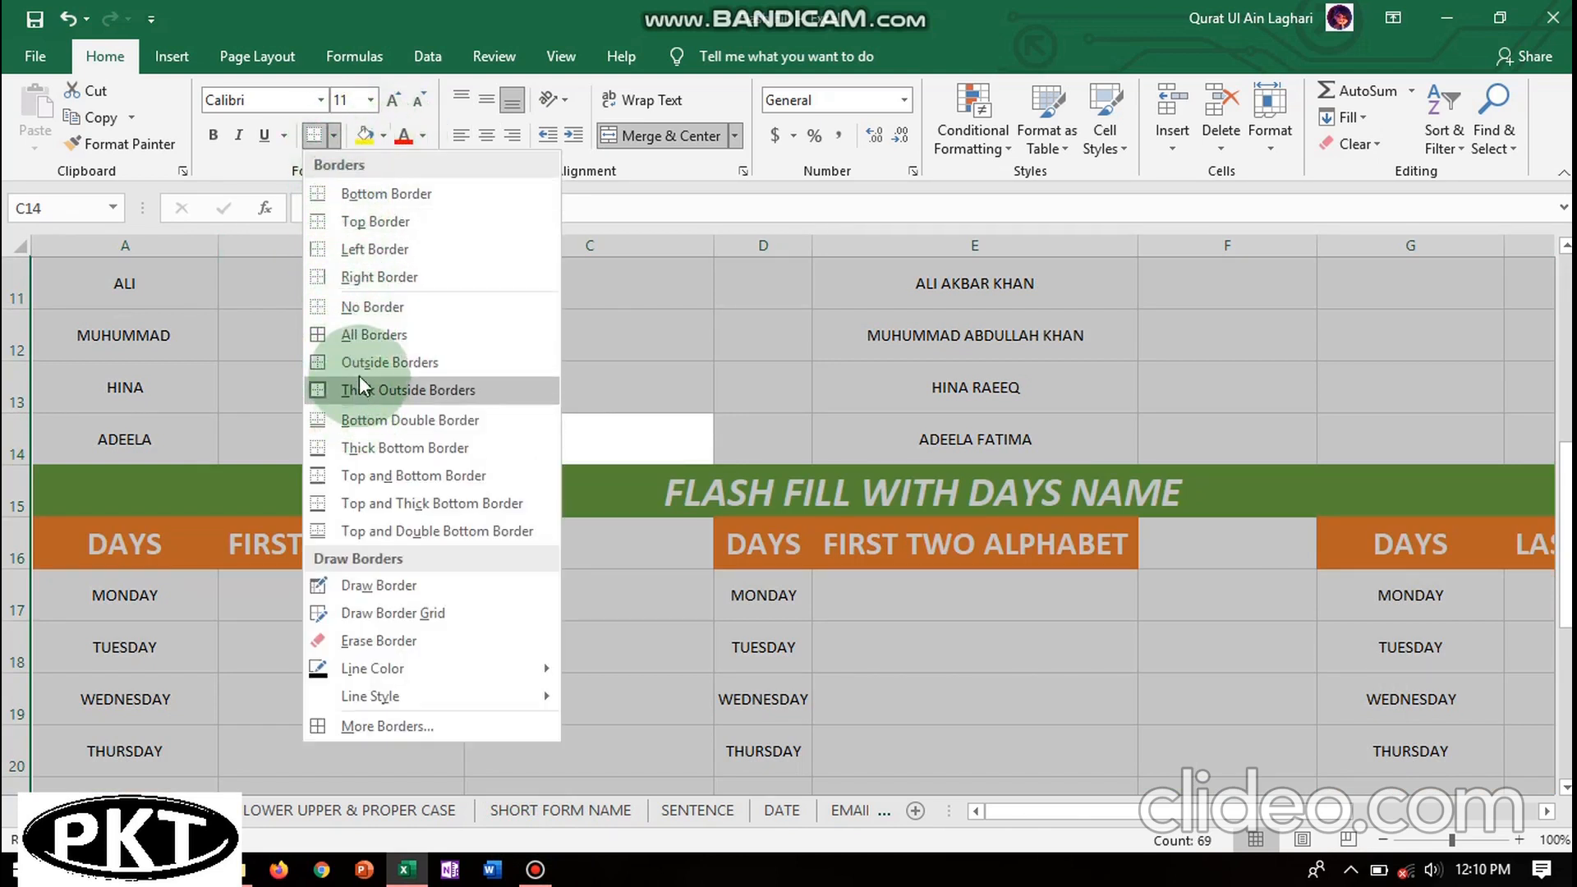
left_click(365, 335)
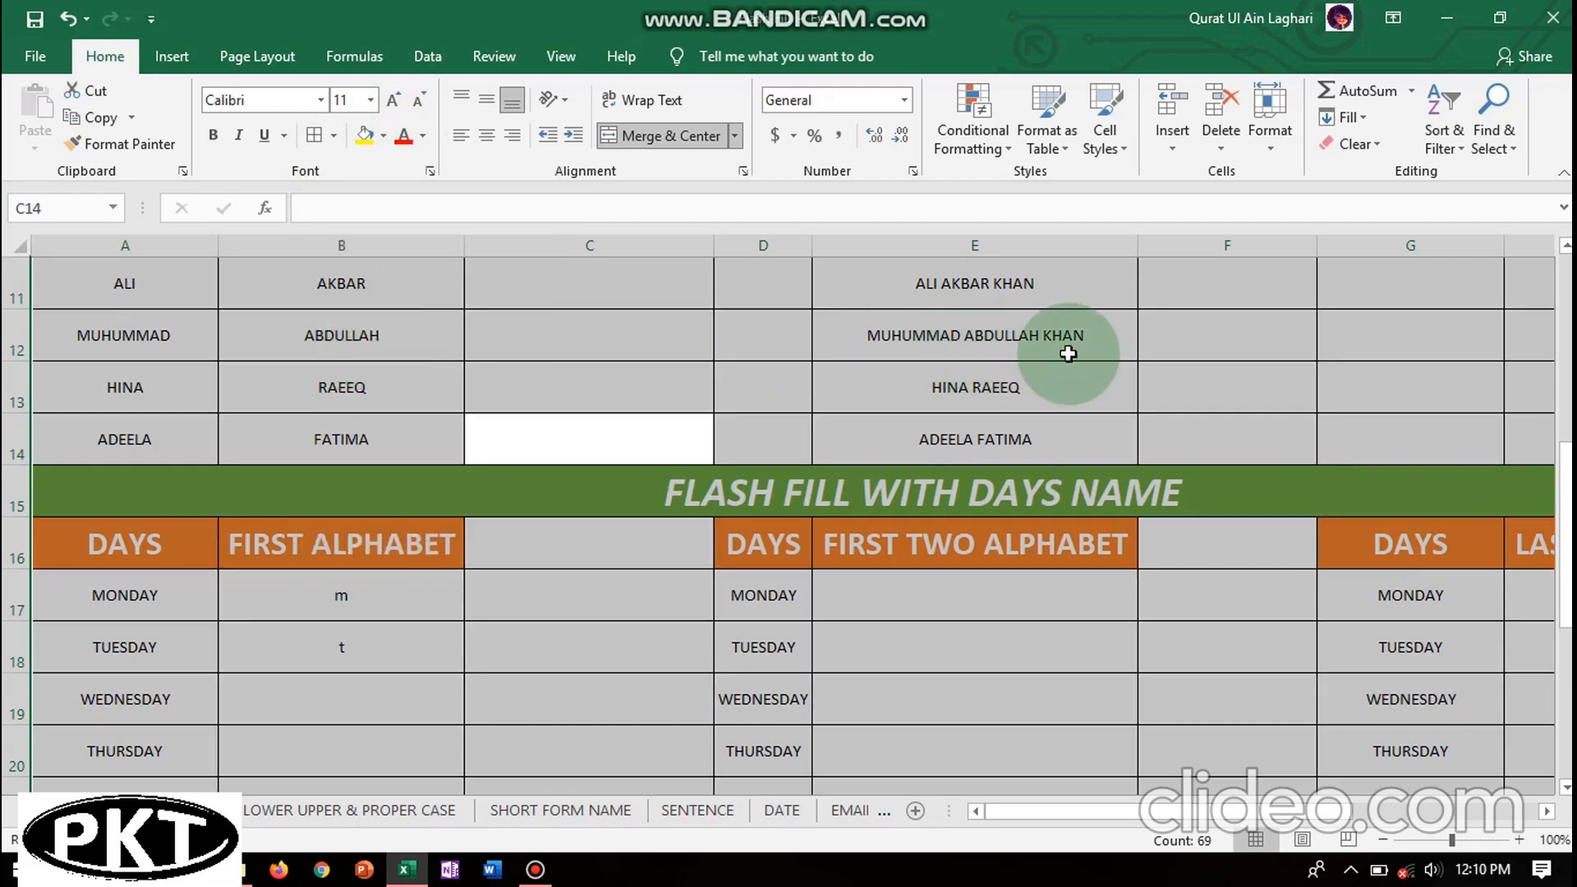
left_click(1568, 288)
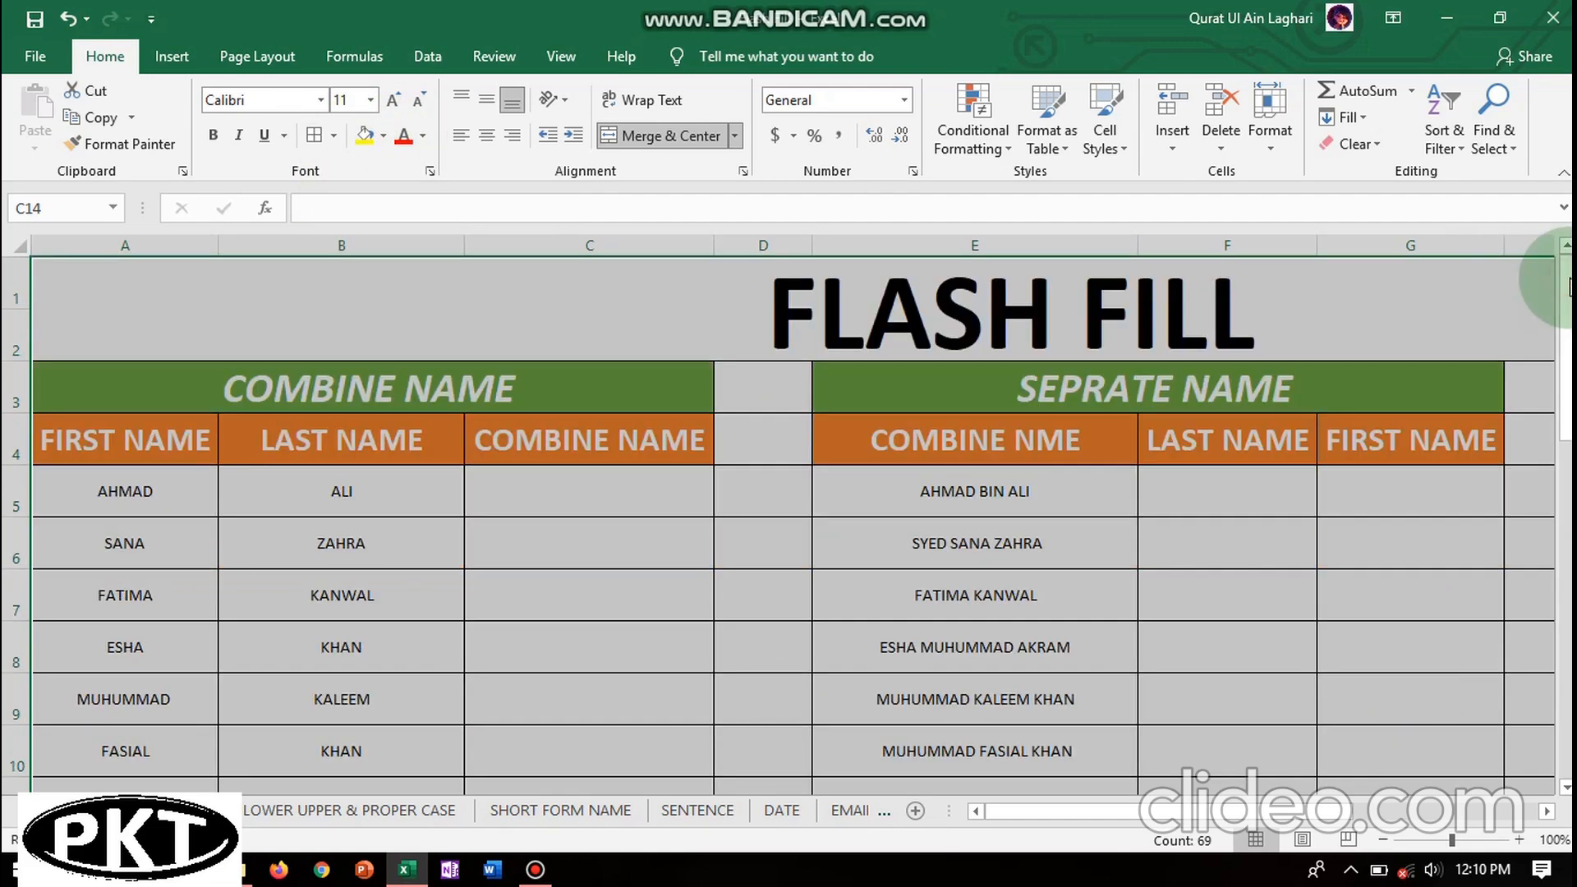
left_click(554, 489)
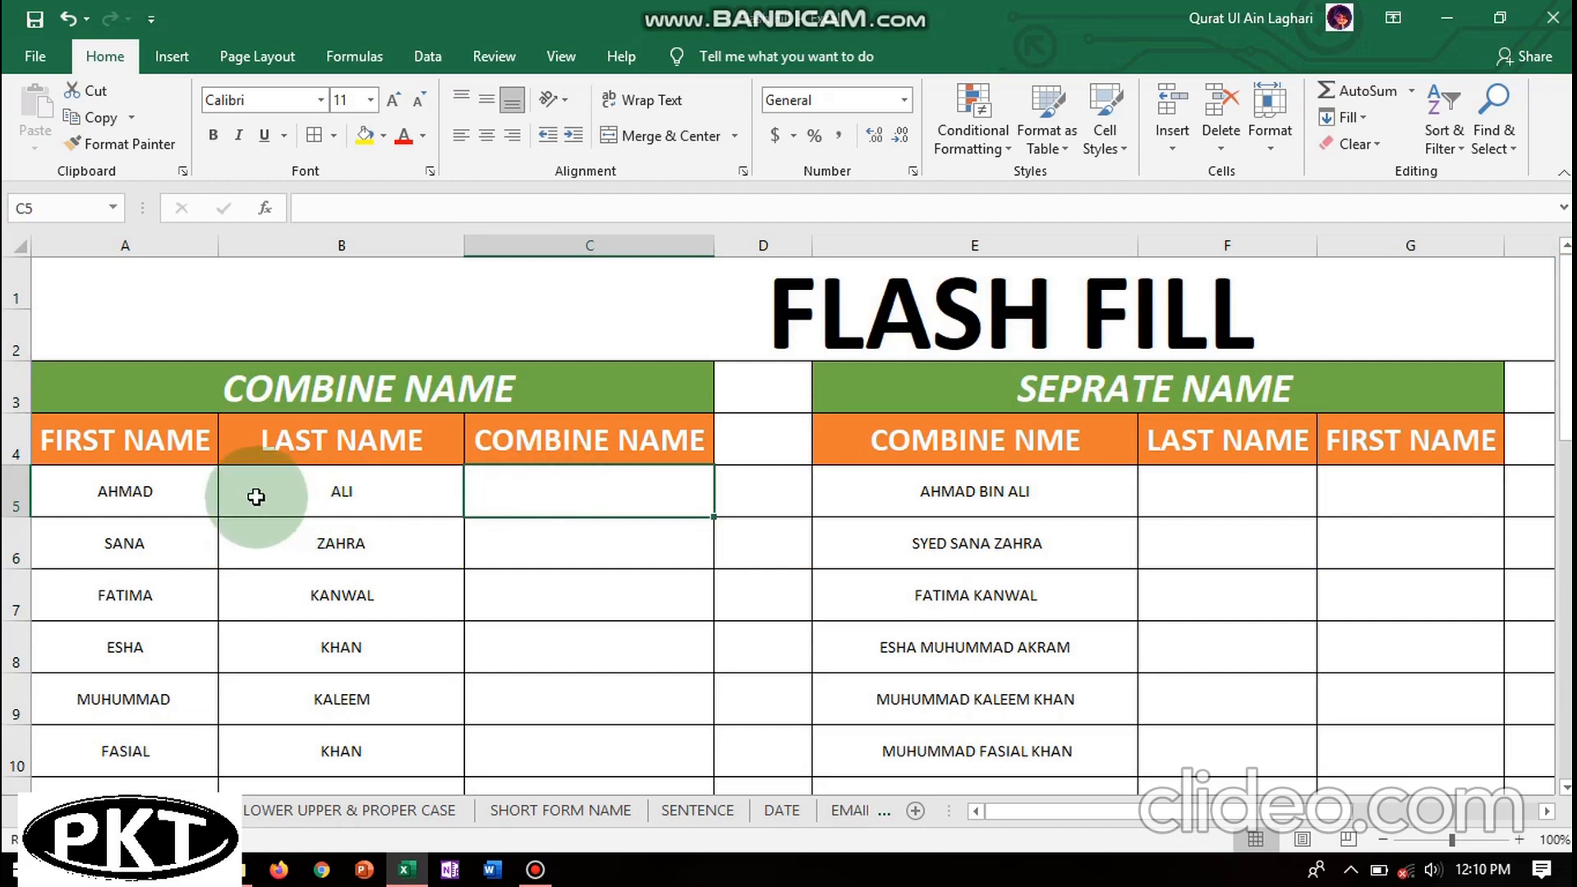
double_click(541, 493)
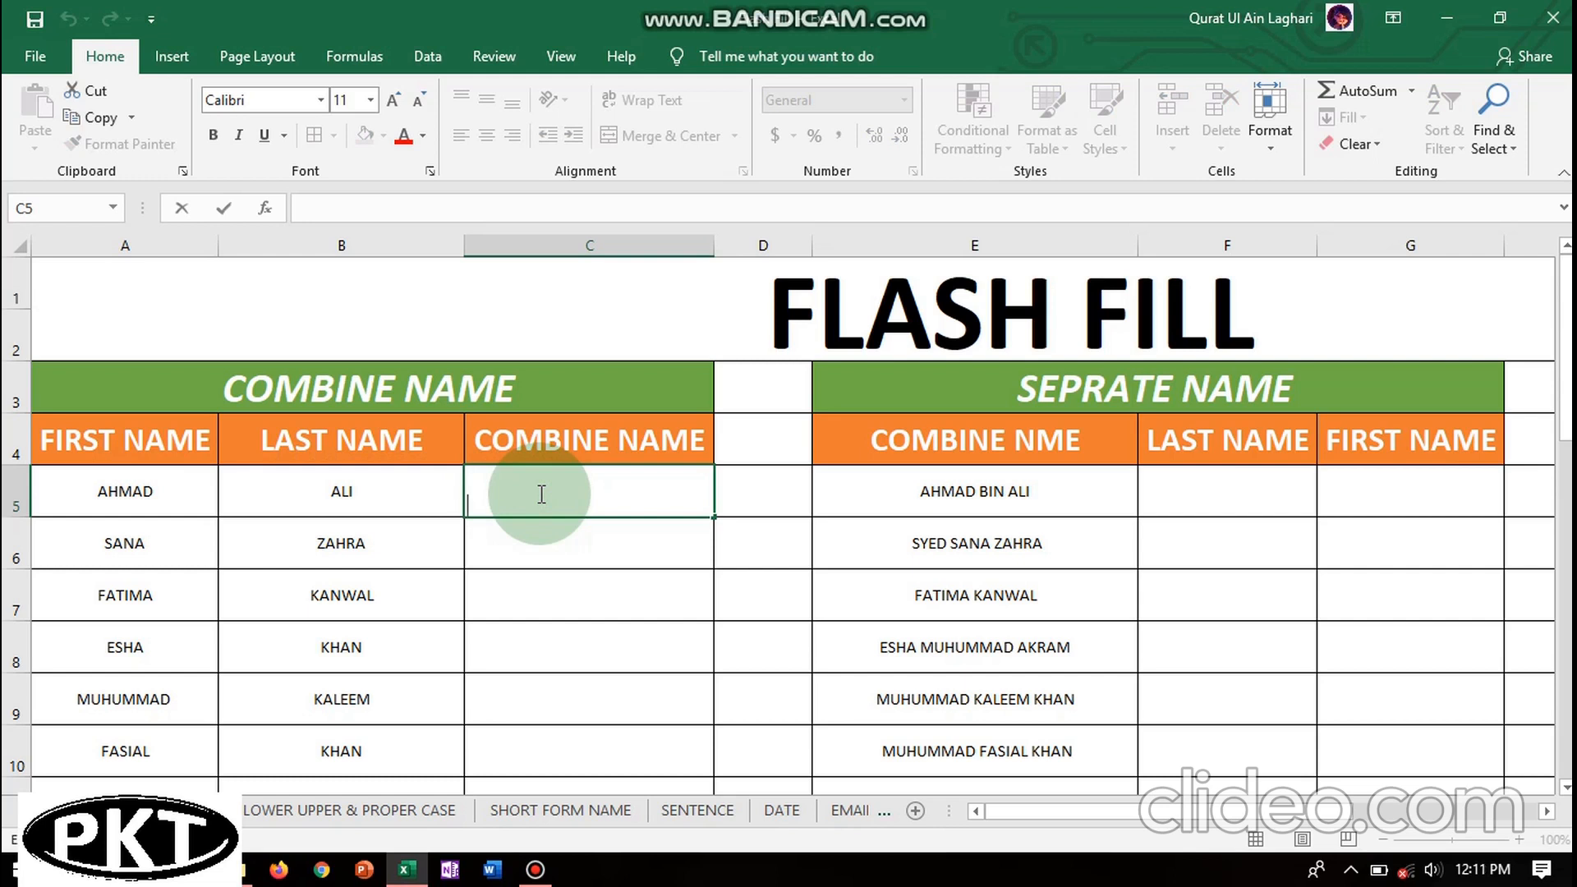
left_click(529, 546)
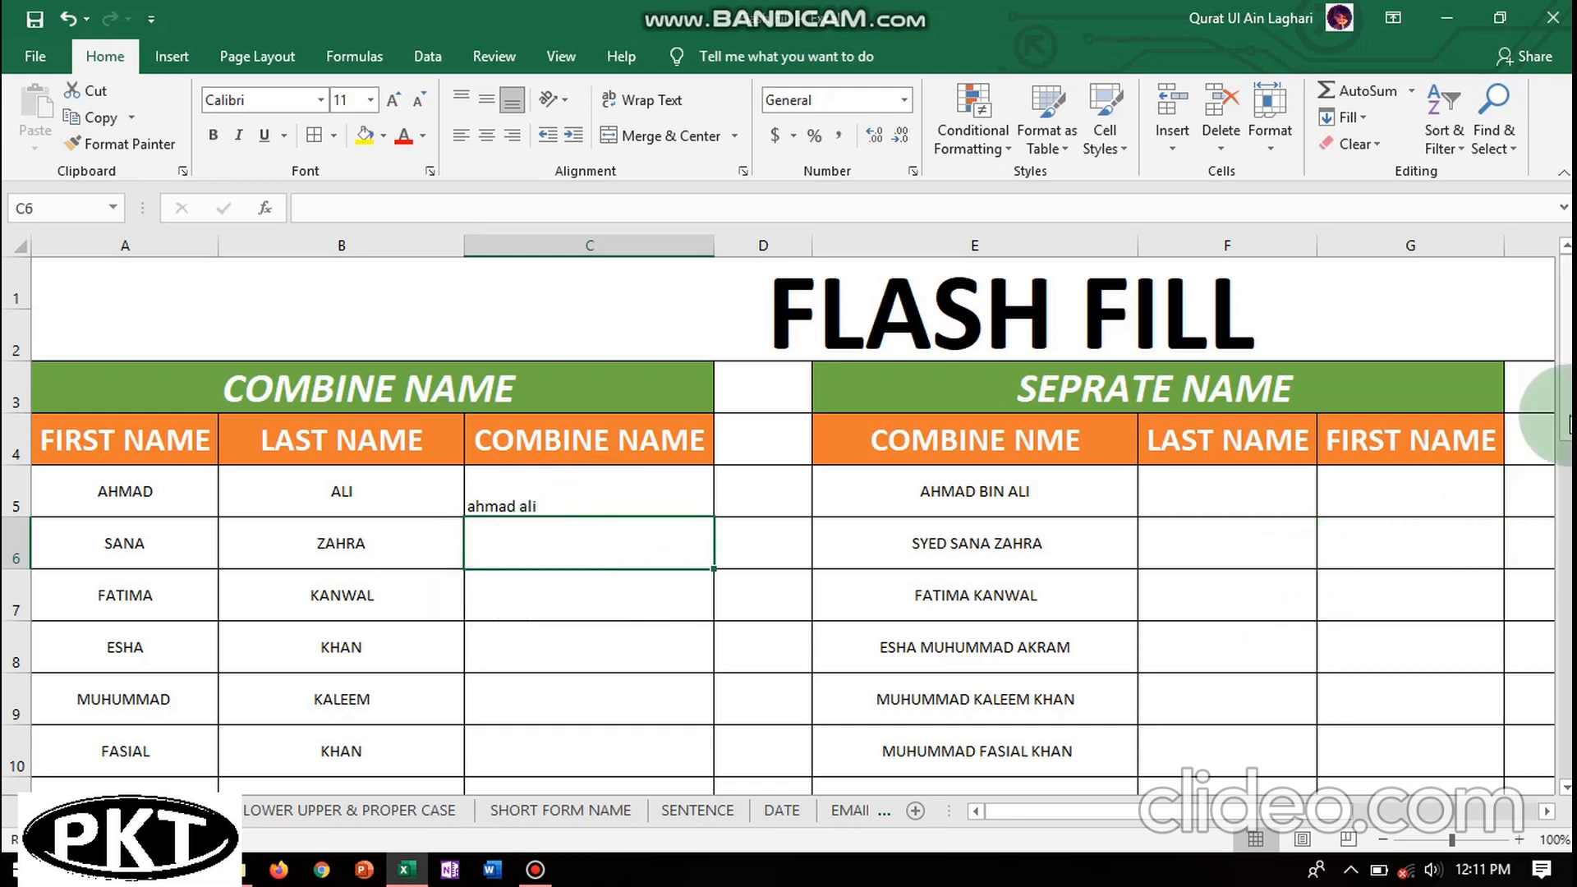
left_click_drag(1569, 330, 1565, 632)
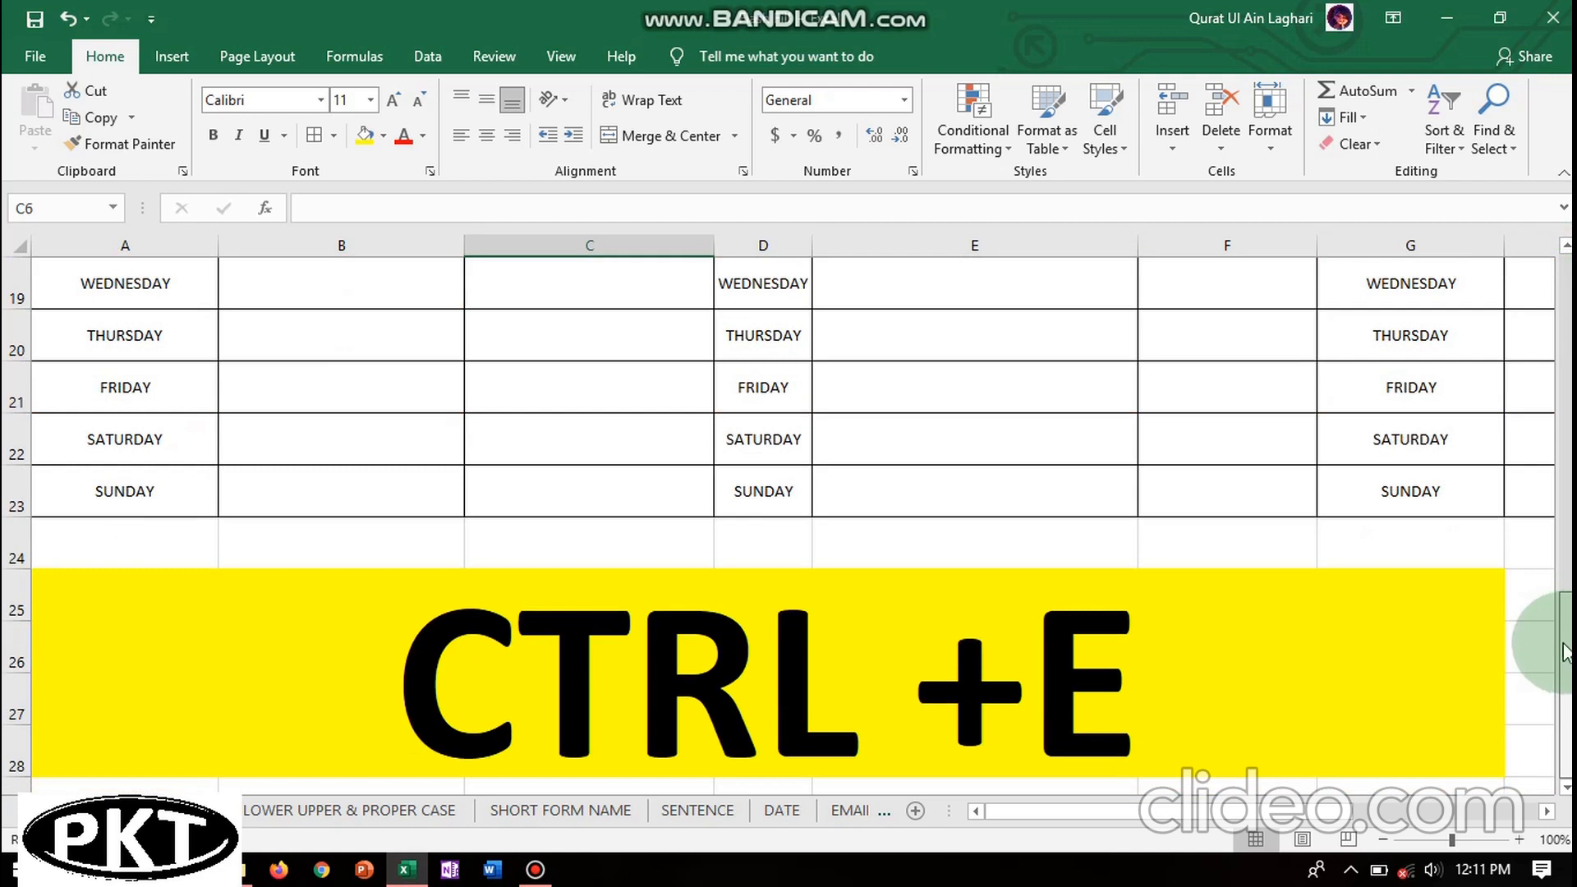
- Flash Fill the remaining COMBINE NAME cells from C6 with Ctrl+E
left_click(563, 701)
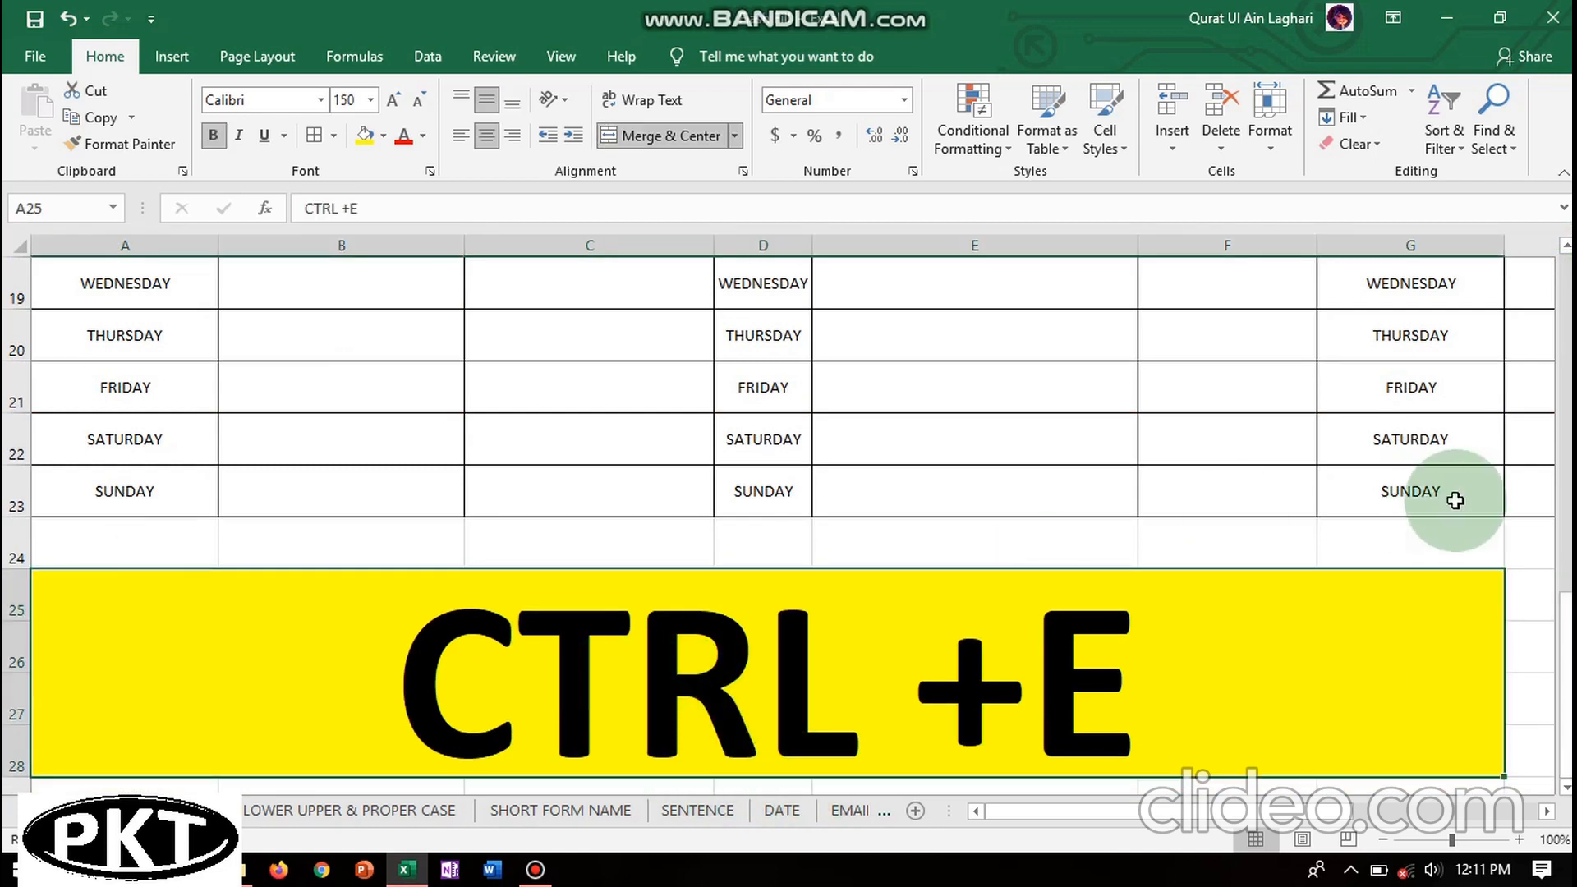
left_click_drag(1566, 464, 1567, 214)
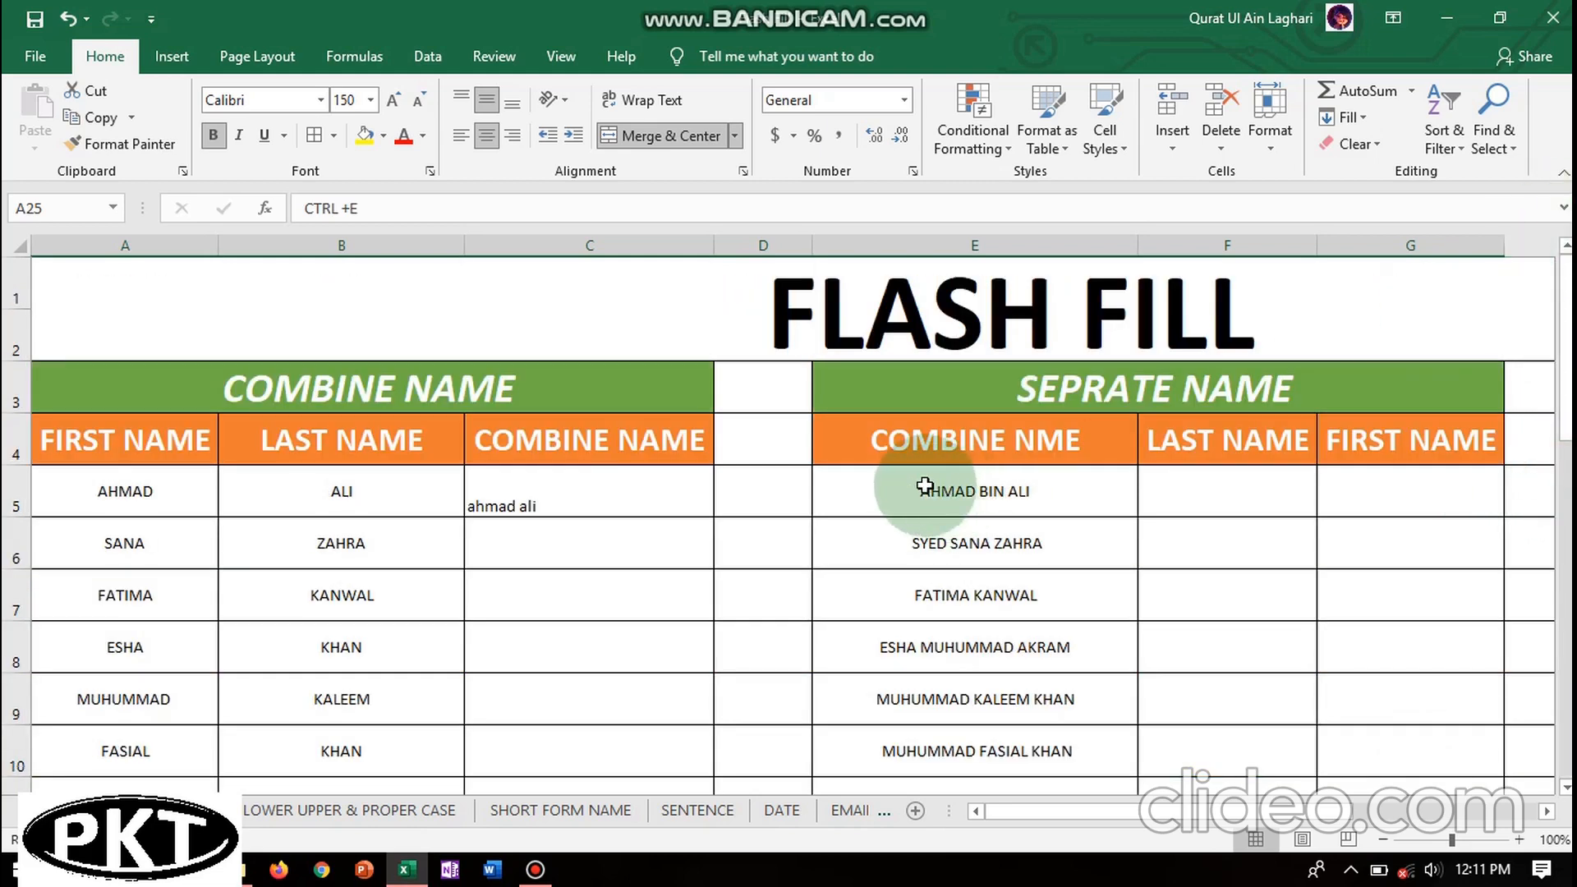
double_click(572, 546)
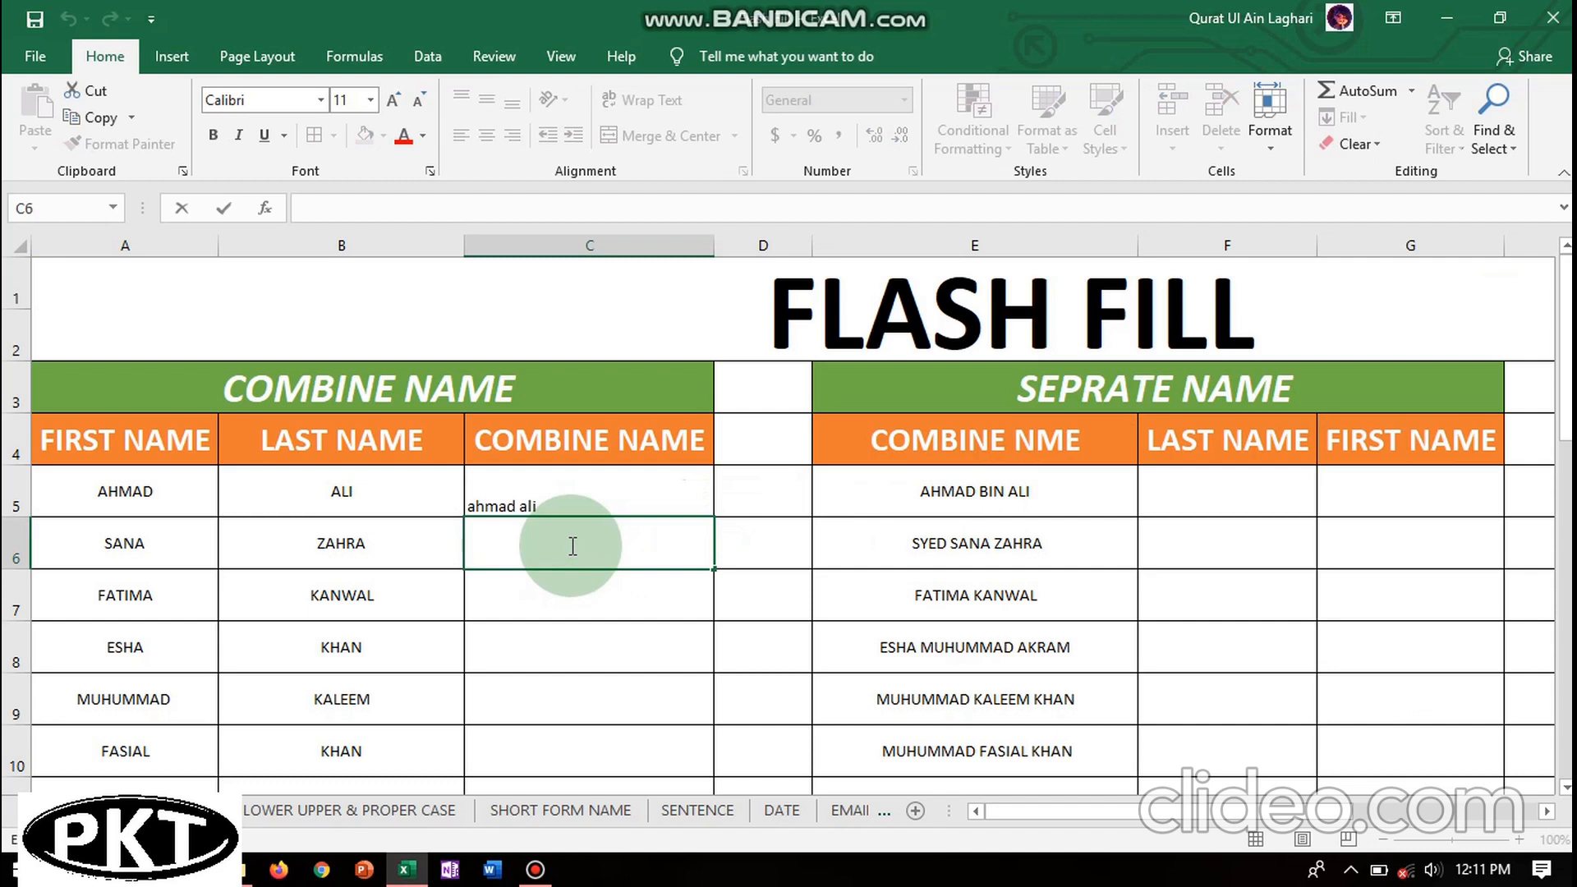
left_click(524, 655)
left_click(535, 553)
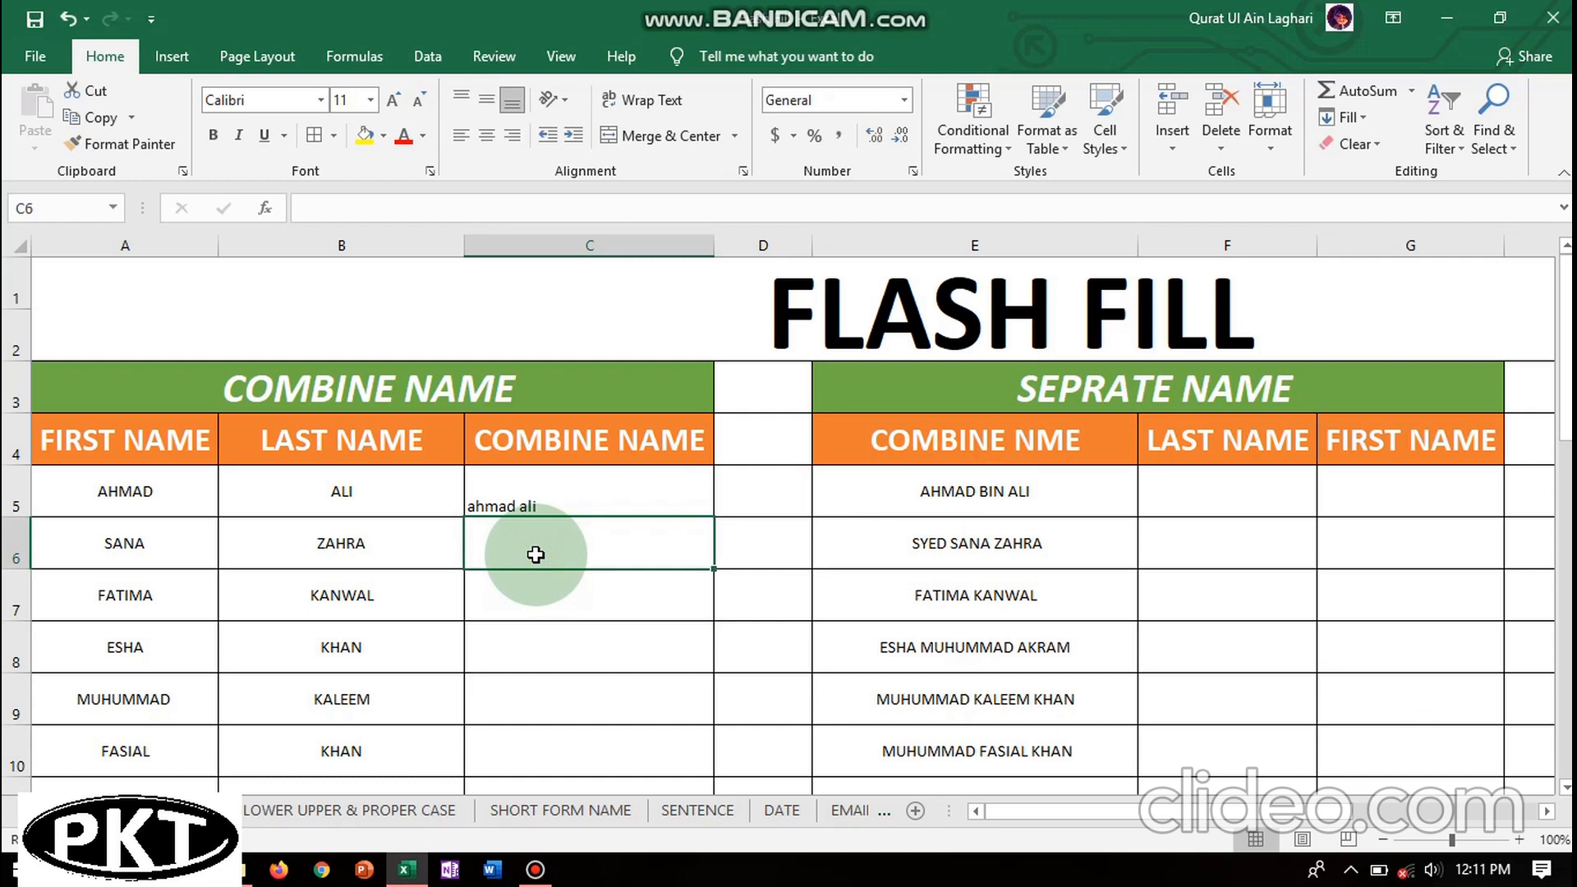
key("ctrl+e")
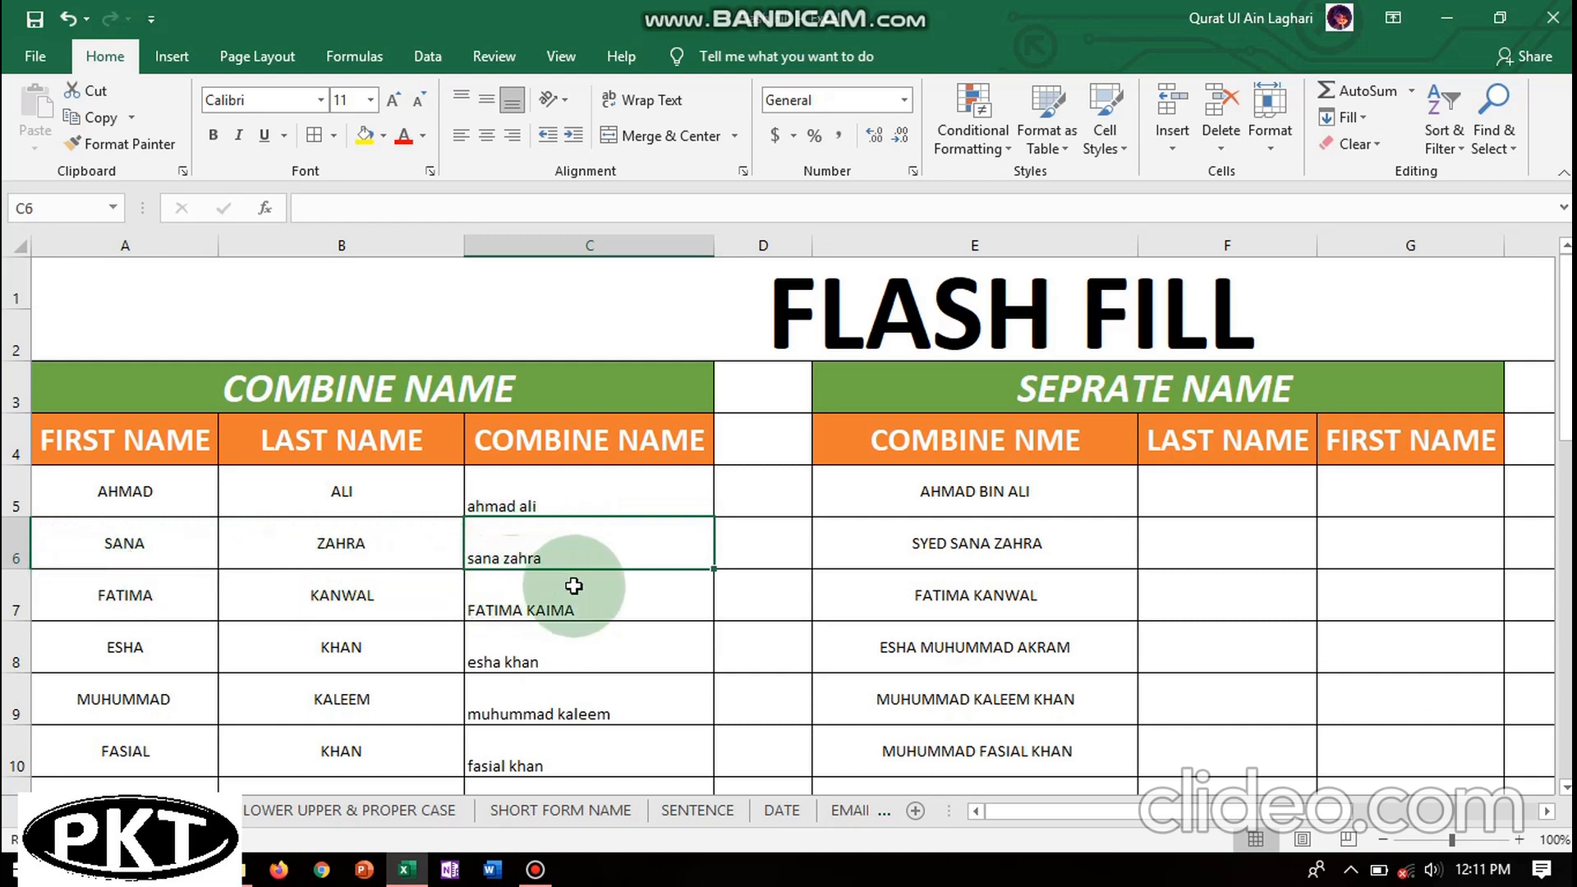
left_click(533, 659)
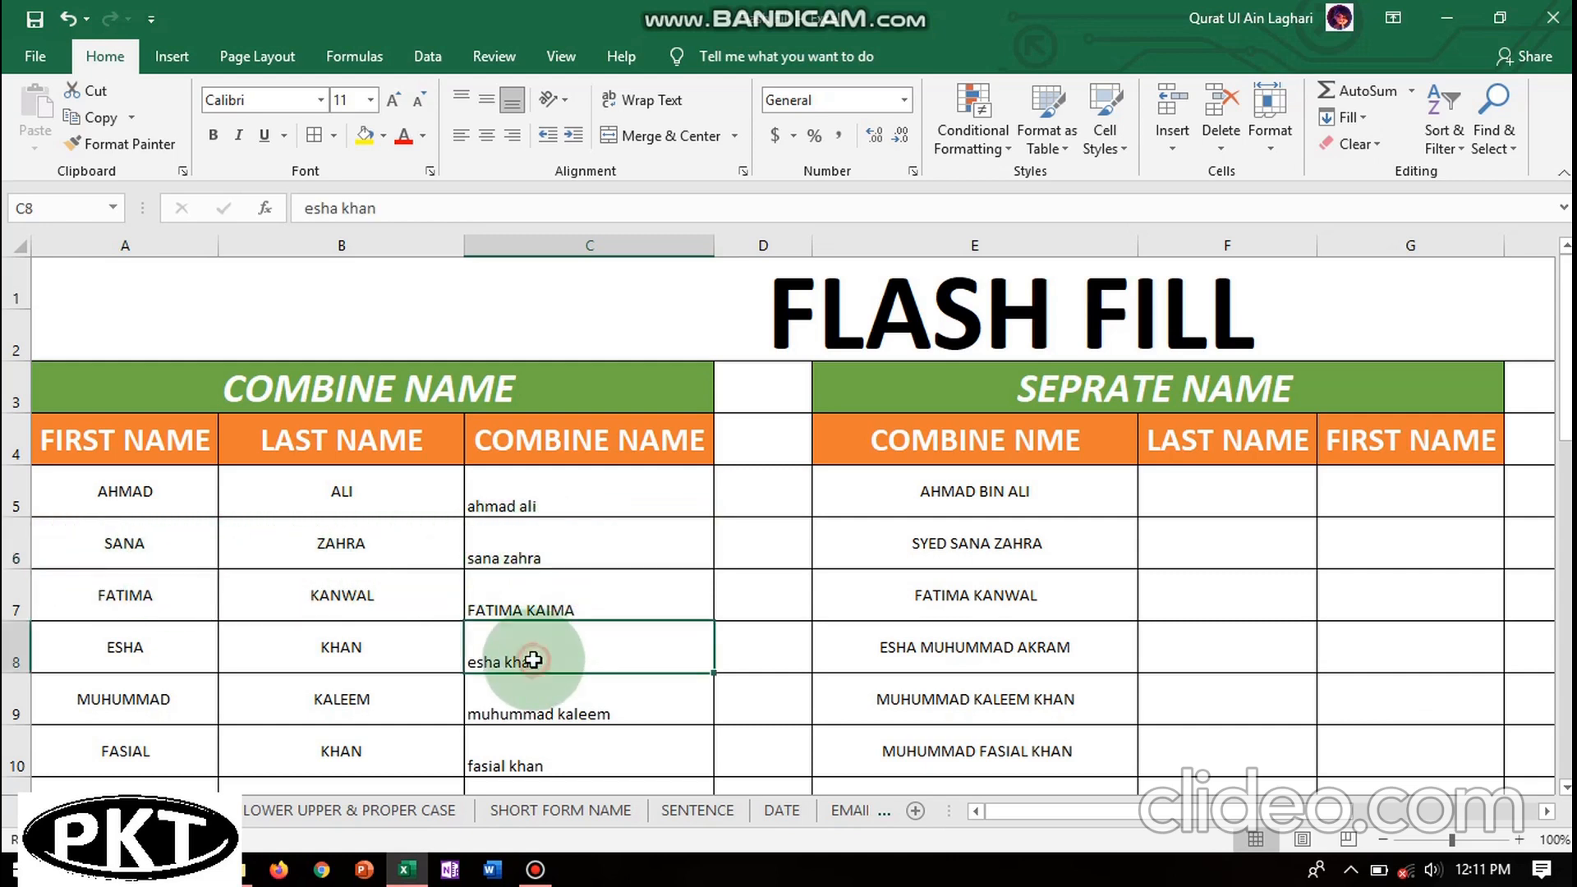
left_click(124, 652)
left_click(321, 651)
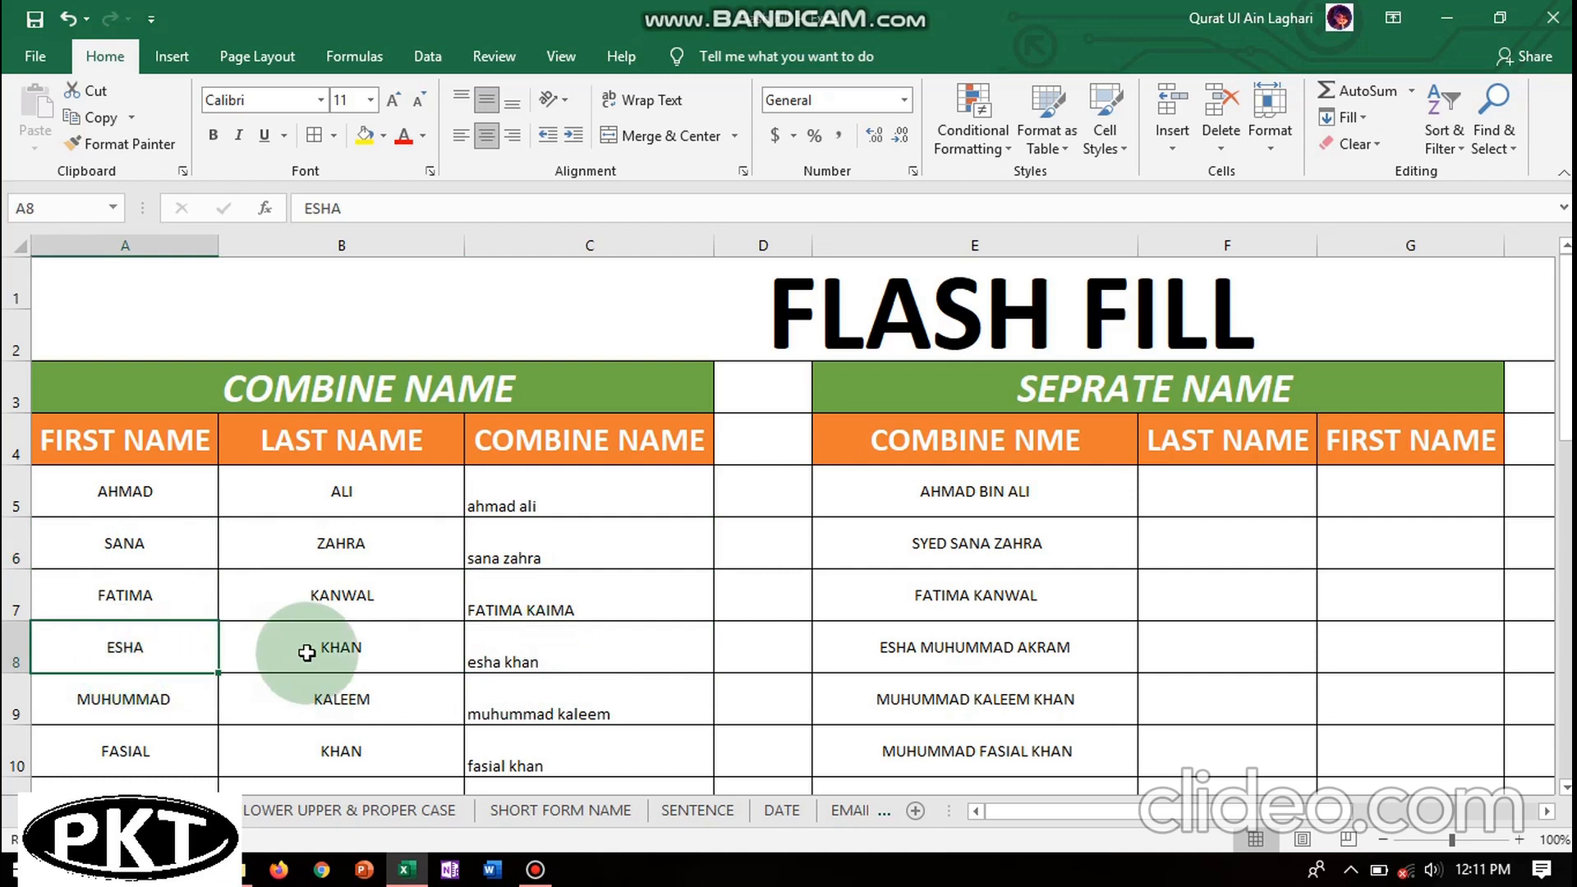
left_click(530, 659)
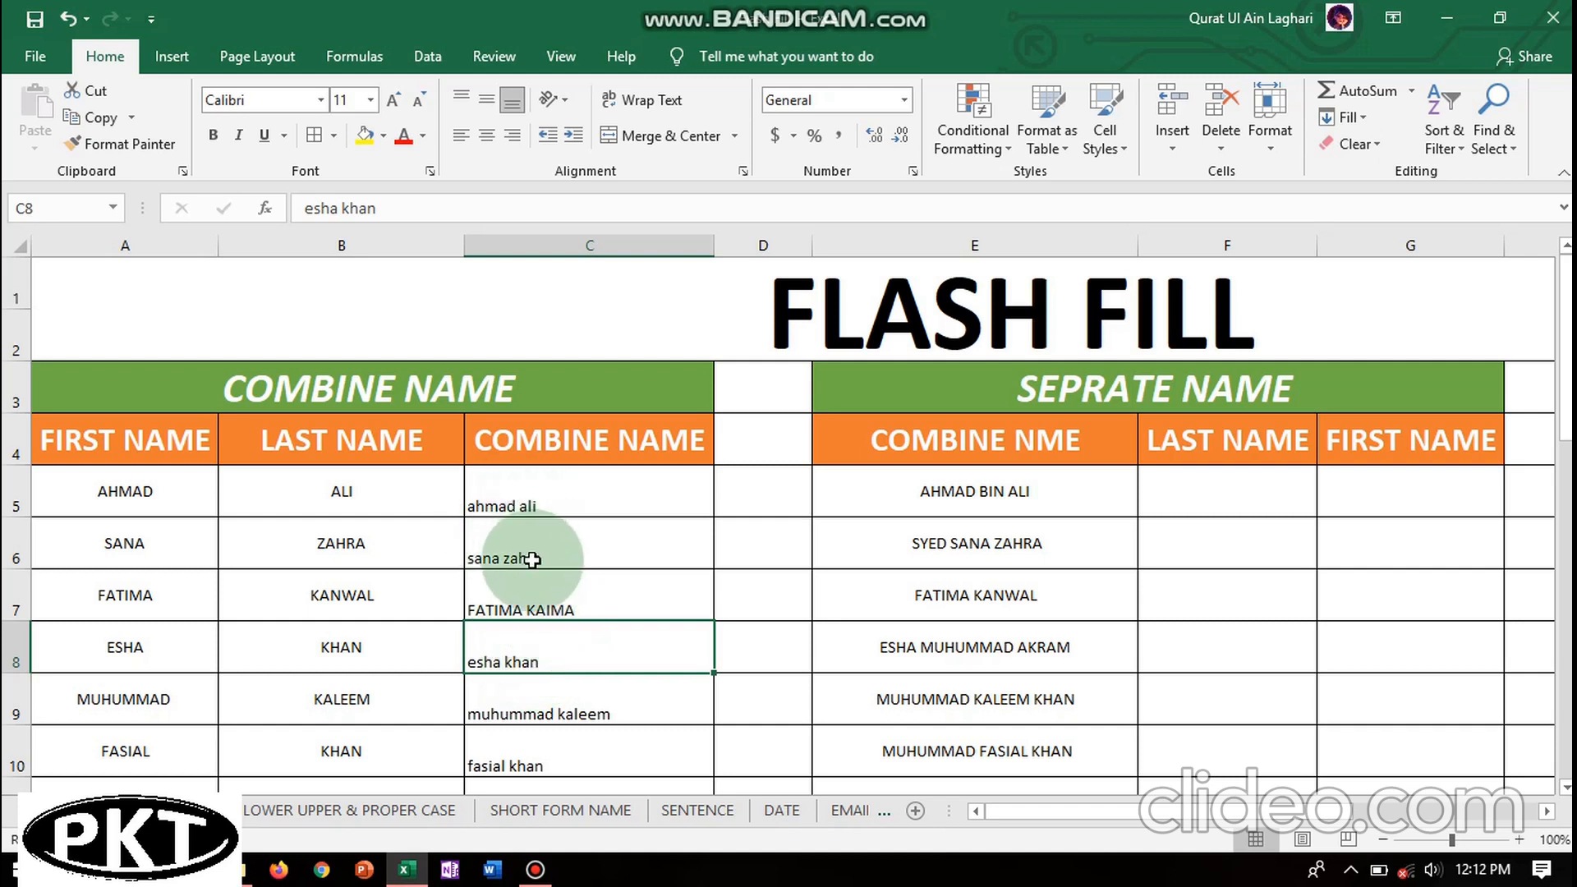
left_click(567, 510)
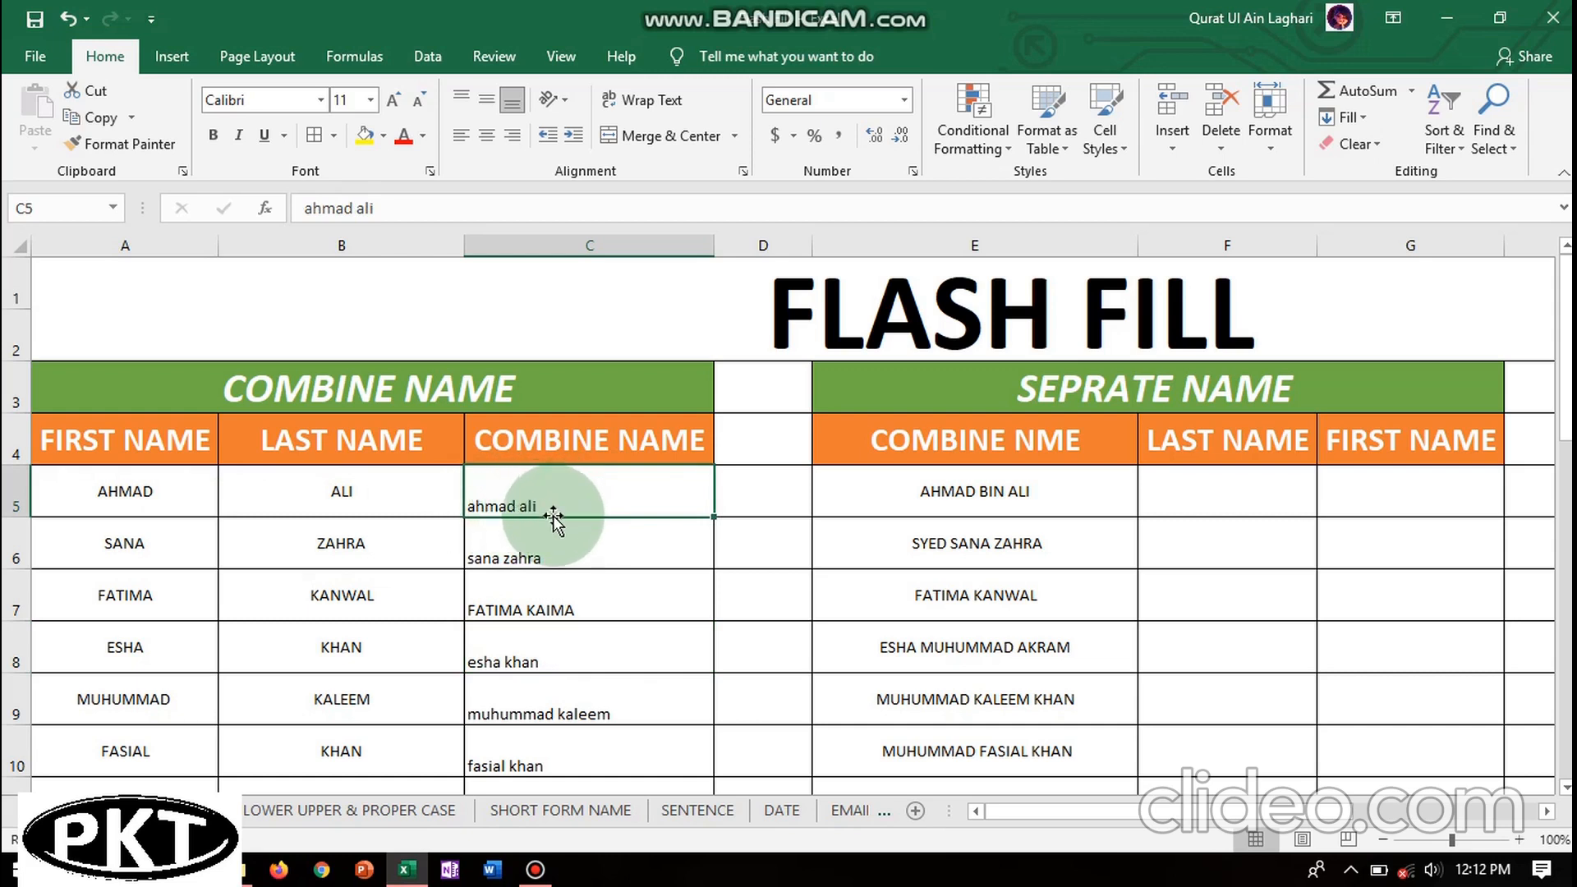
left_click(552, 506)
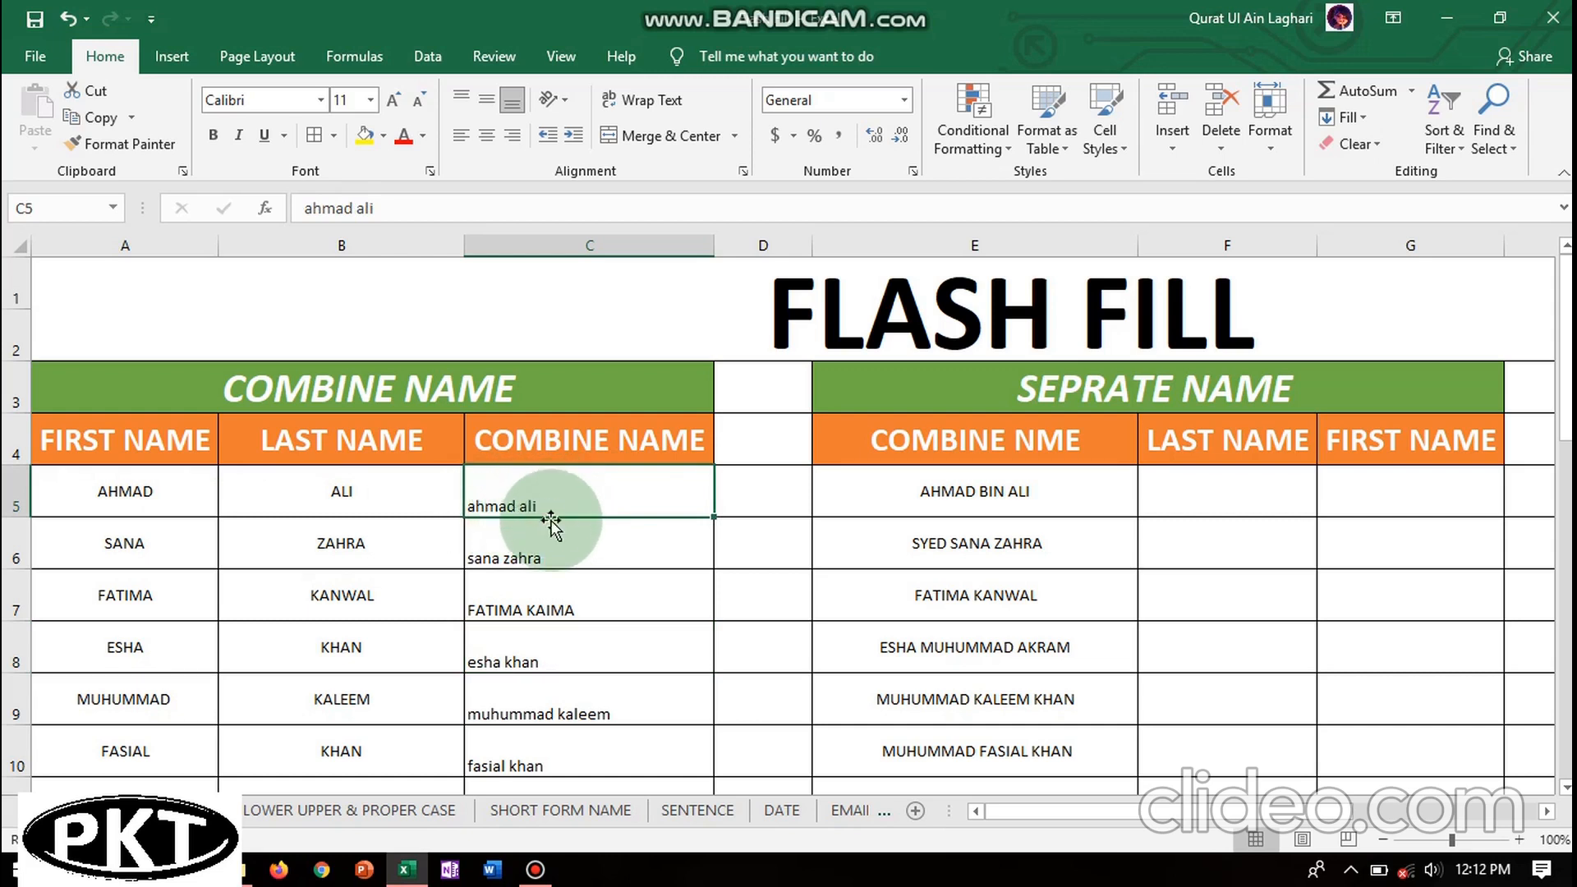
left_click(546, 558)
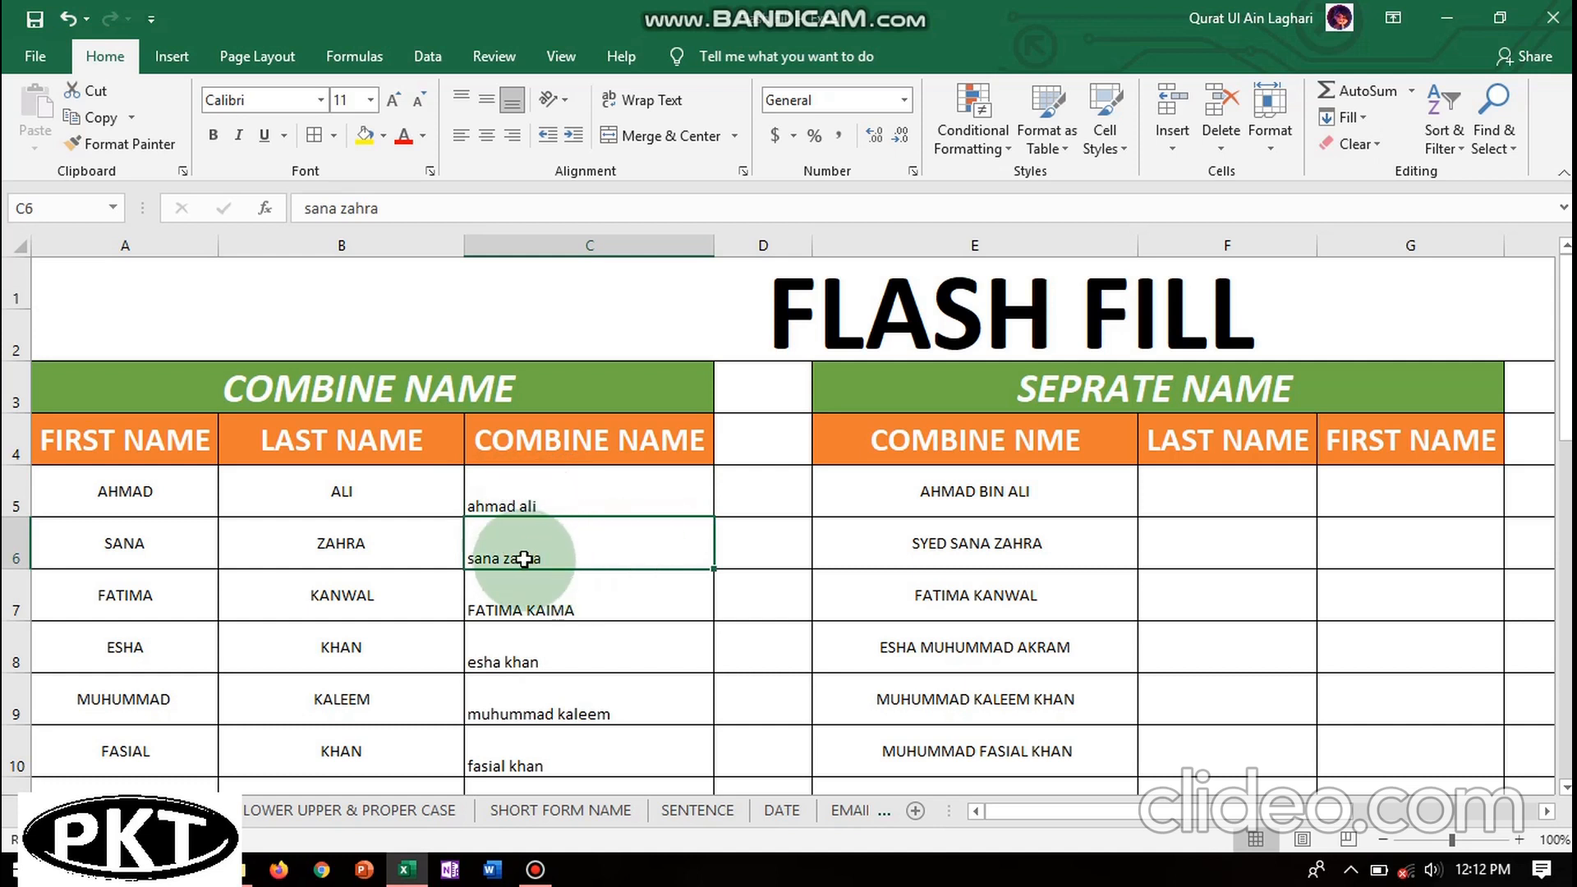
left_click(531, 615)
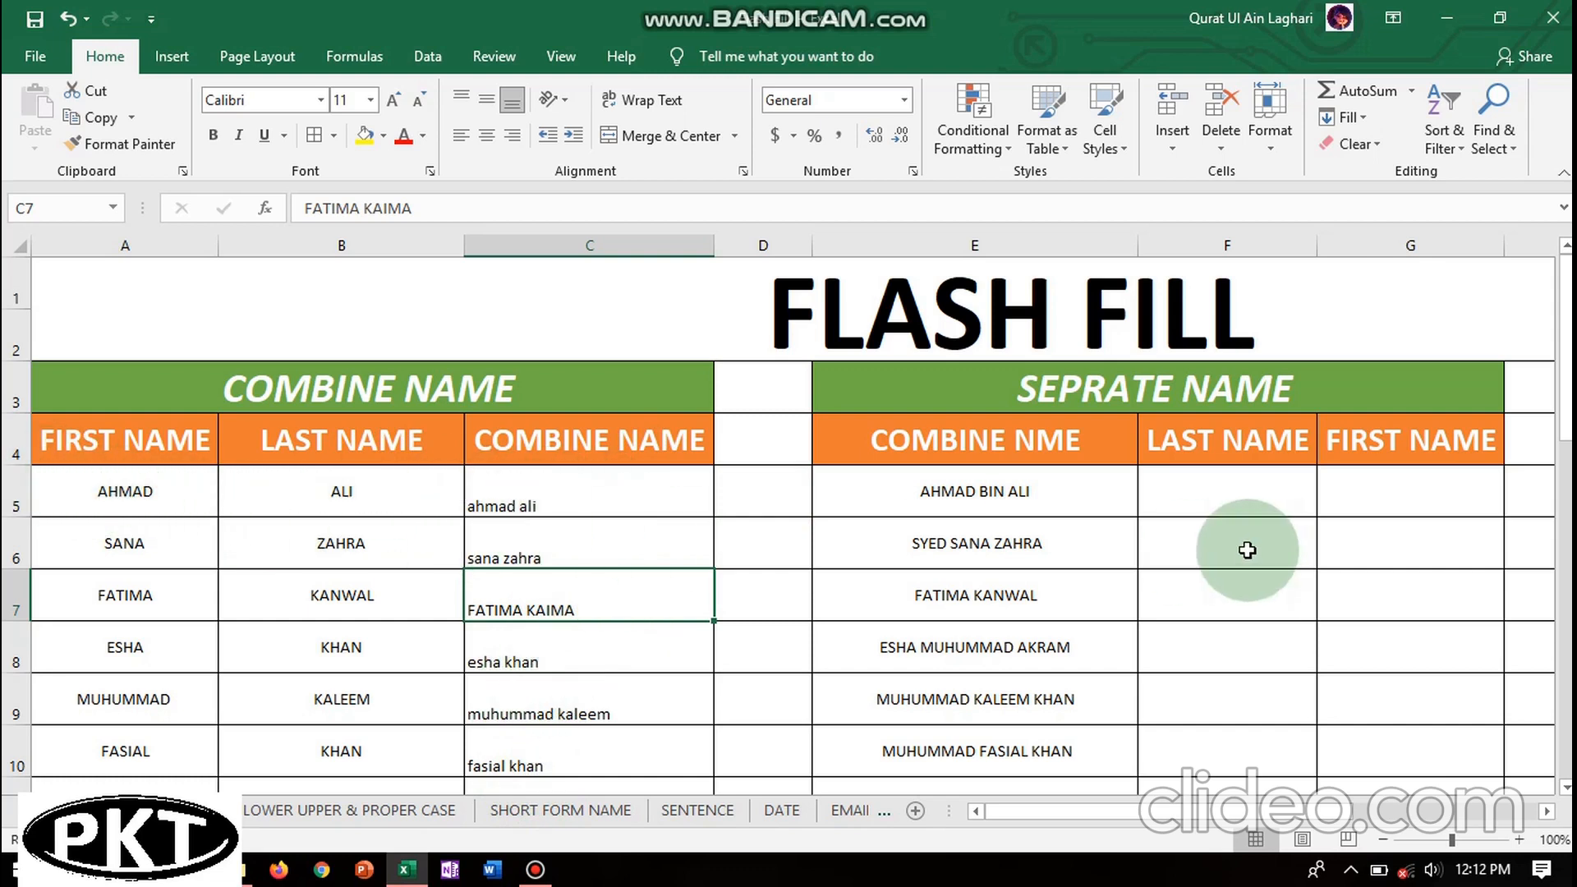
left_click(974, 491)
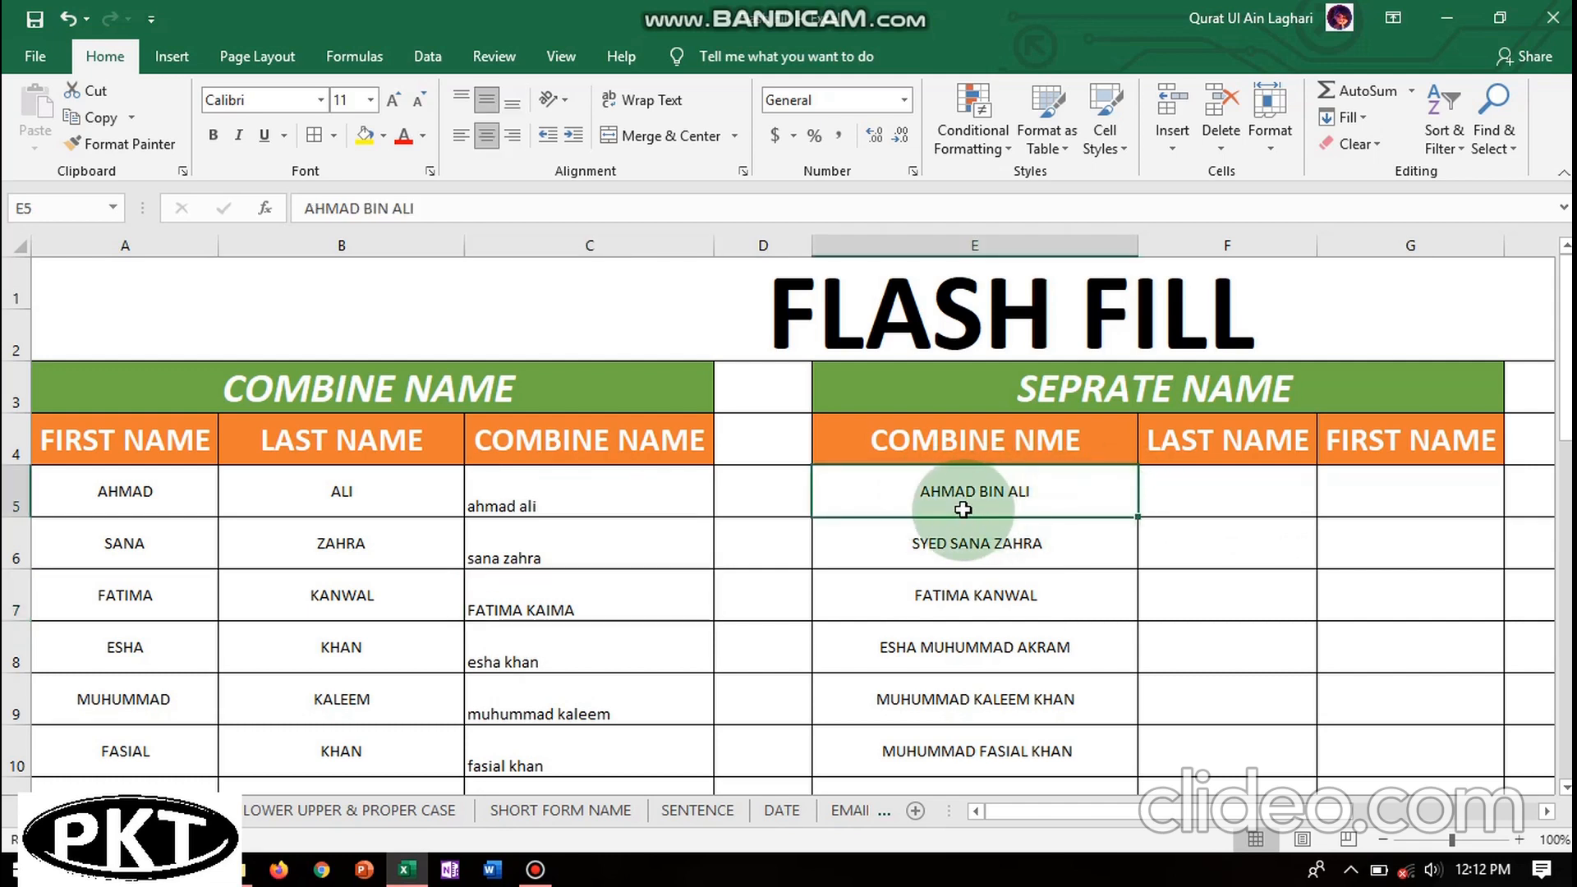
left_click(1207, 503)
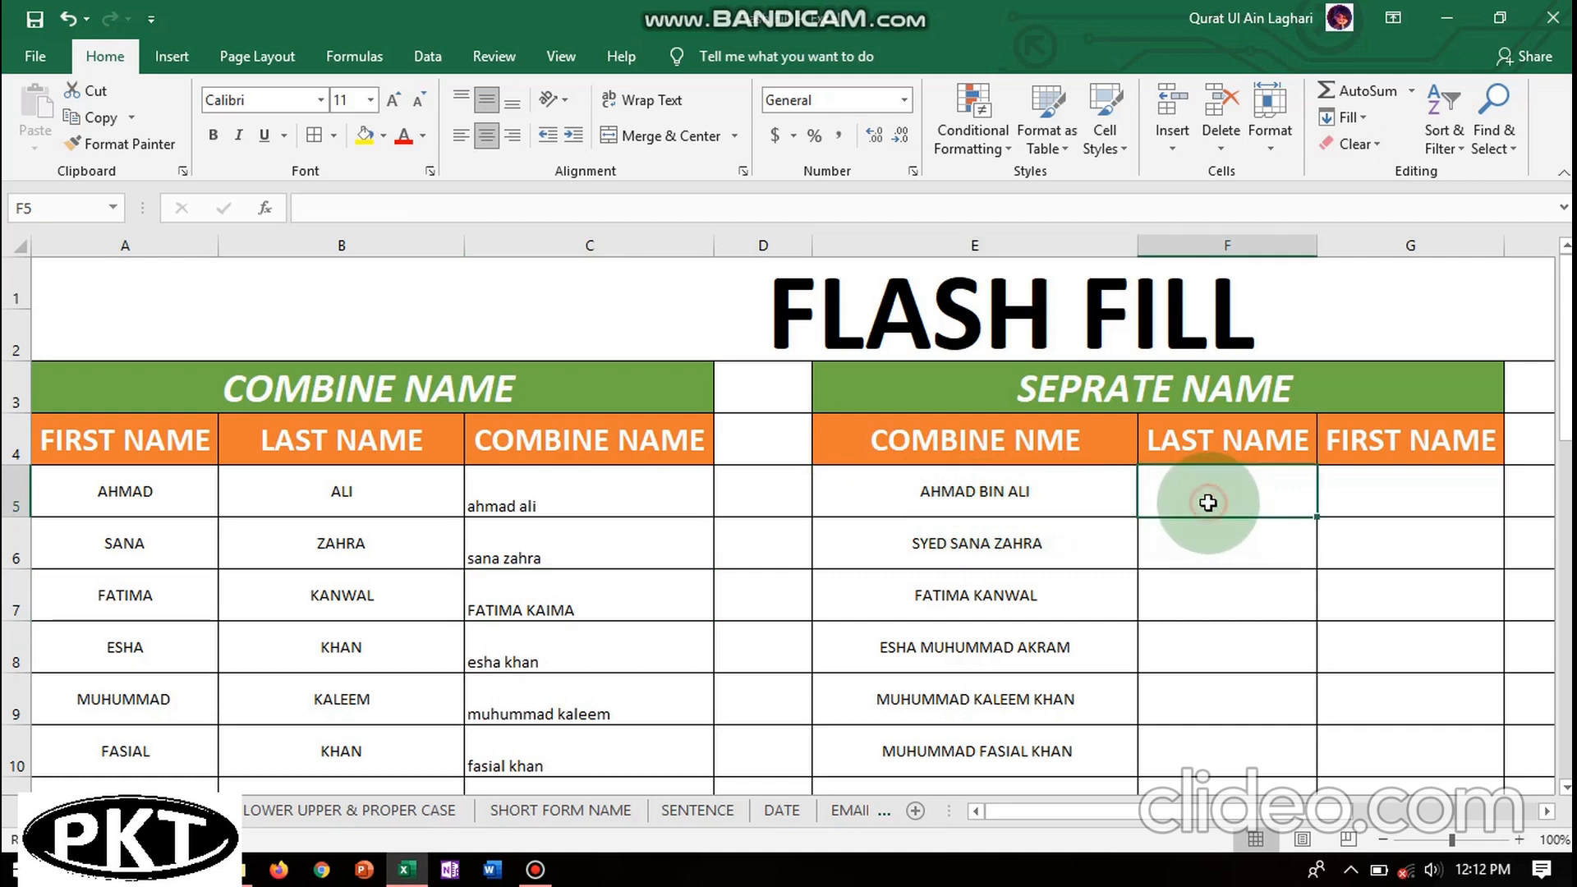
left_click(1384, 499)
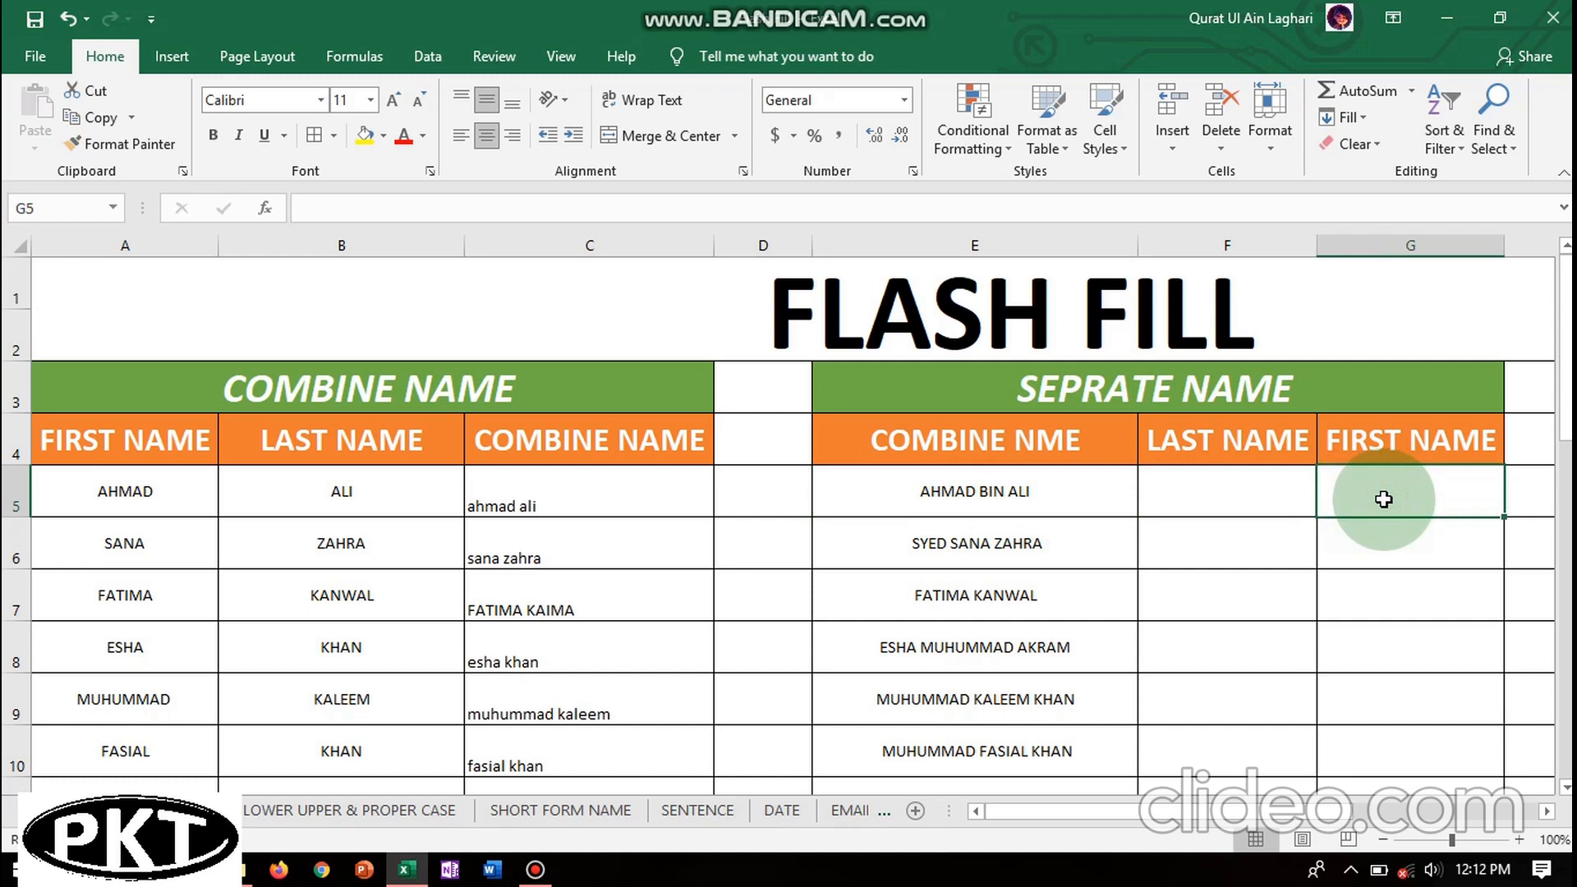
double_click(1208, 496)
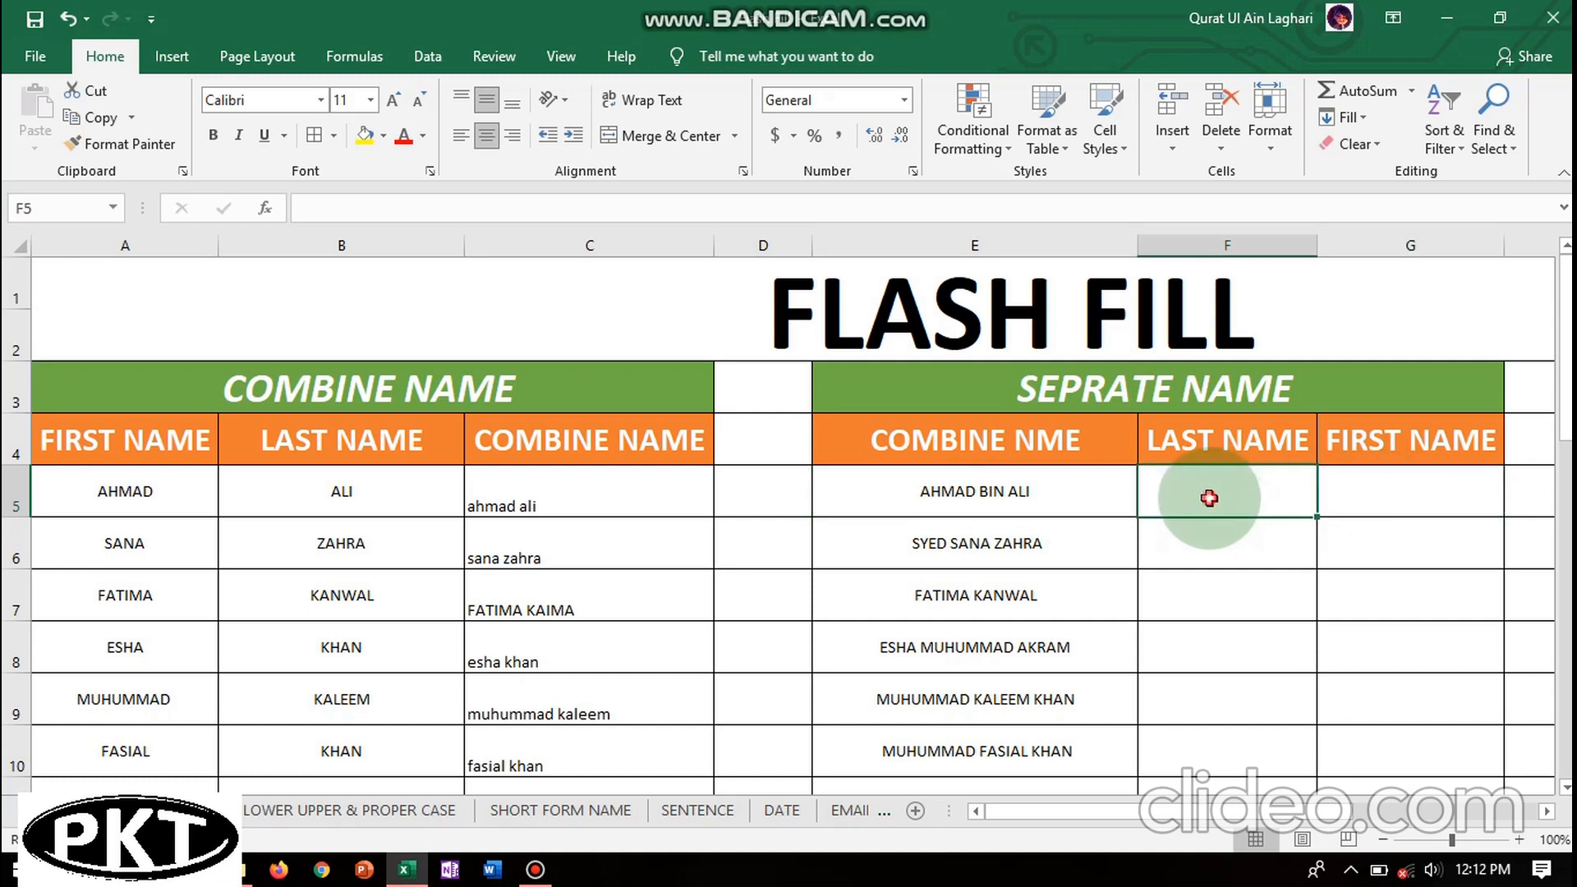
left_click(1195, 498)
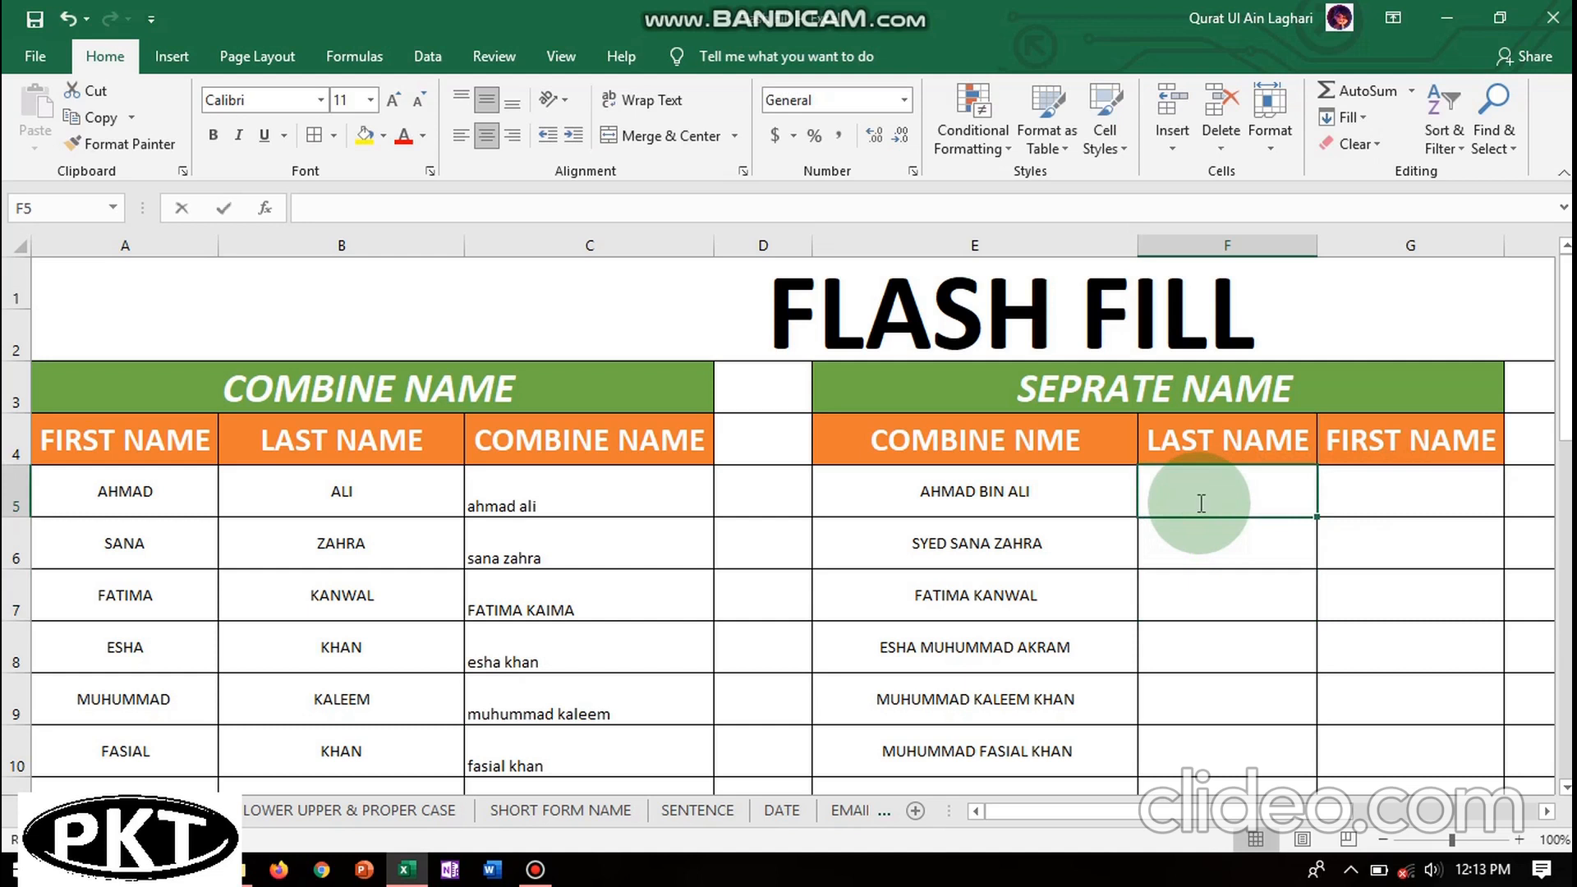
type("alio")
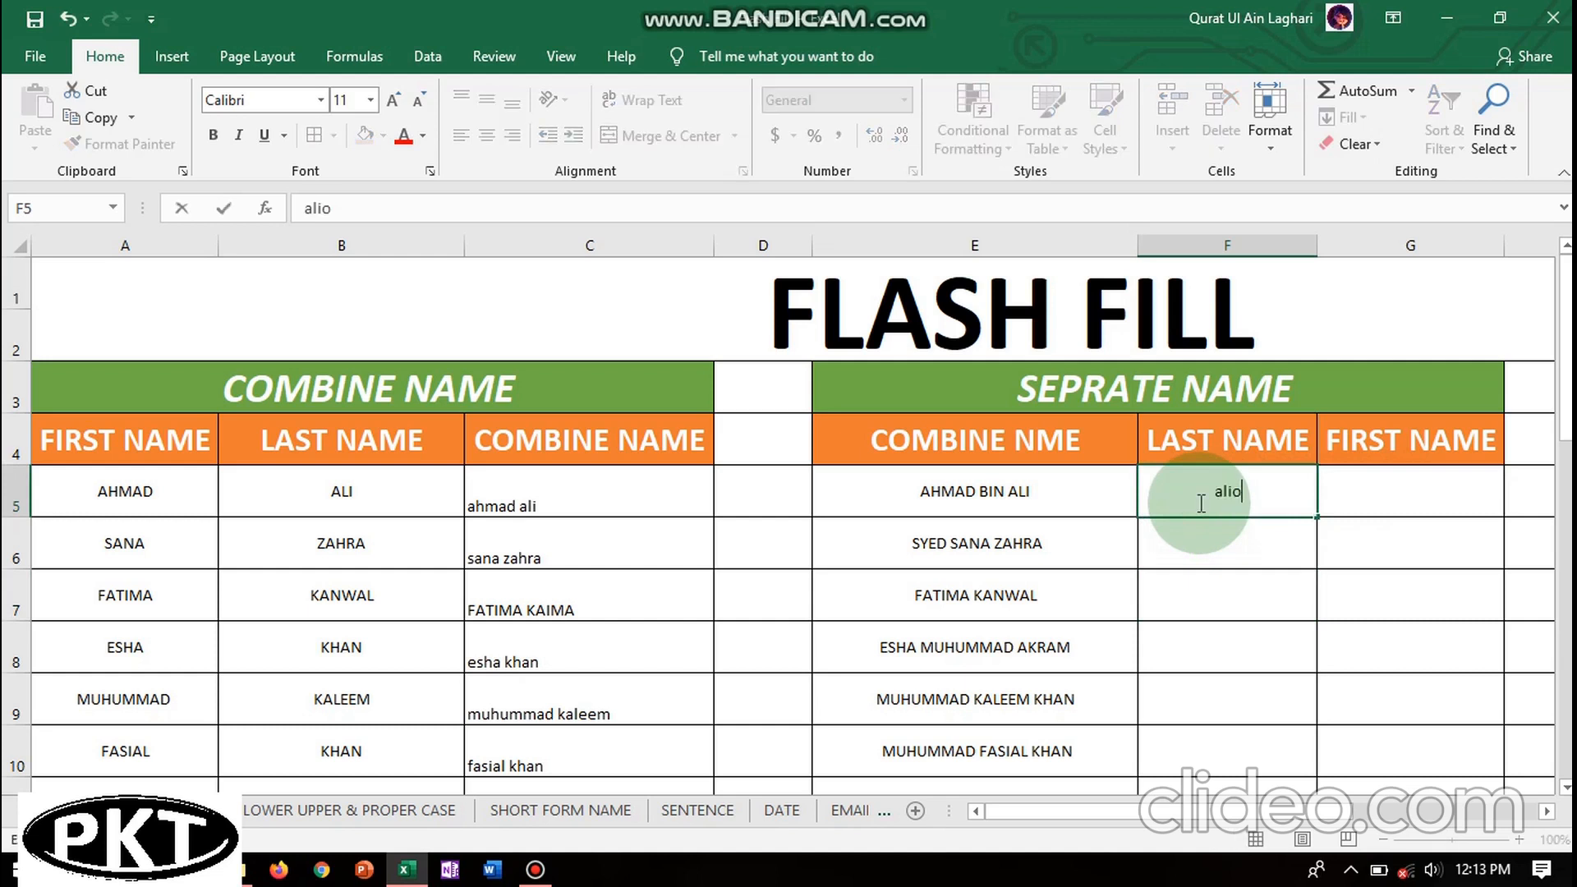
key("BackSpace")
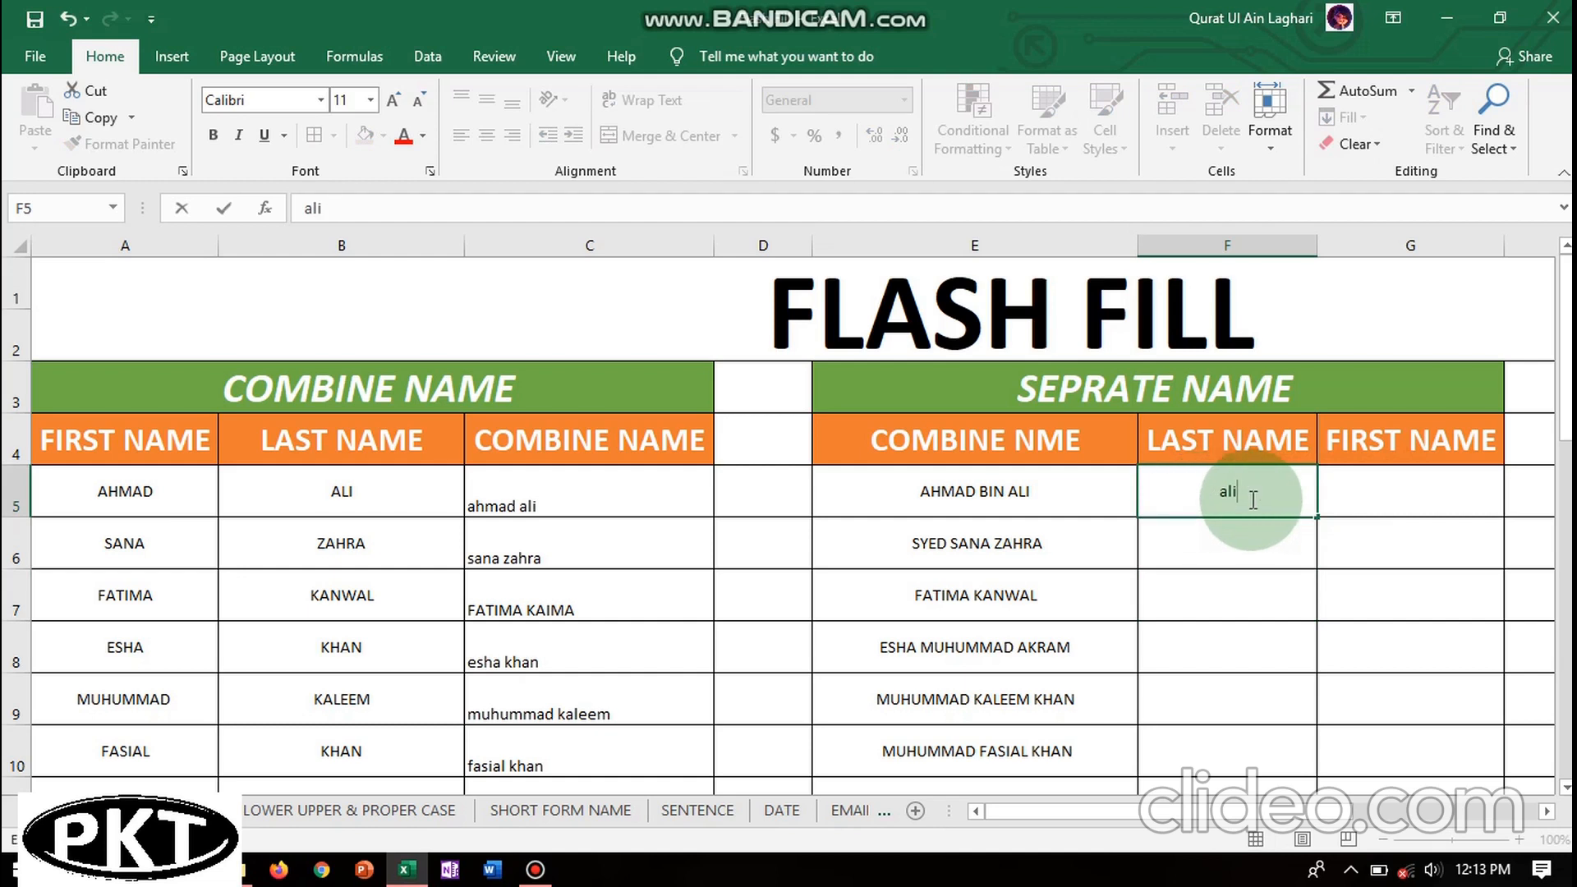
left_click(1355, 497)
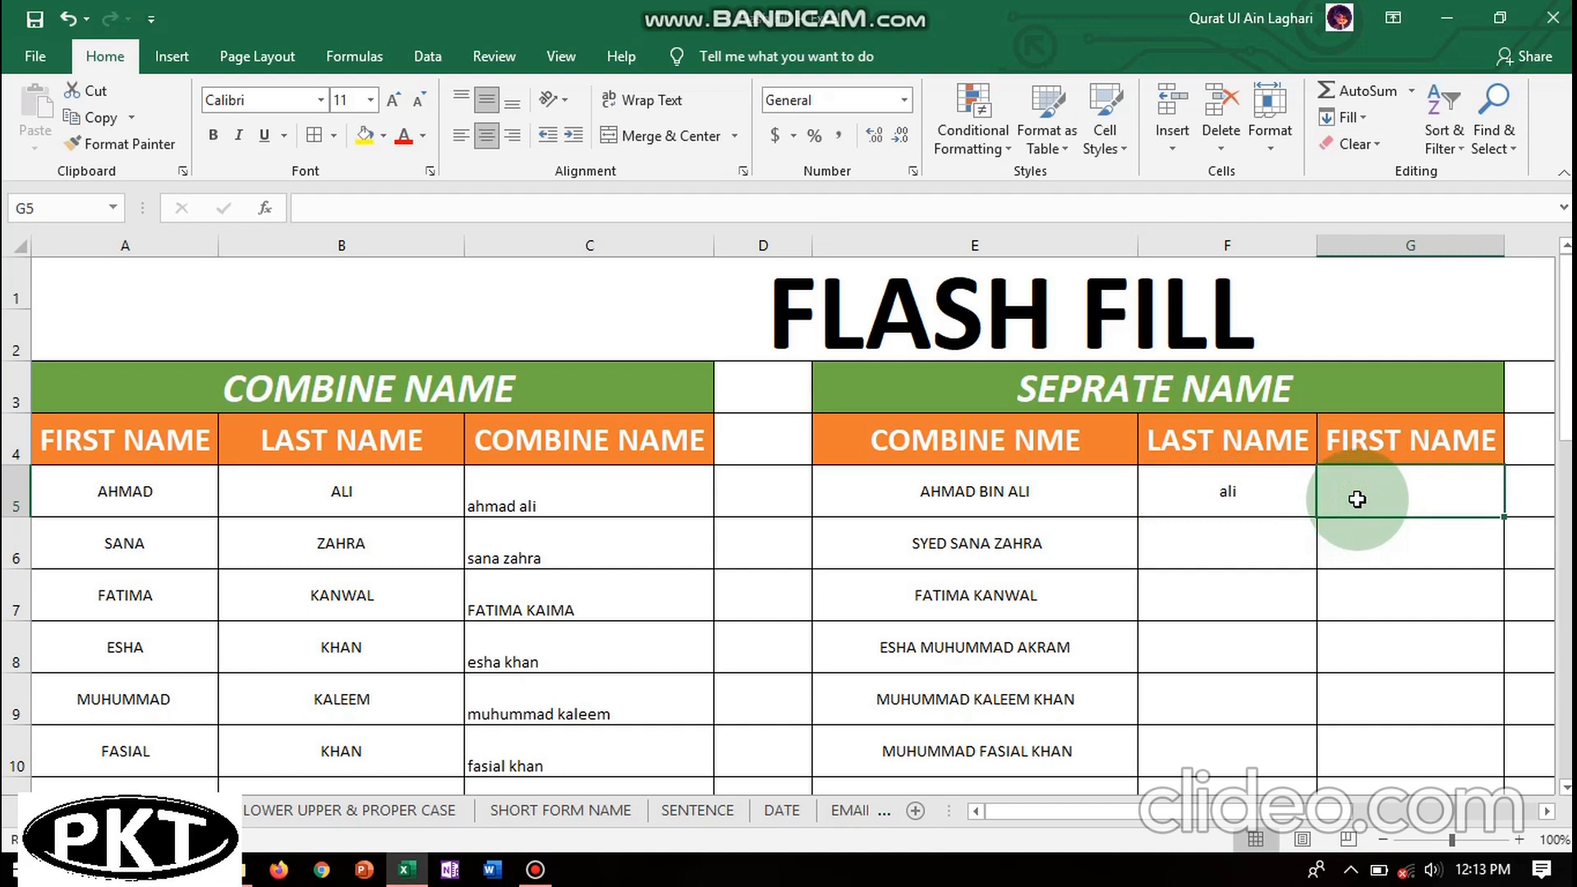
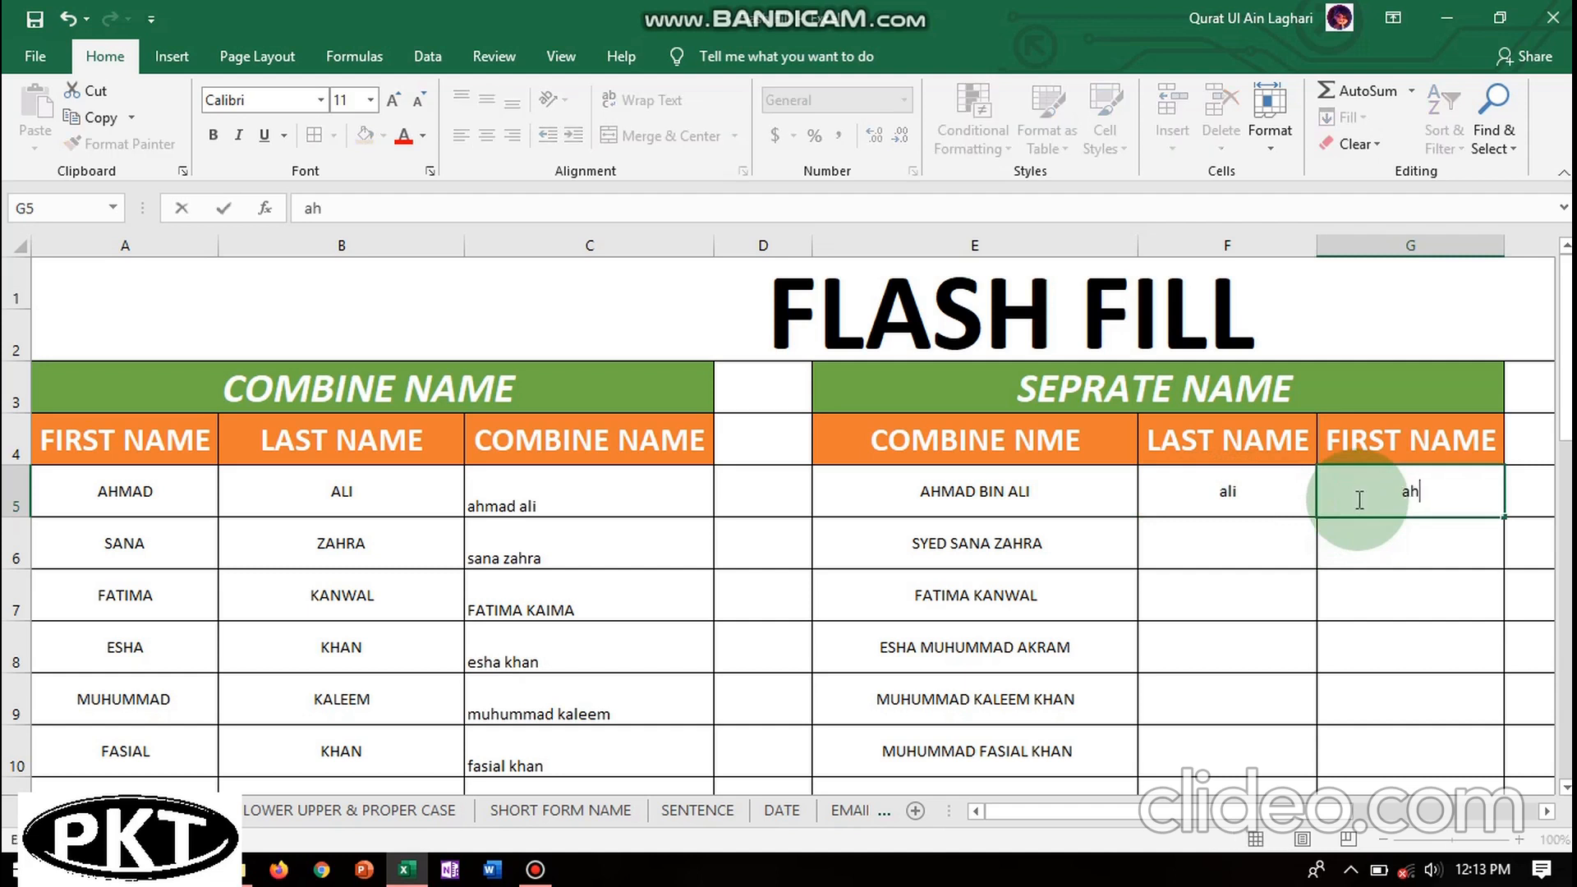
left_click(1228, 548)
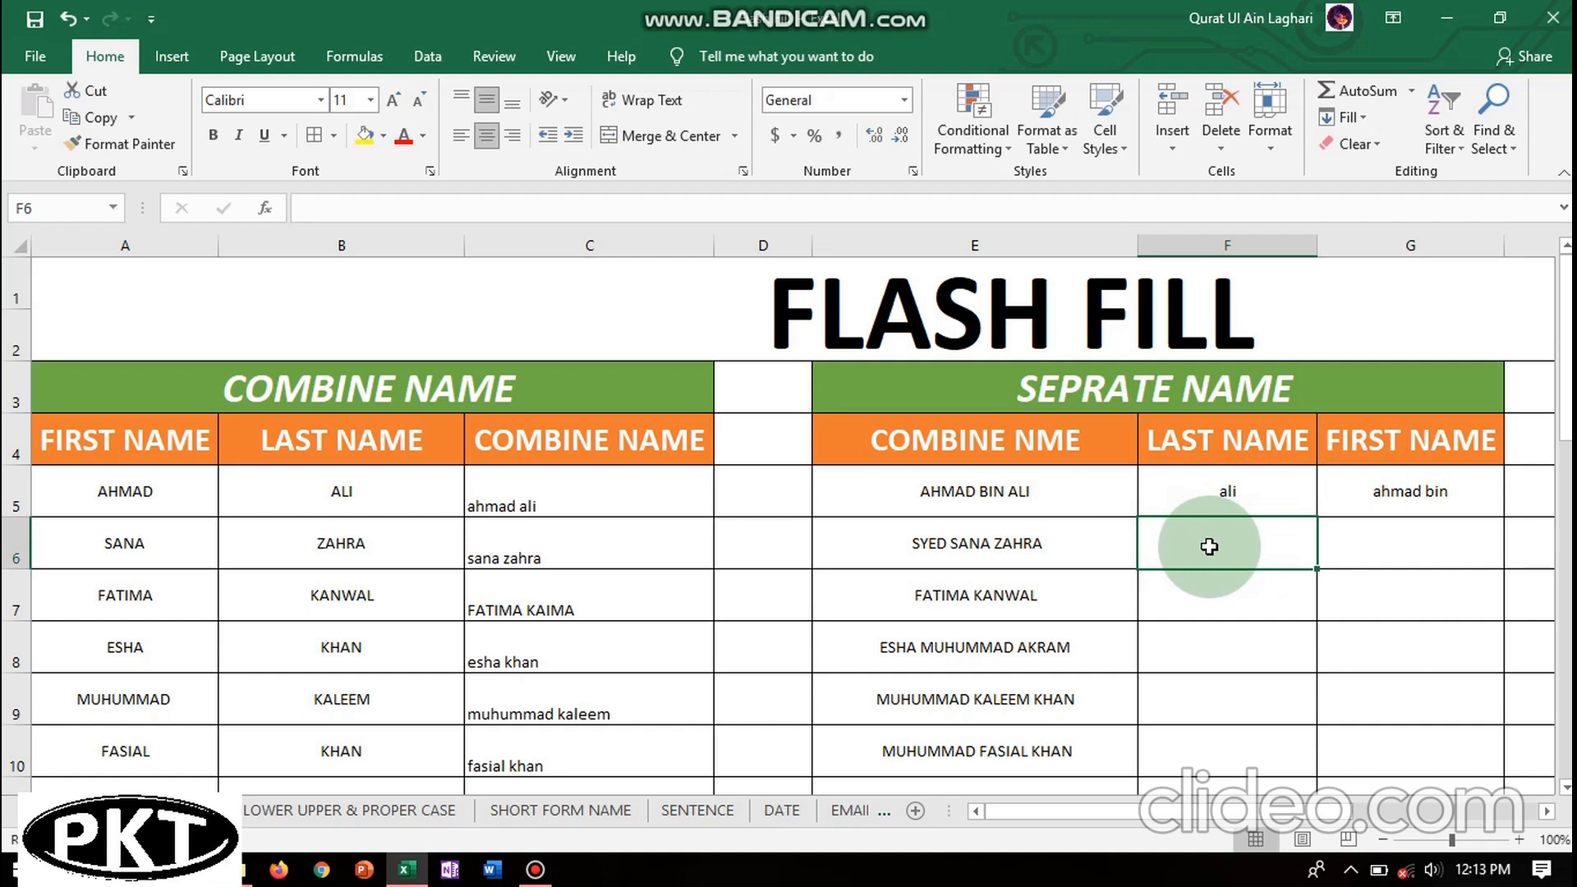
- Try Flash Fill, undo its result, and enter 'zahra' in F6 as a second last-name example
key("ctrl+e")
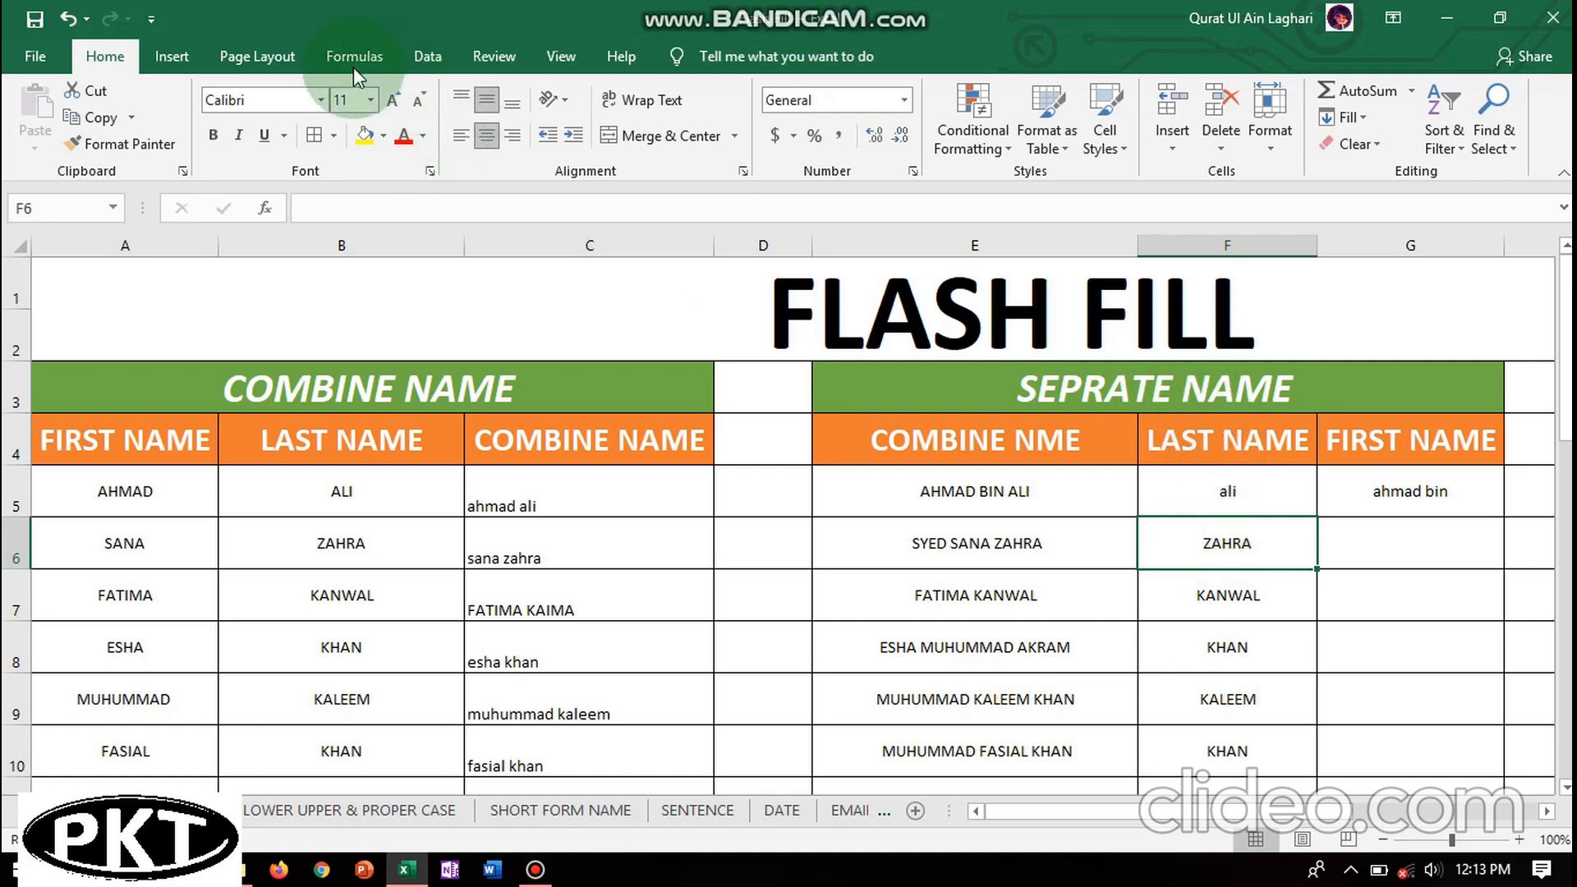
left_click(71, 20)
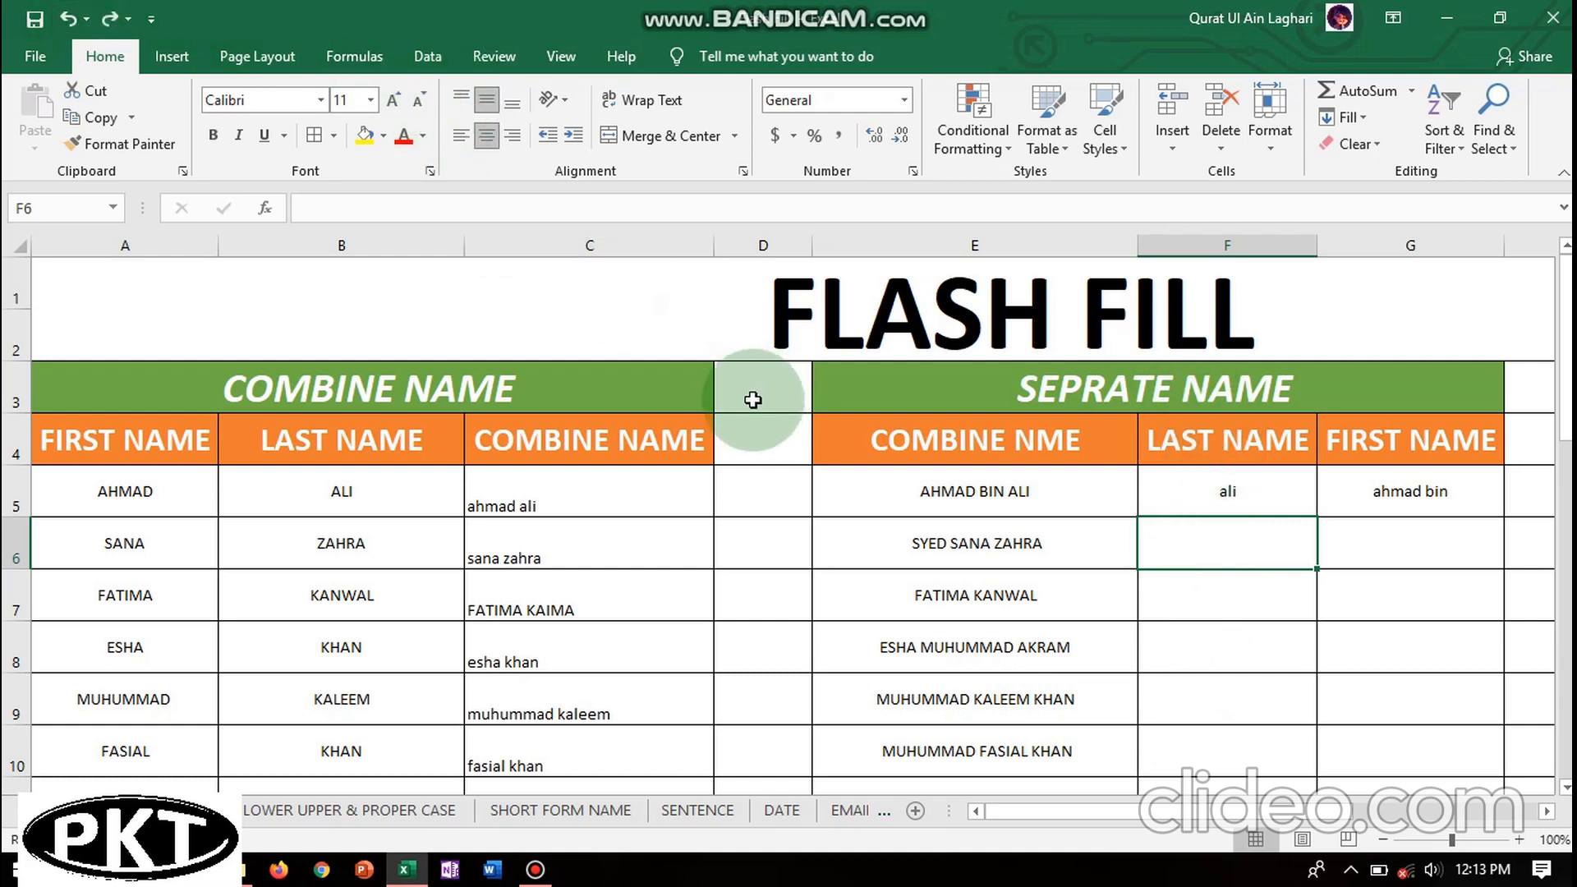
double_click(1217, 539)
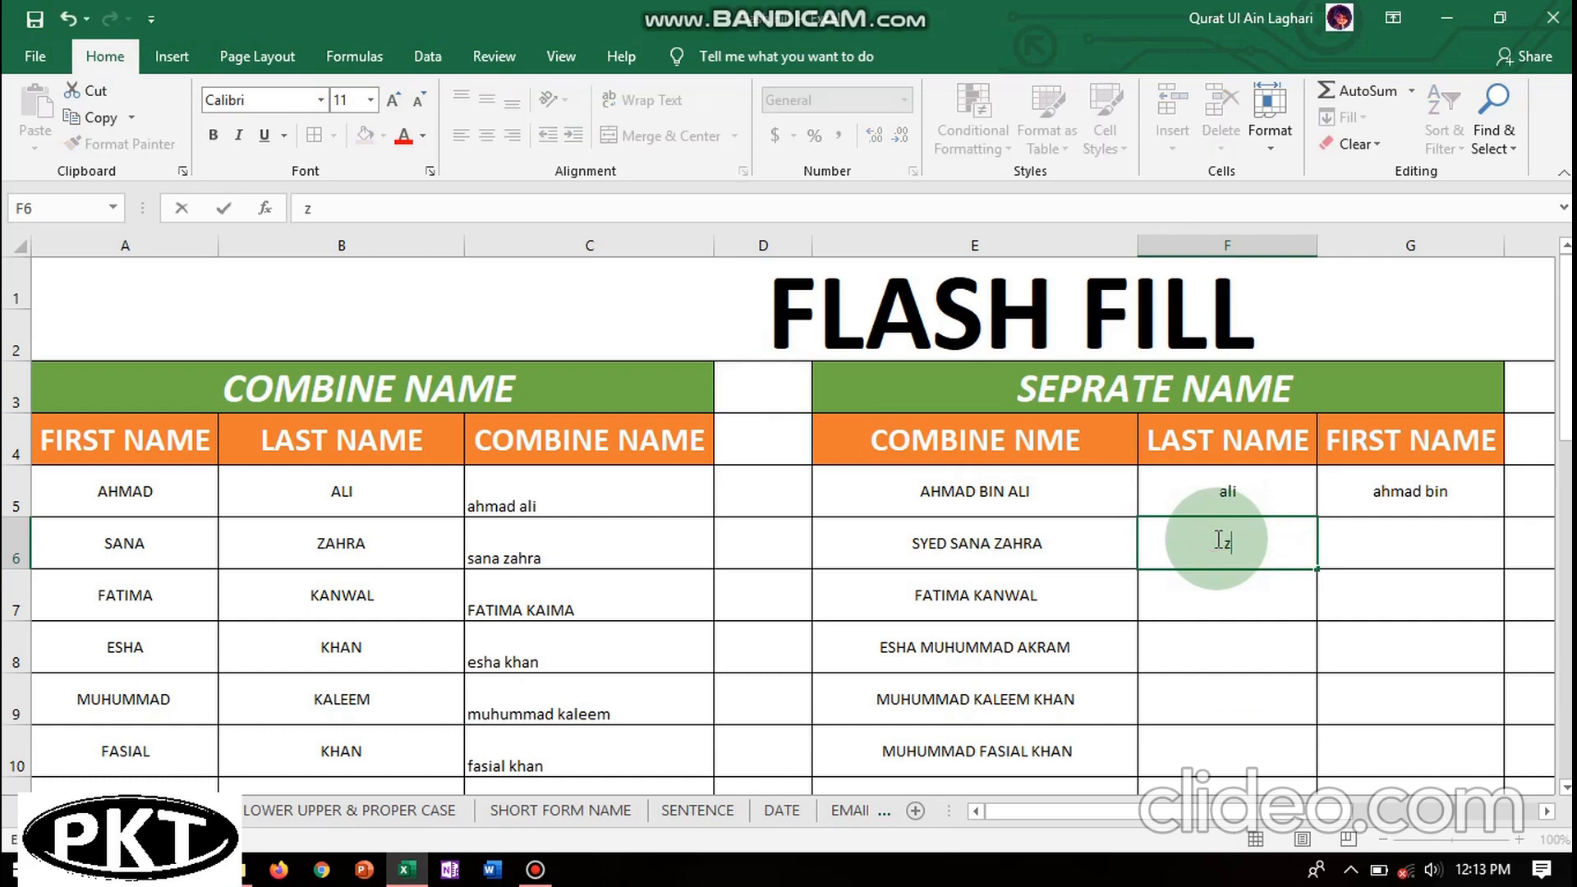
type("zahra")
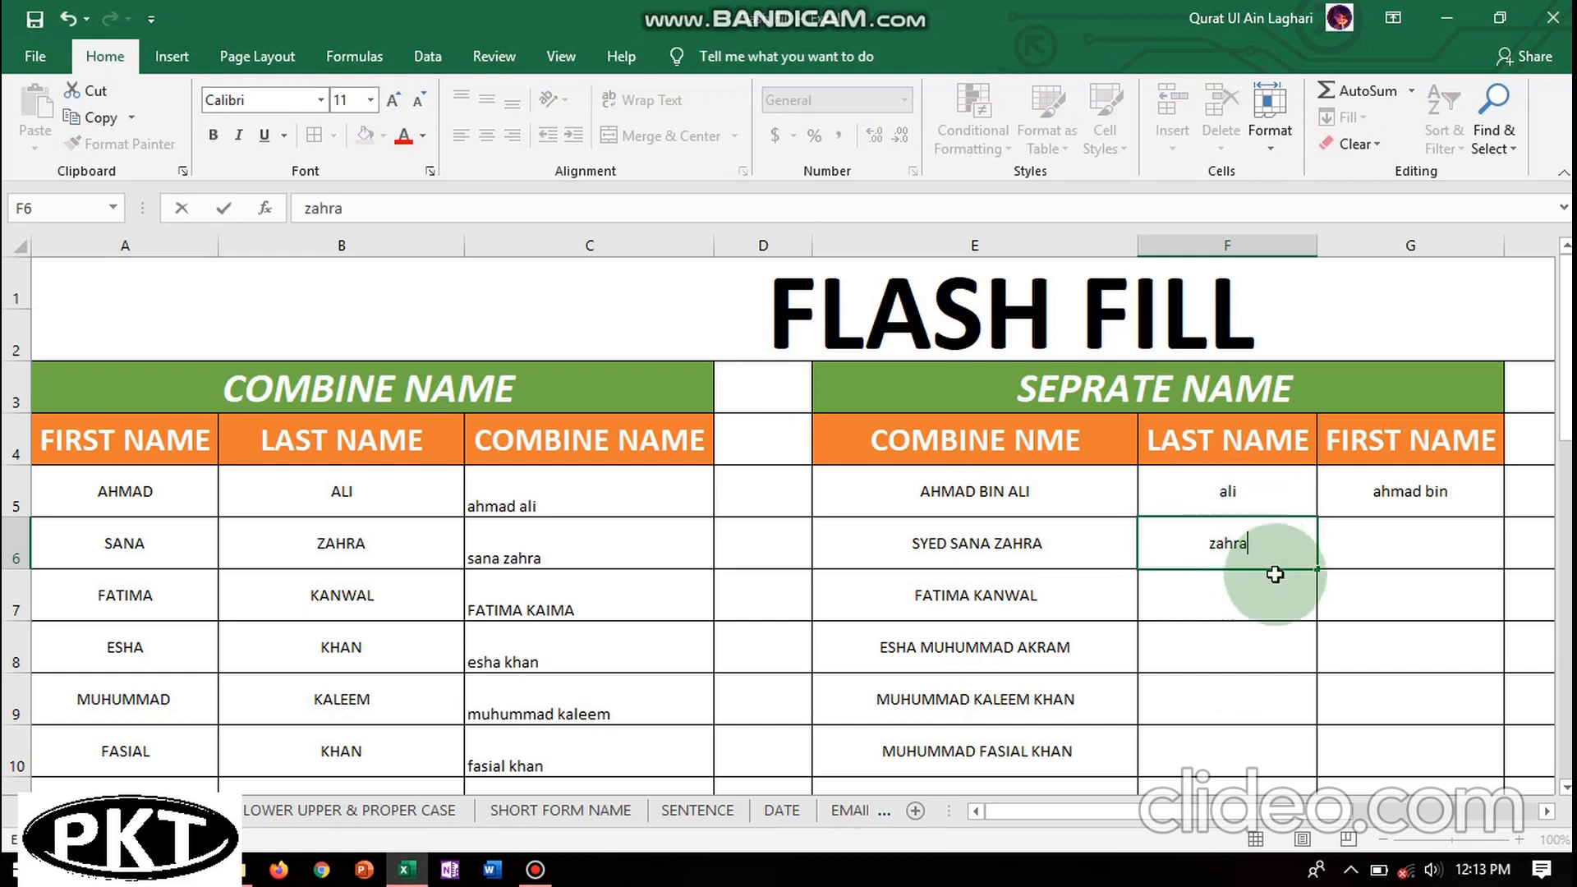
left_click(1257, 624)
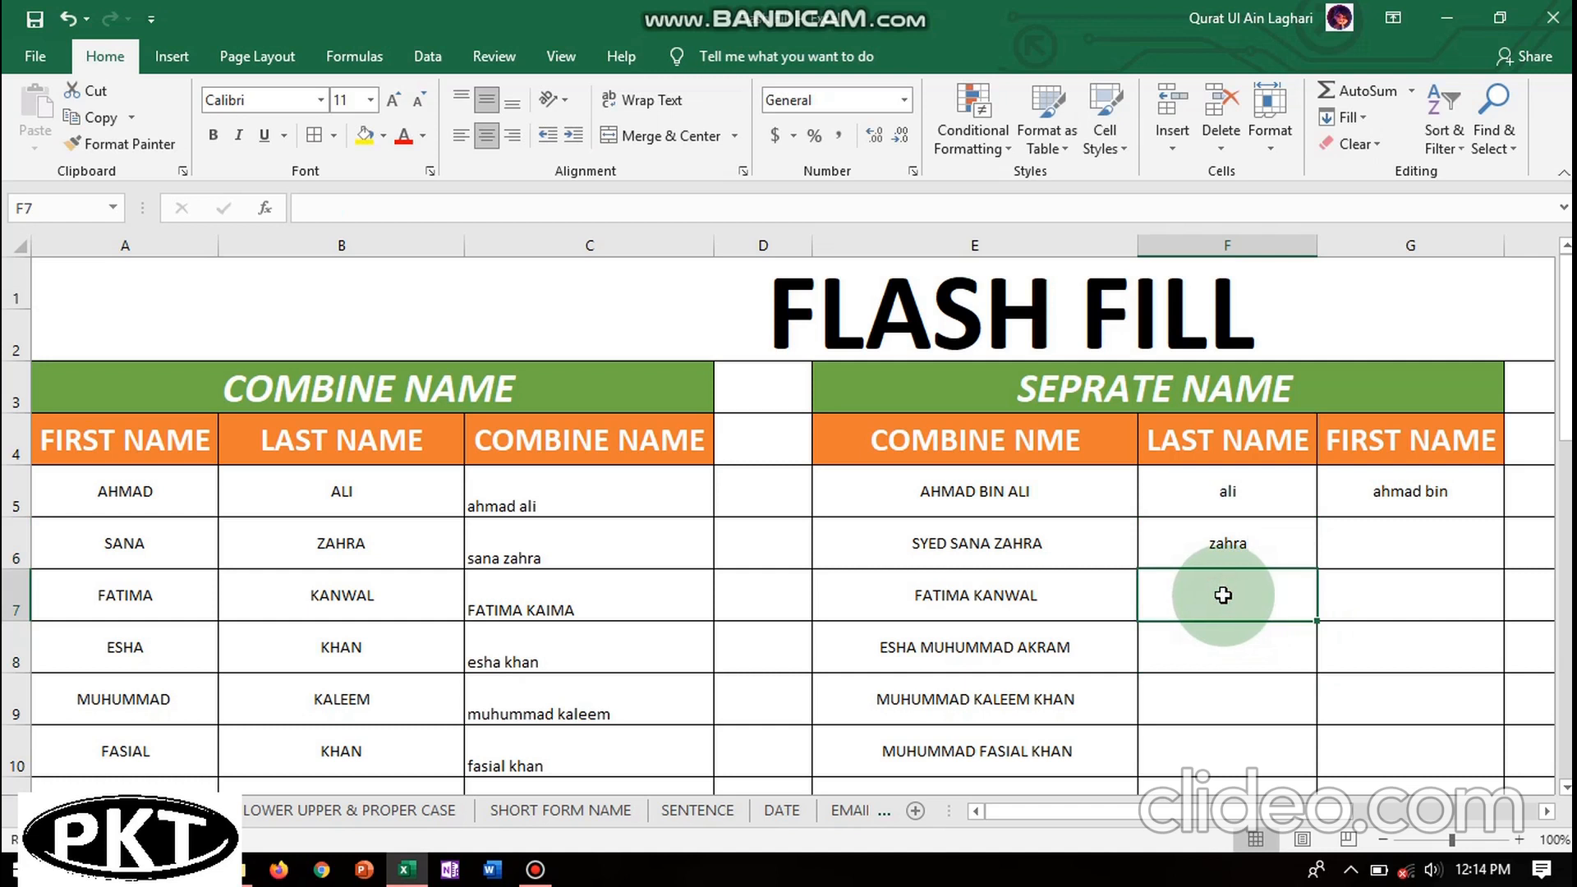
key("ctrl+e")
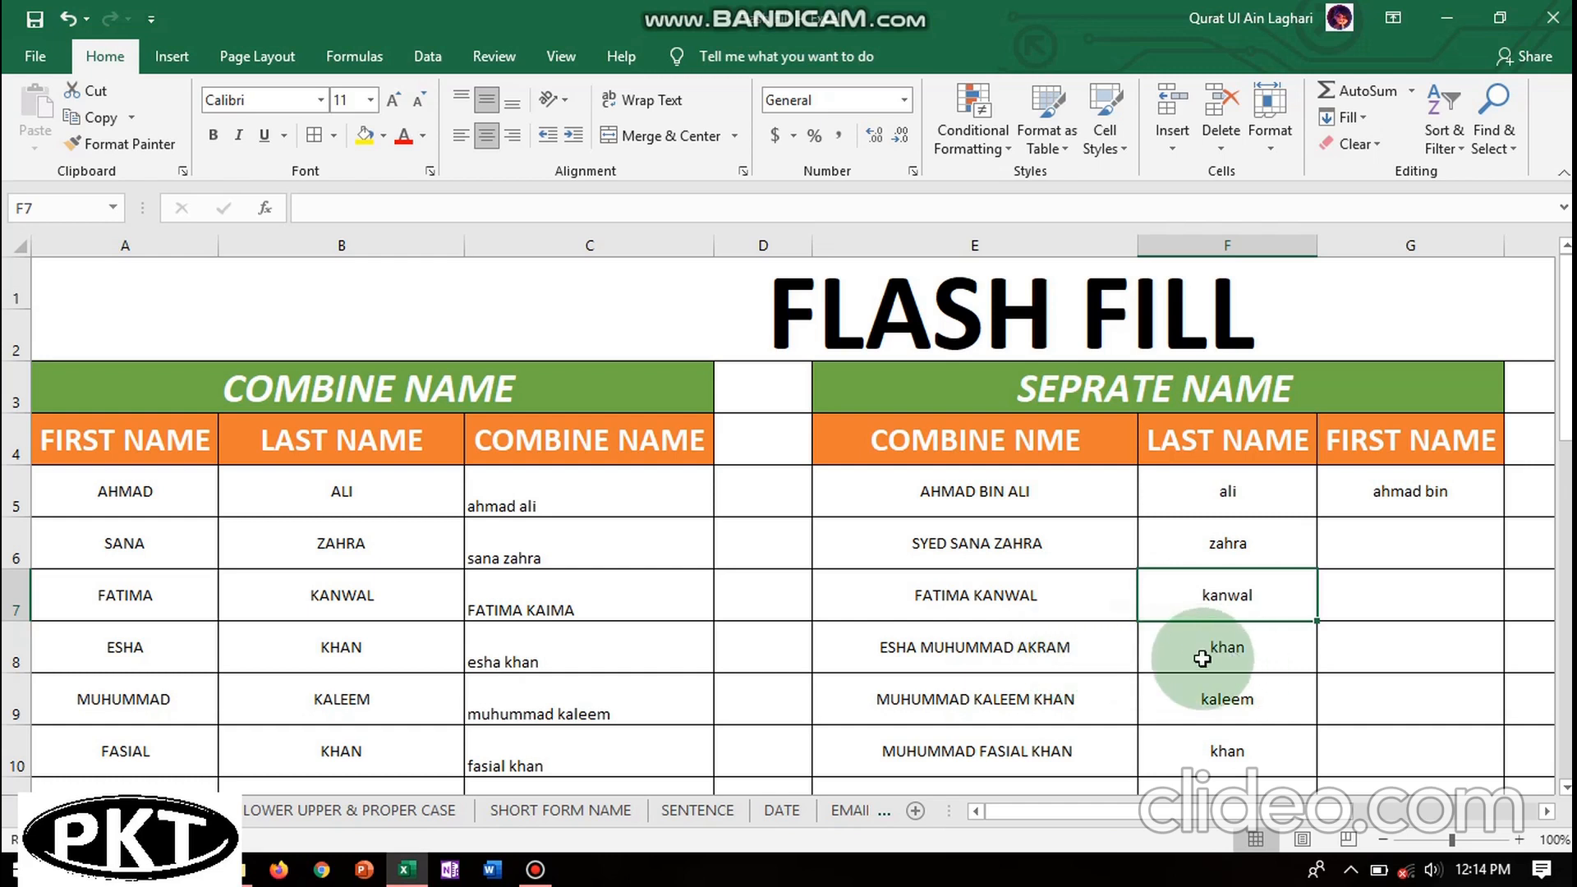
double_click(1269, 654)
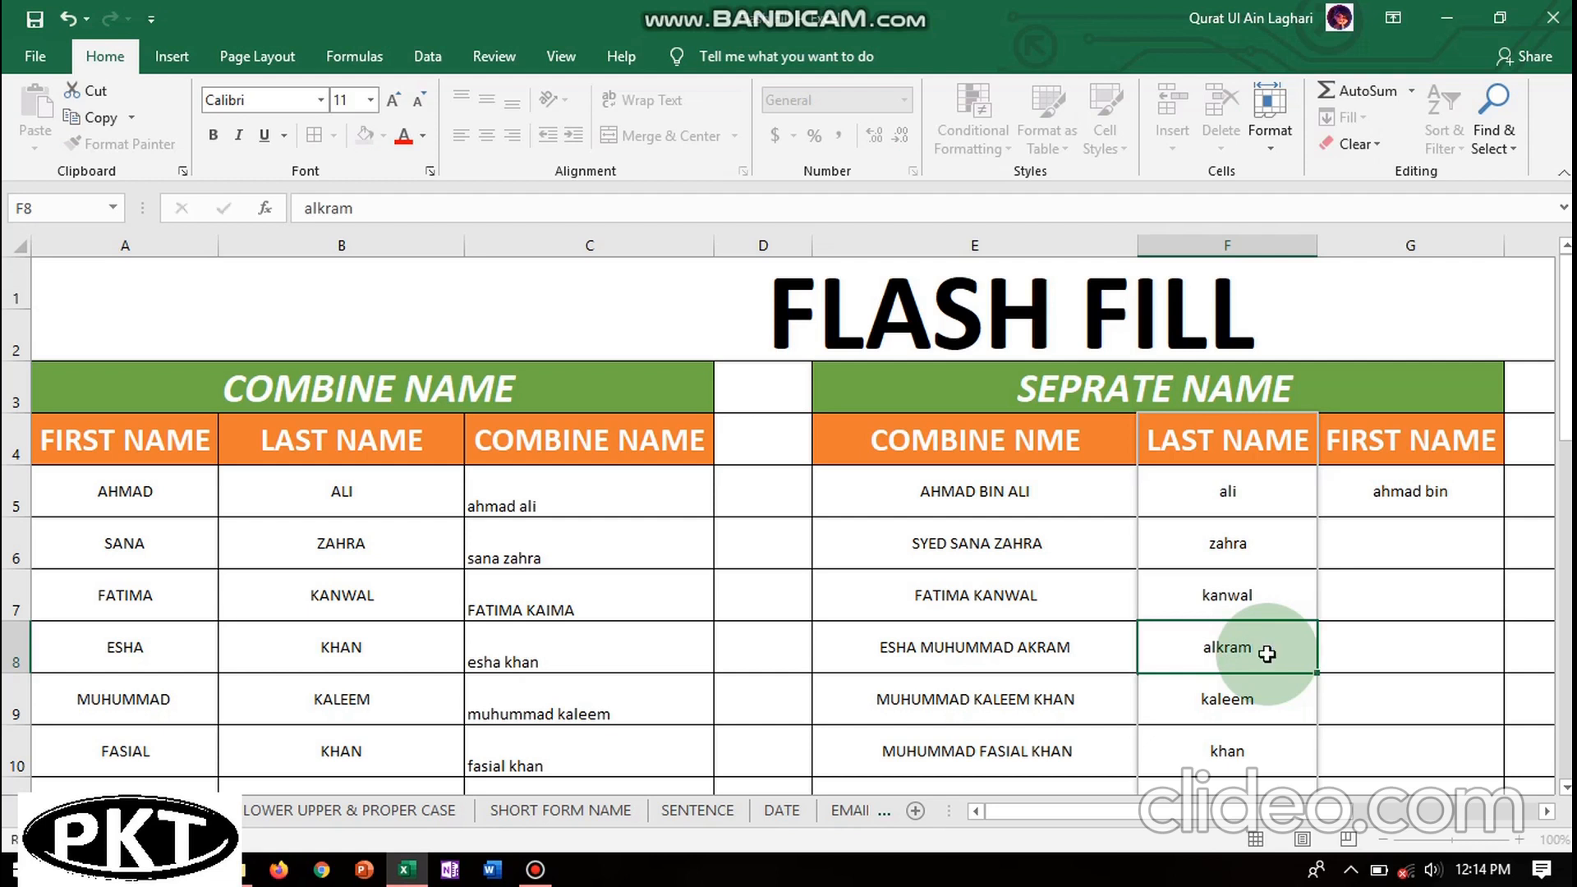
key("Return")
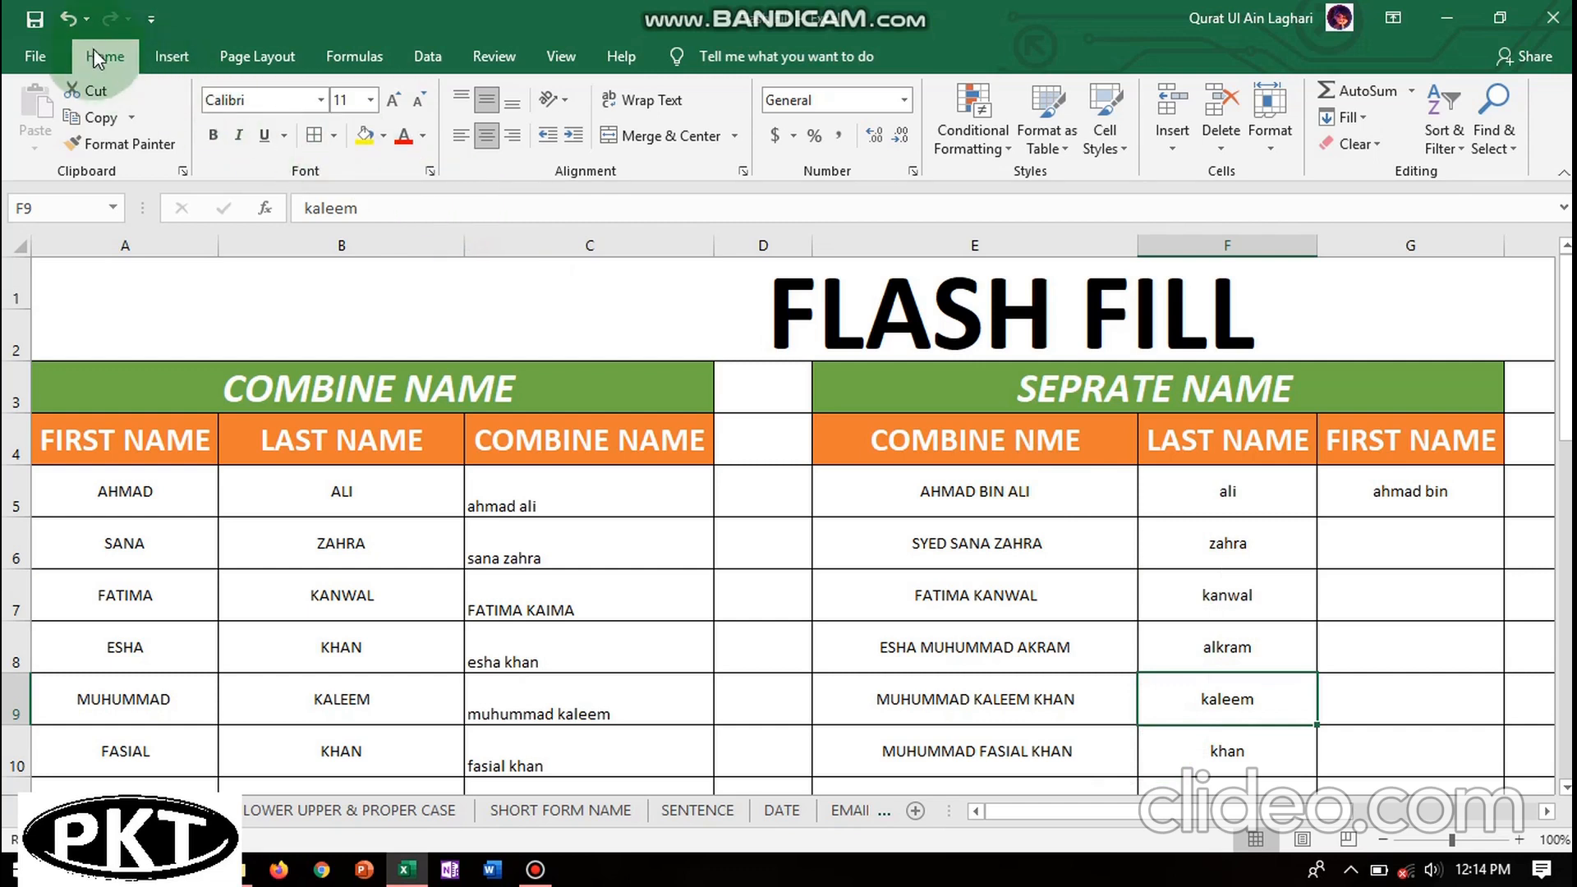
left_click(73, 18)
left_click(72, 18)
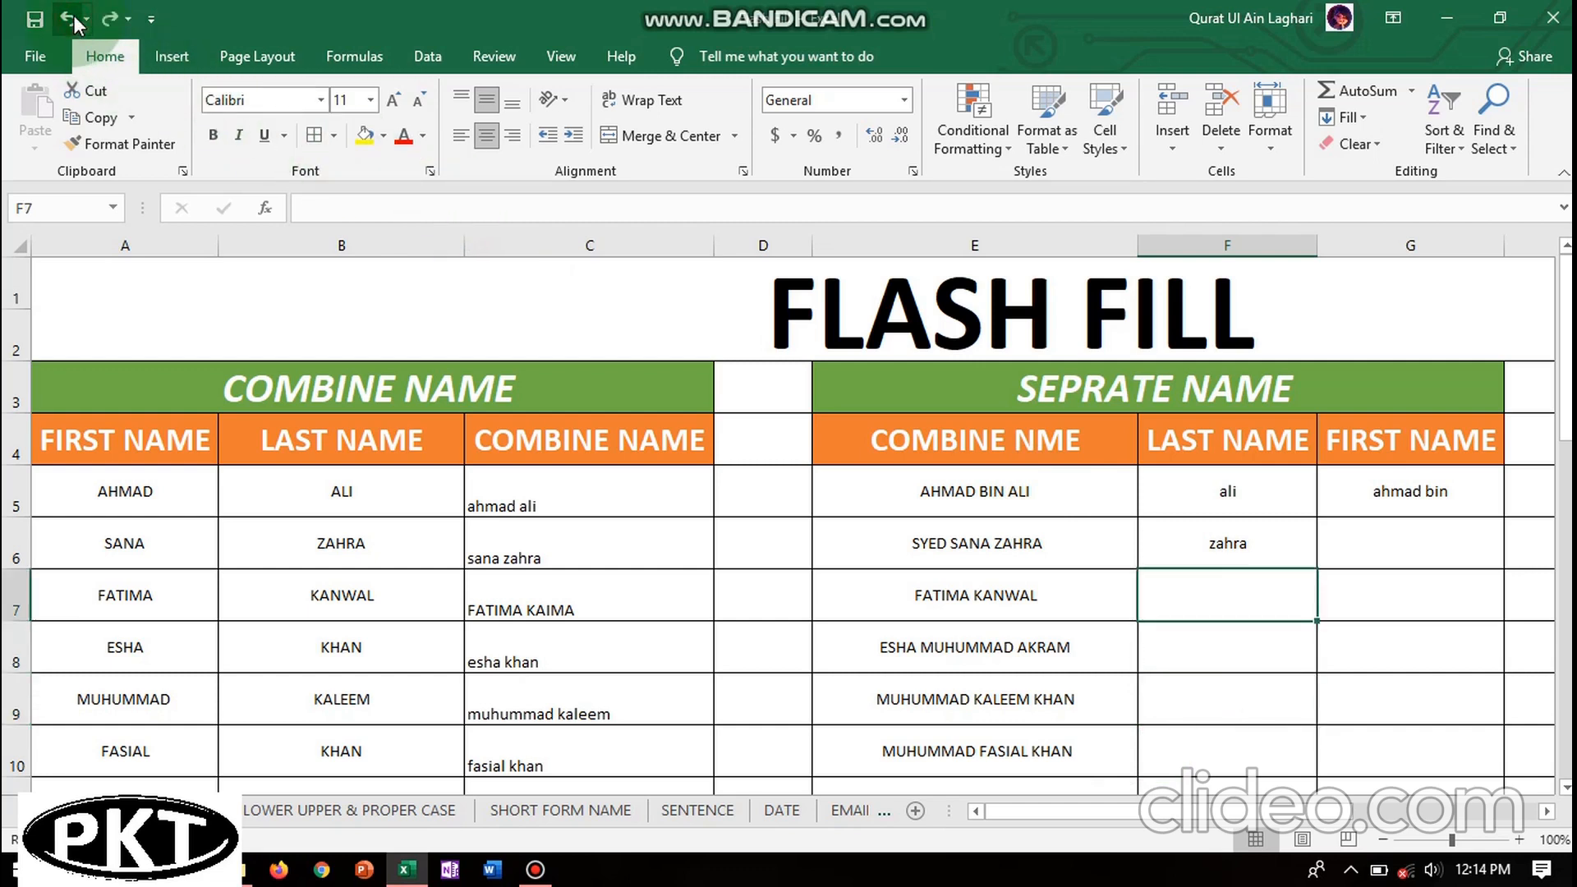
left_click(1203, 490)
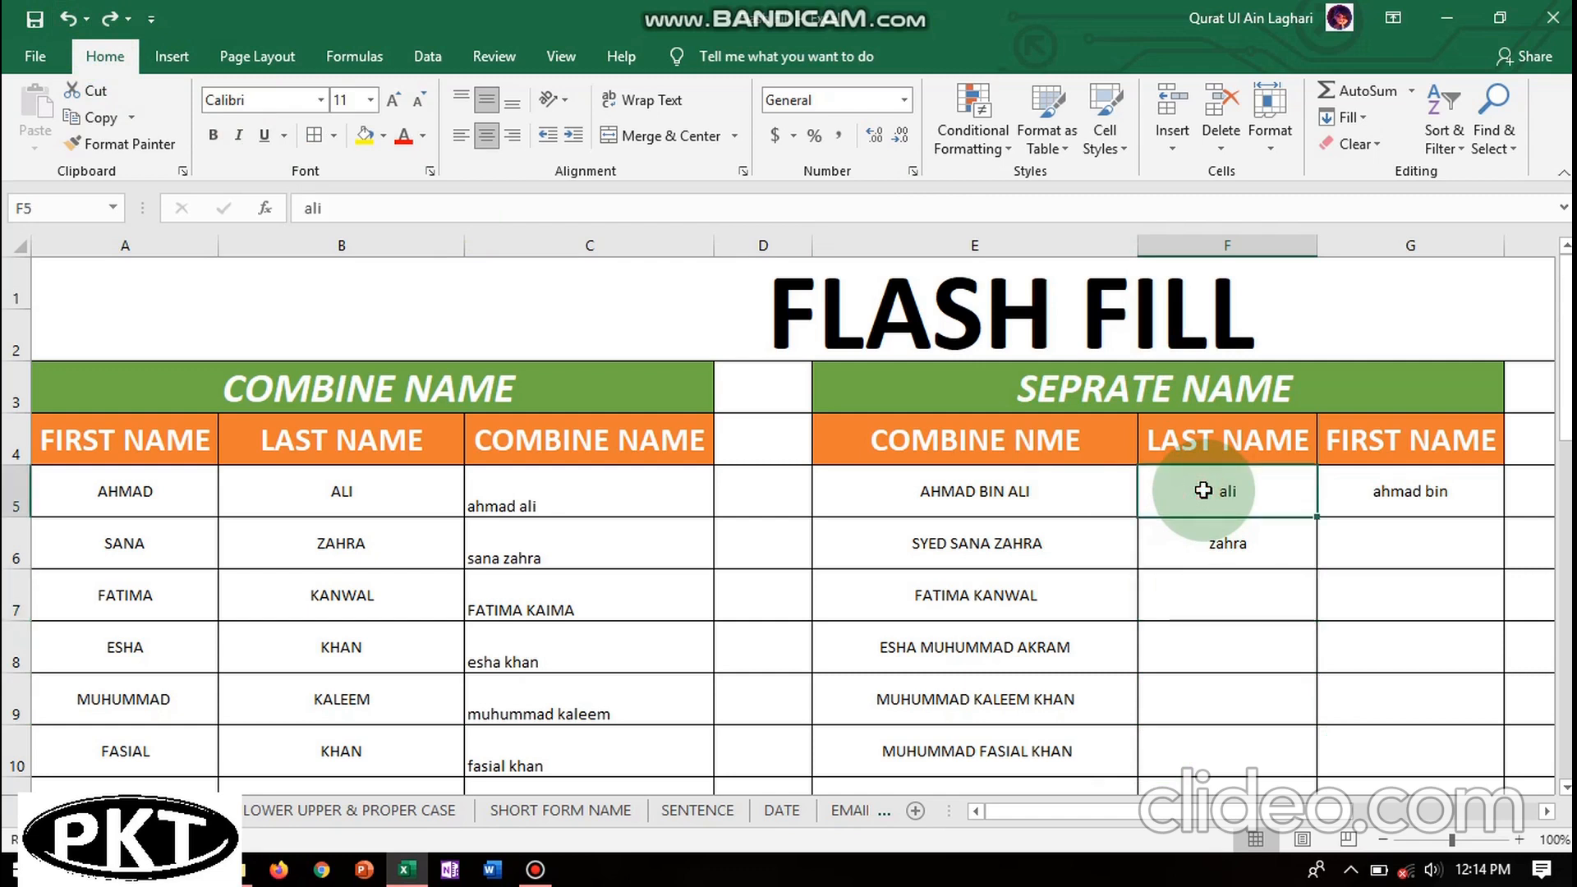
left_click_drag(1203, 491, 1257, 536)
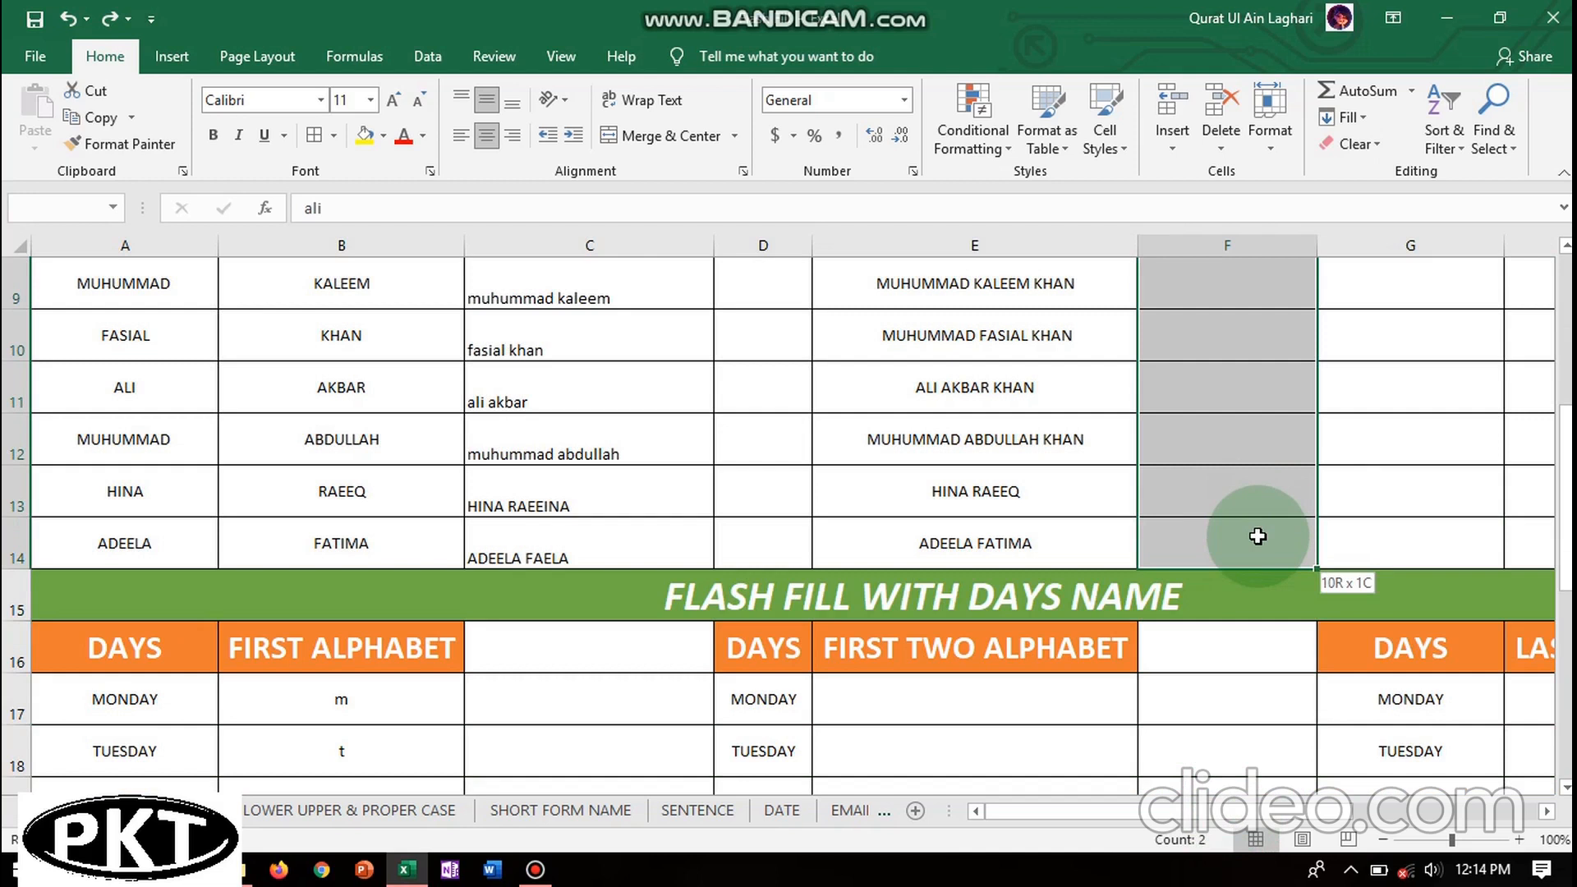
left_click_drag(1257, 536, 1307, 407)
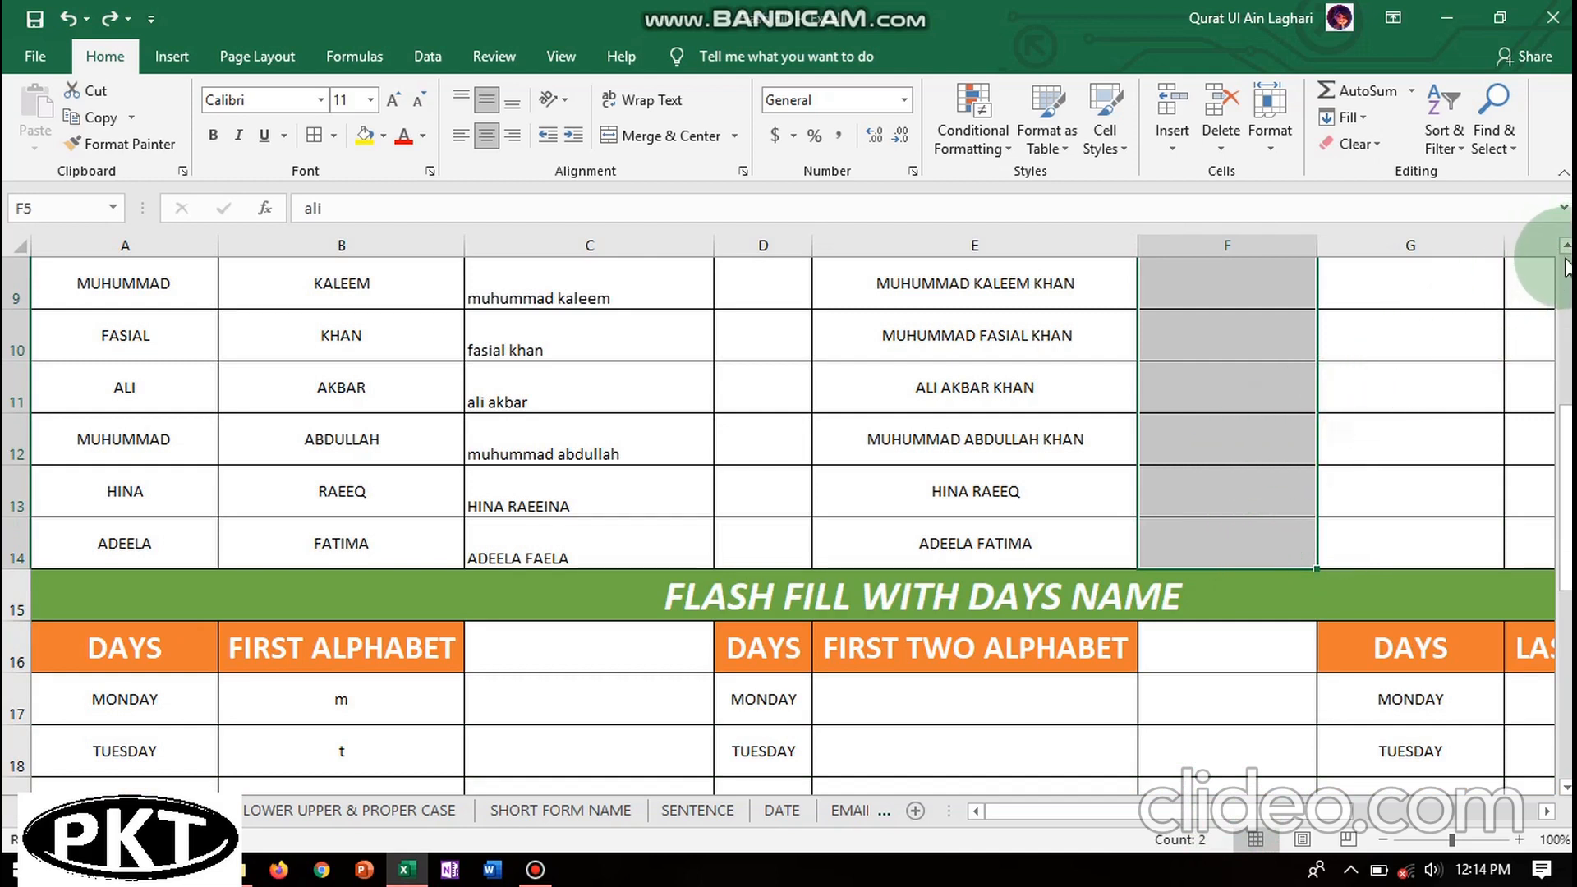
left_click(1359, 117)
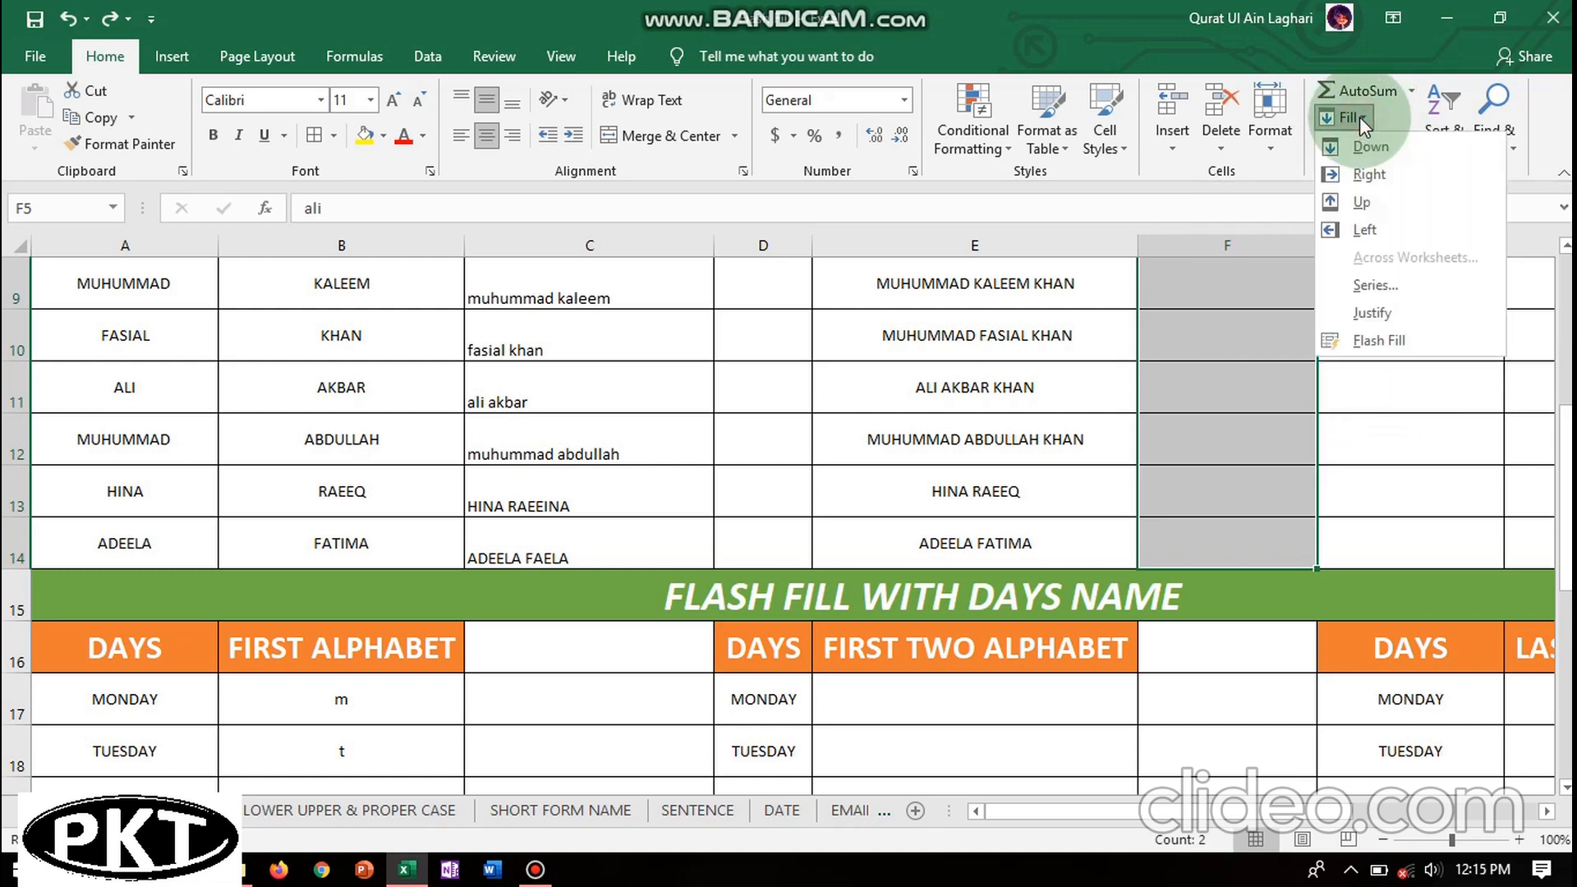
left_click(1378, 340)
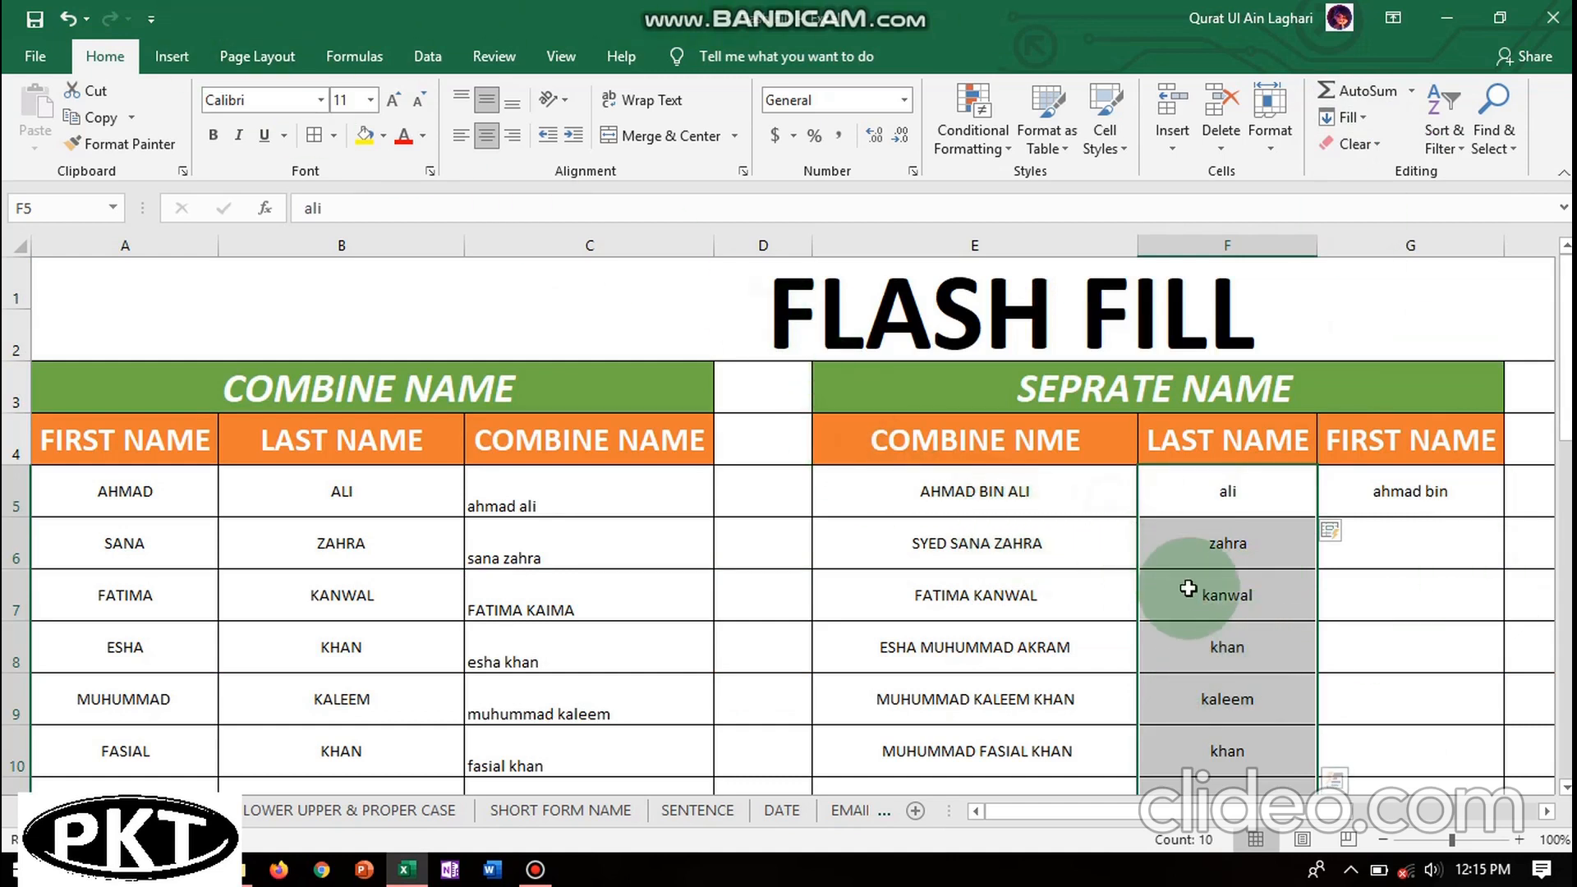
left_click(65, 20)
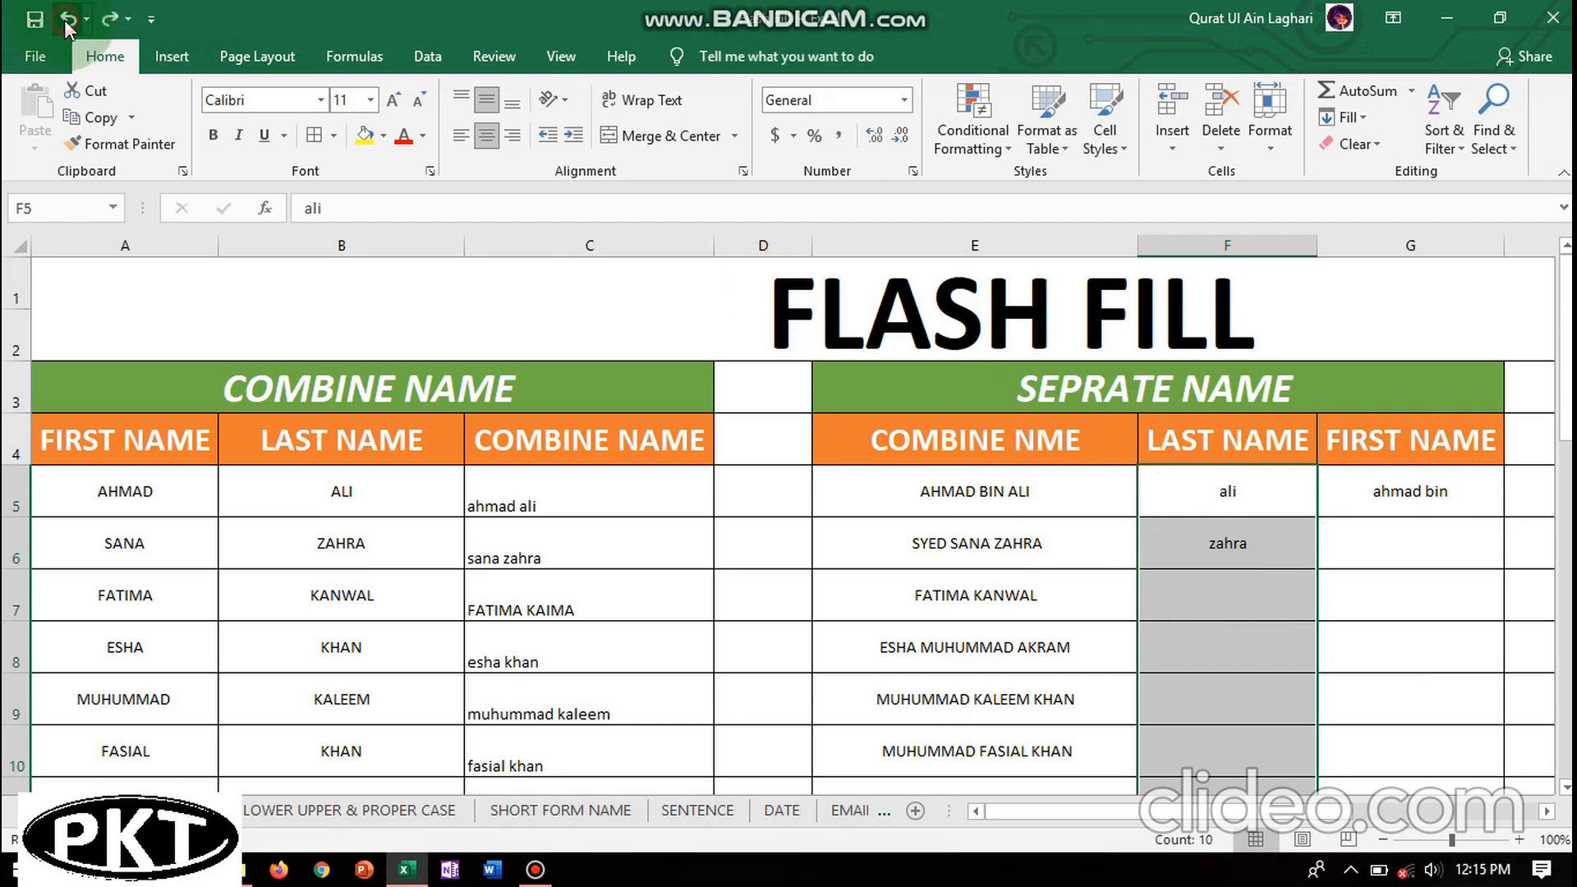
left_click(1232, 590)
double_click(1232, 590)
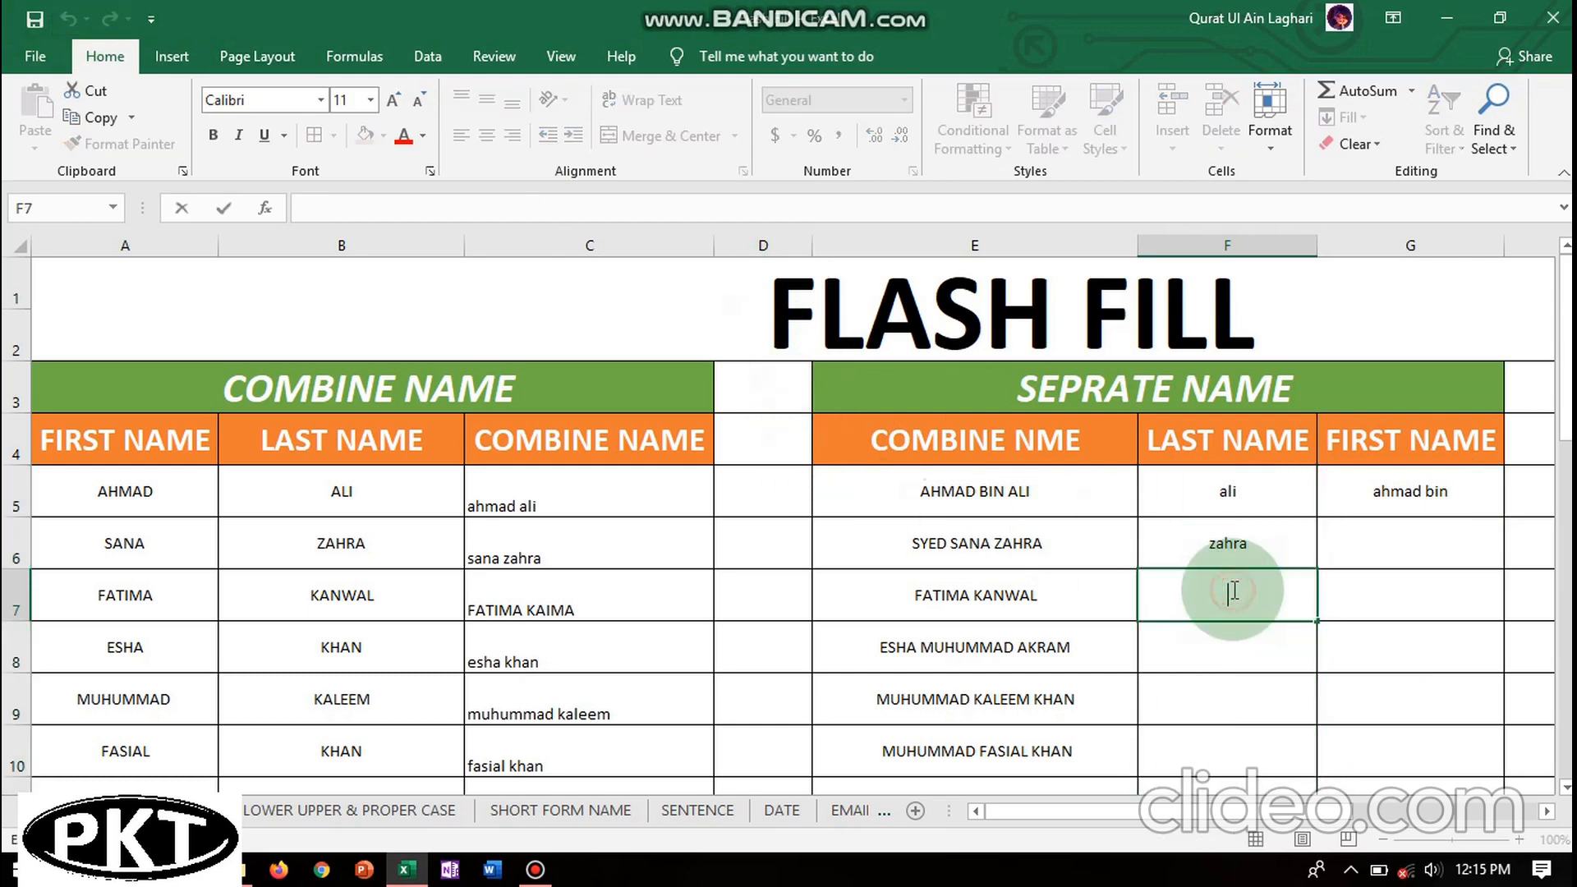
left_click(1195, 654)
left_click(1200, 591)
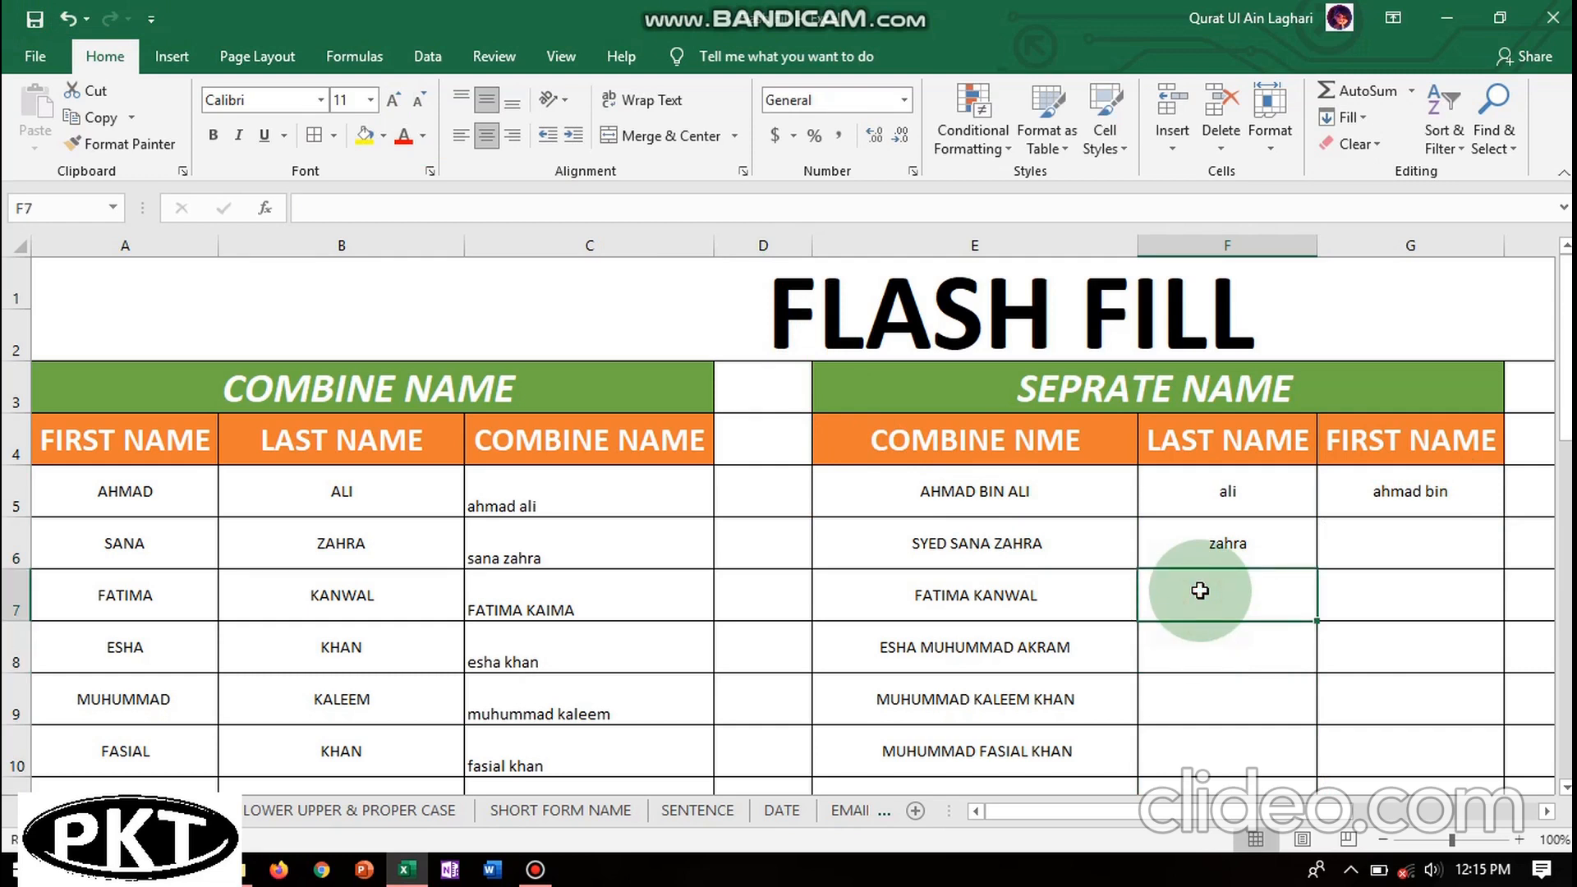
type("kanwal")
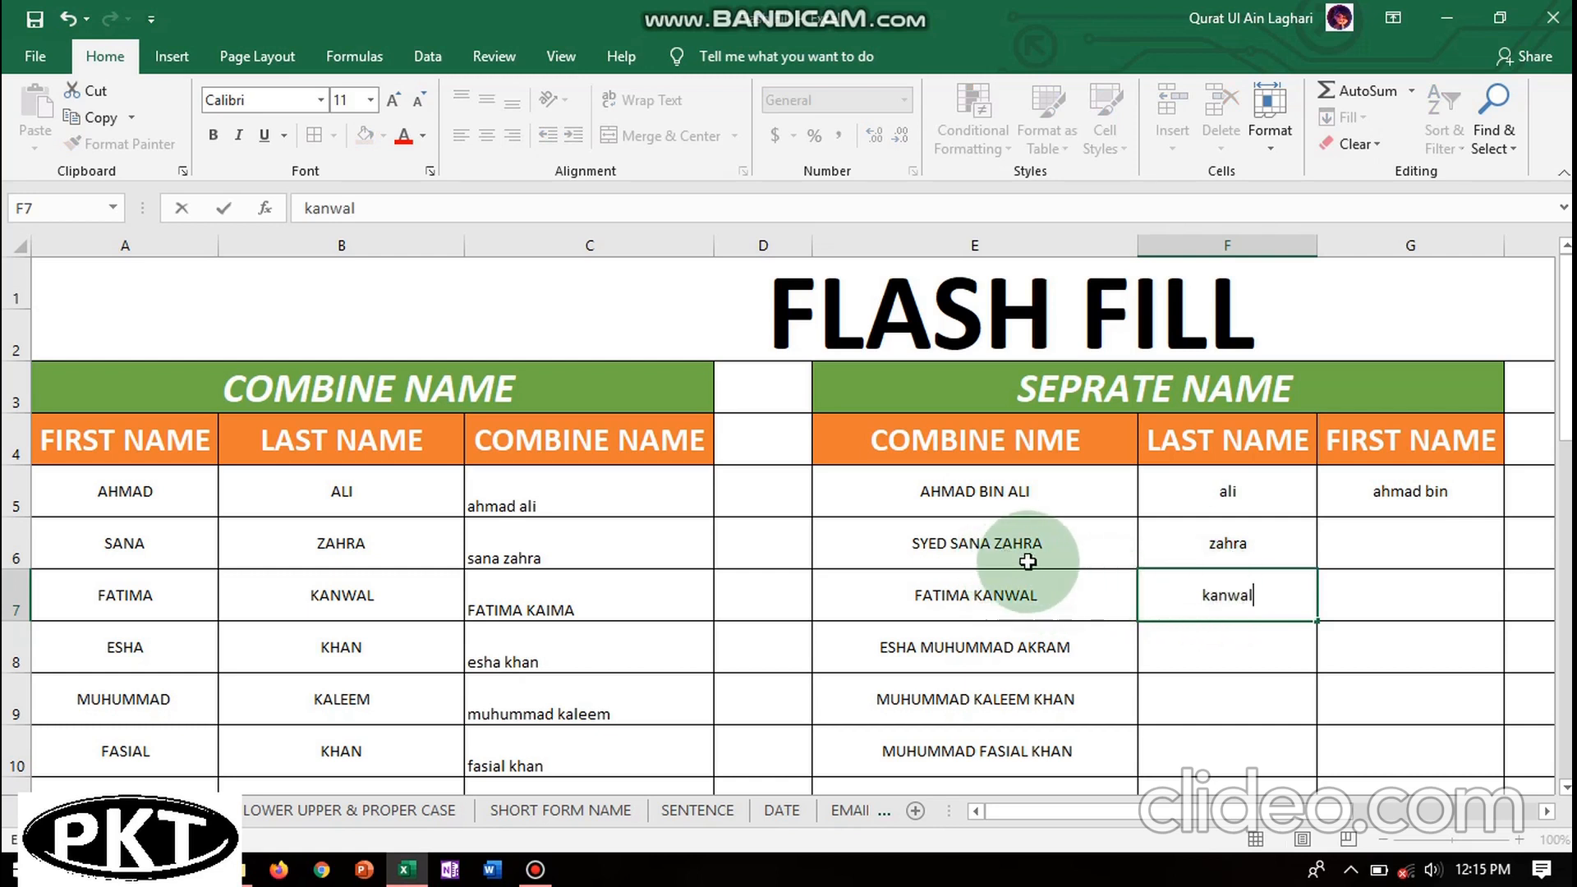
left_click(1231, 634)
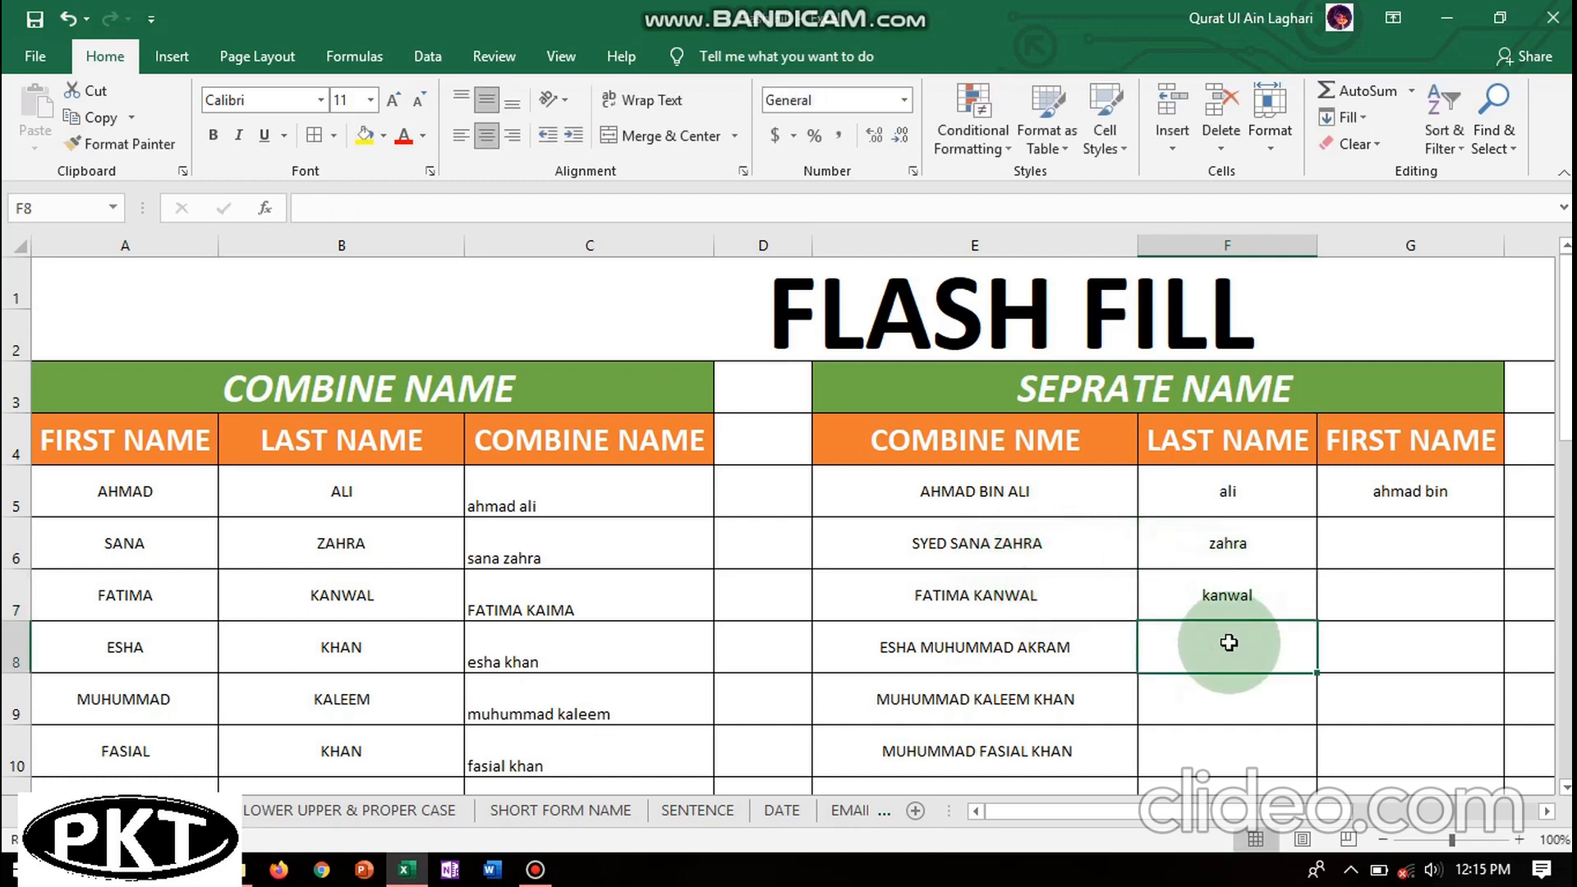
key("ctrl+e")
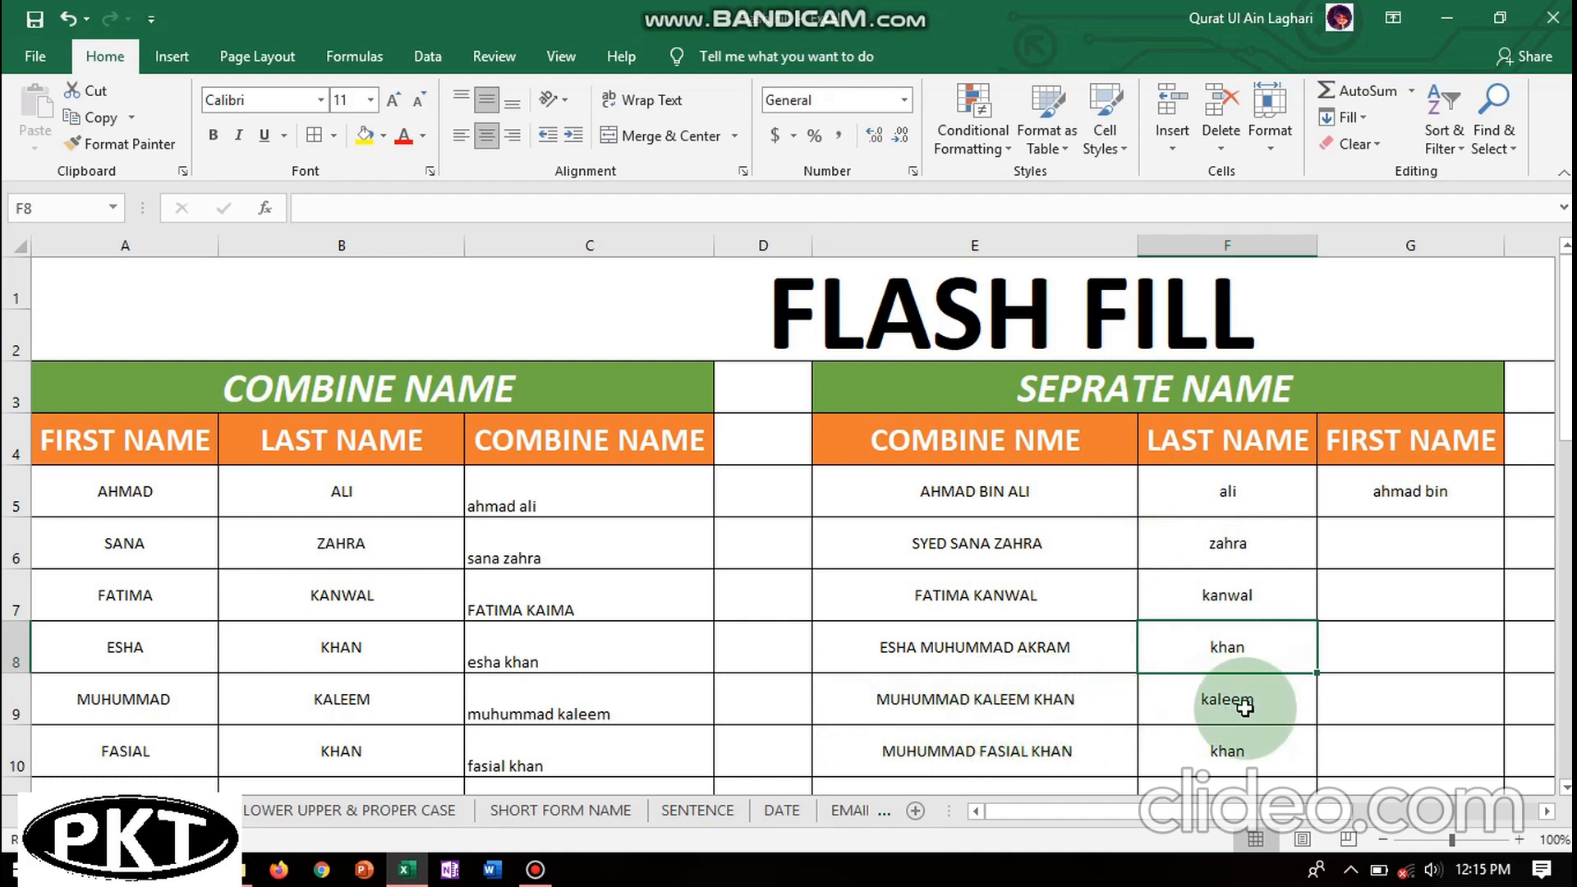
left_click(1394, 533)
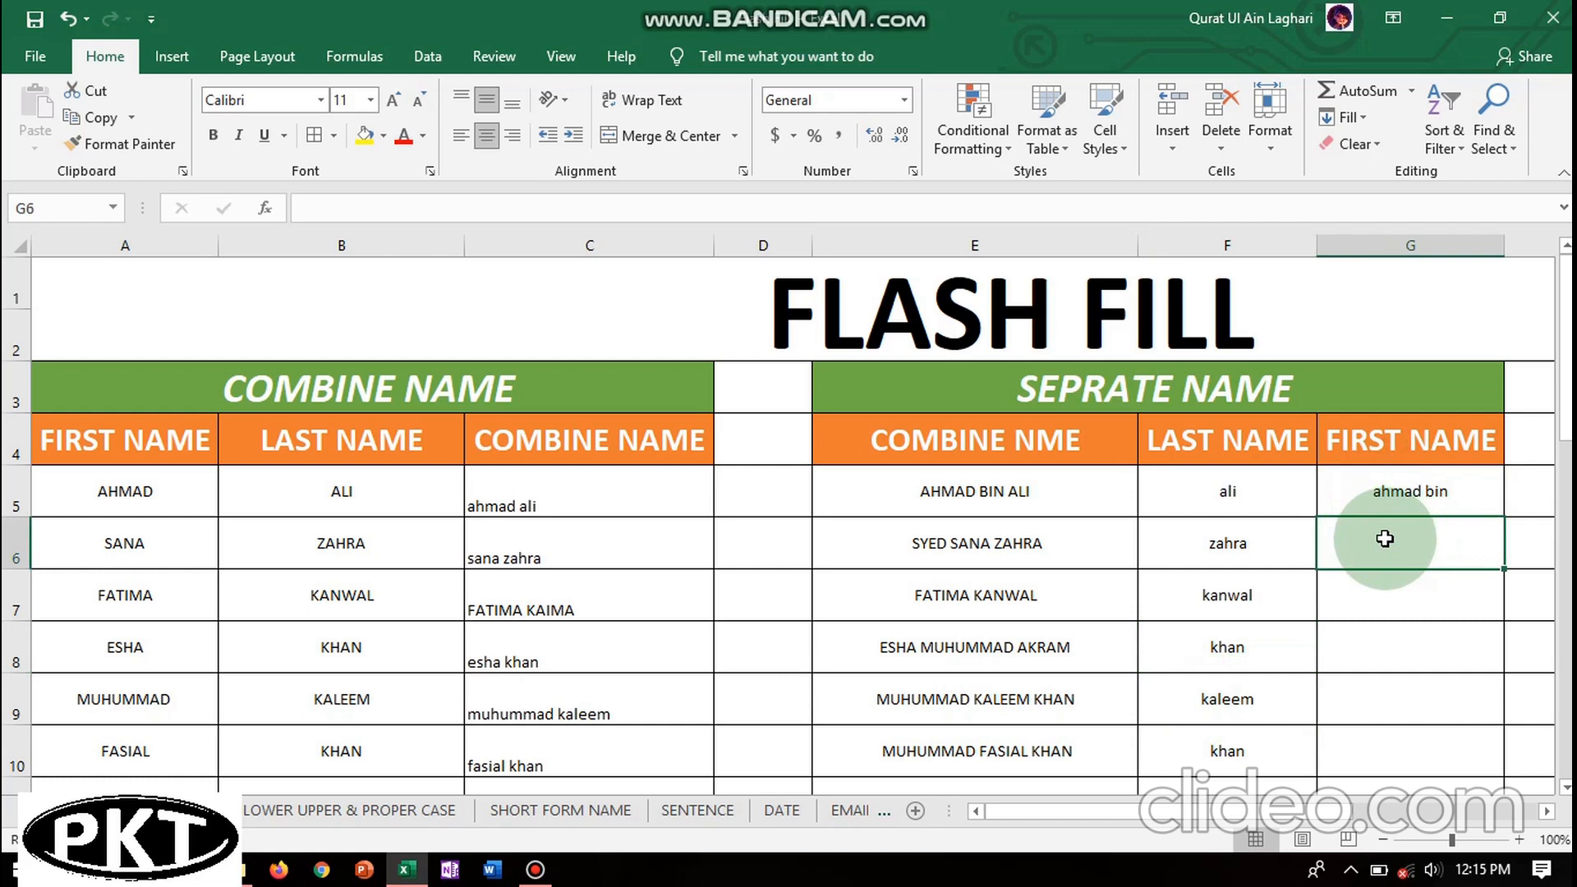
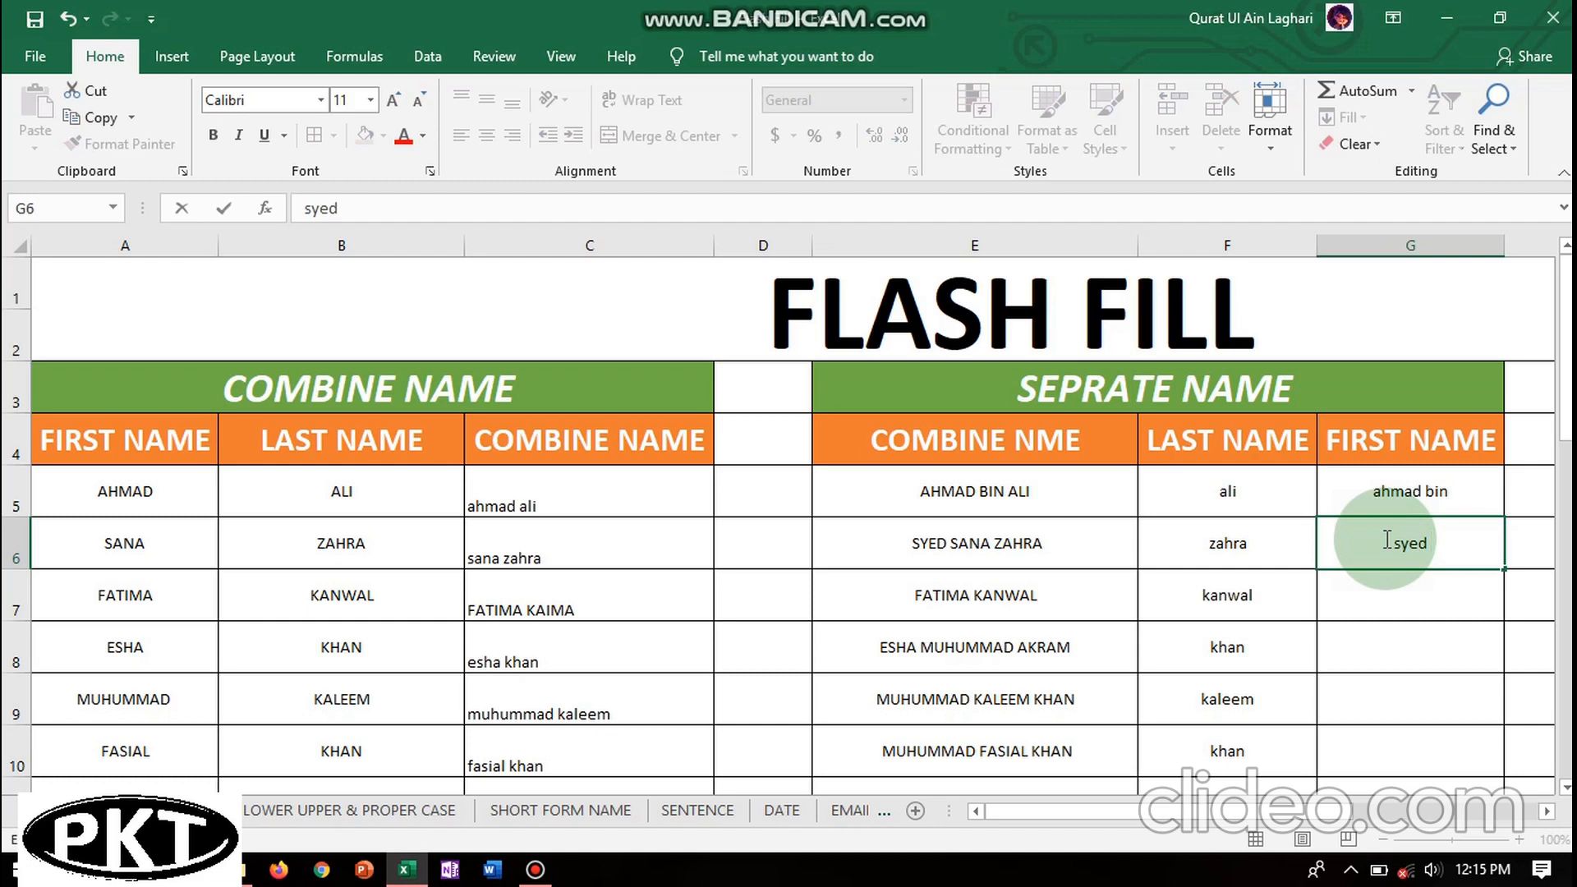
left_click(1402, 594)
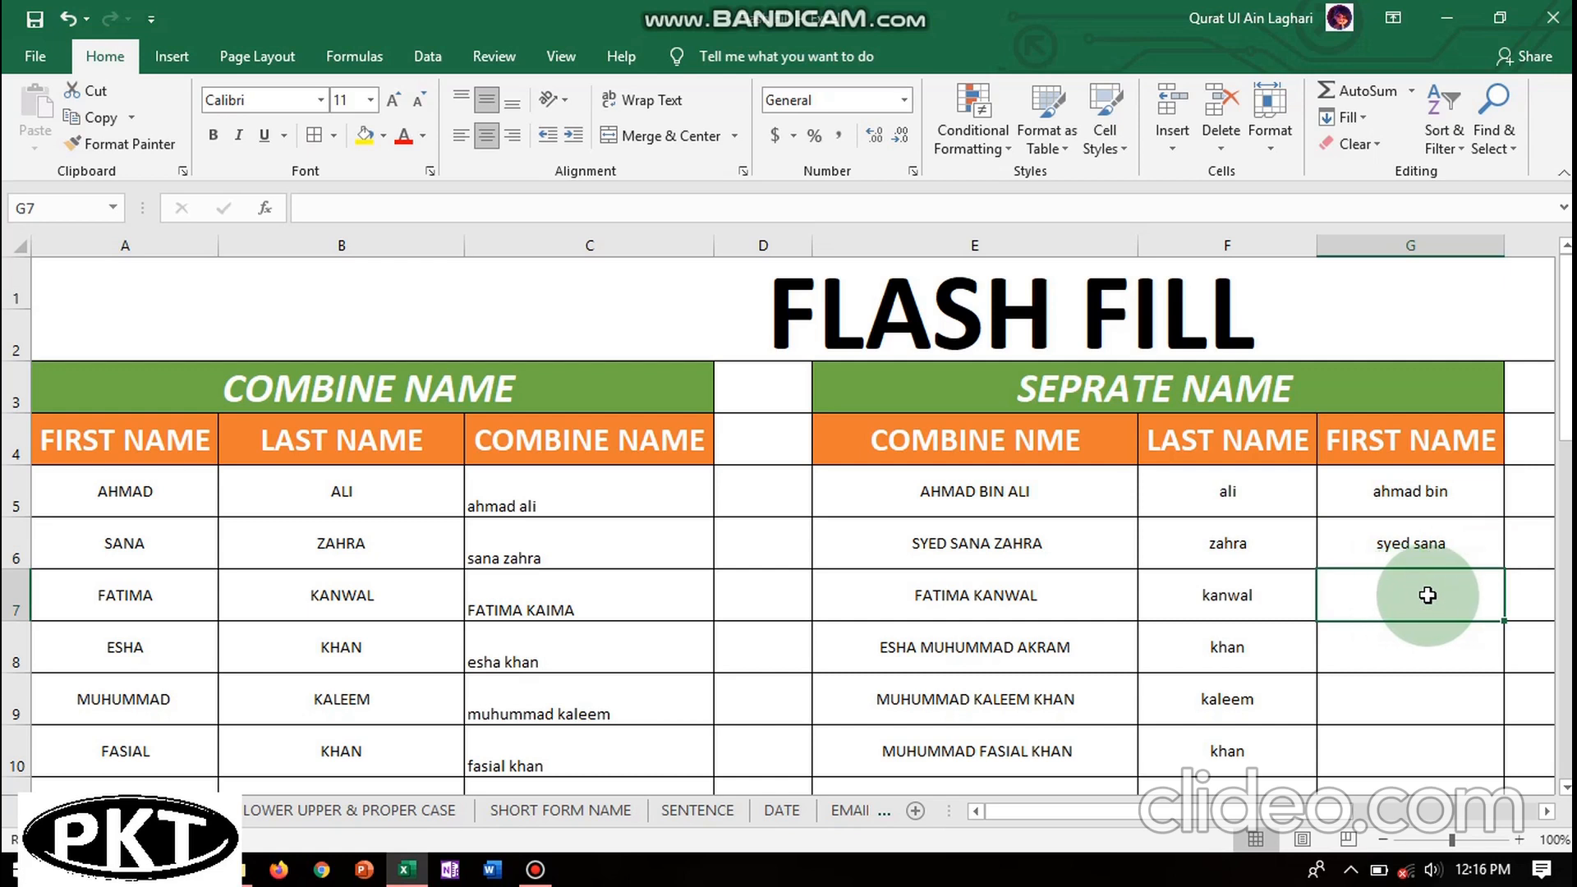
left_click(1363, 117)
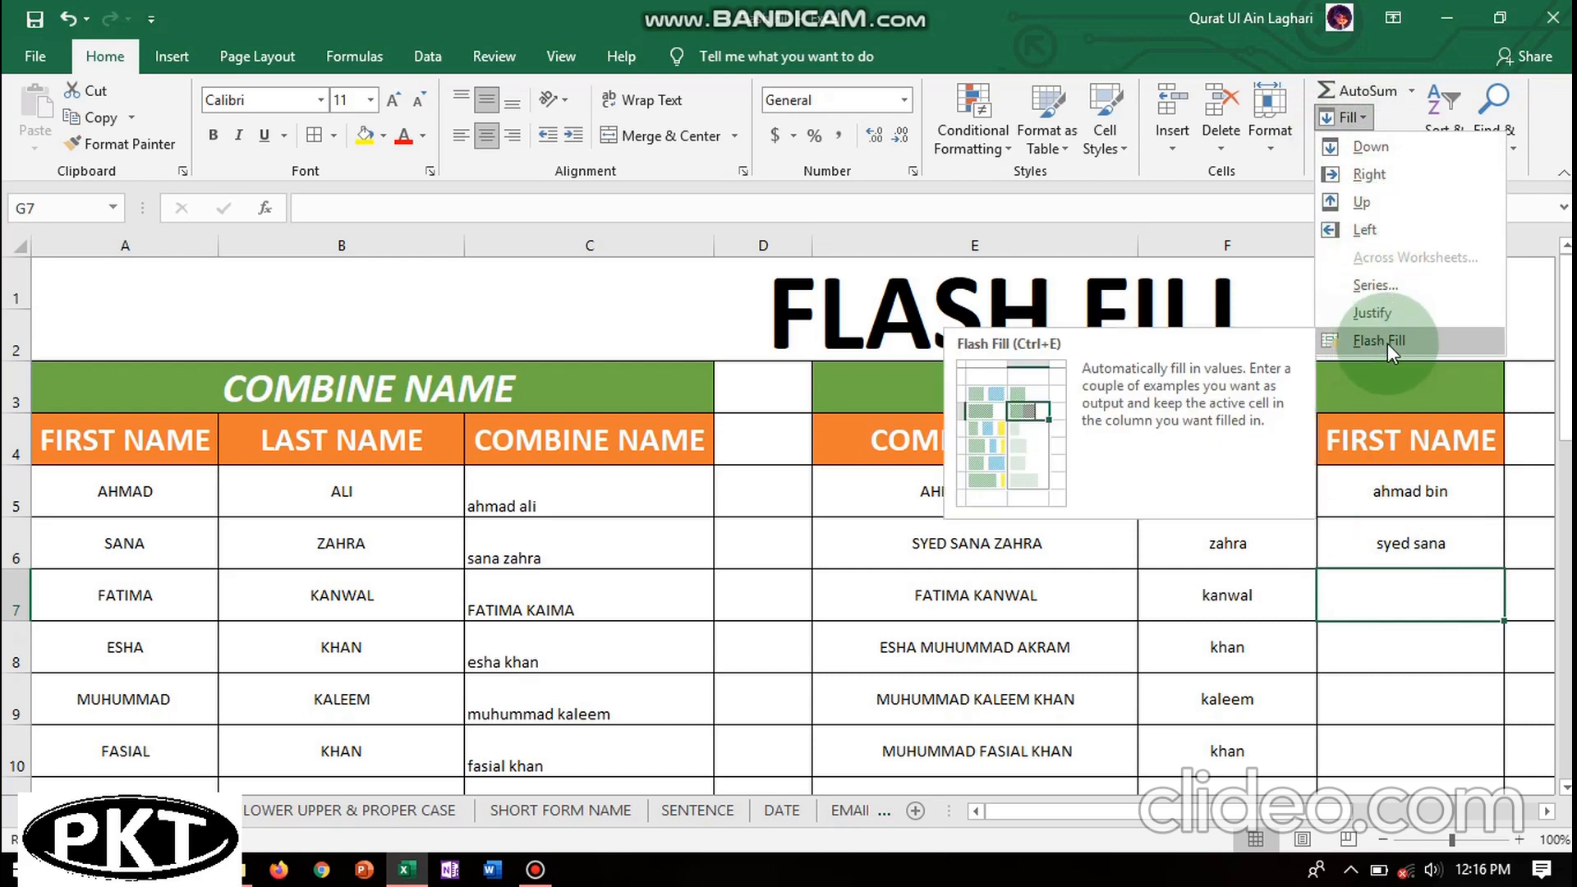
left_click(1386, 599)
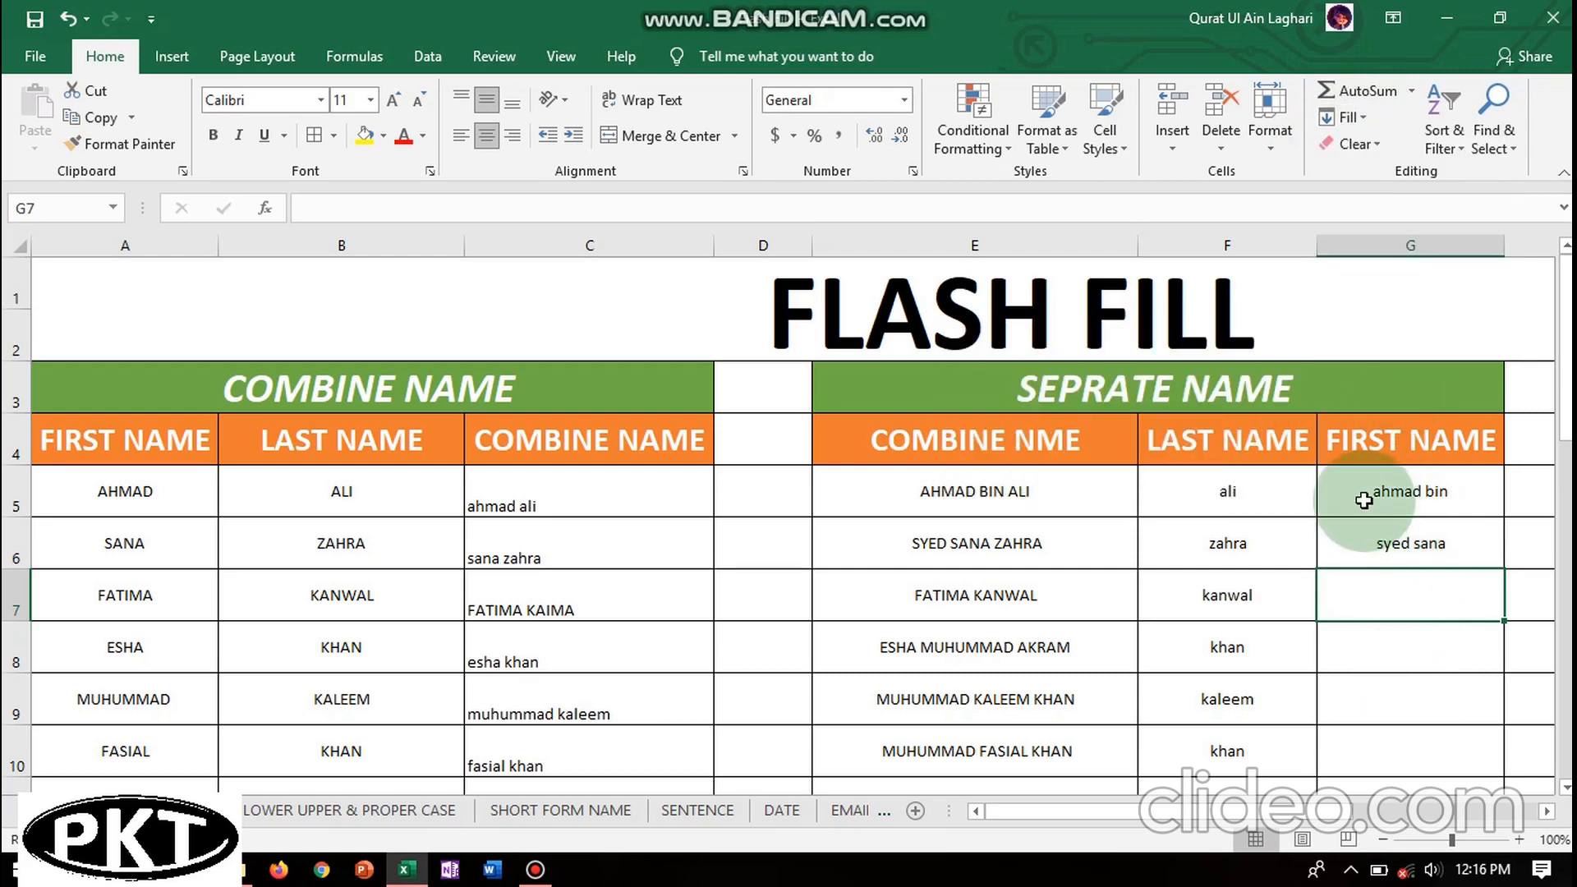
- Select the G5:G6 examples and Flash Fill the remaining first names from G7
left_click(1364, 498)
left_click_drag(1364, 498, 1393, 556)
left_click(1377, 596)
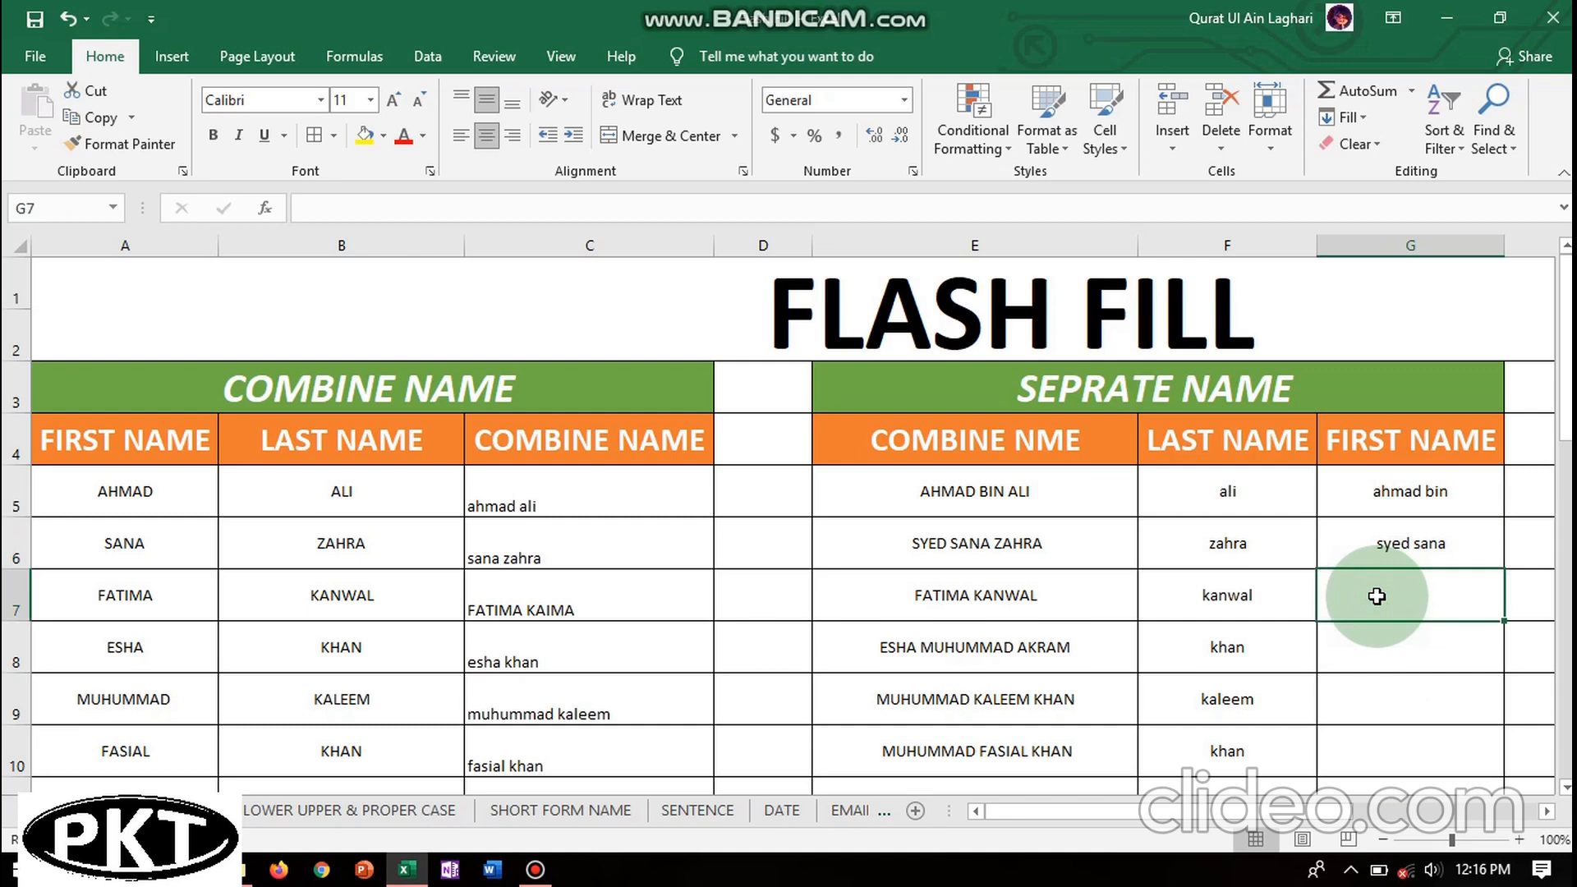
key("ctrl+e")
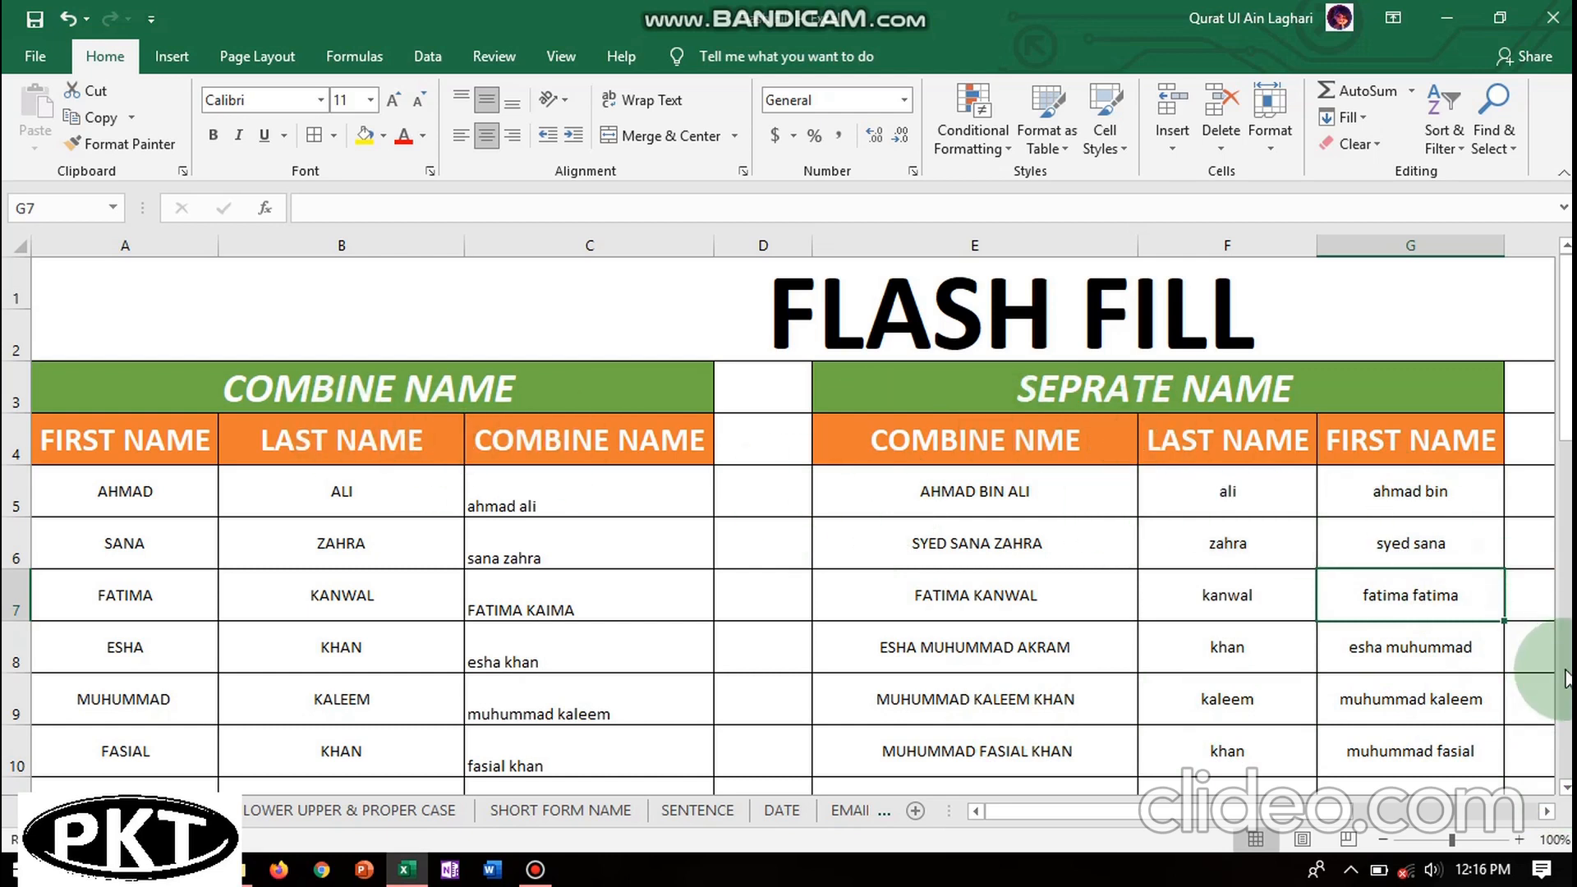
- Scroll down until the FLASH FILL WITH DAYS NAME table at row 15 is visible
left_click(1565, 787)
left_click(1566, 786)
left_click(1566, 787)
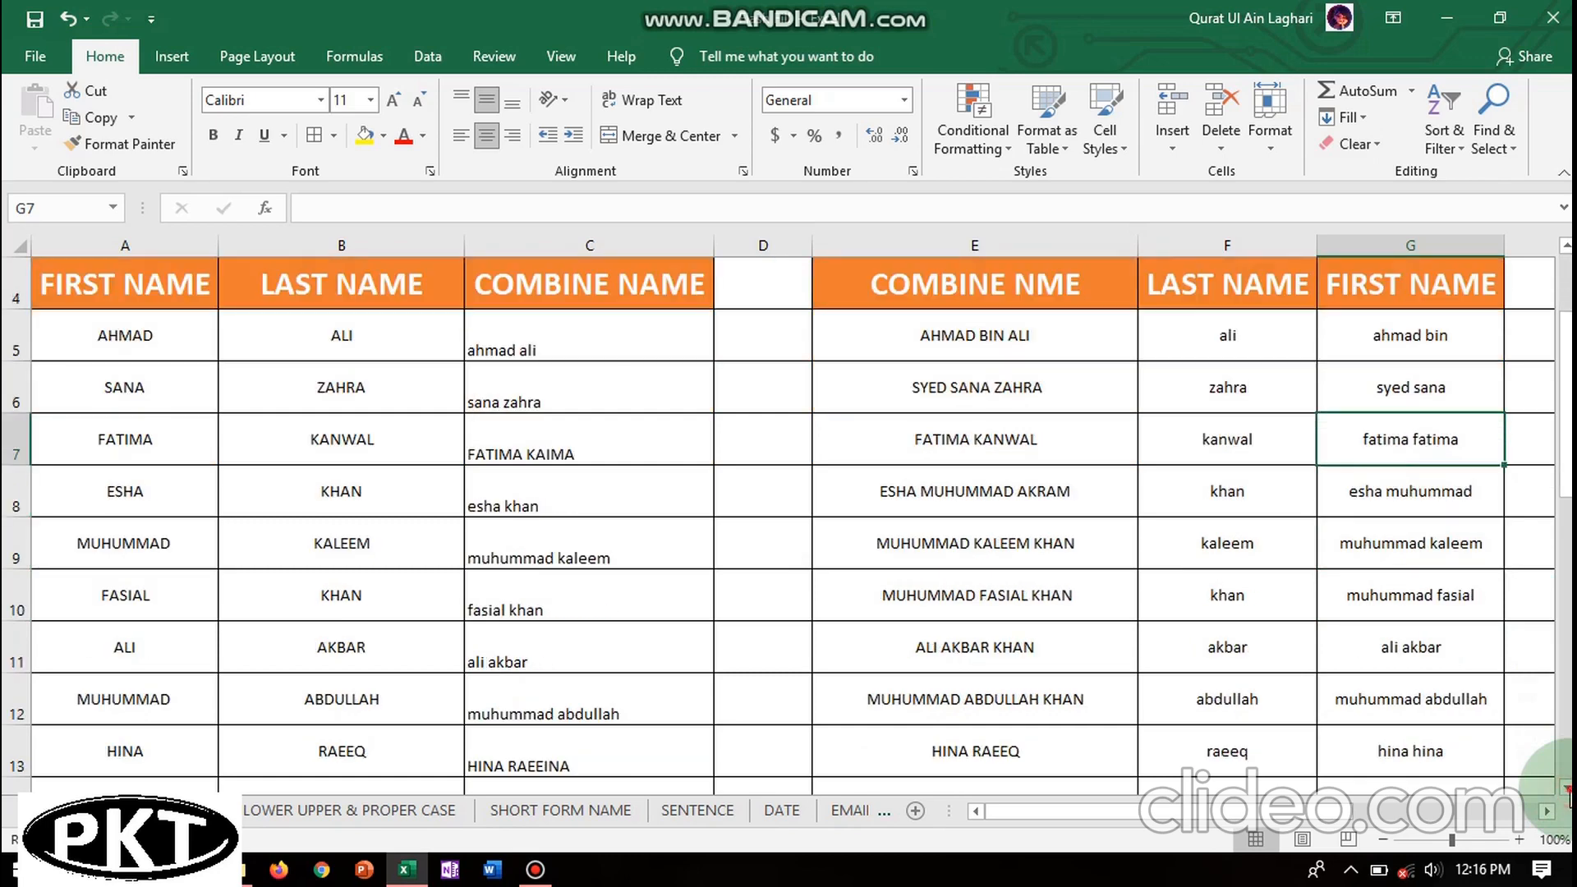
left_click(1565, 787)
left_click(1565, 786)
left_click(1566, 786)
left_click(1565, 787)
left_click(1565, 787)
left_click(1566, 787)
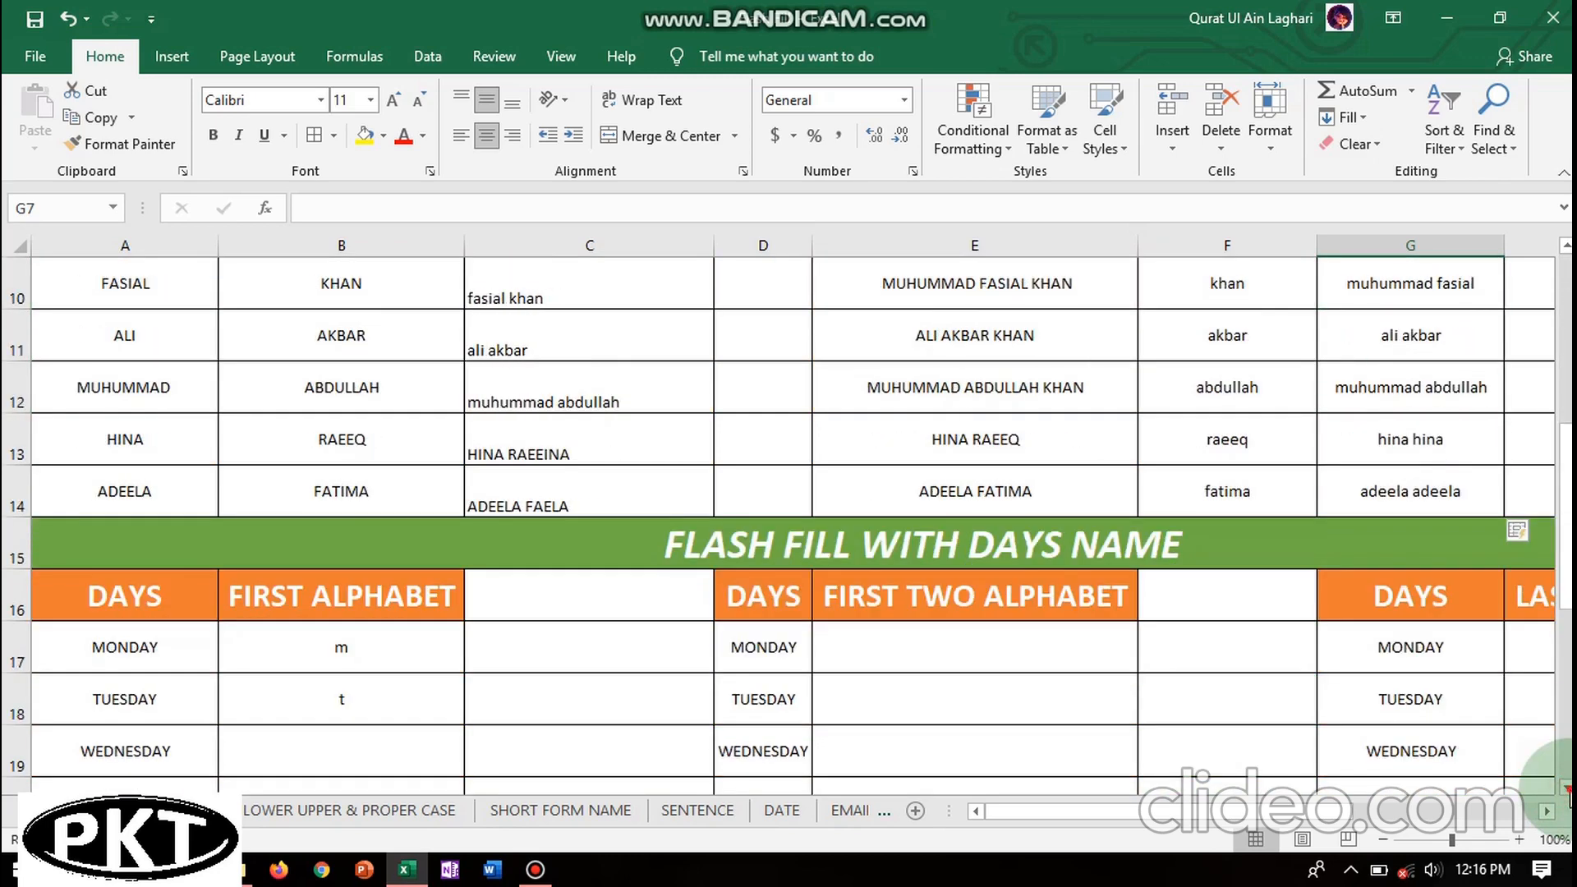
left_click(1565, 787)
left_click(1565, 787)
left_click(1565, 787)
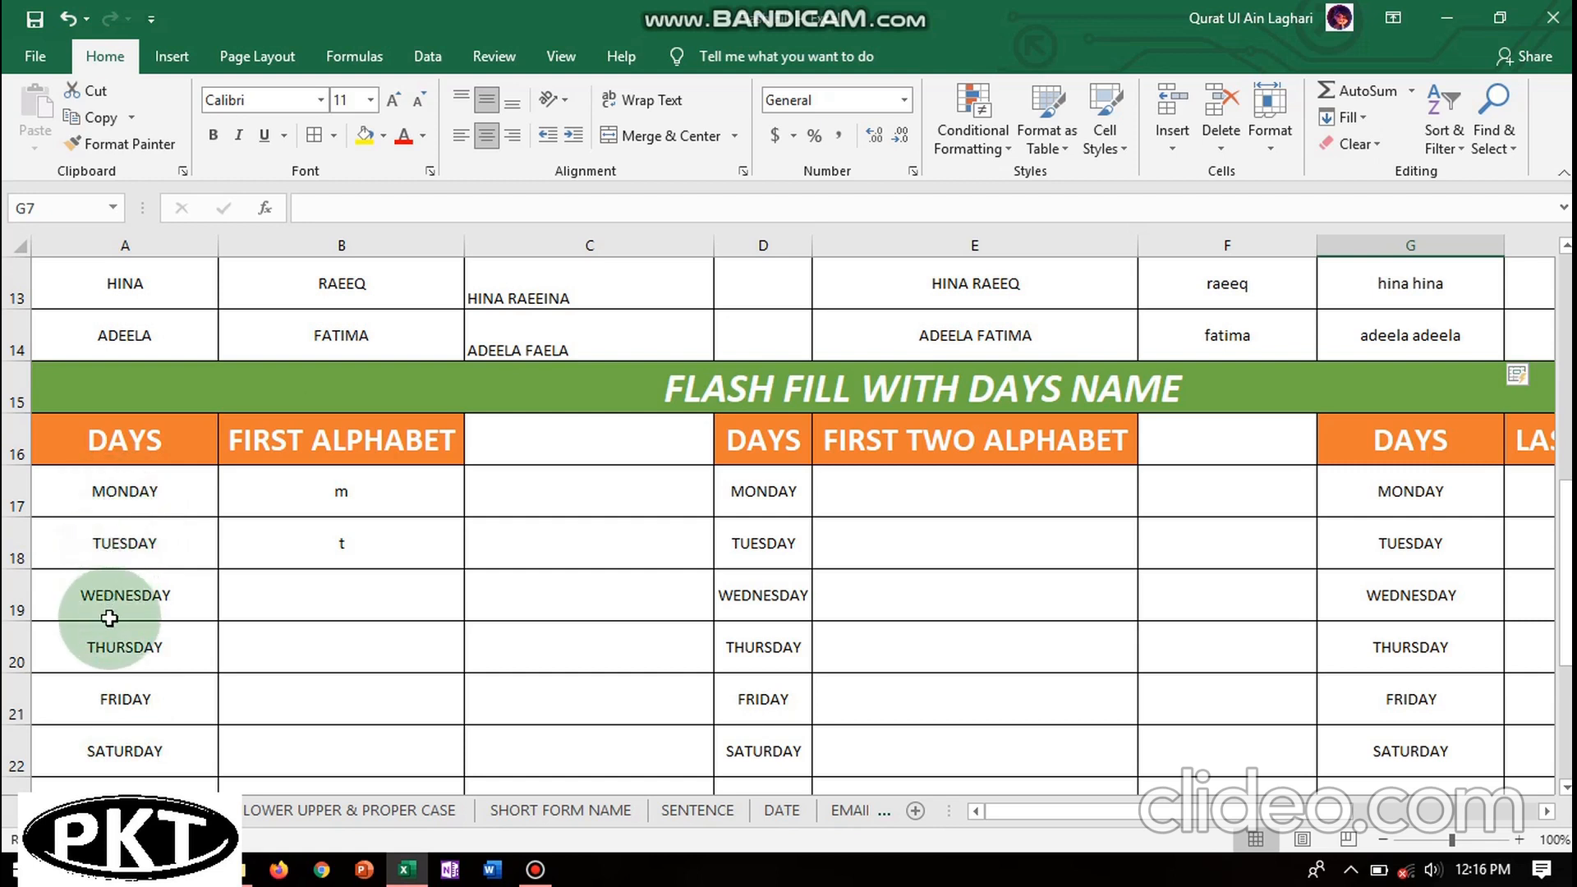
- Select the WEDNESDAY and FRIDAY first-letter cells without typing anything, then show the LOWER UPPER & PROPER CASE sheet
left_click(299, 591)
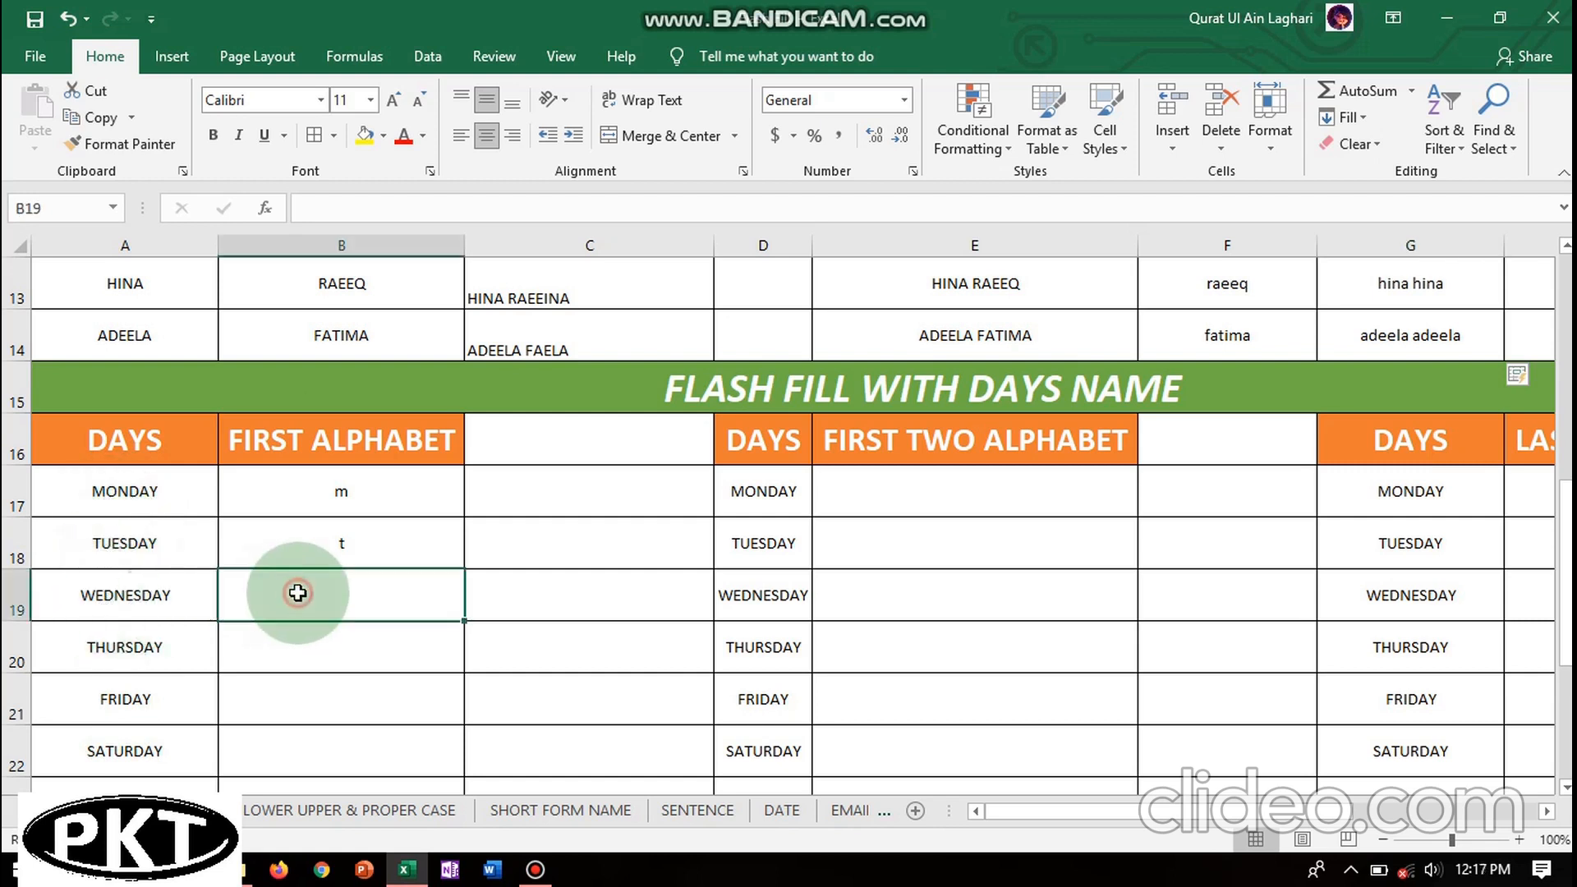
double_click(353, 592)
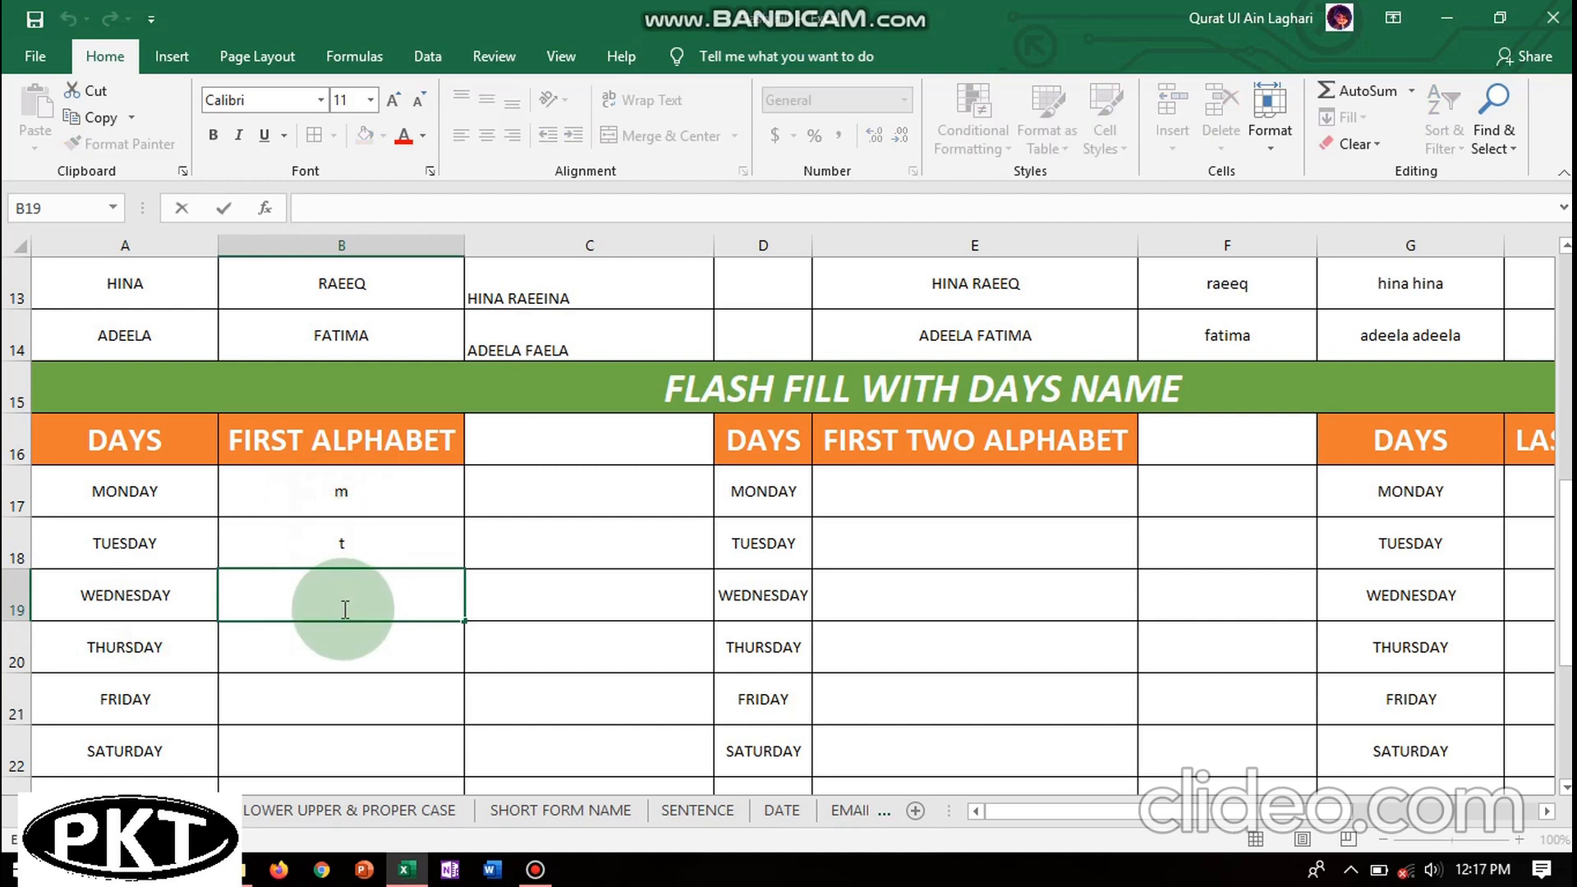
left_click(334, 690)
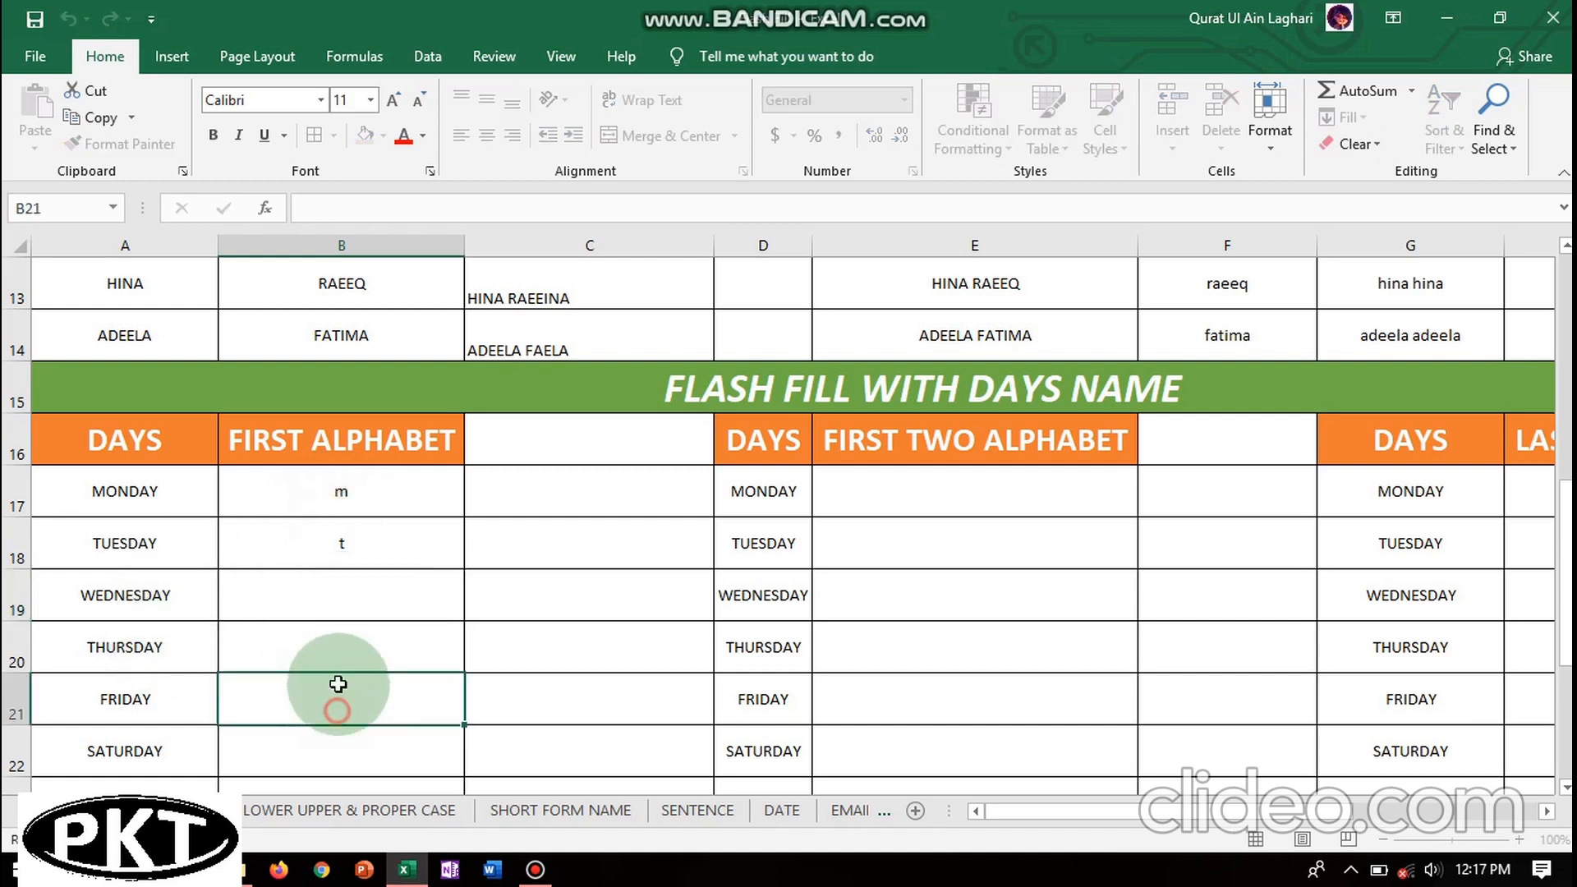
left_click(344, 586)
double_click(343, 586)
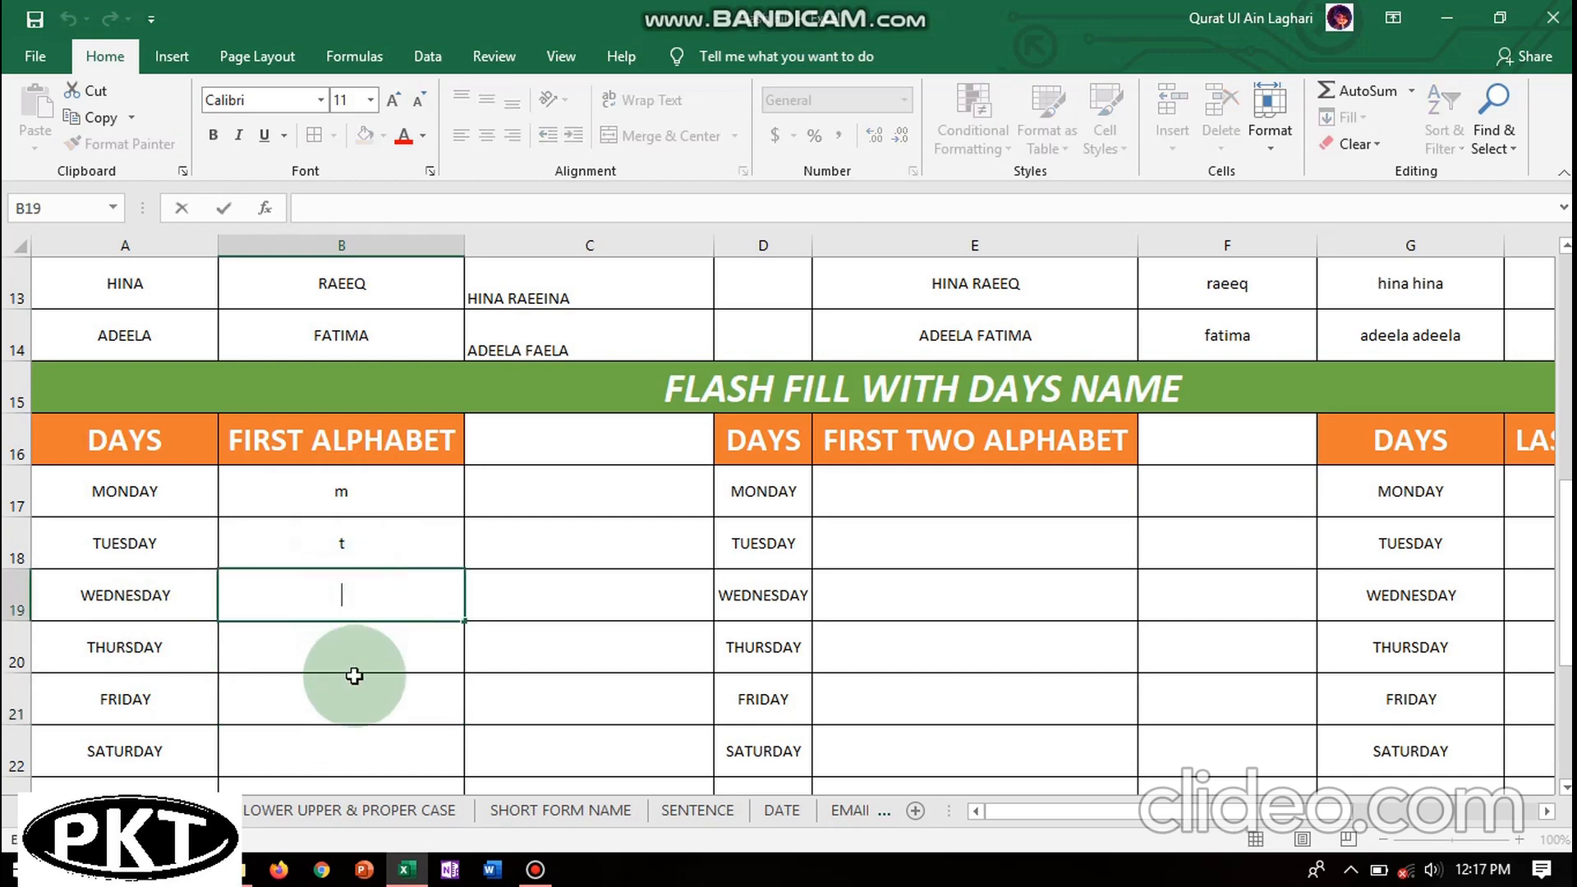
left_click(351, 676)
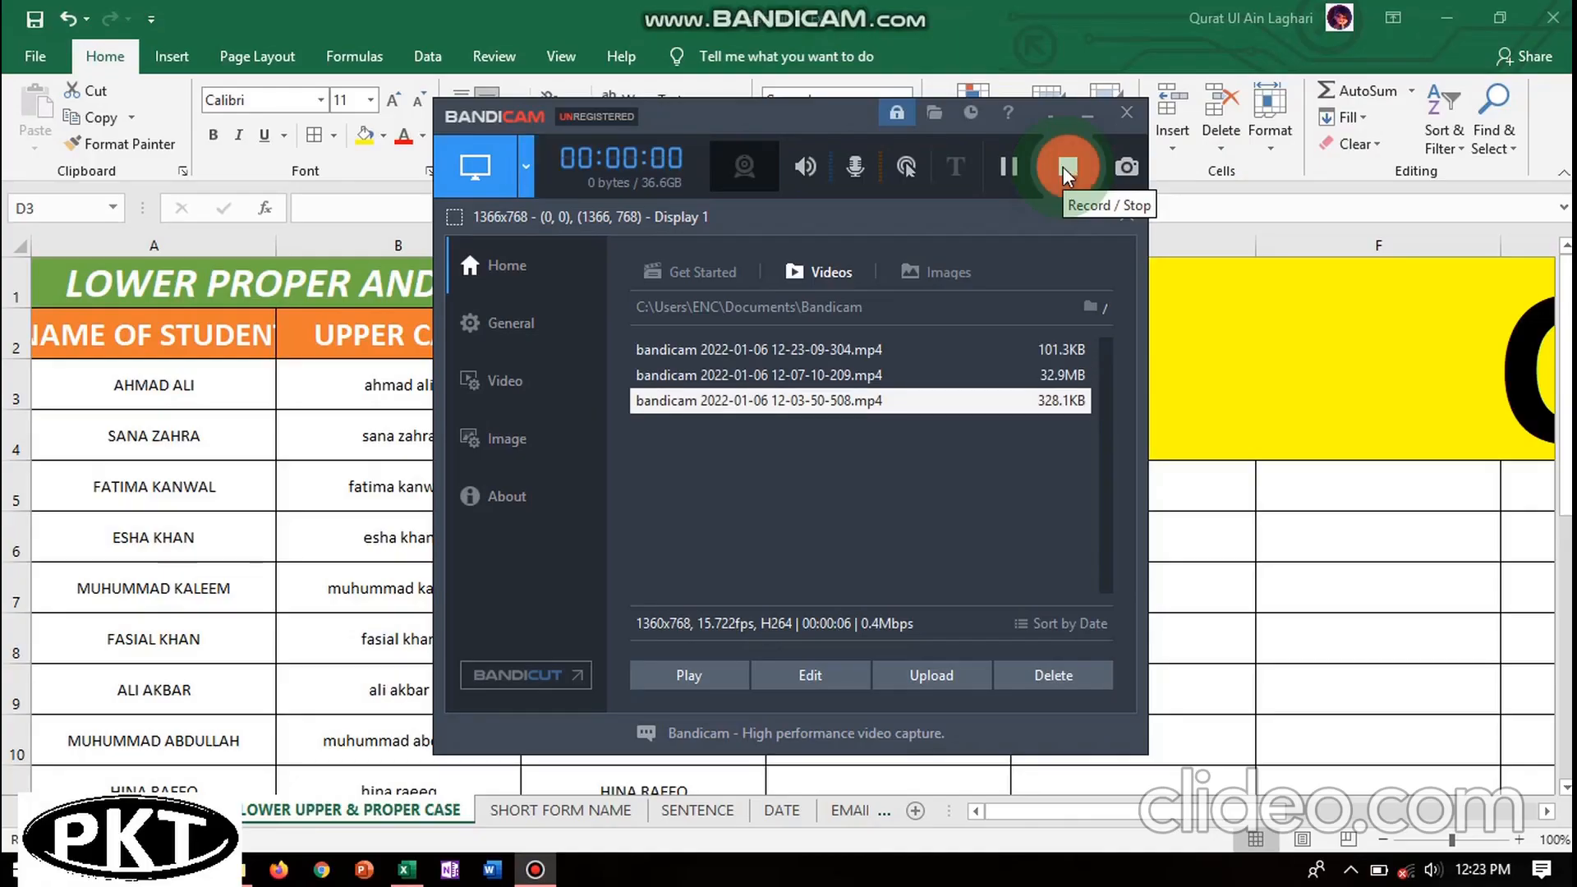
left_click(1067, 162)
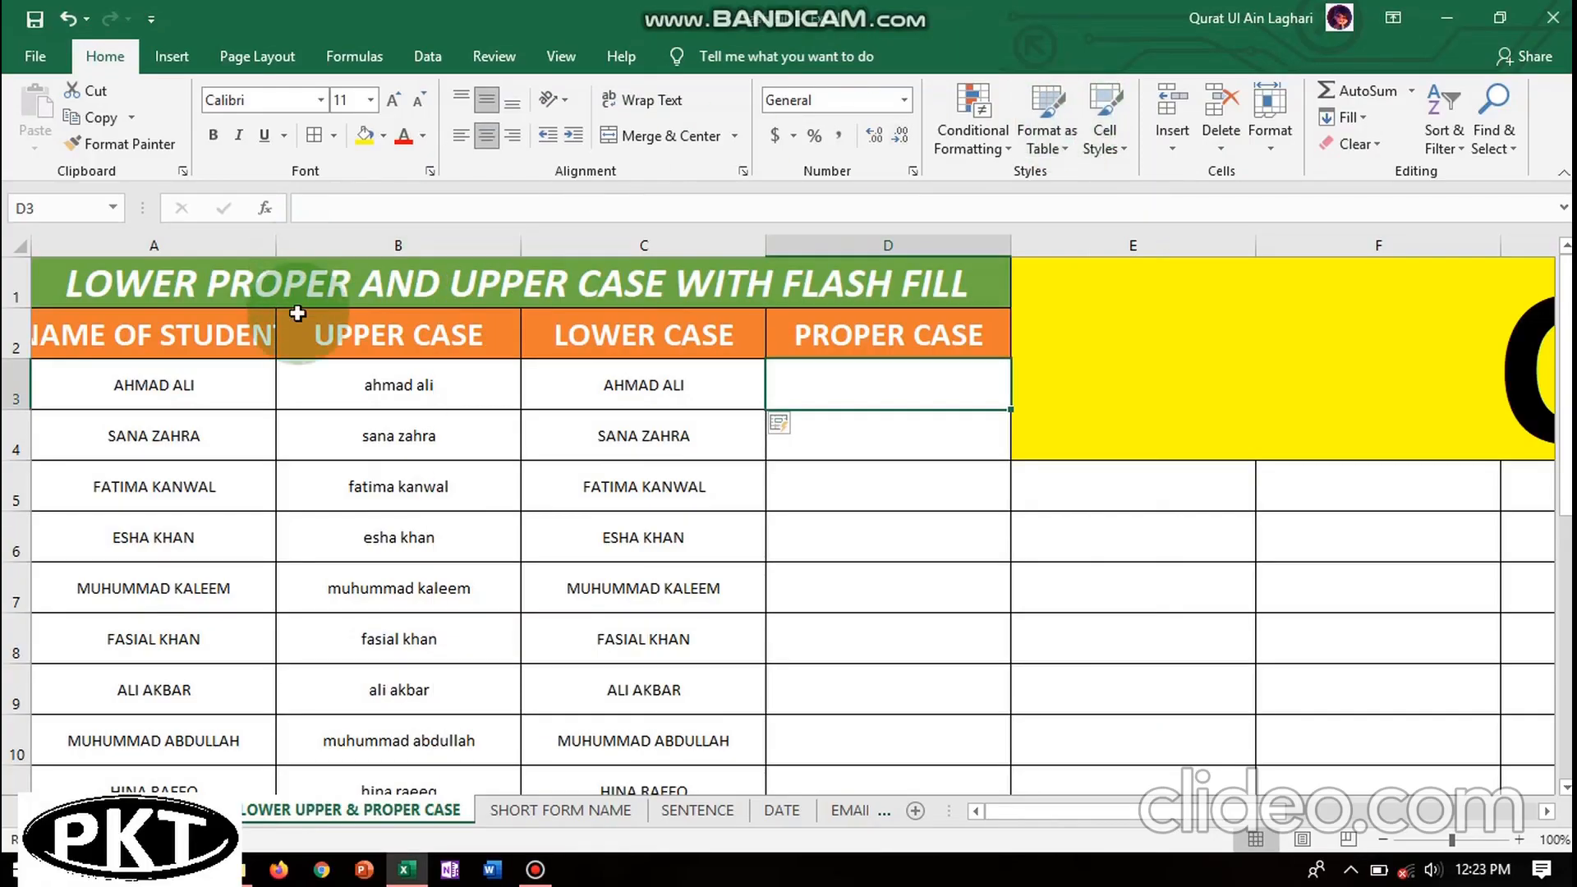
- Visit the SHORT FORM NAME sheet, then return to the SENTENCE sheet
left_click(536, 807)
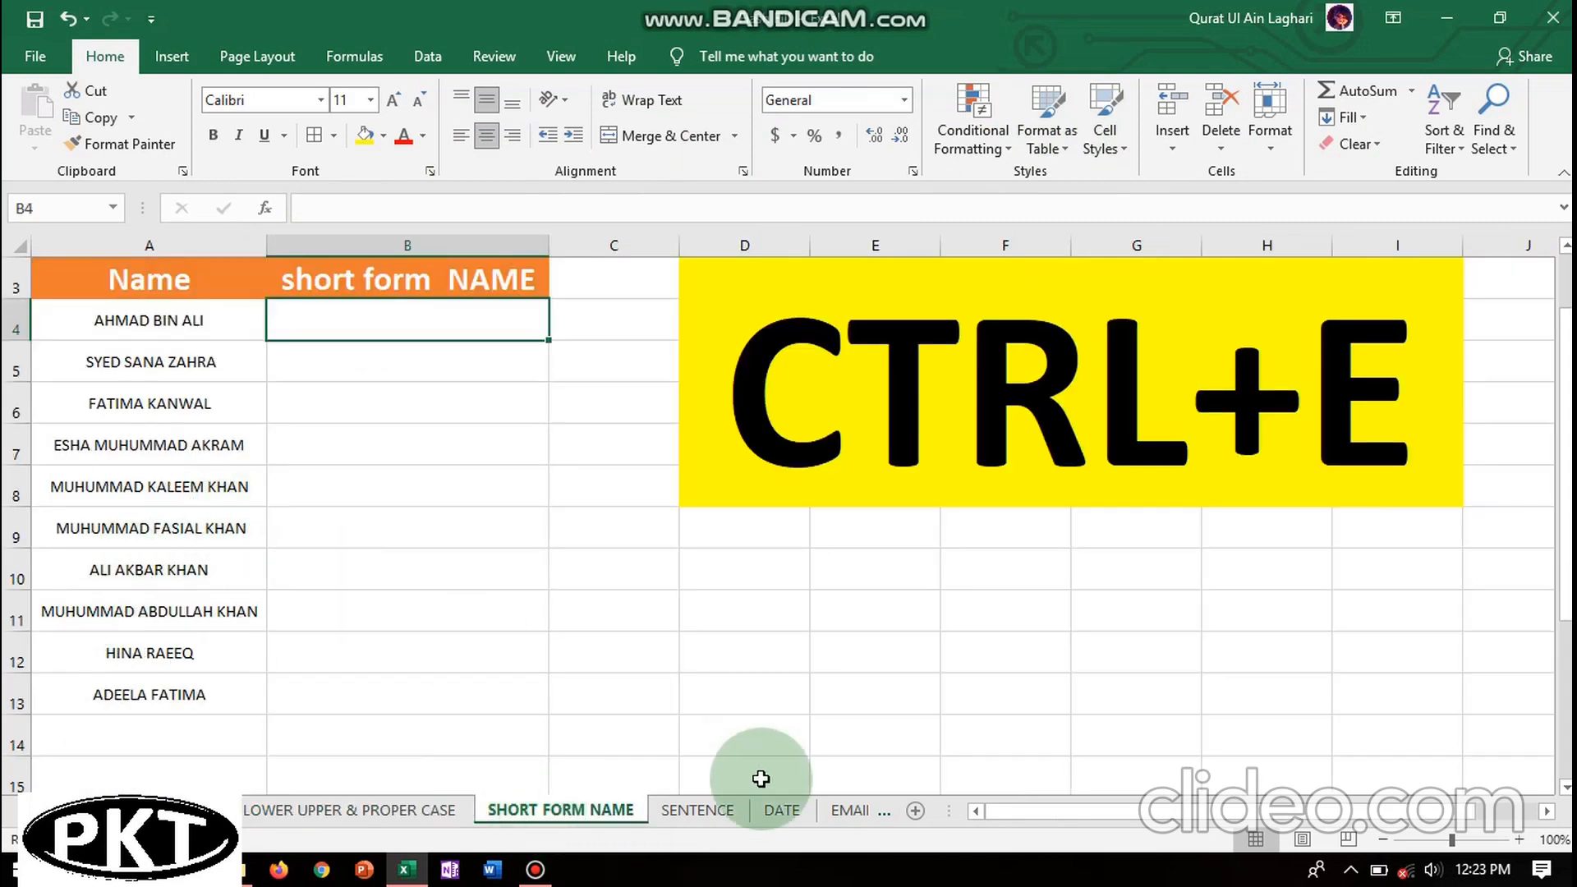
left_click(698, 810)
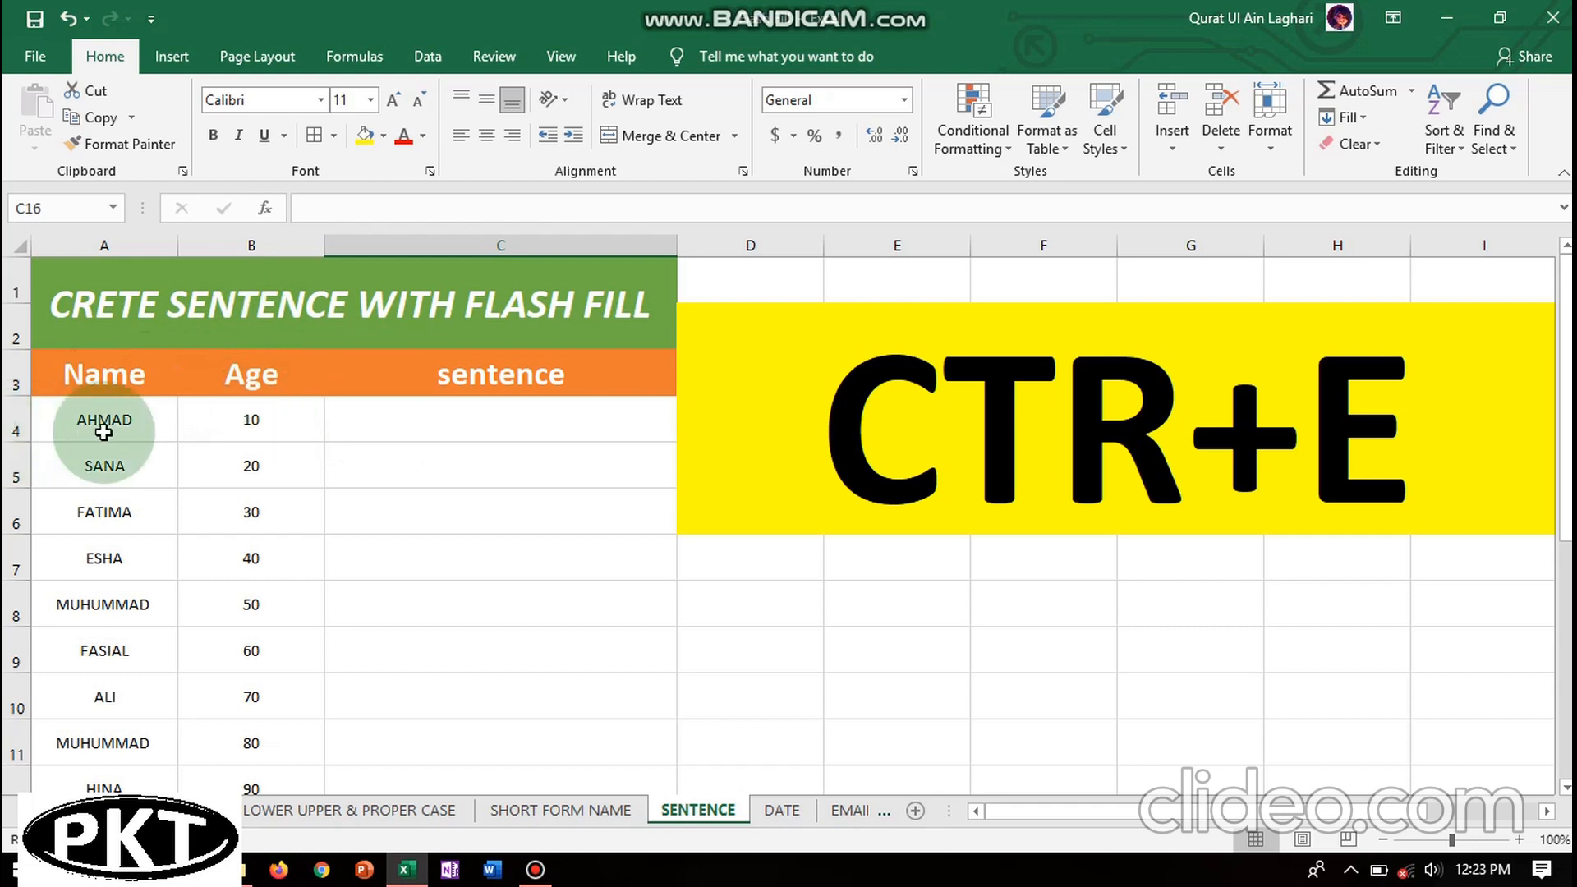
- Apply All Borders to the entire SENTENCE worksheet, then select C4
left_click(19, 244)
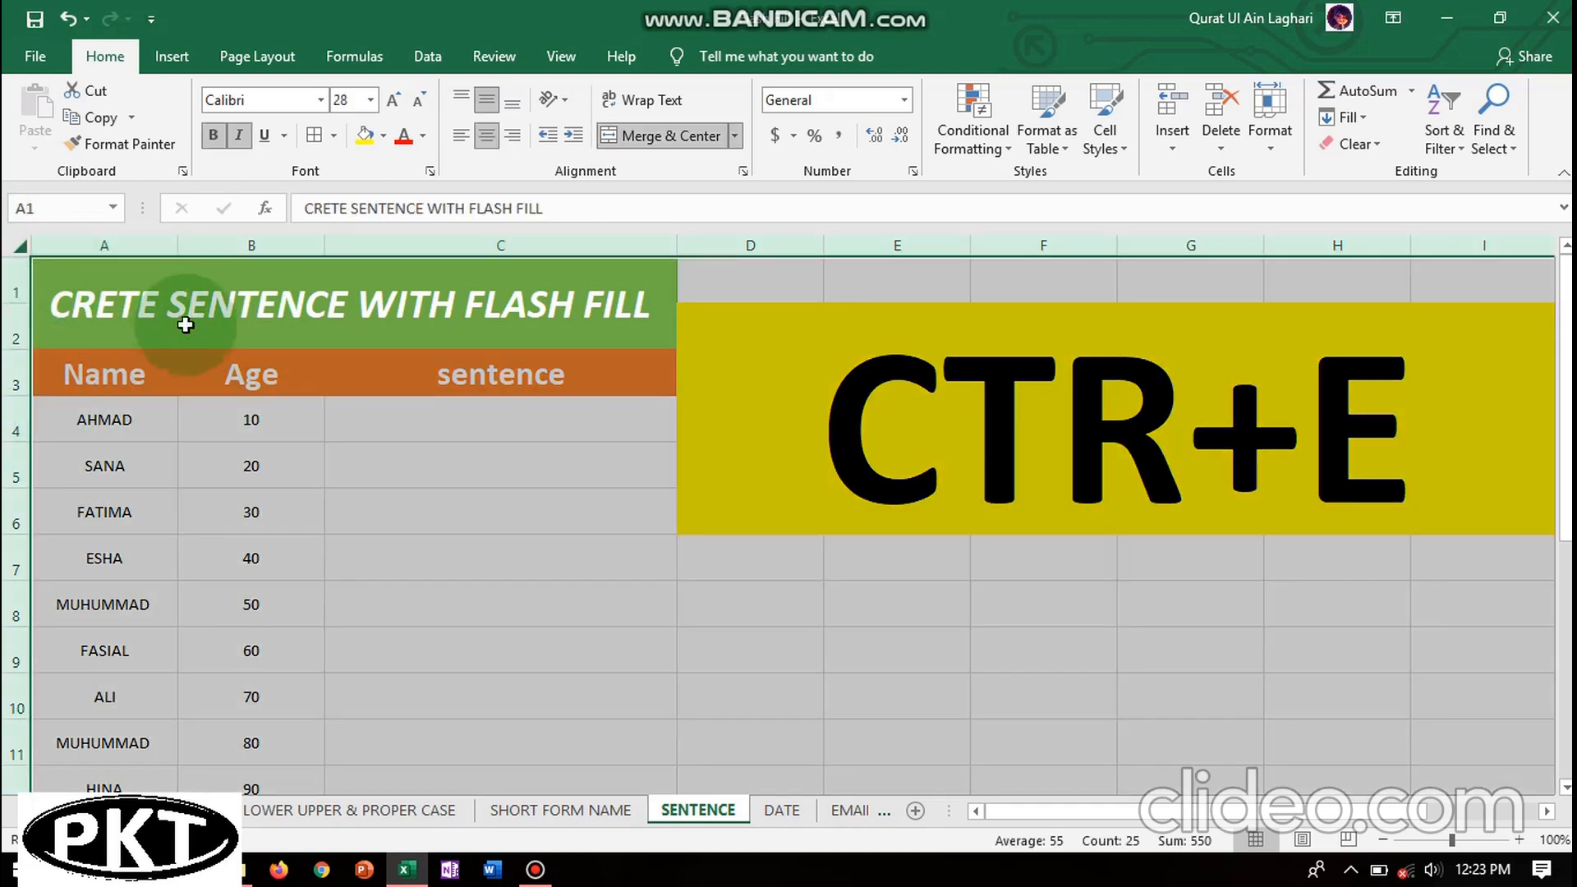
left_click(332, 136)
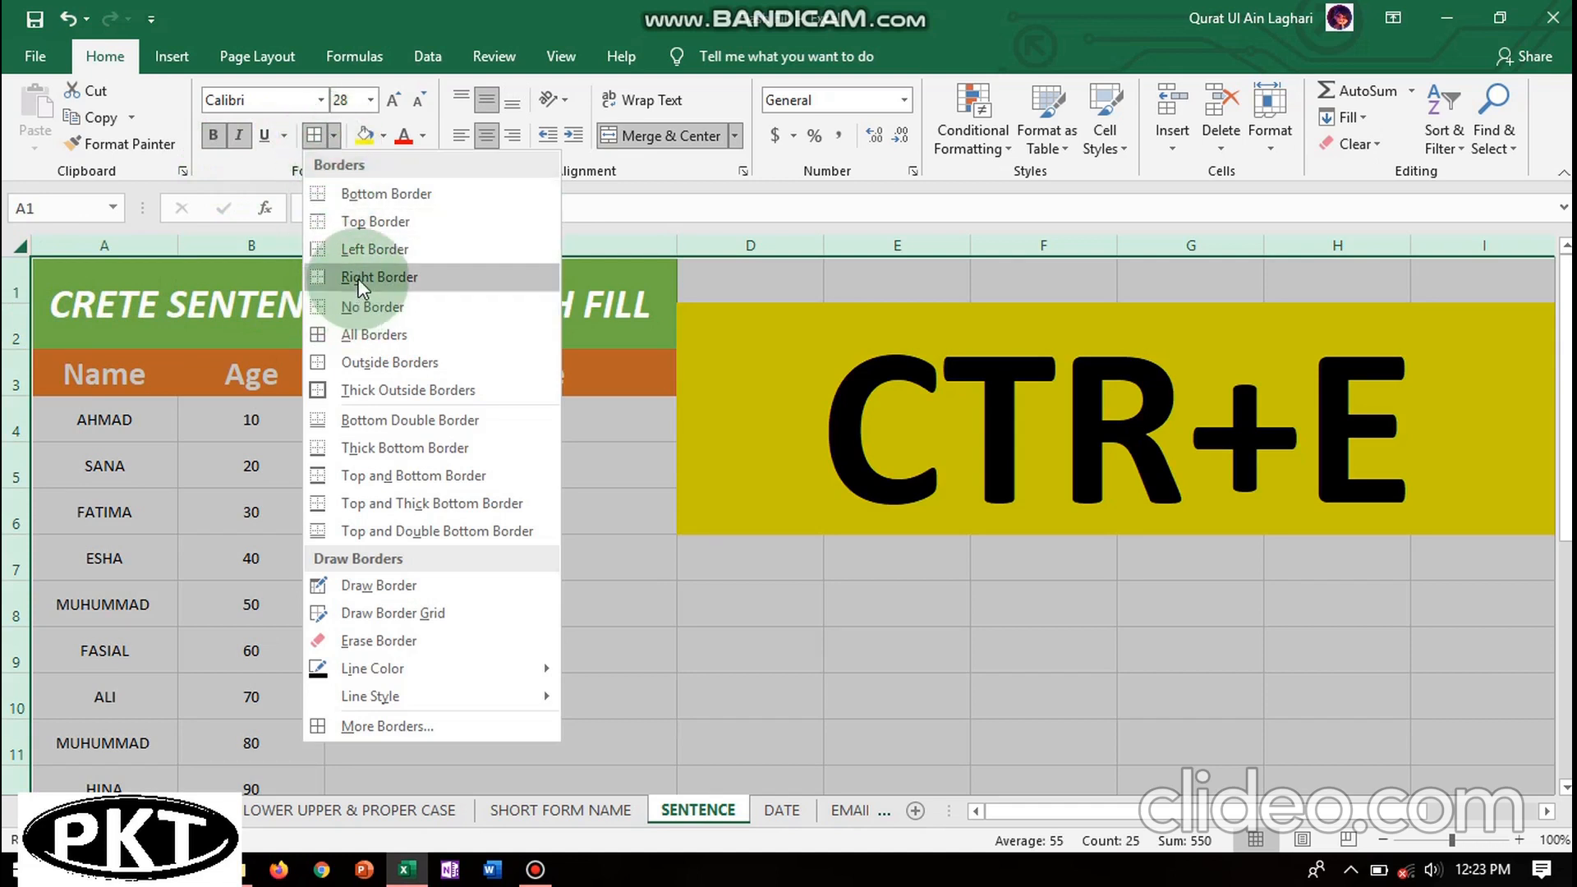
left_click(363, 335)
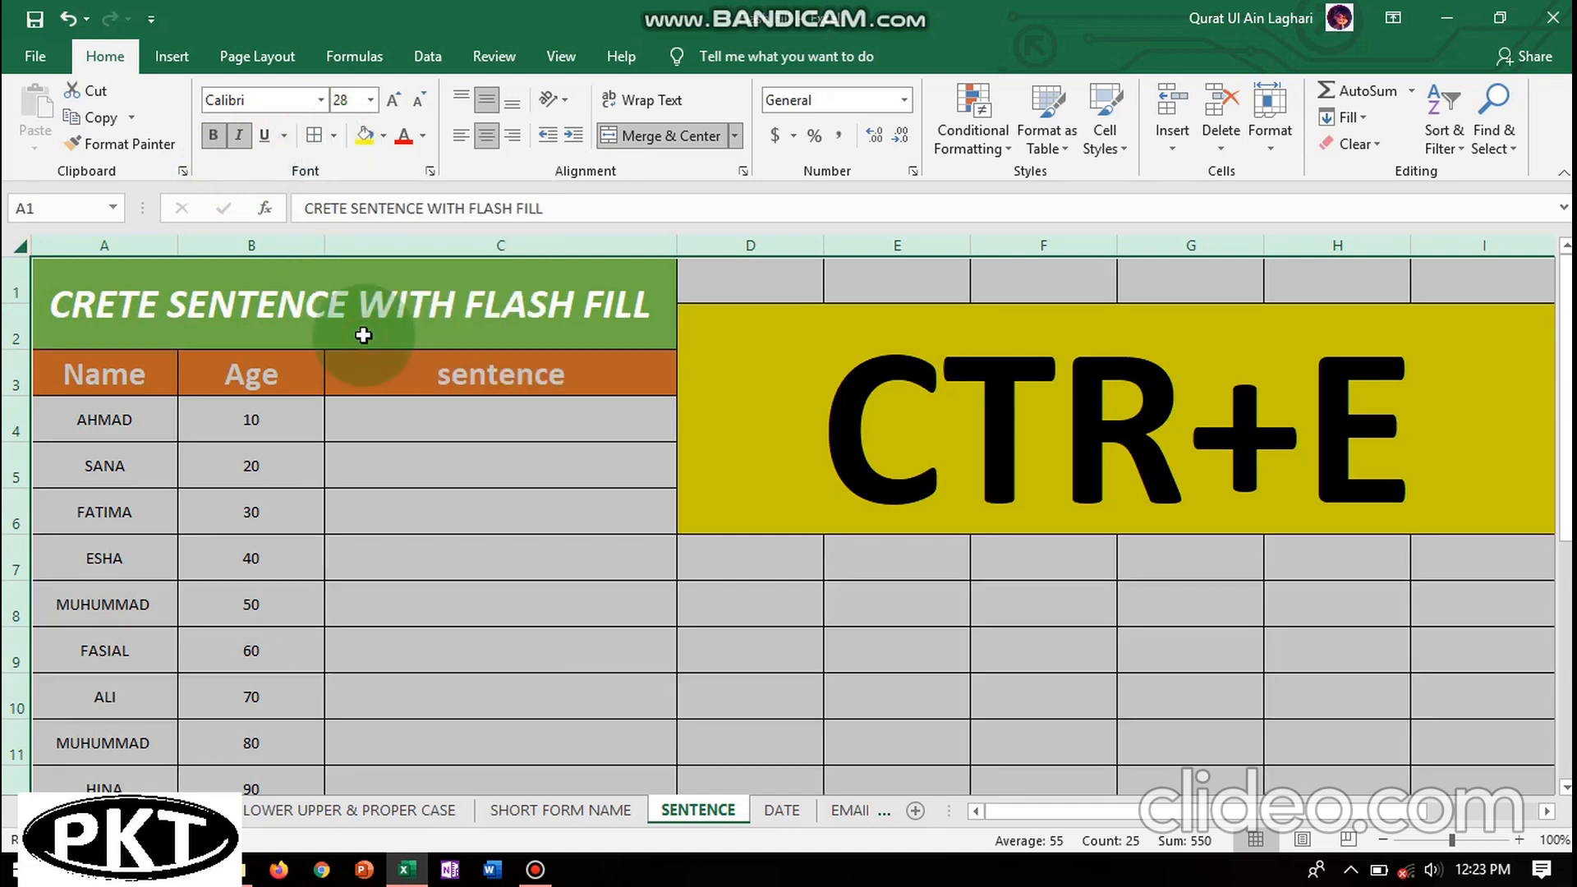
left_click(436, 431)
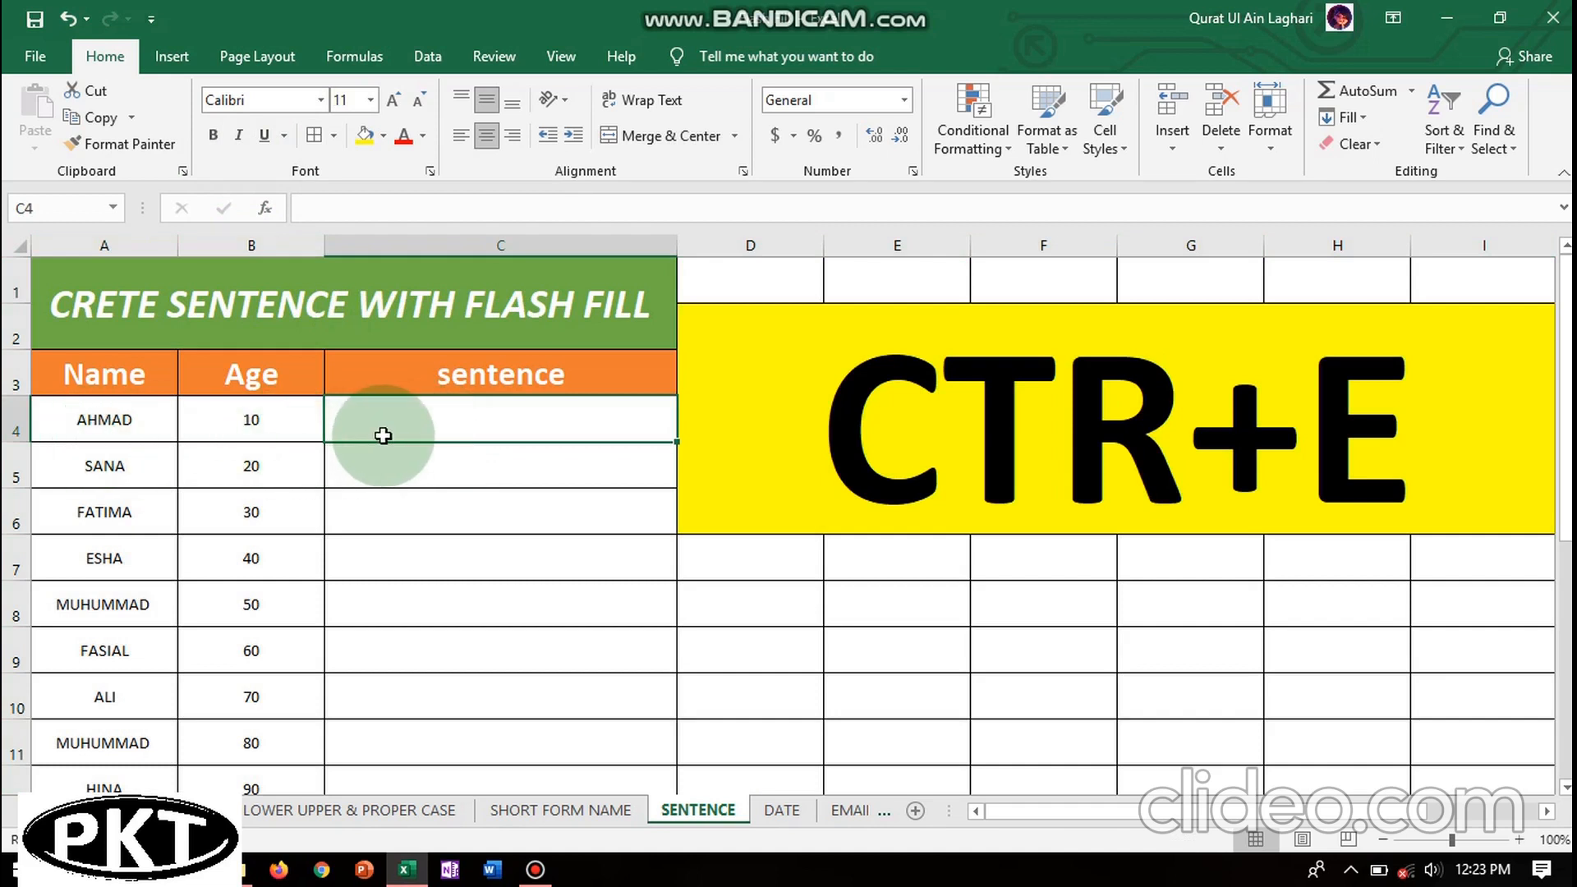
- Enter 'AHMAD IS 10 YEARS OLD' in C4 as the sentence example
double_click(411, 425)
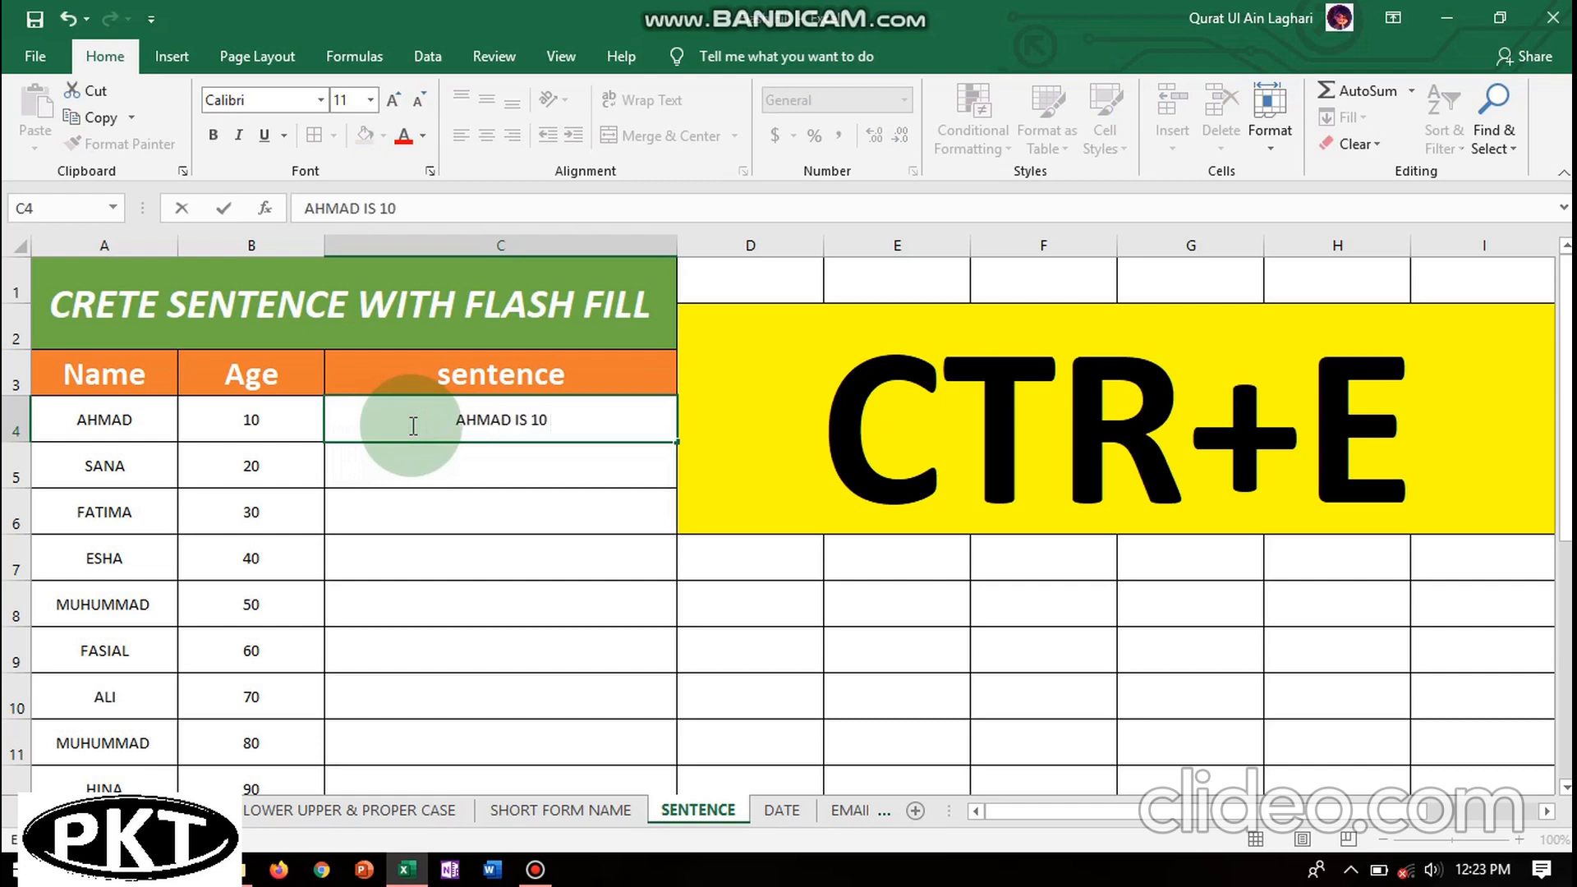
type("YEAR")
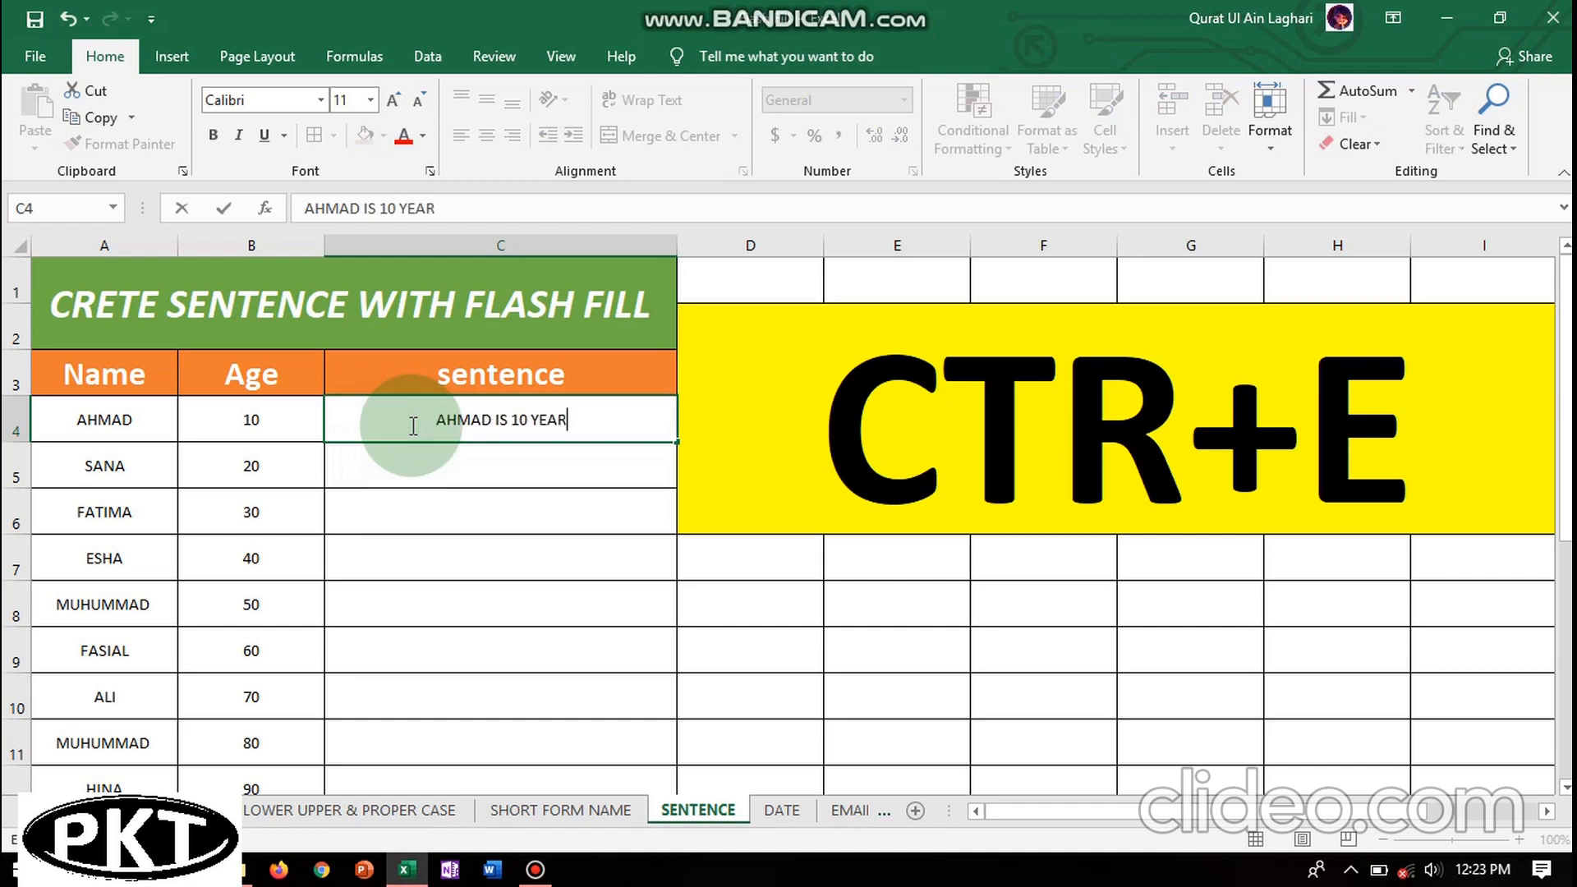
type("S OLD")
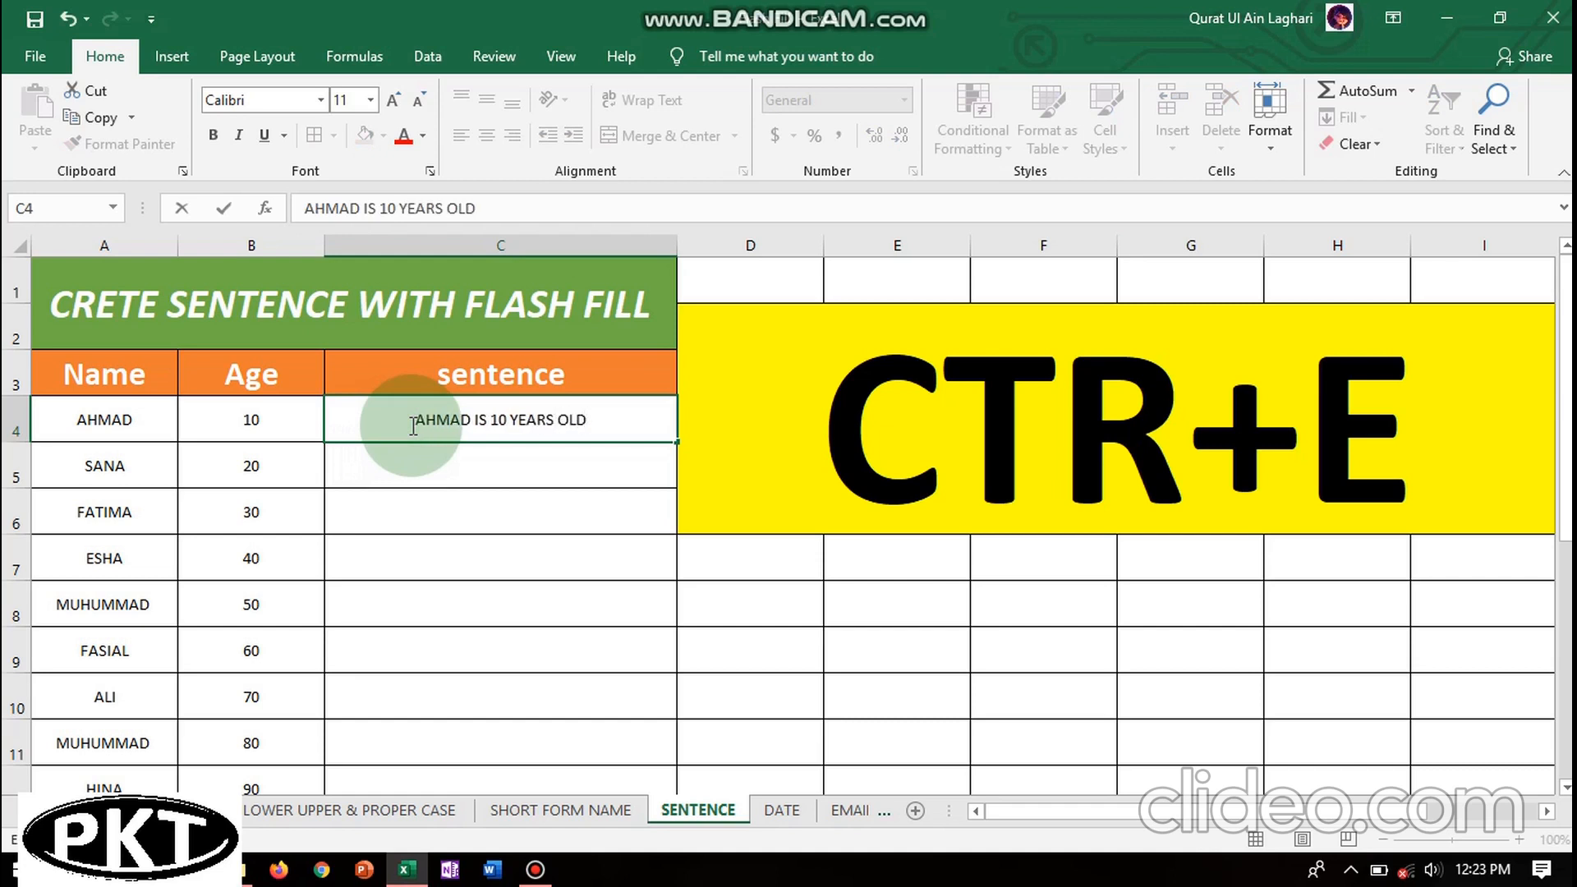
left_click(456, 476)
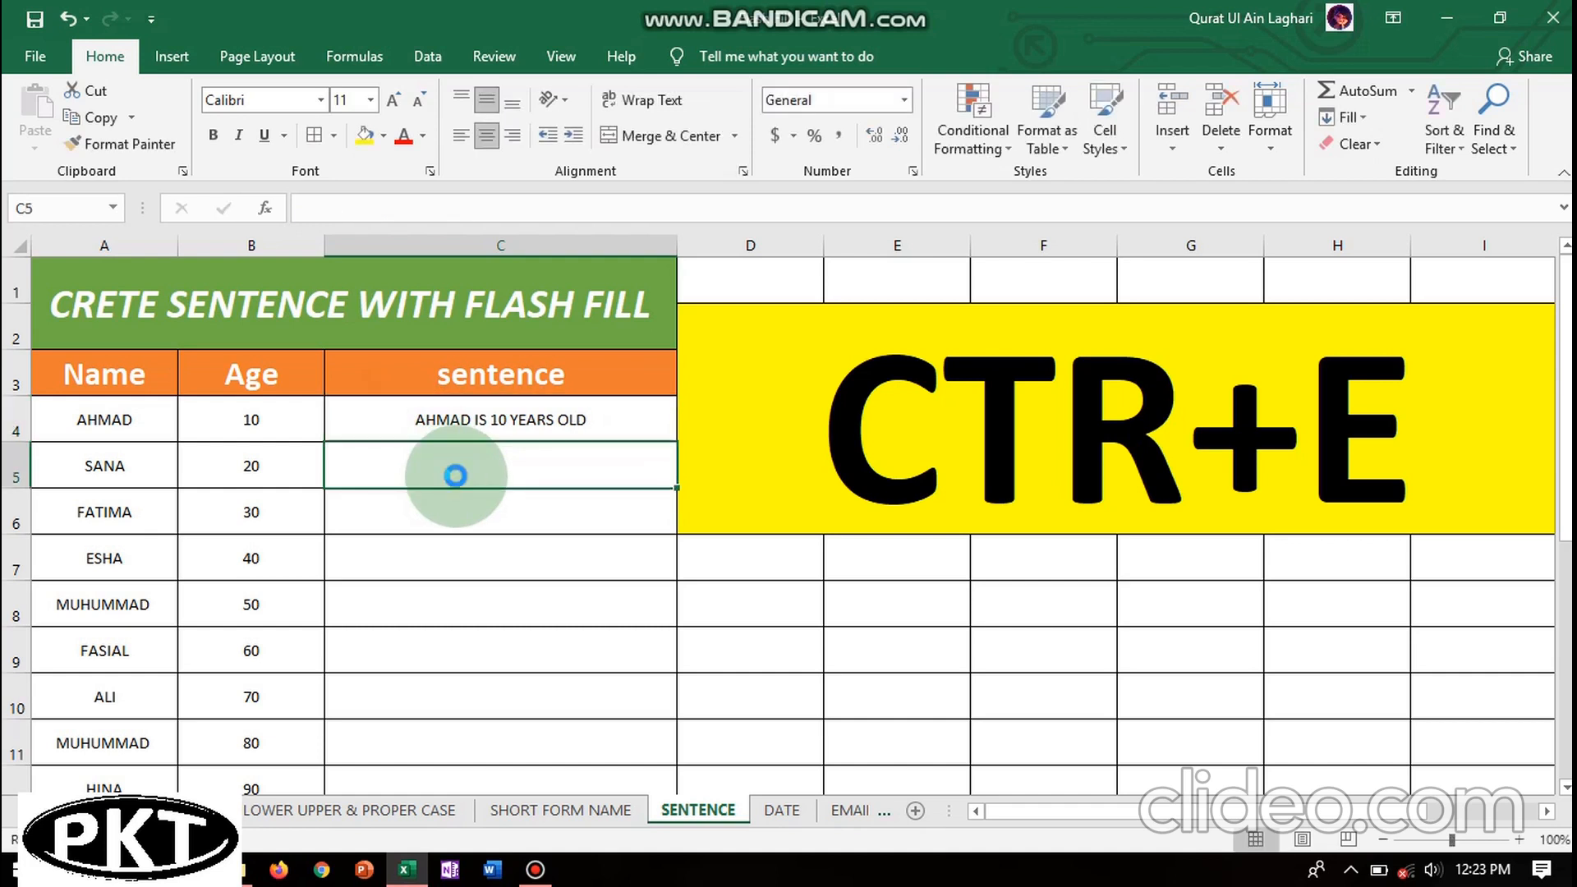
key("ctrl+e")
left_click(815, 516)
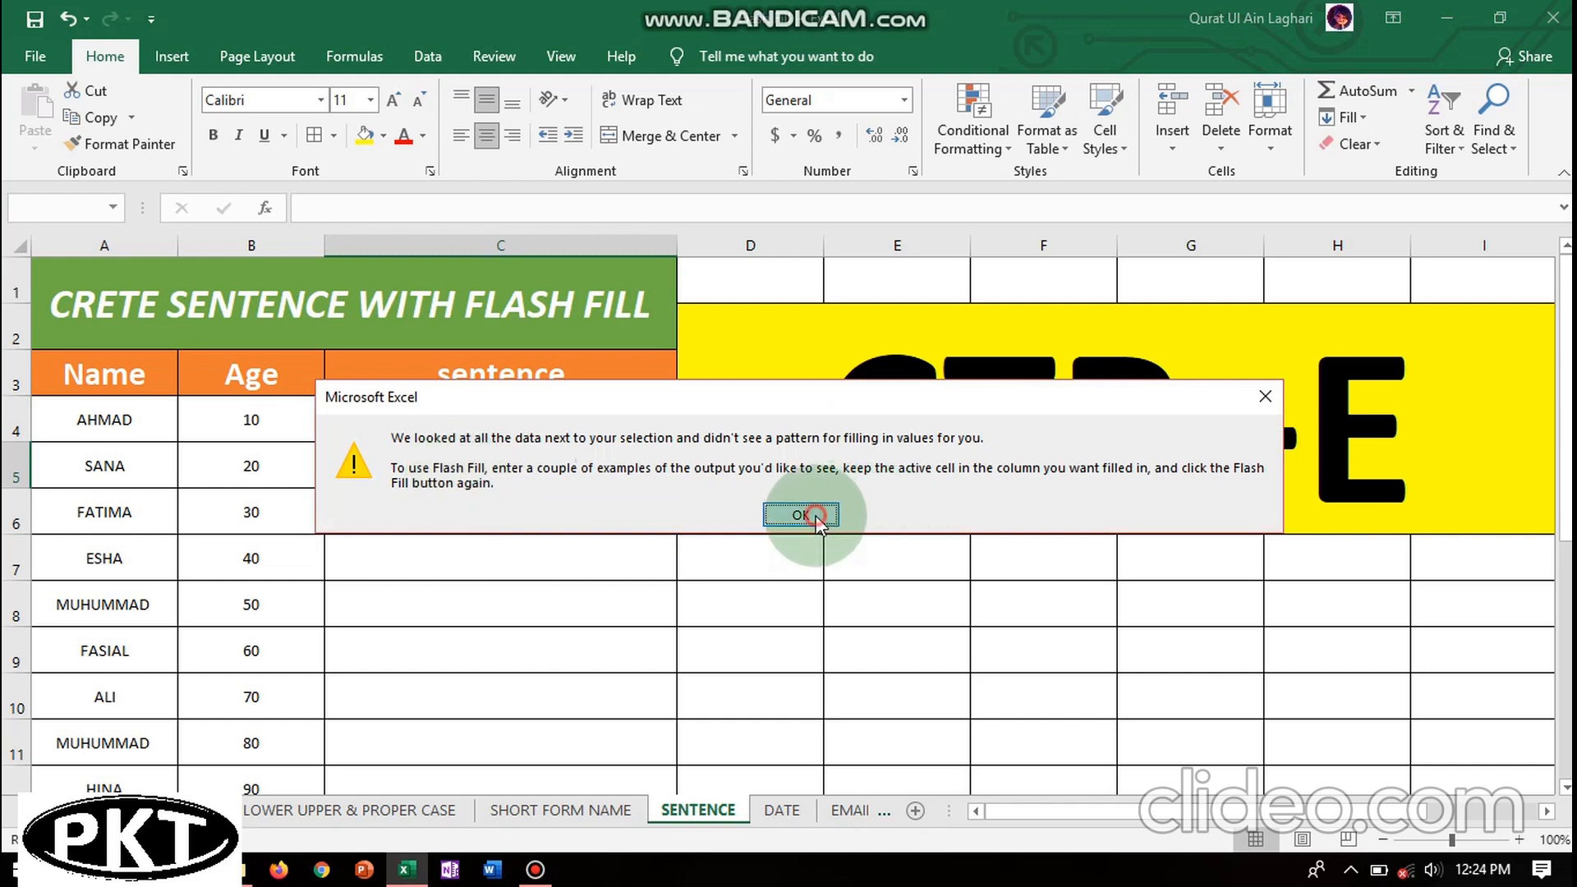
- Select C4:C13 and Flash Fill the sentences down to 'ADEELA IS 100 YEARS OLD'
left_click(461, 420)
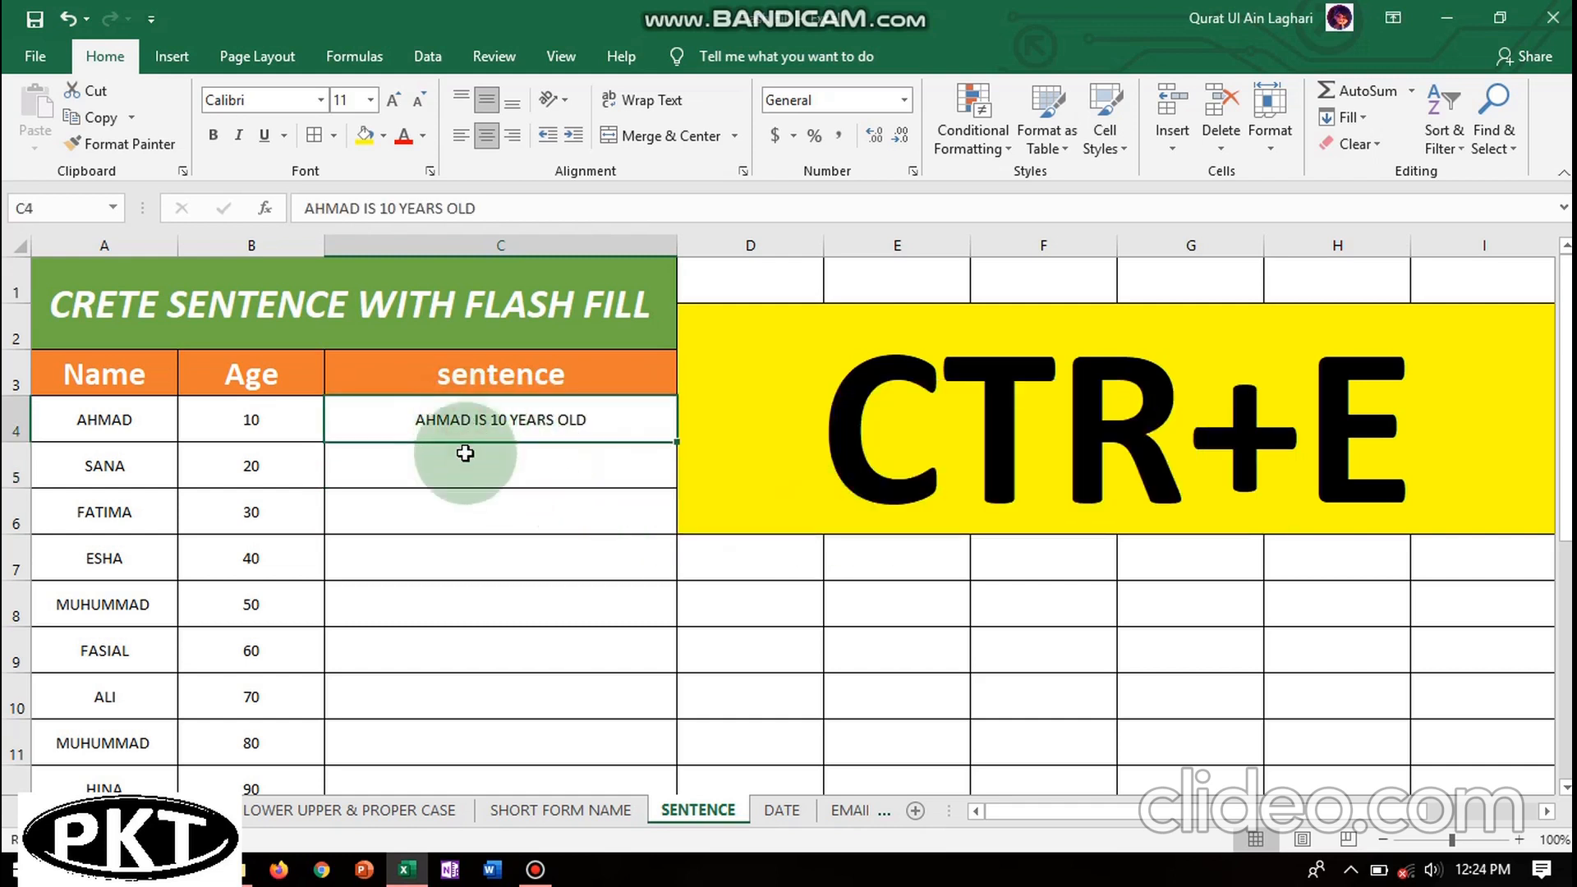
left_click_drag(465, 452, 479, 694)
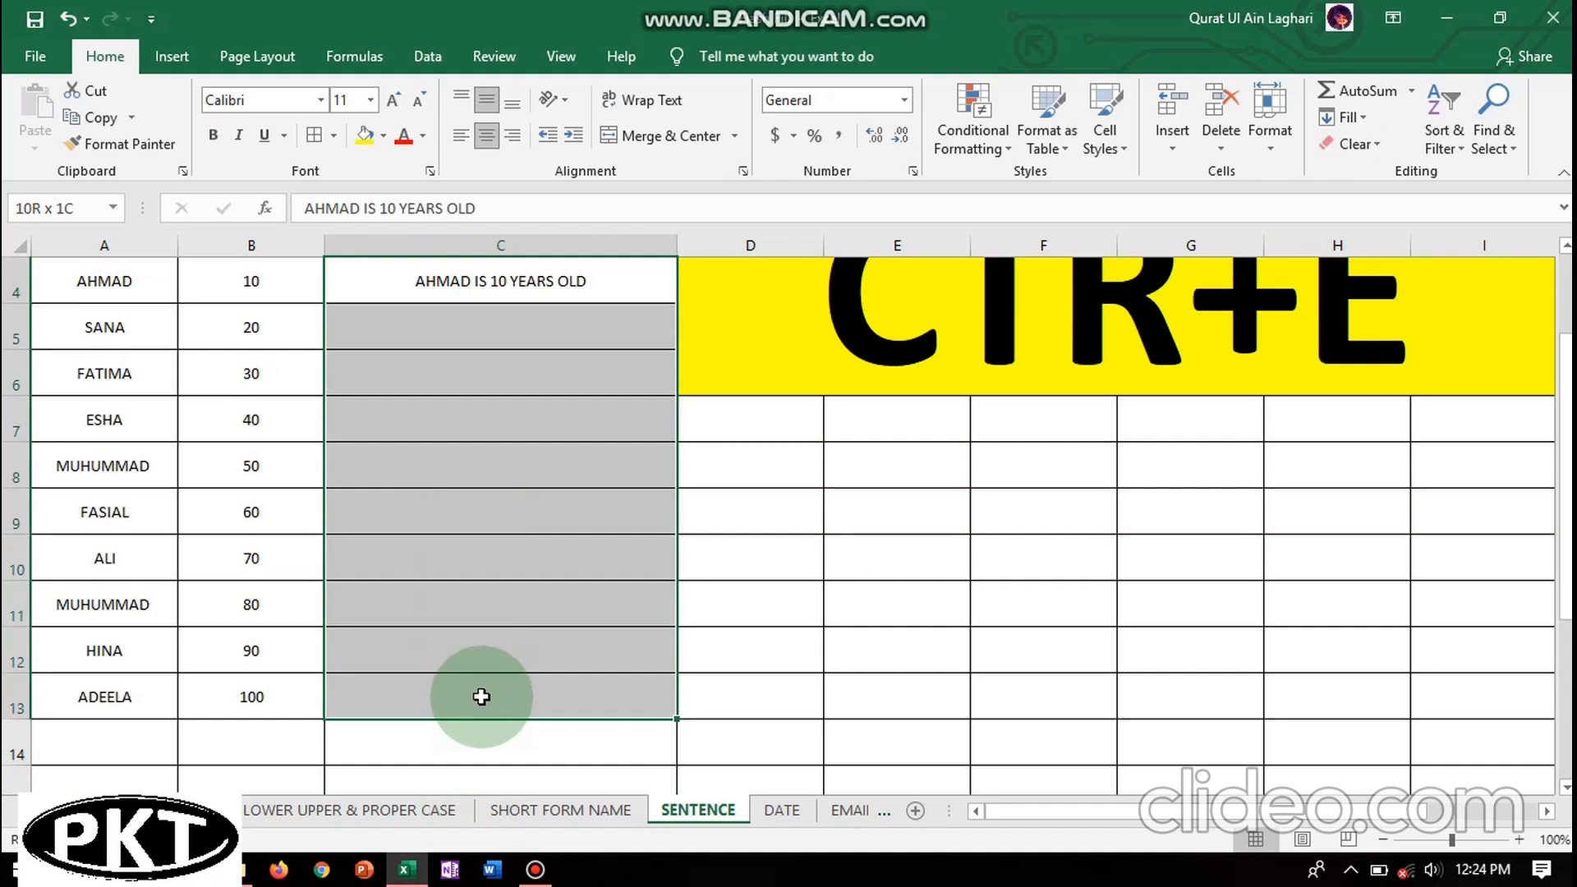
left_click(1368, 120)
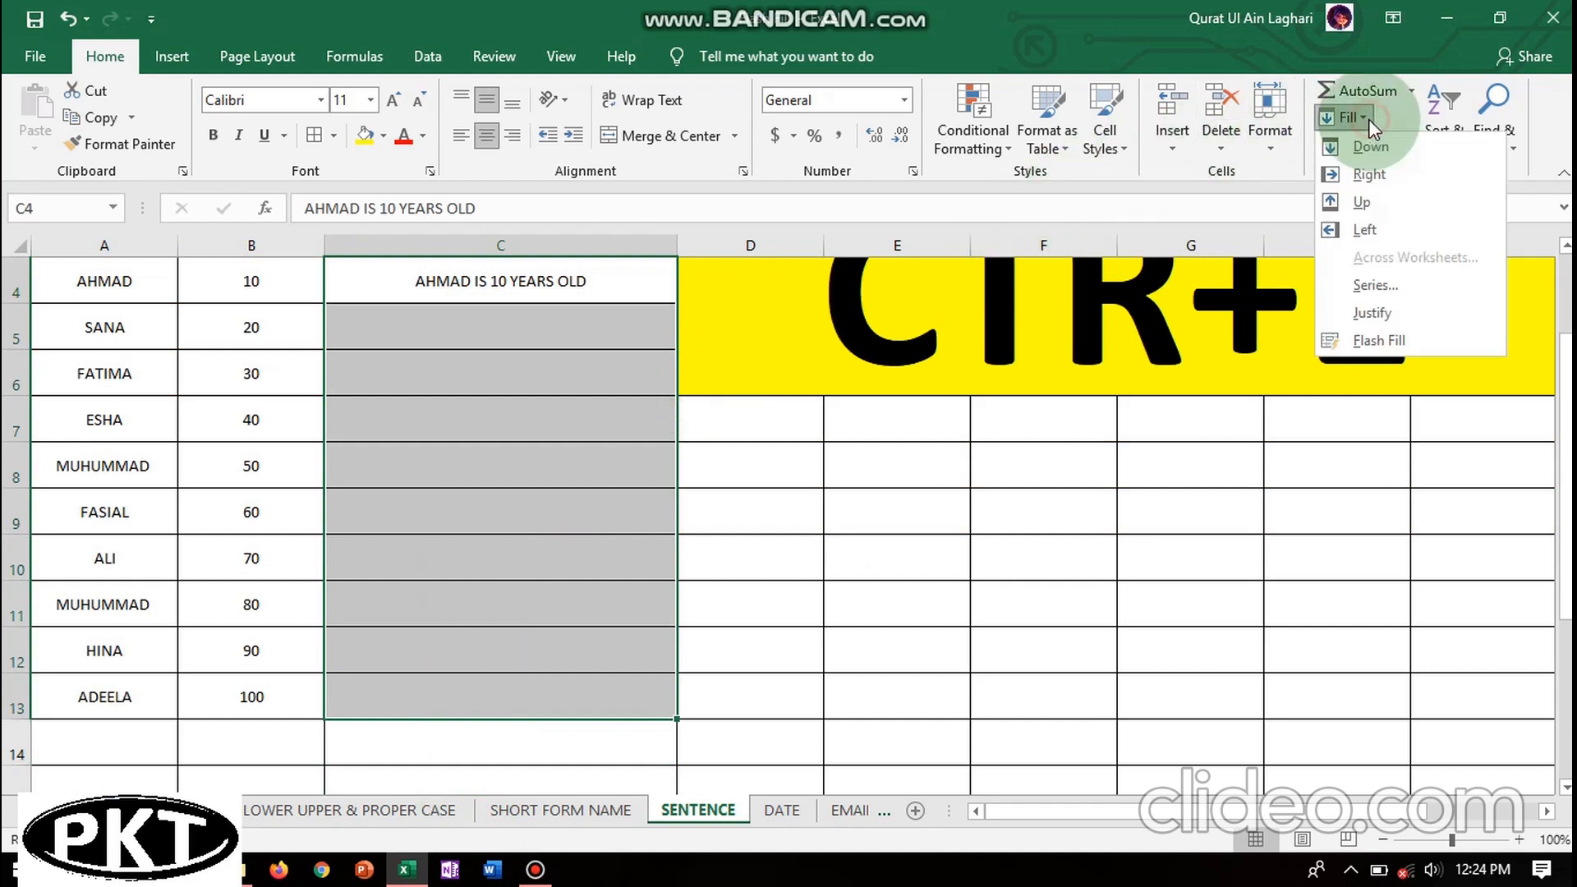
left_click(1380, 336)
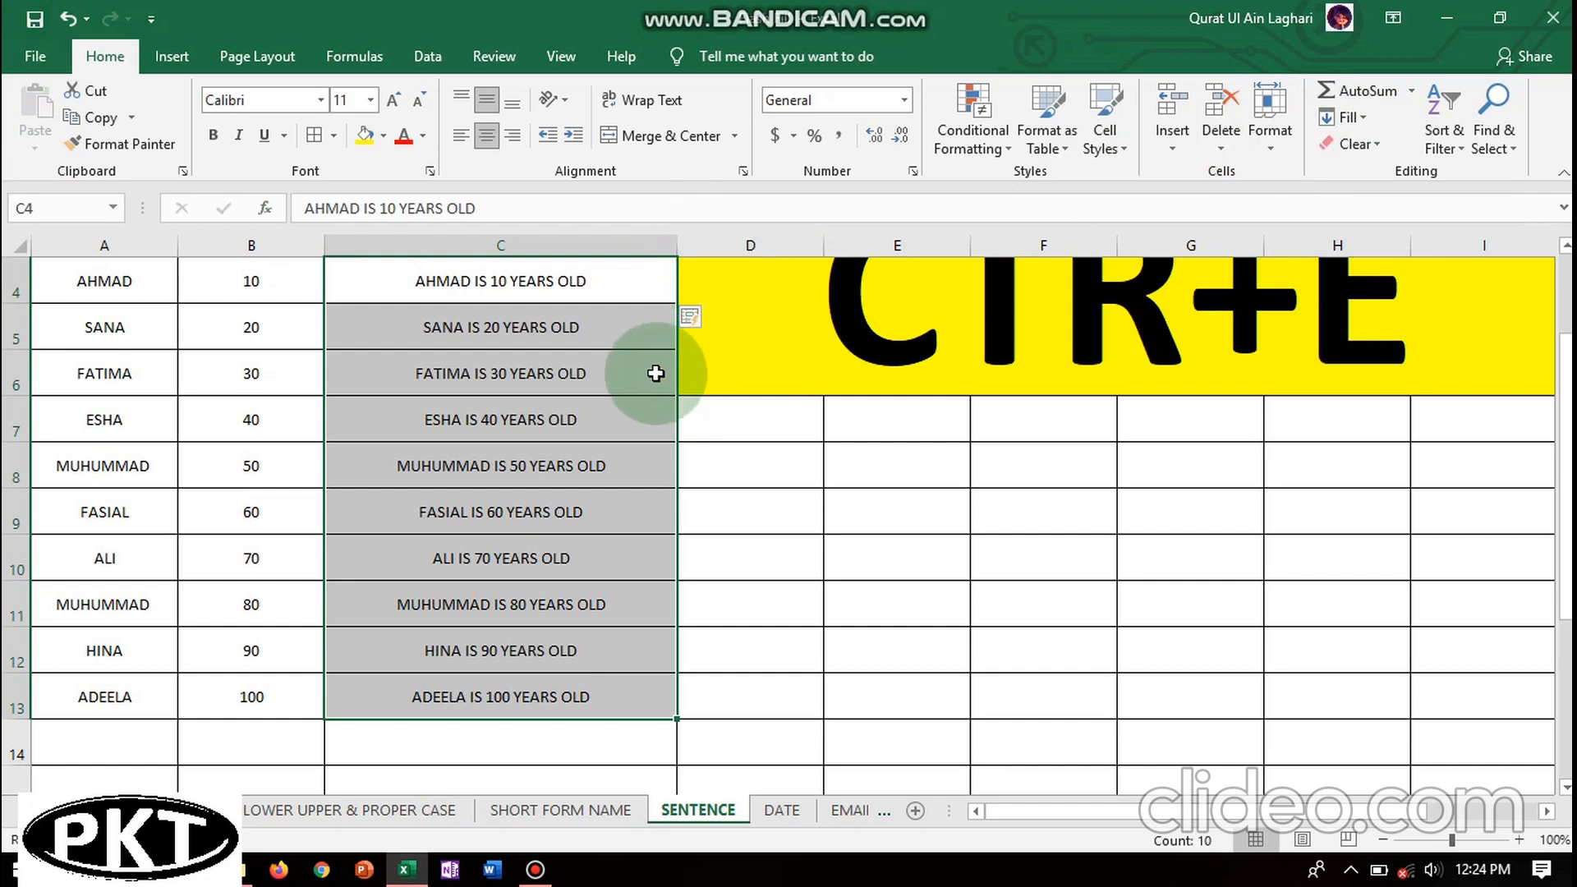
left_click(249, 376)
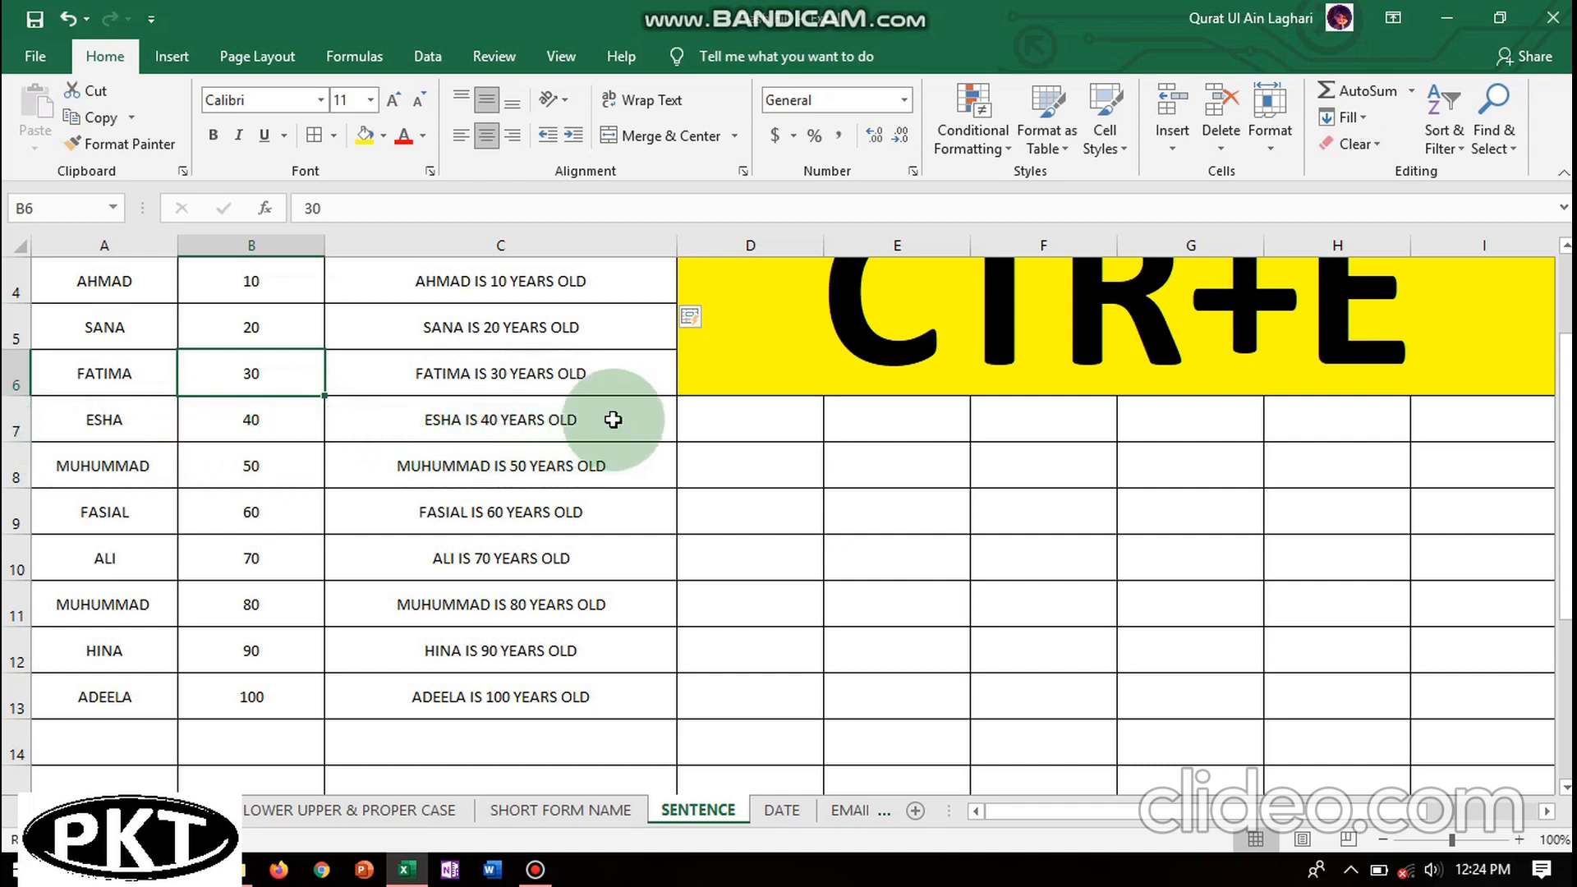
scroll(1563, 284, "up", 1)
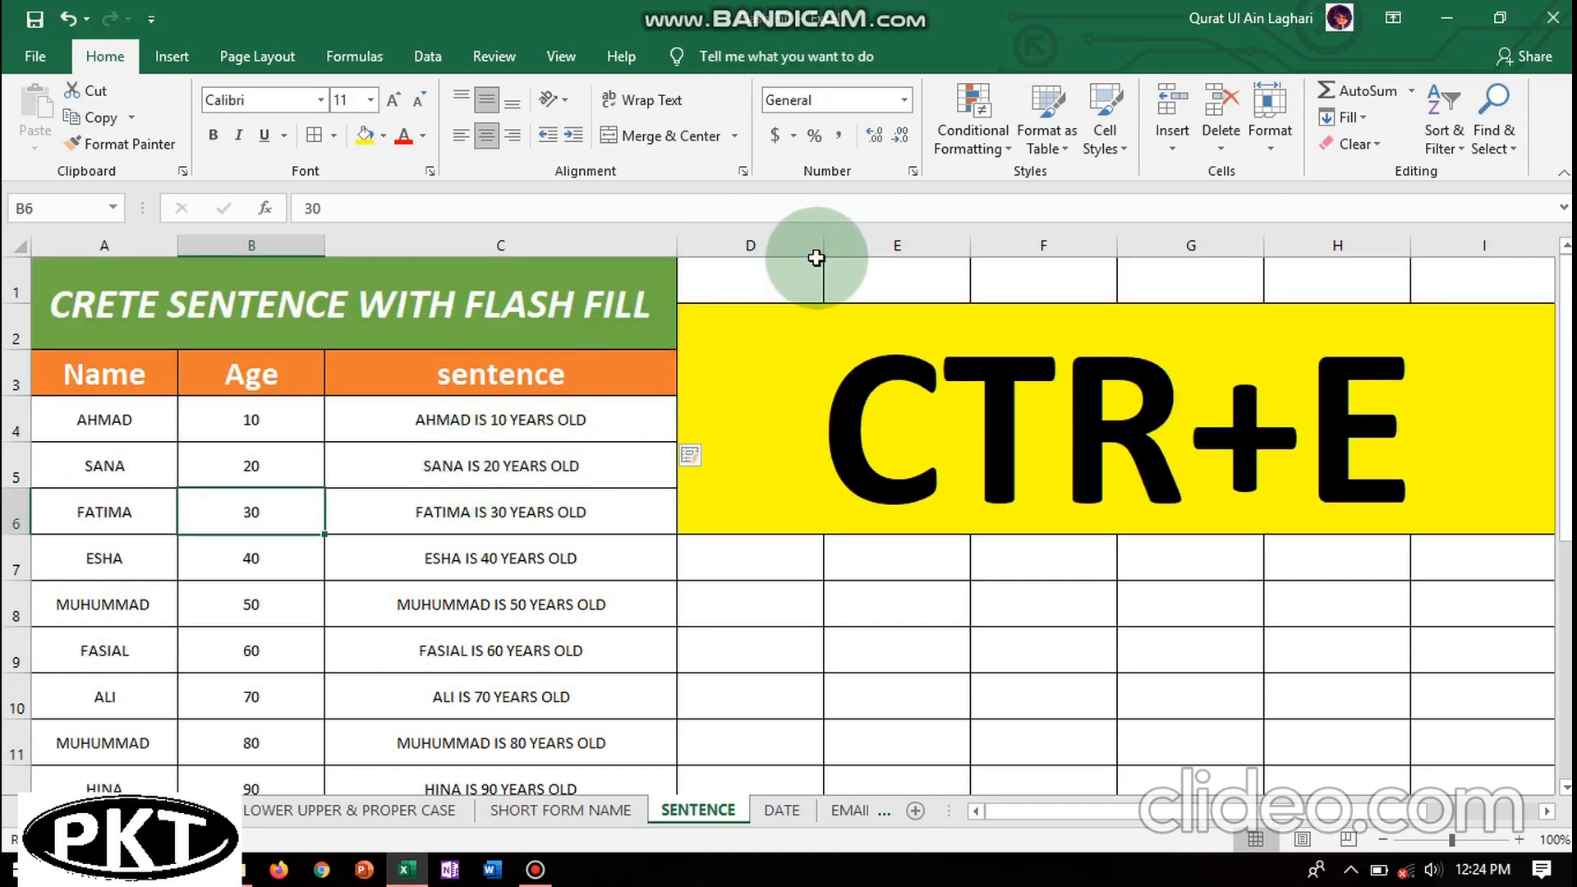
left_click(627, 261)
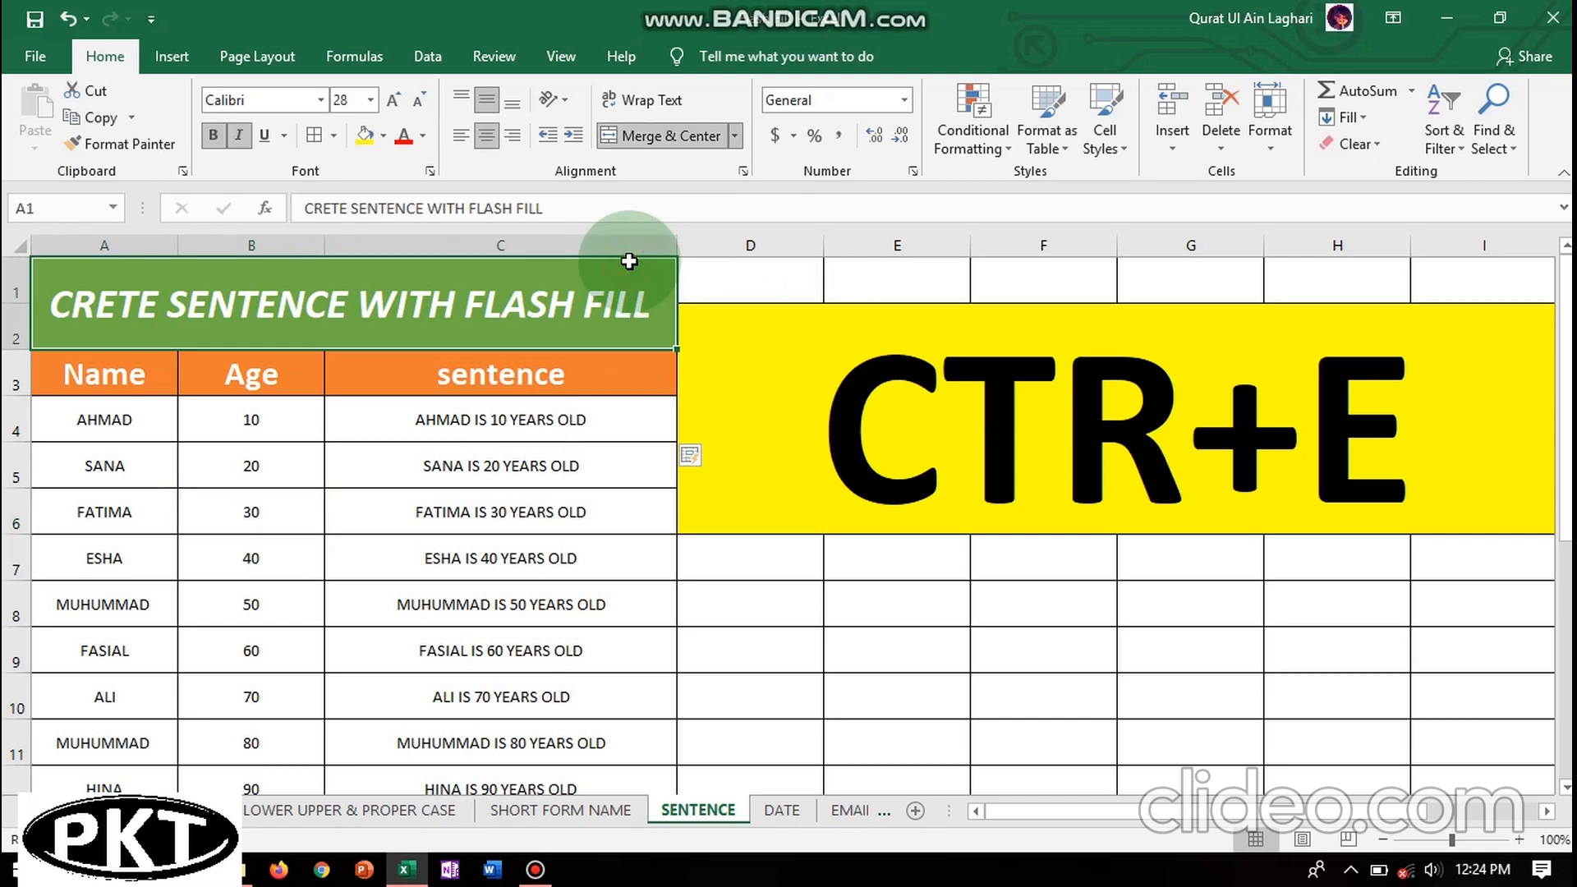
- Insert a blank column C before the sentences, widen it, and head it 'PROPER CASE'
left_click(571, 247)
right_click(573, 251)
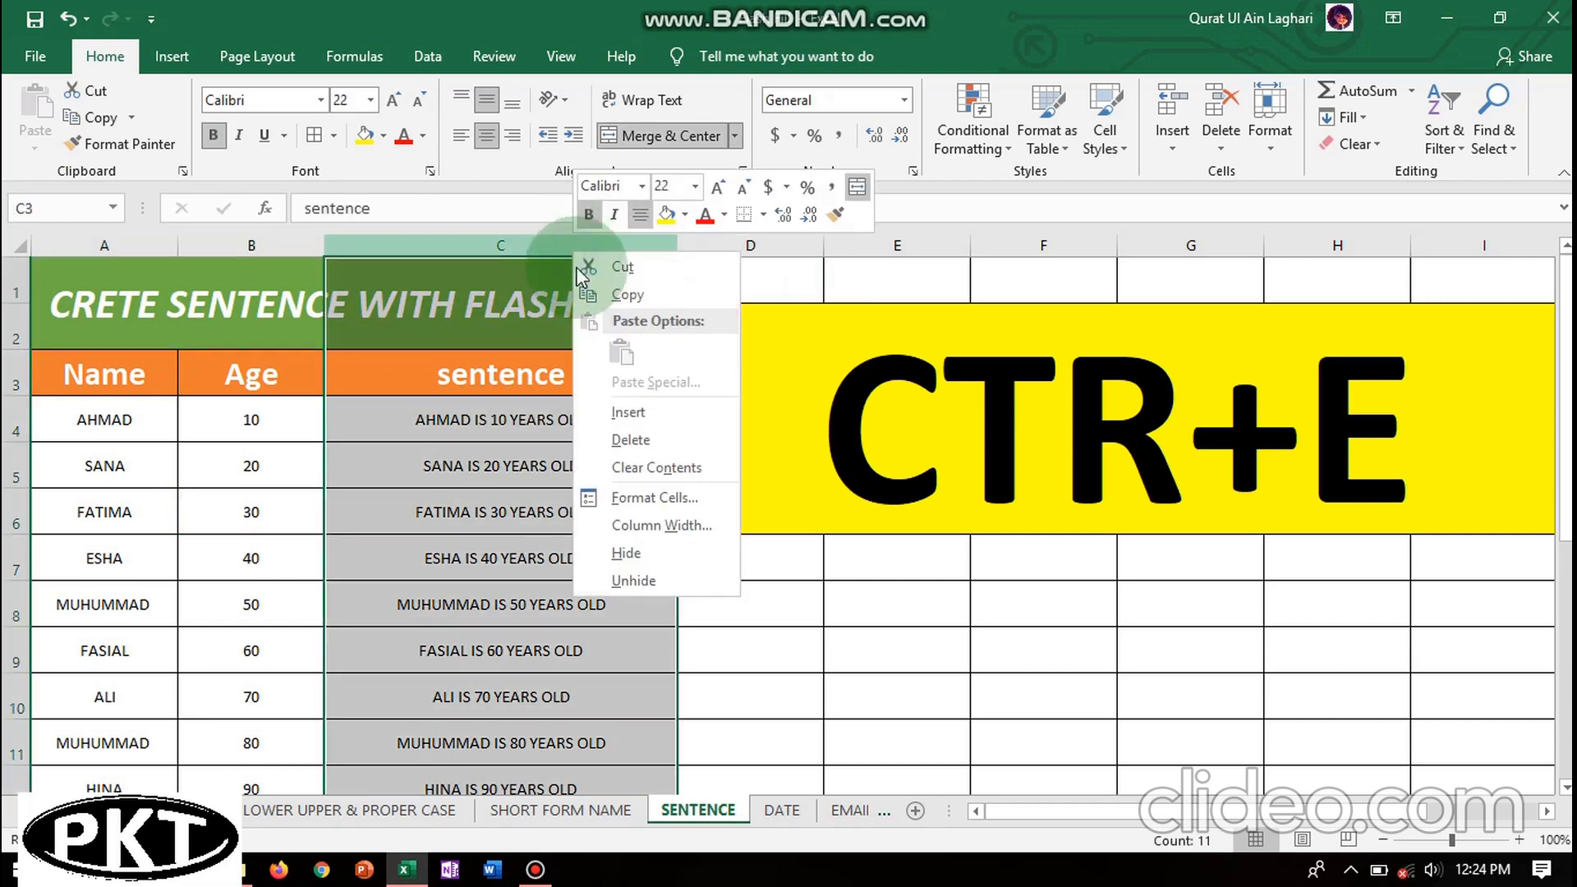
left_click(648, 414)
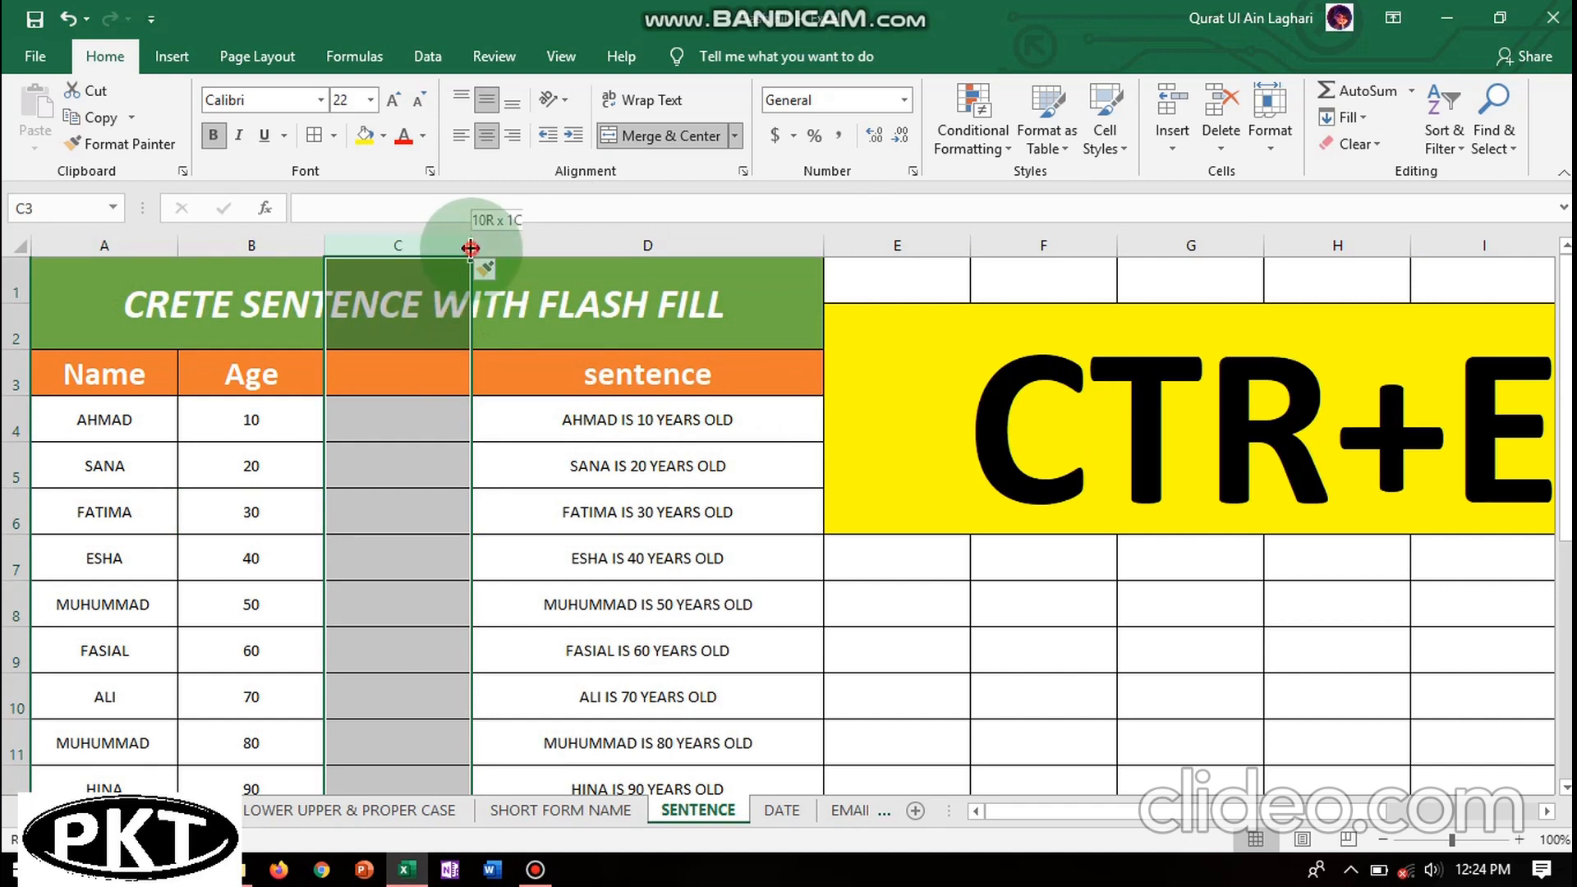
left_click_drag(471, 247, 727, 246)
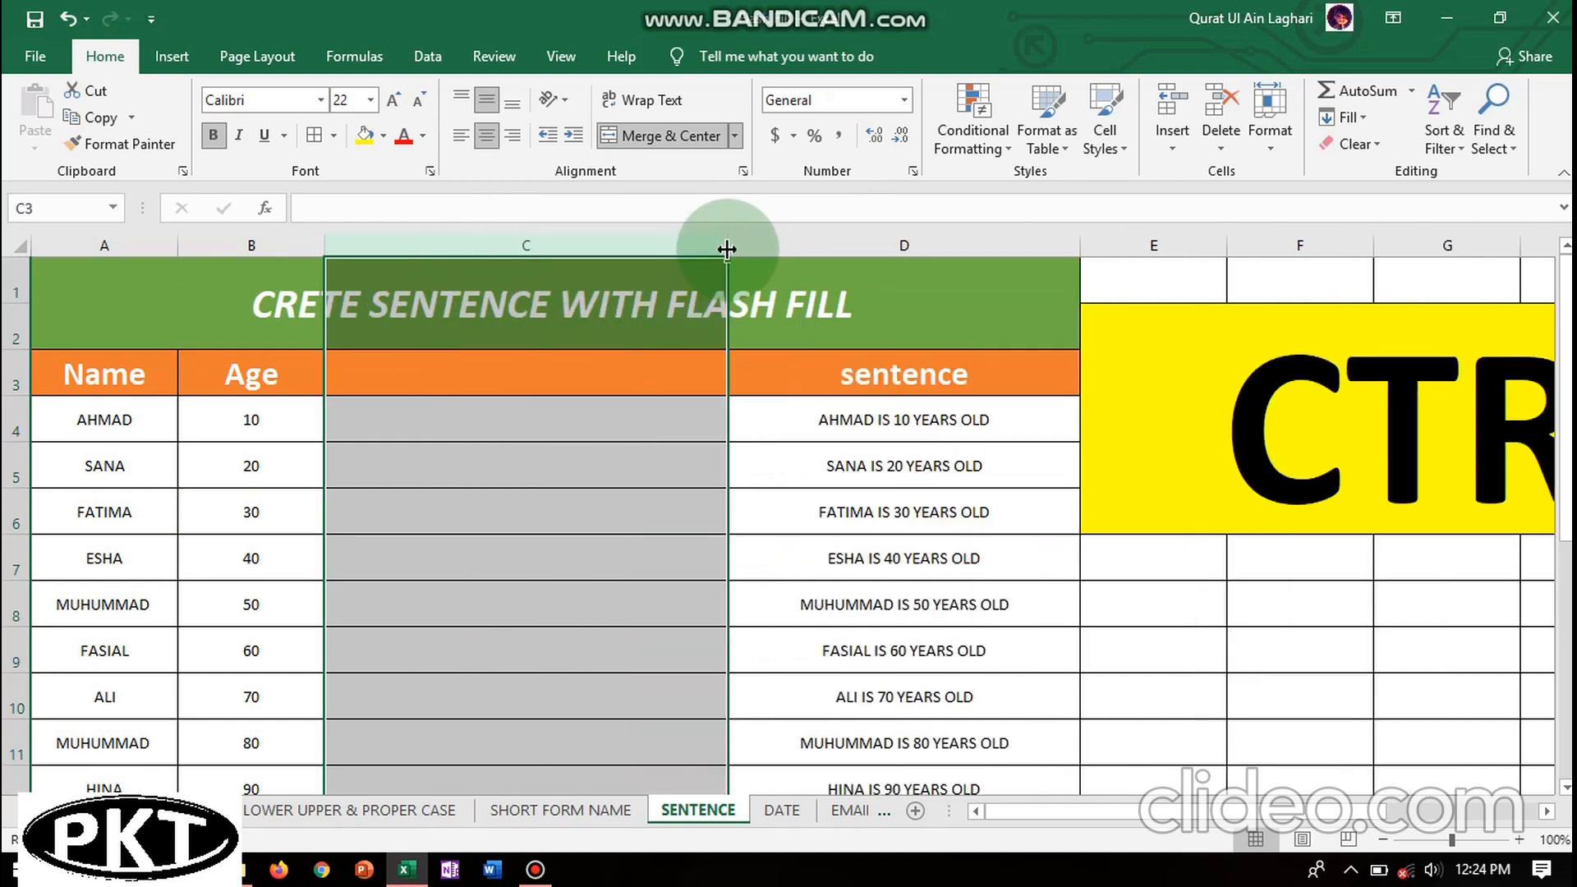
double_click(487, 375)
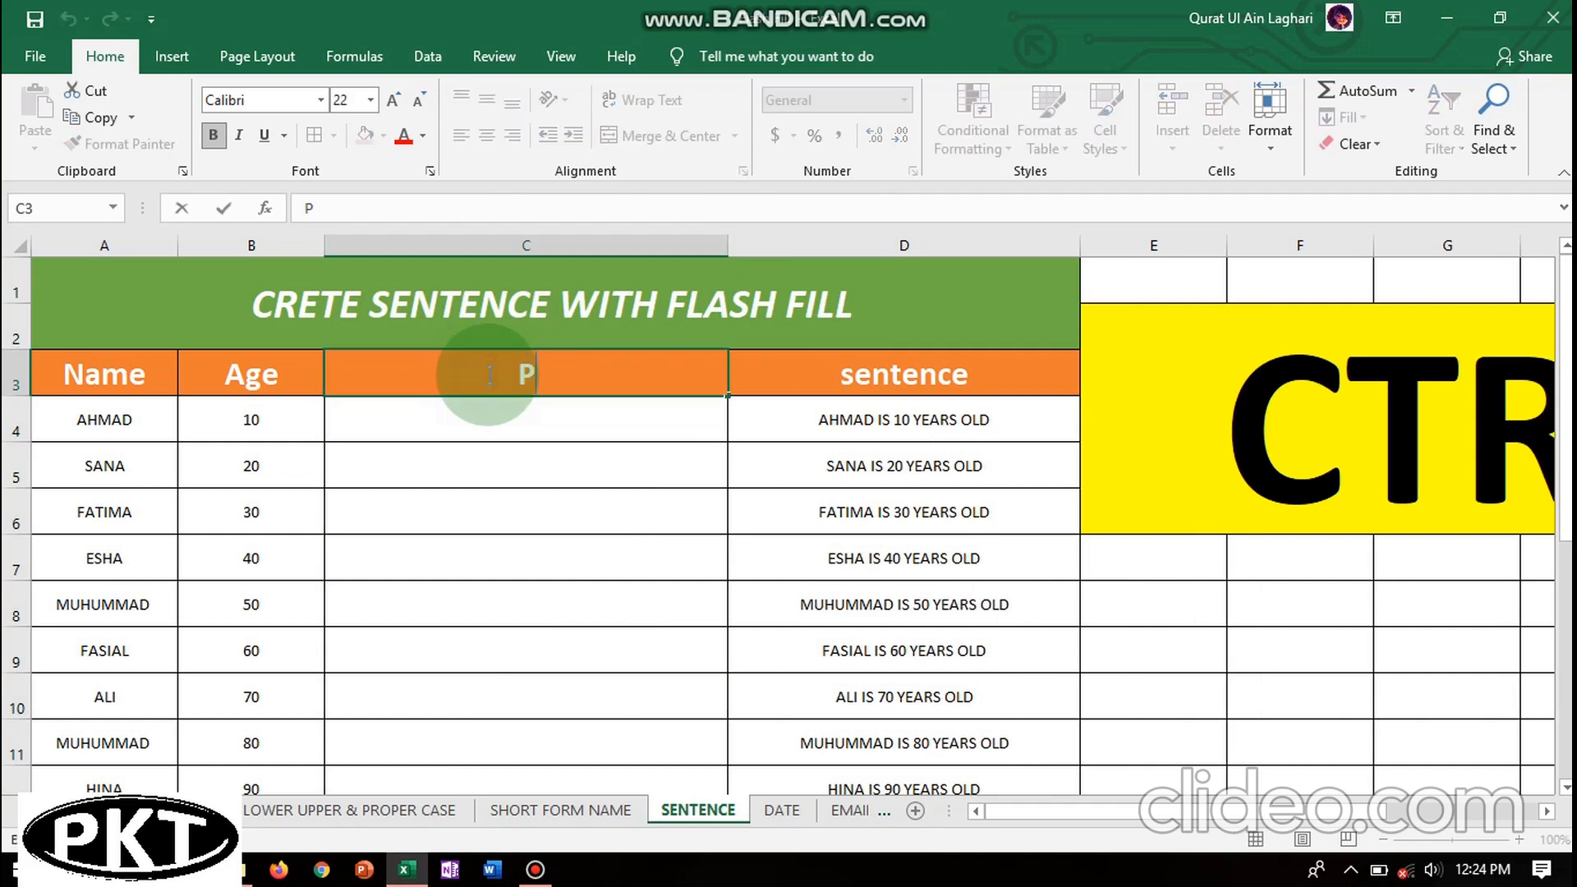
type("PROPER")
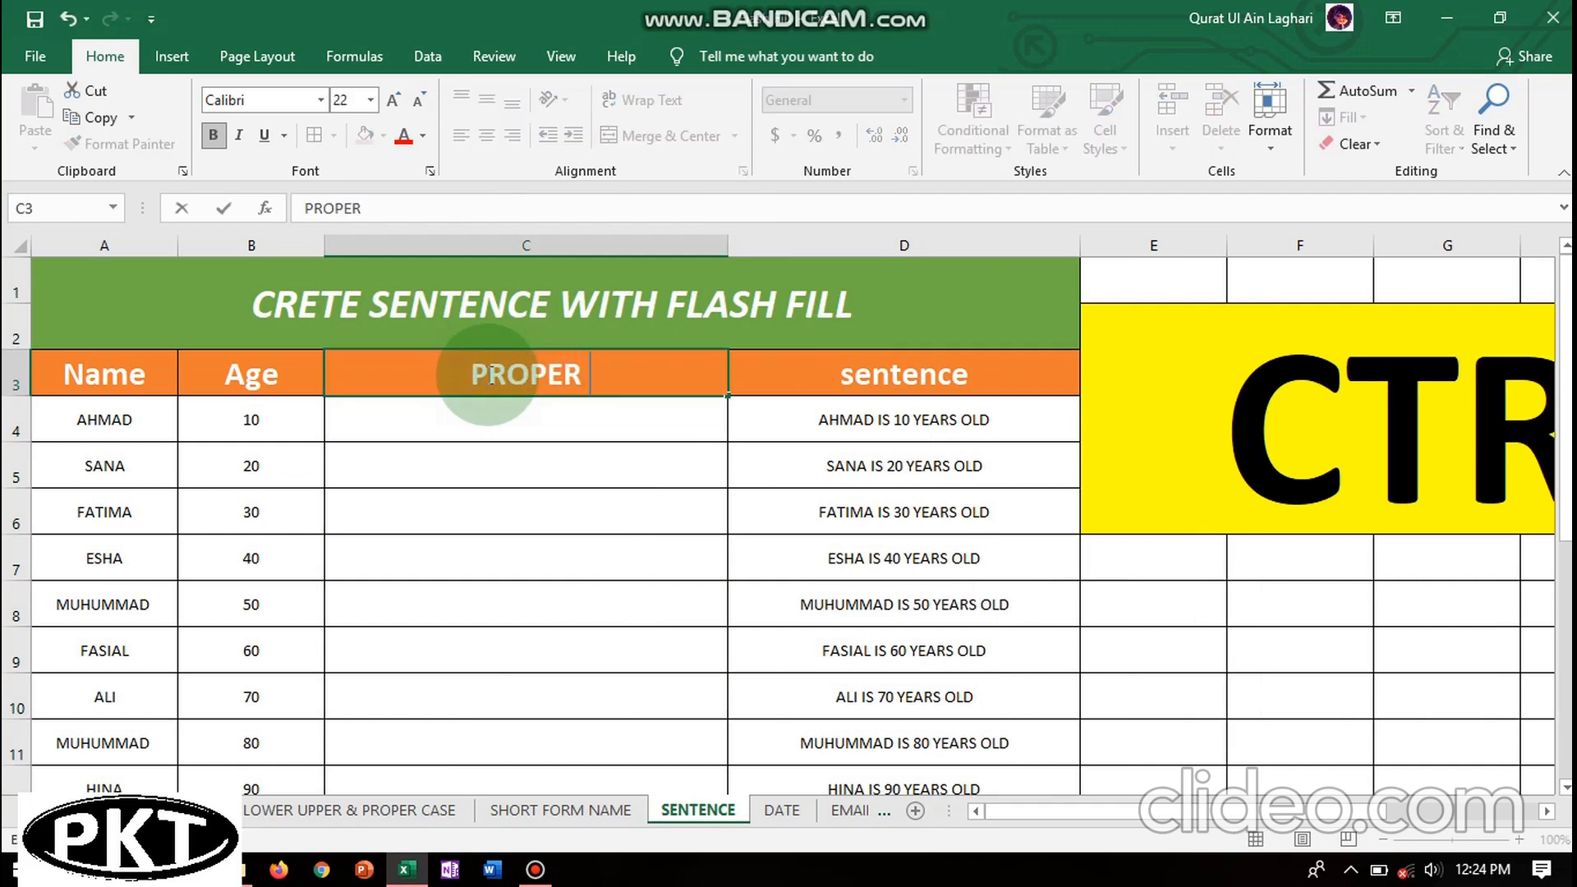
type(" CASE")
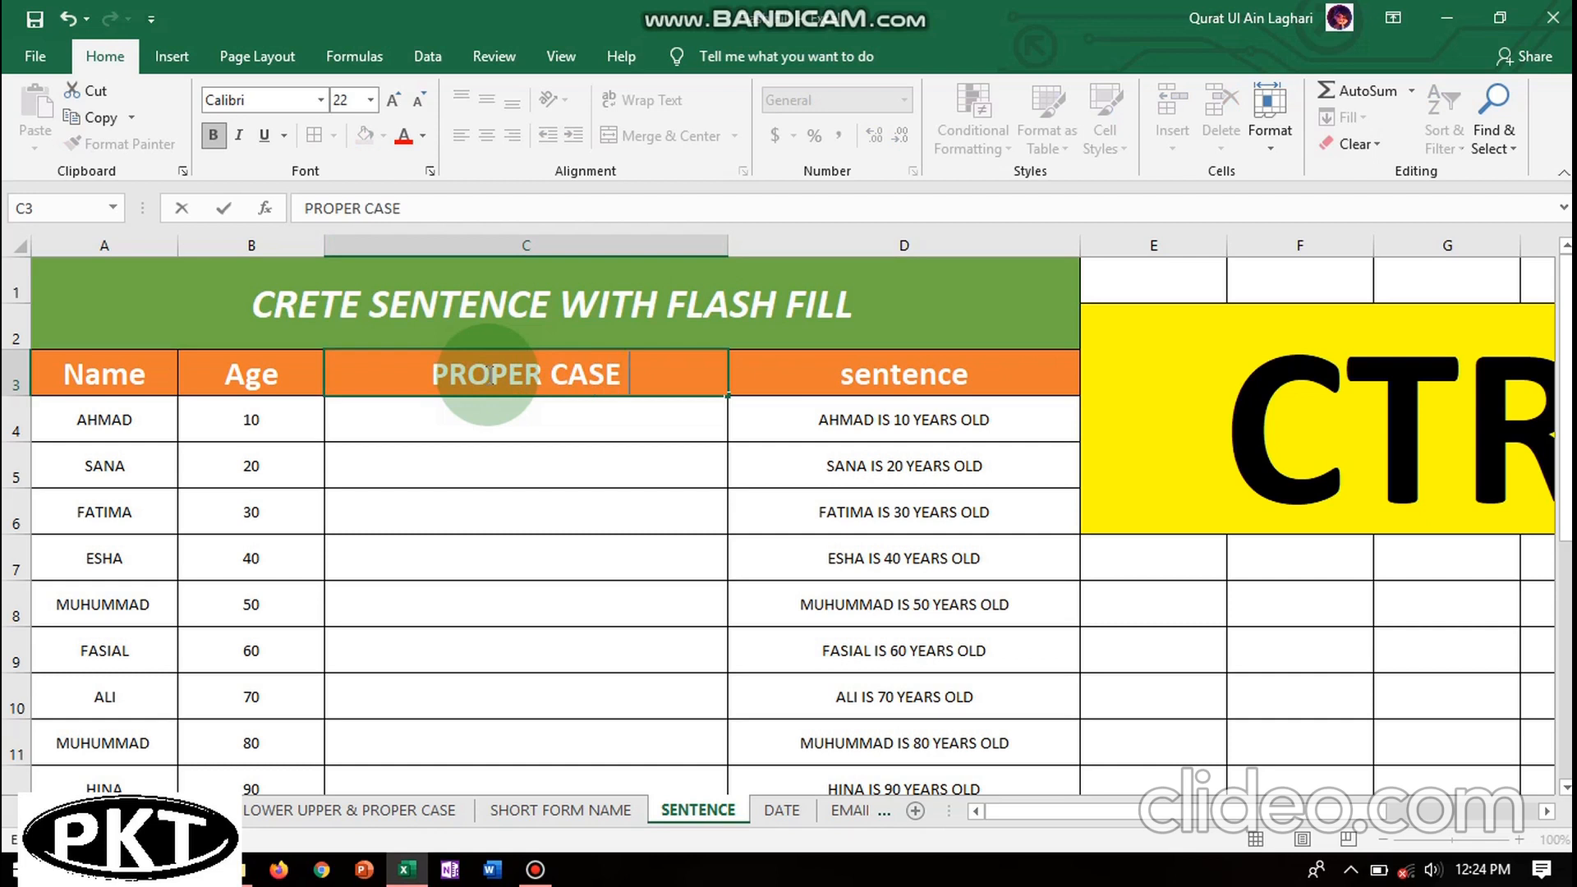
left_click(468, 411)
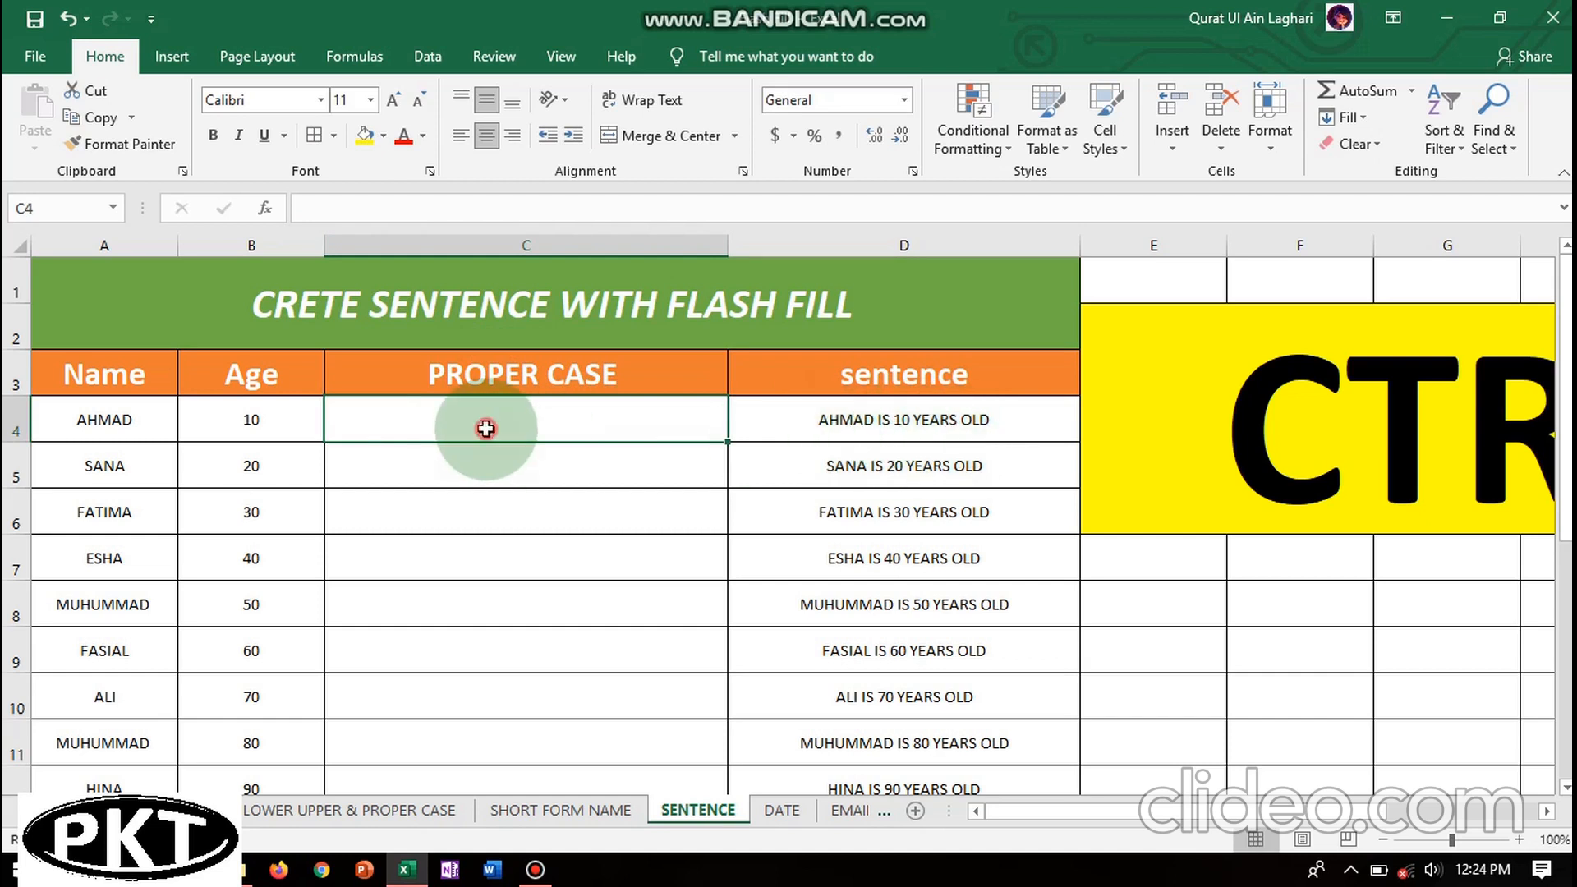
- Enter 'Ahmad Is 10 Years Old' in C4 as the PROPER CASE example
left_click(493, 514)
left_click(476, 426)
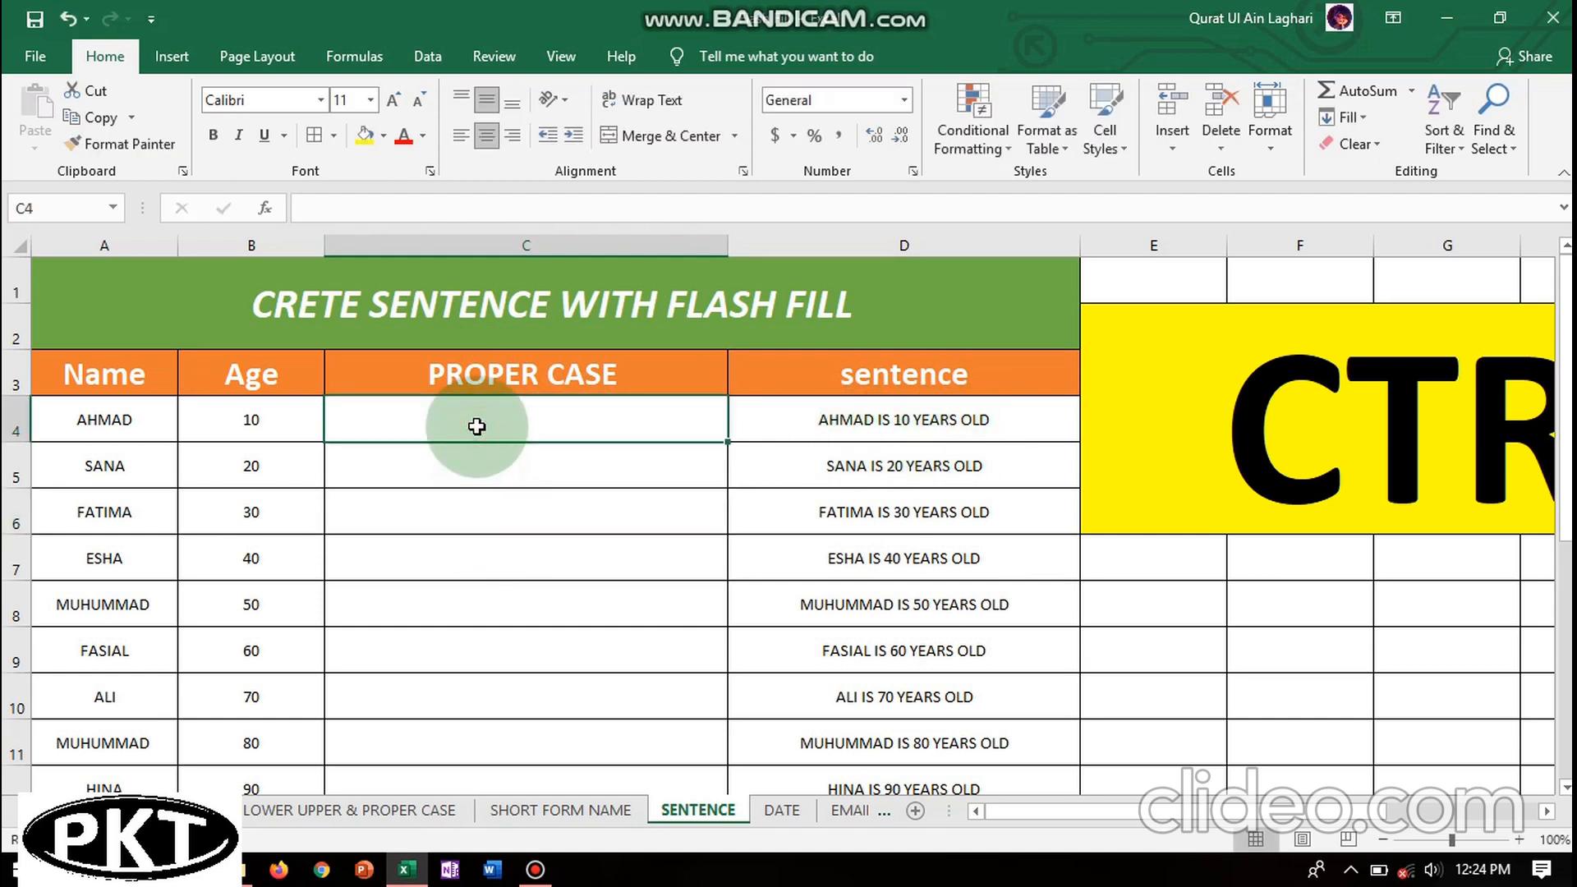
type("Ahmad Is 10 Years")
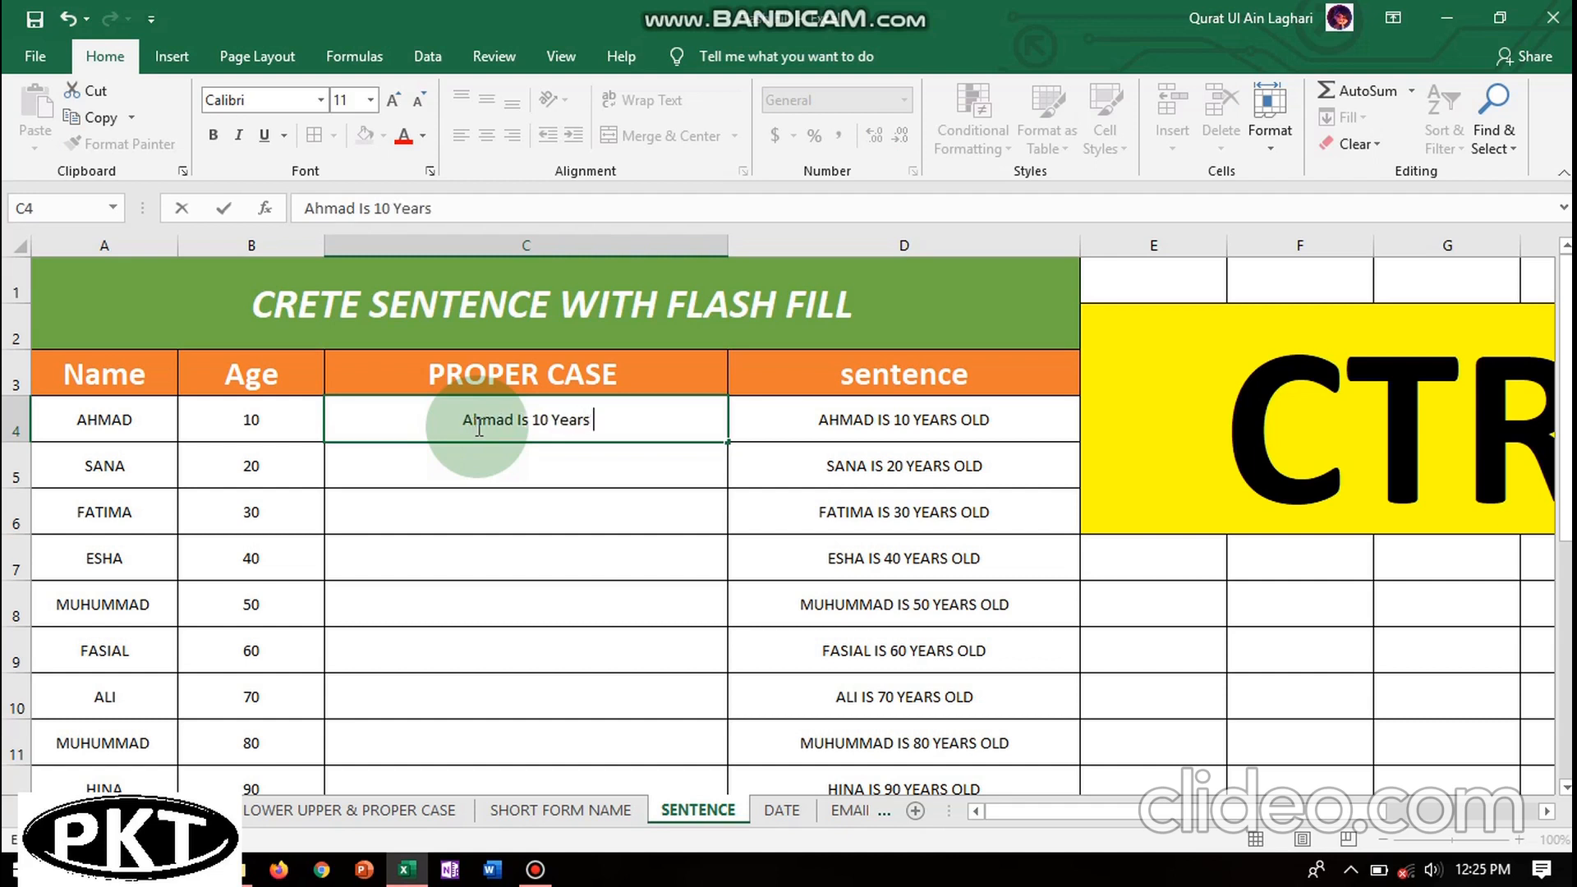
type("Ol")
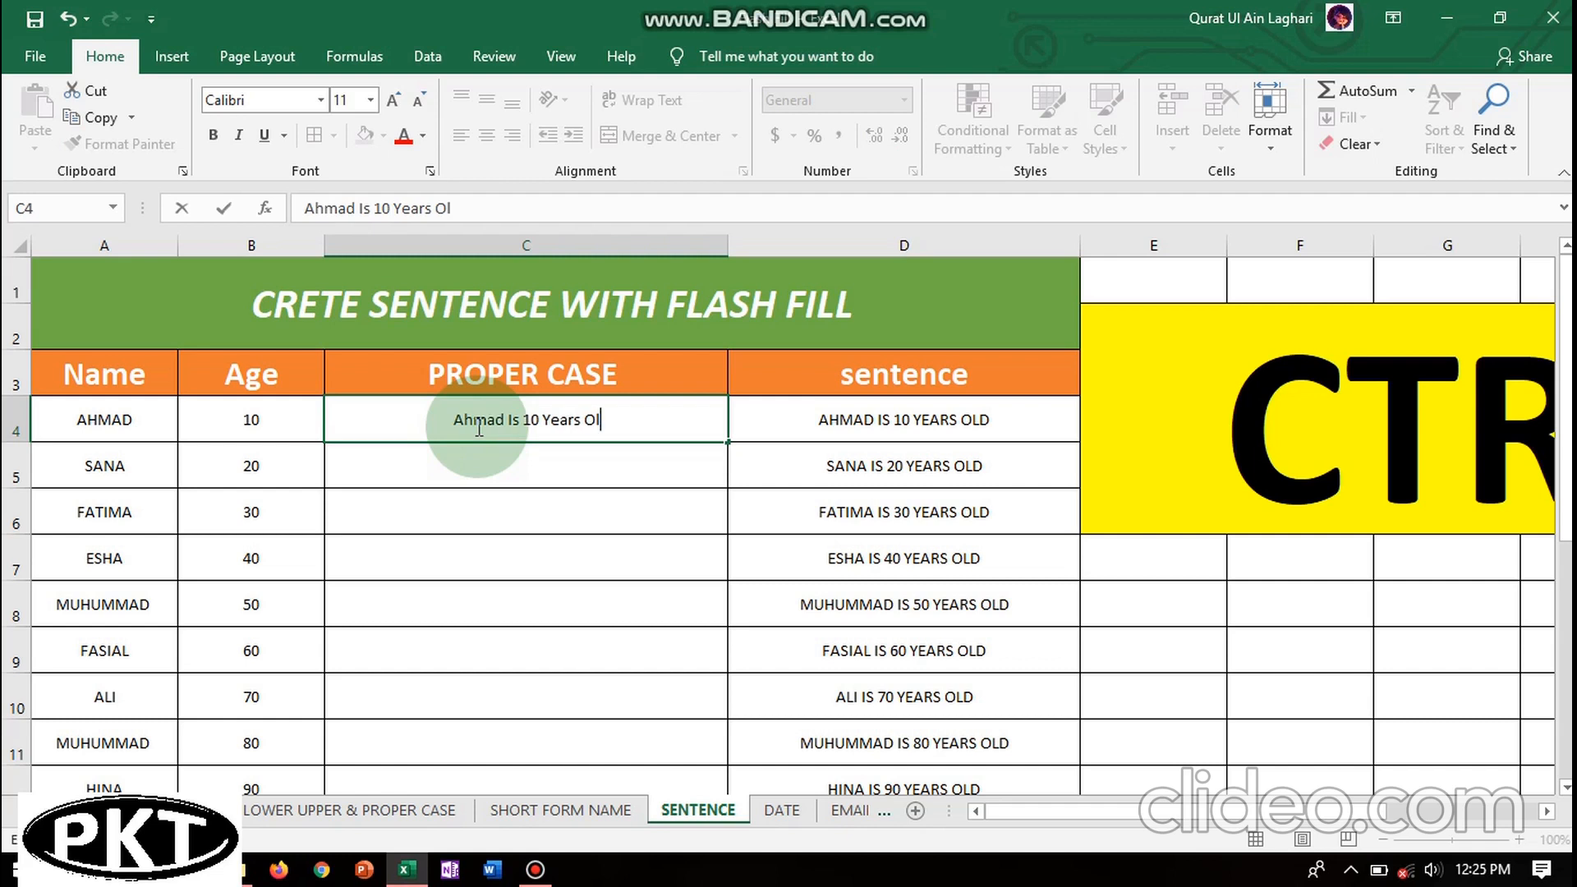
type("d")
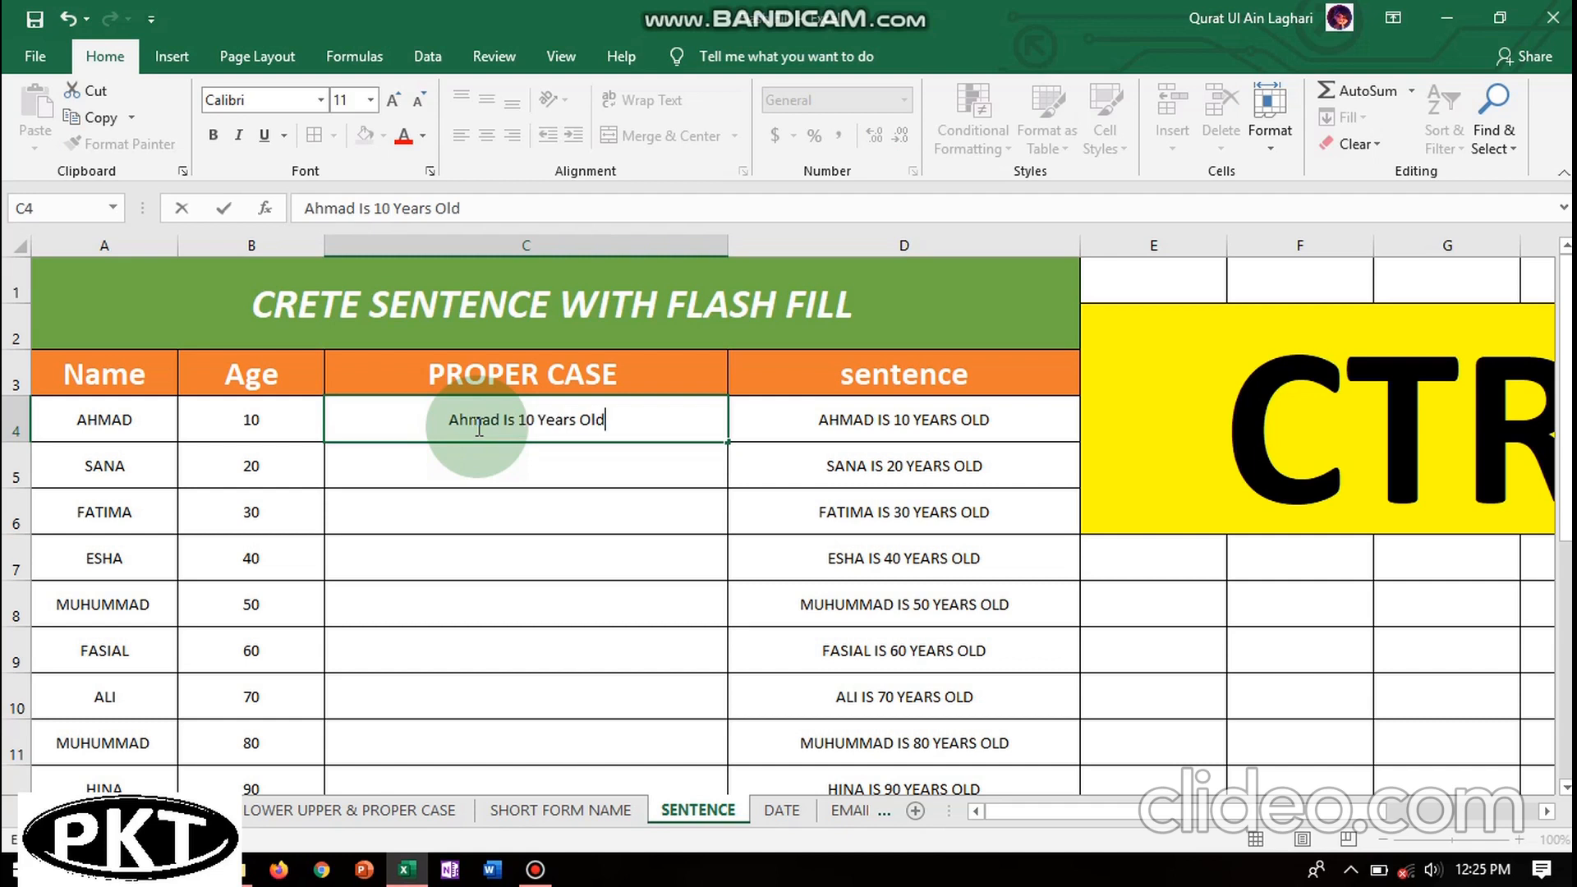
left_click(599, 469)
- Select from C4 down through the PROPER CASE cells to be filled
left_click(529, 419)
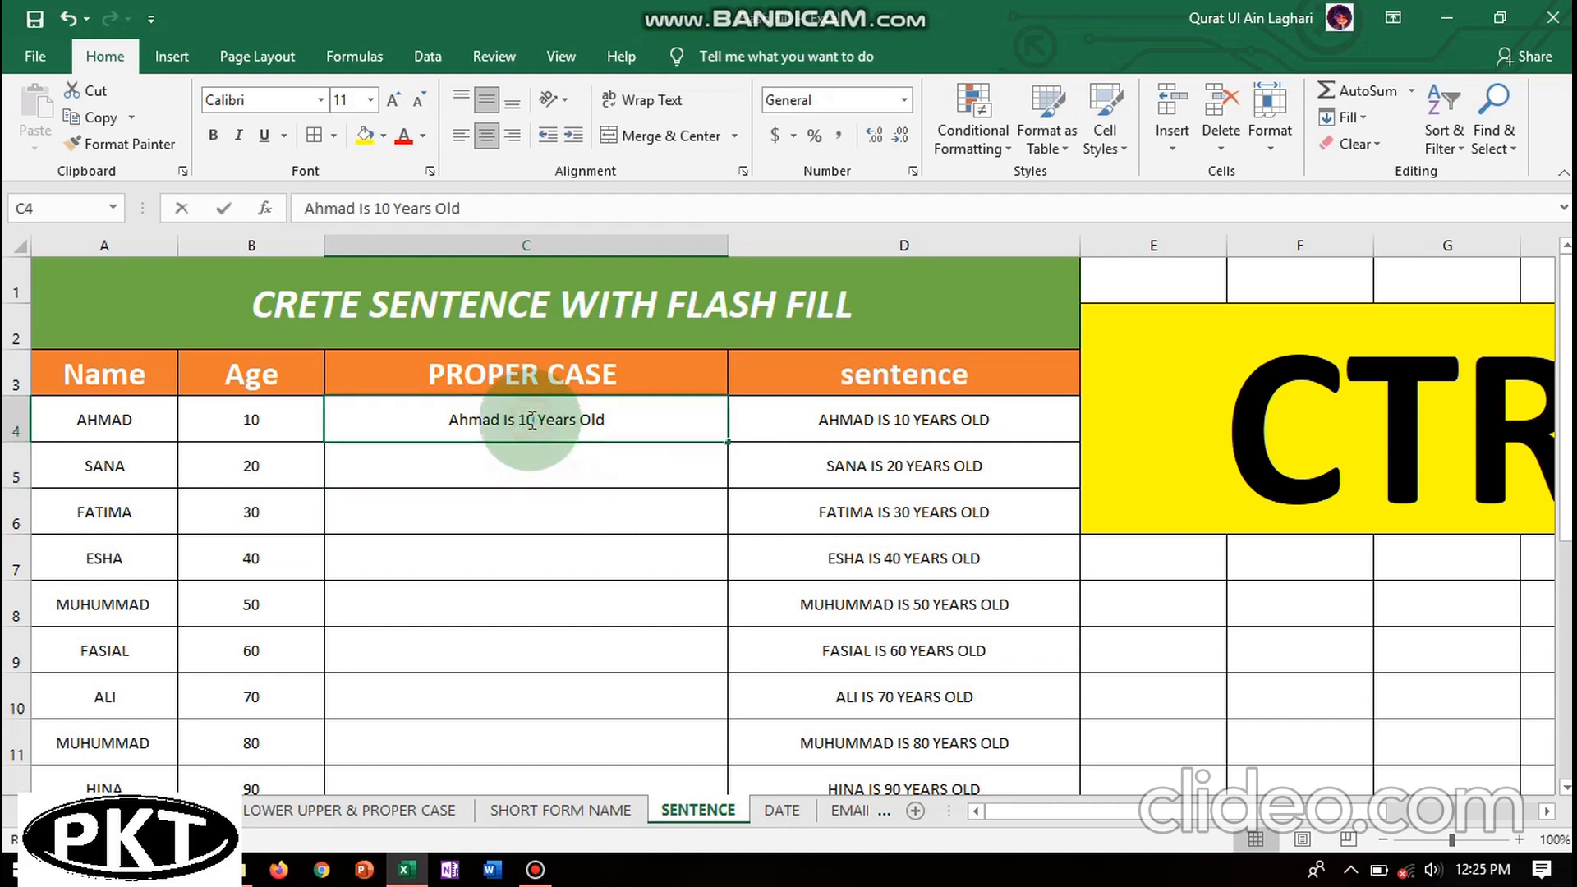
left_click(521, 484)
left_click(514, 415)
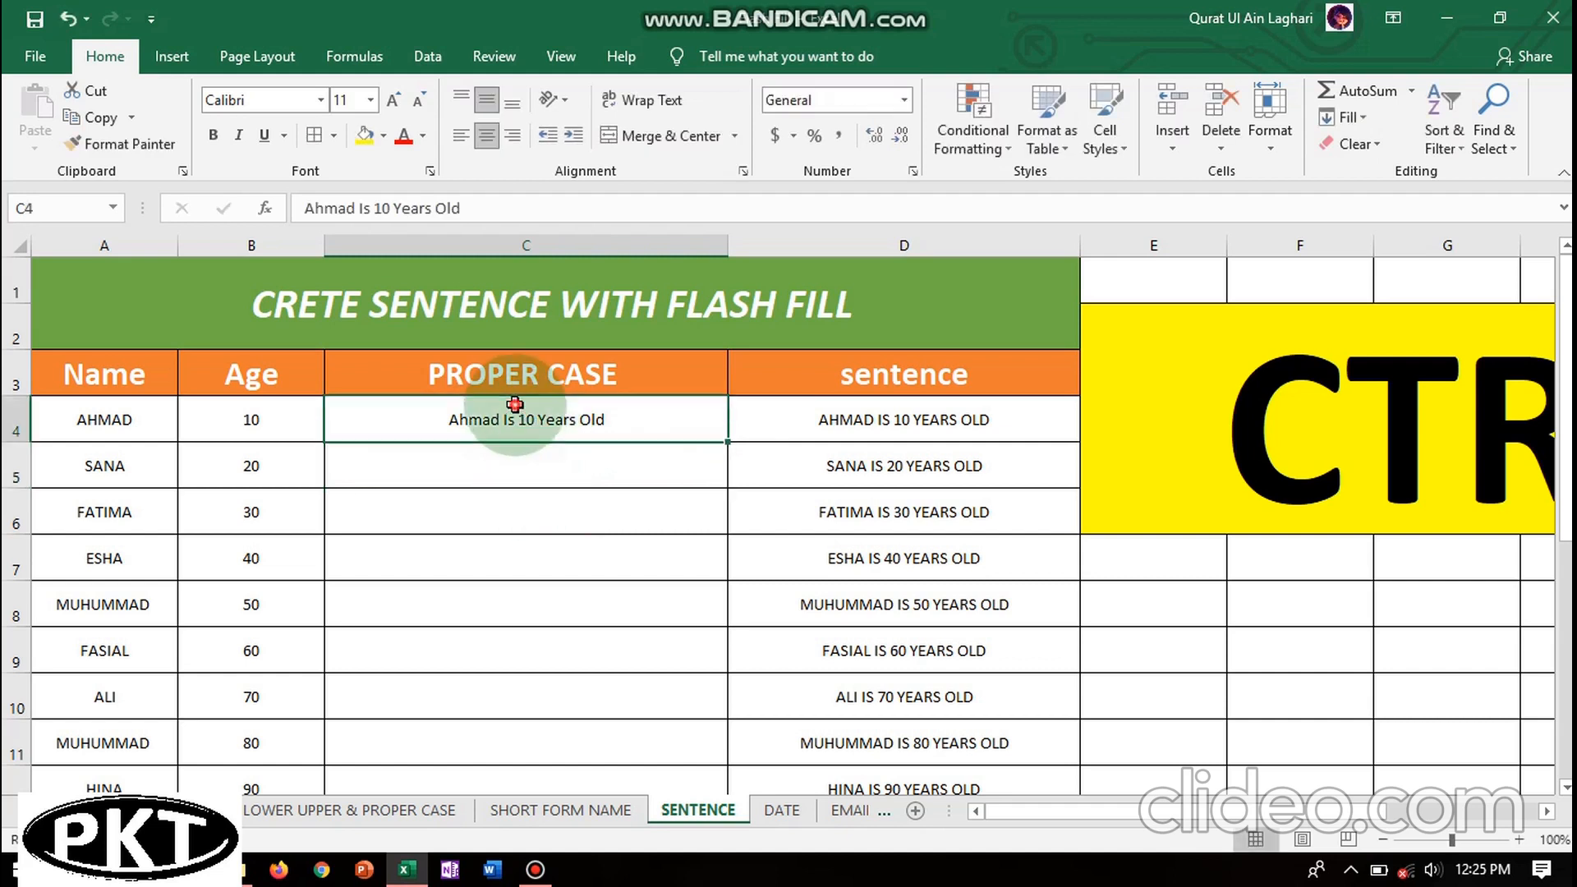
left_click(510, 480)
left_click_drag(503, 415, 539, 658)
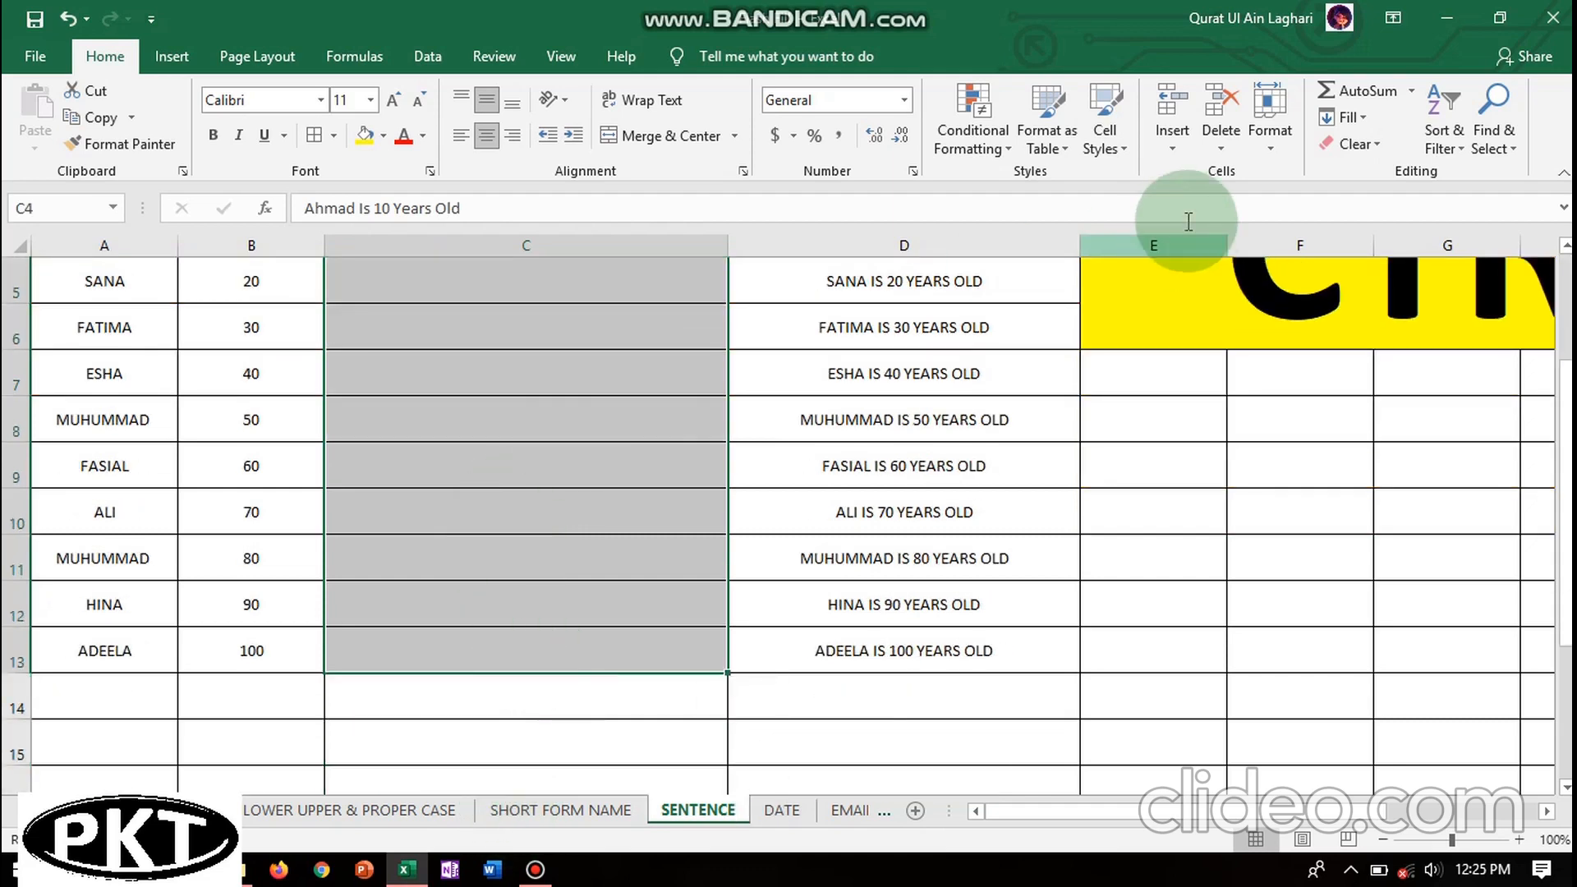
- Flash Fill the proper-case sentences into C4:C13, then switch to the LOWER UPPER & PROPER CASE sheet
left_click(1362, 116)
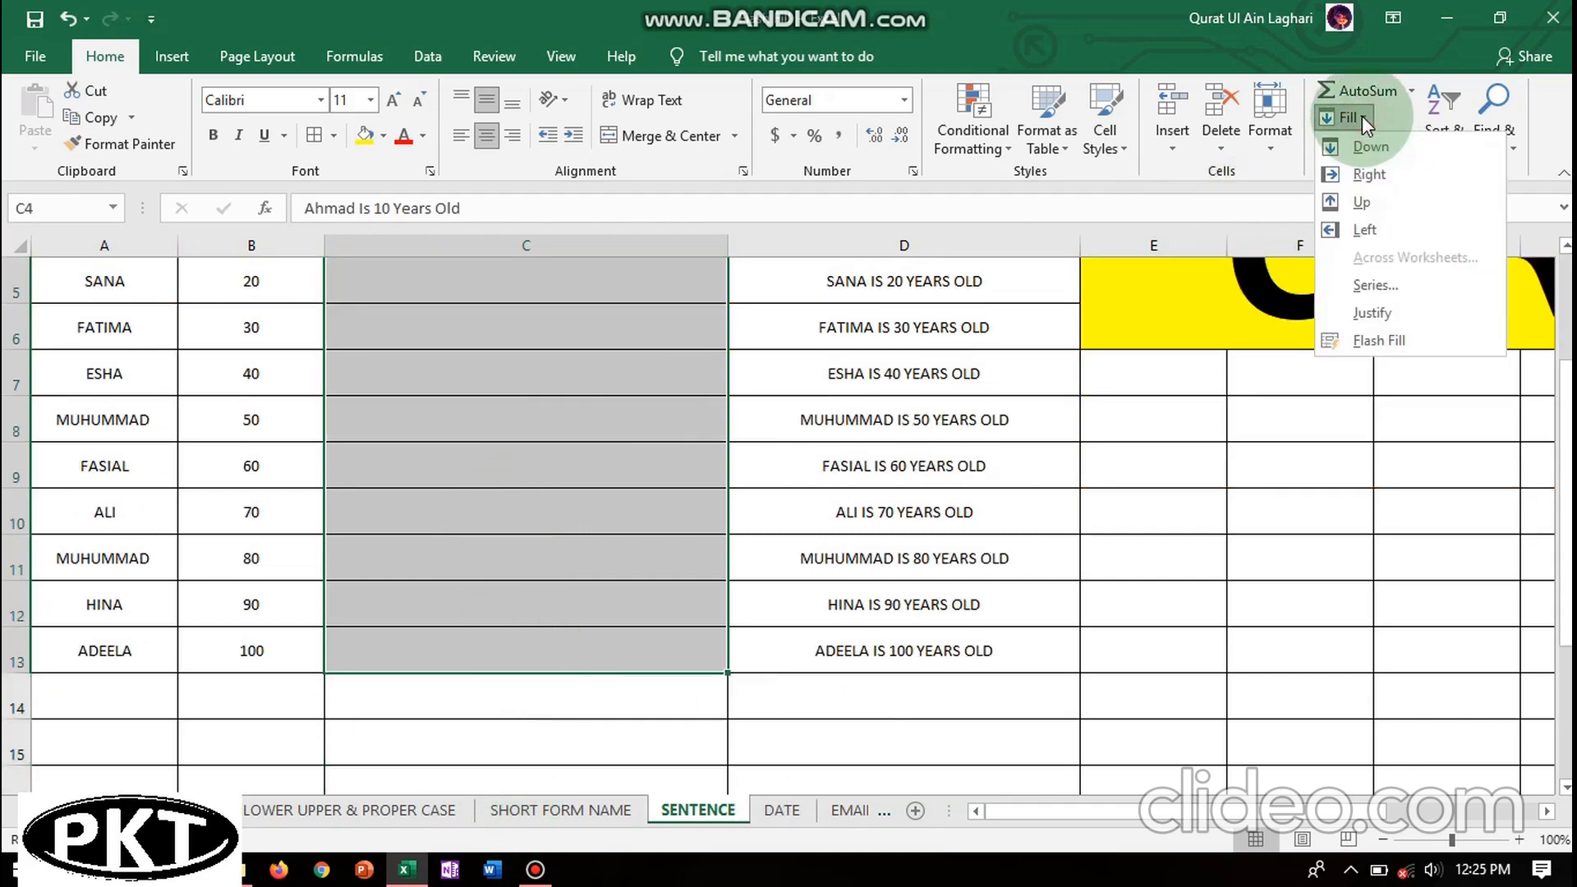
left_click(1385, 342)
scroll(1383, 342, "up", 2)
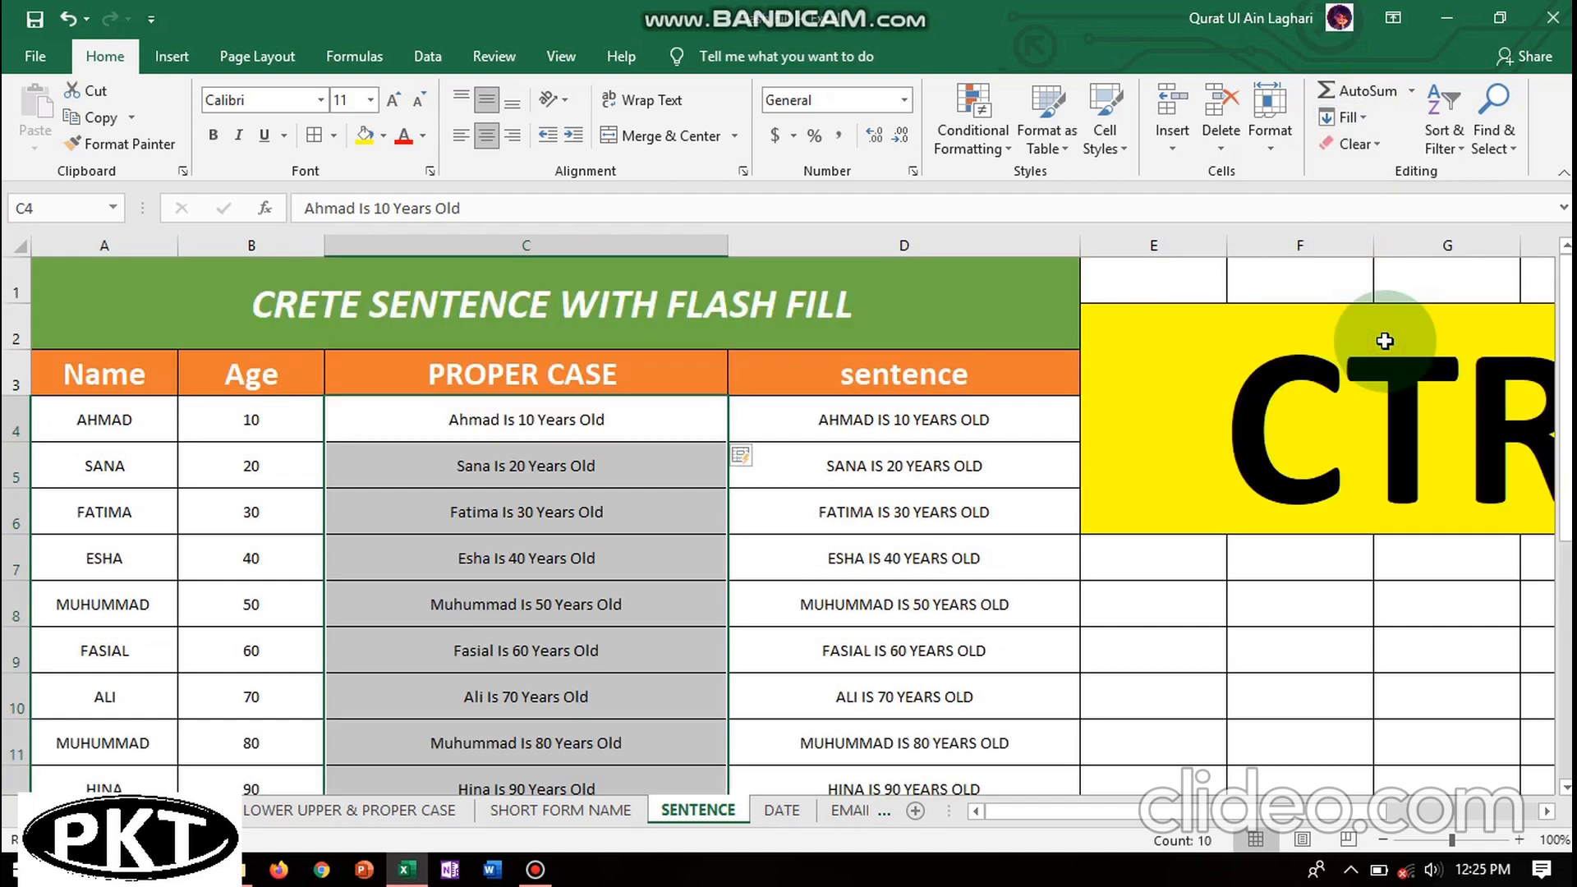
left_click(507, 506)
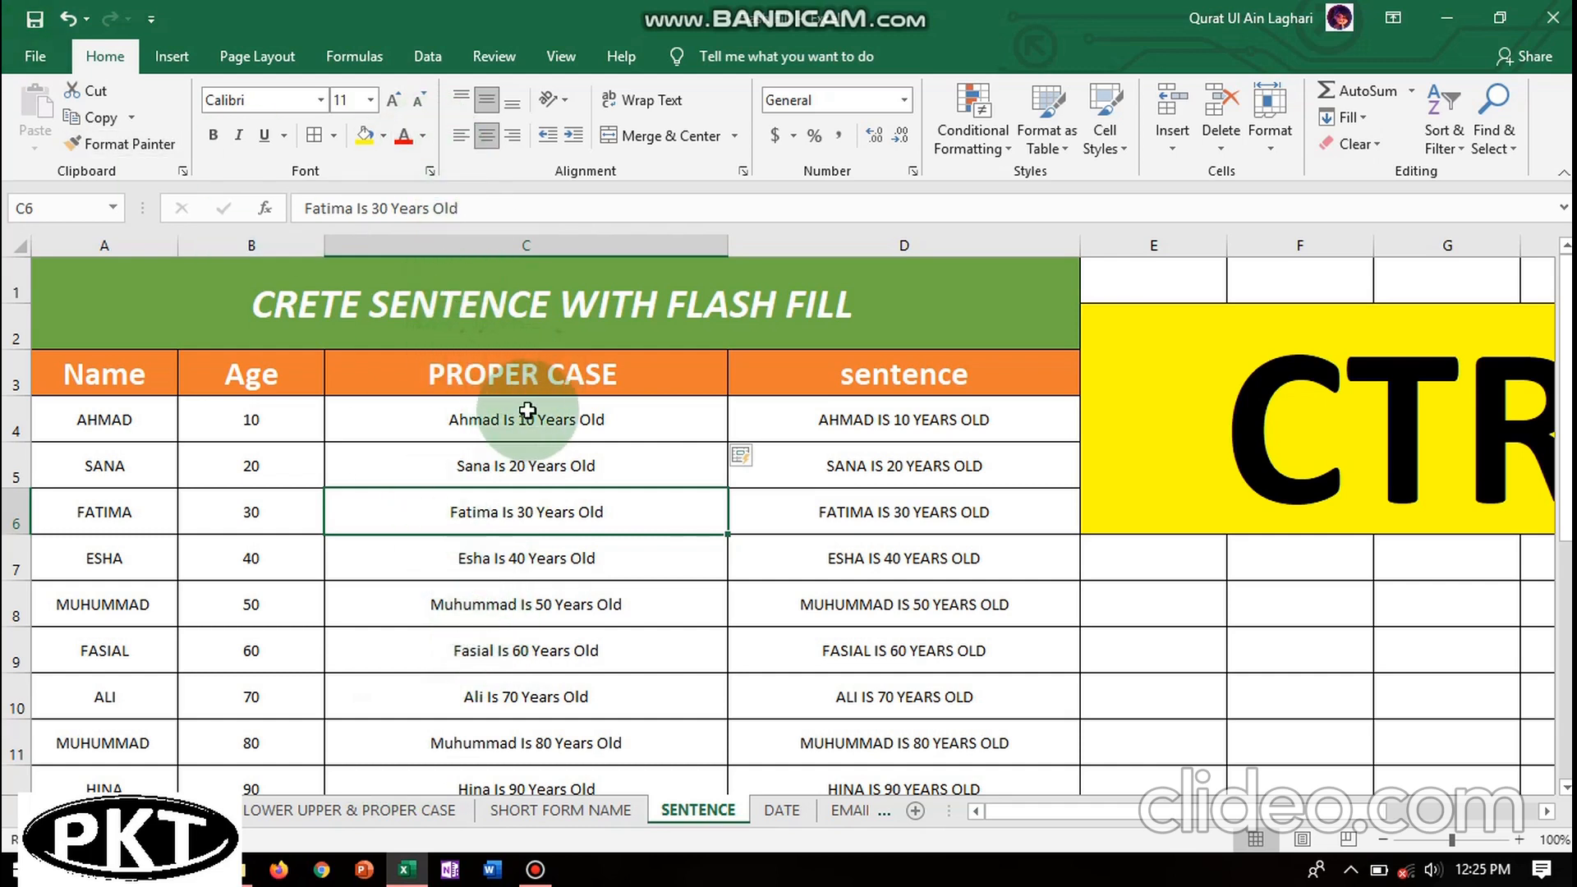
left_click(325, 797)
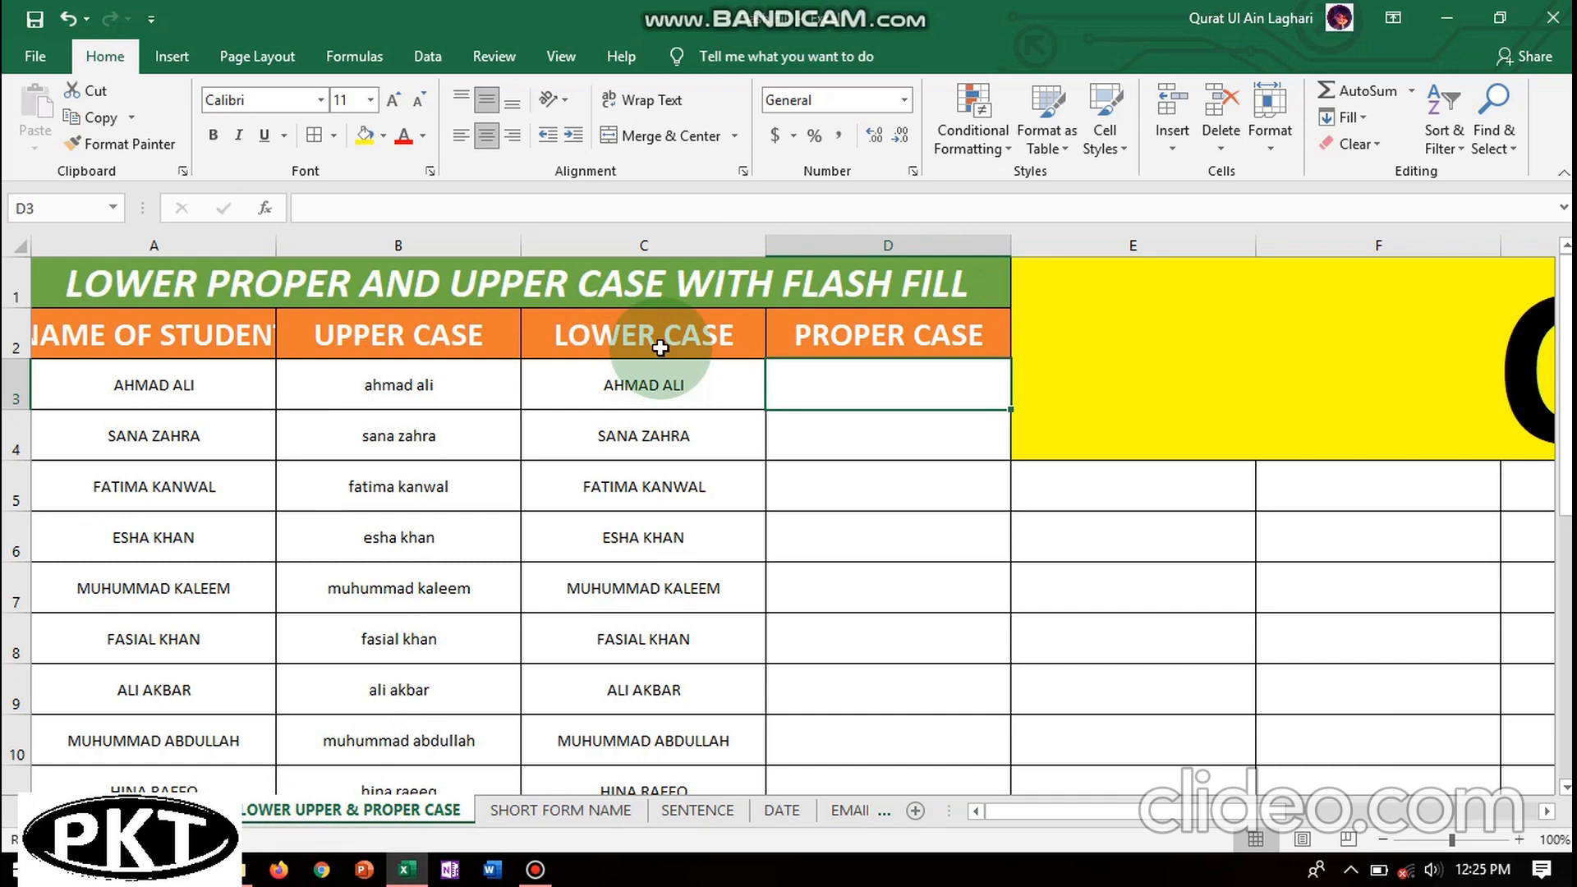
- Move through the sheet tabs to the DATE sheet and select cell B4
left_click(563, 812)
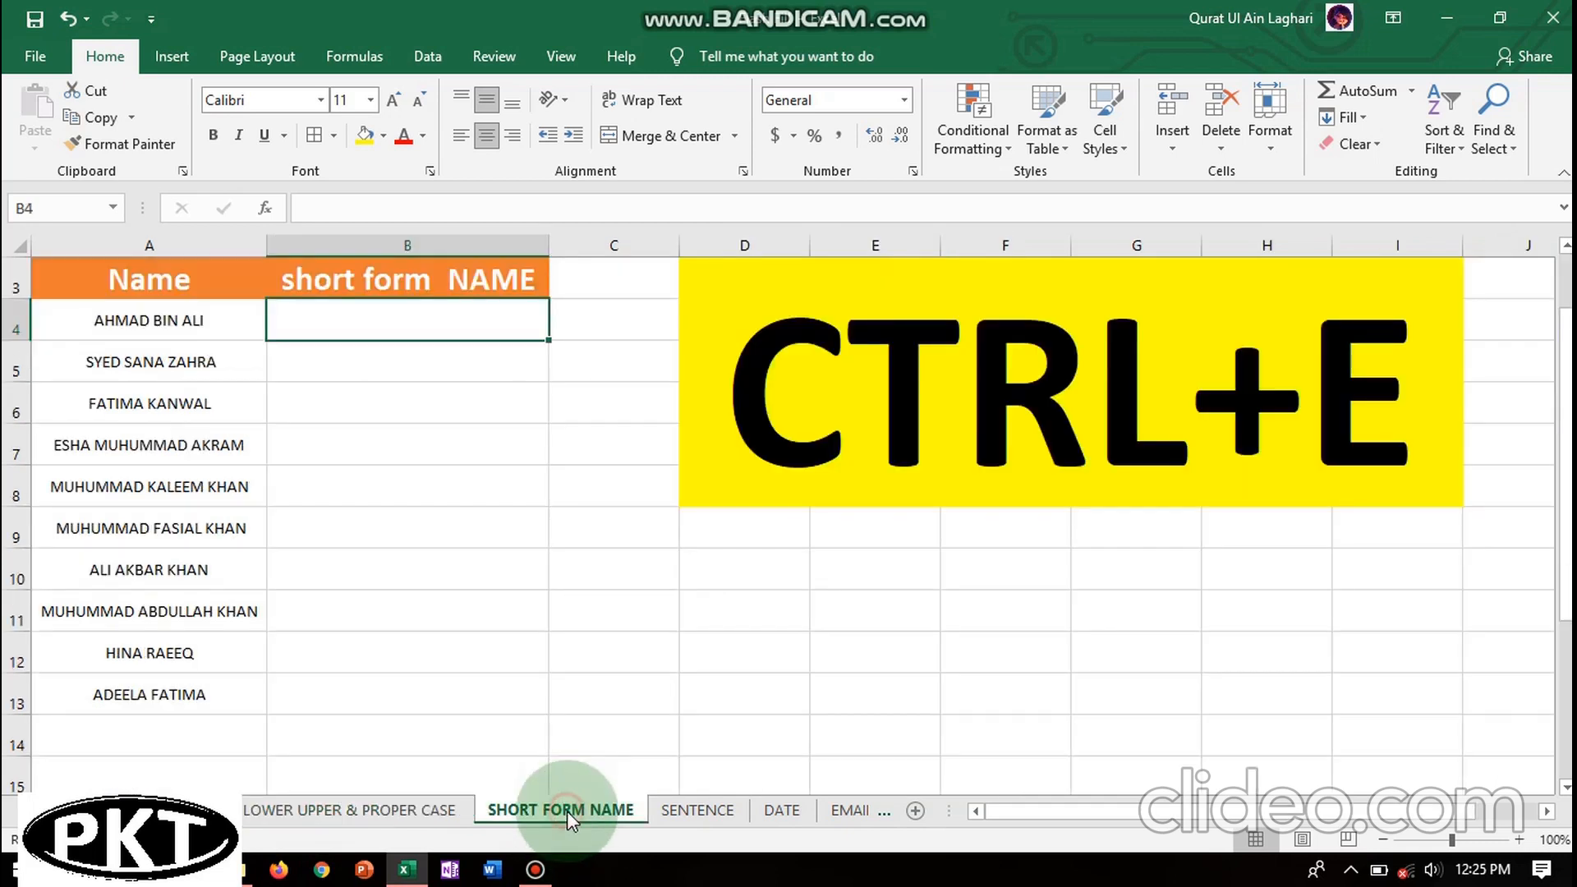
left_click(700, 810)
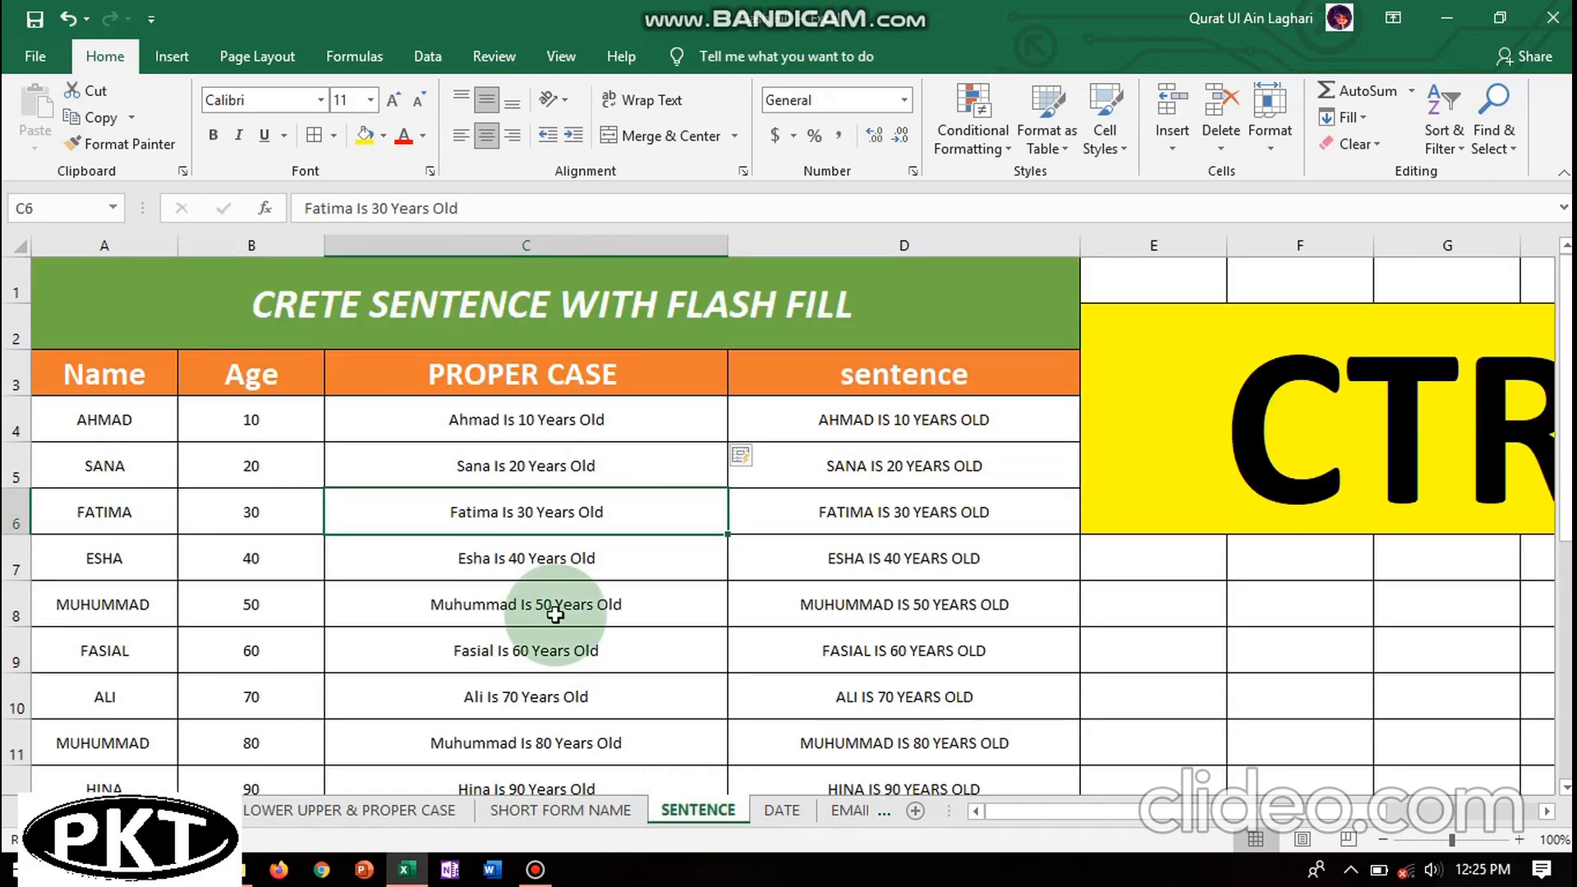
left_click(772, 813)
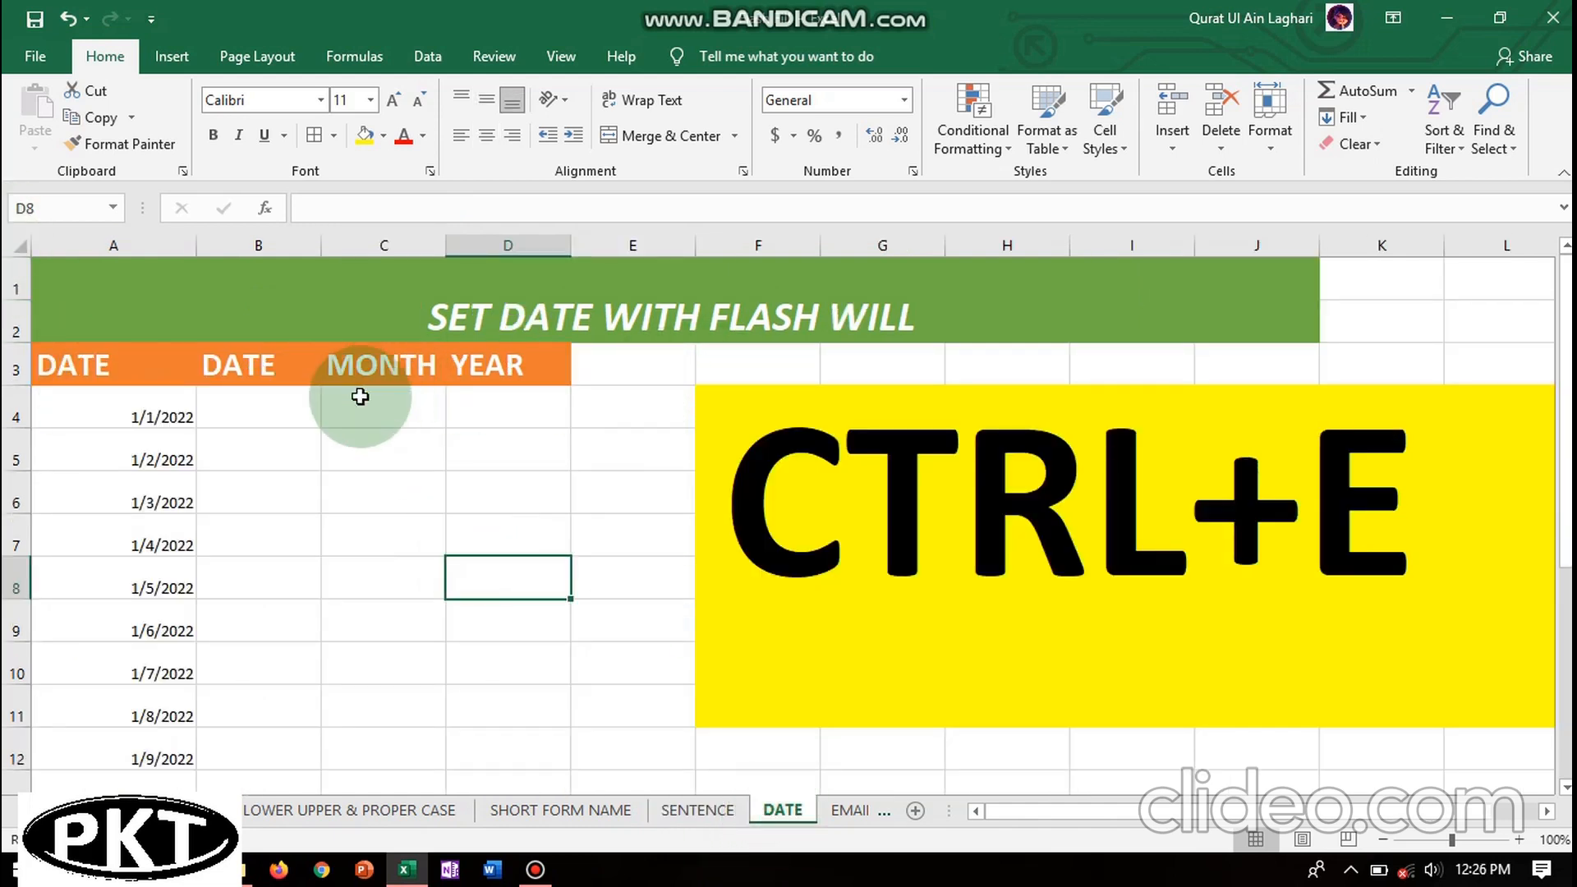
left_click(240, 407)
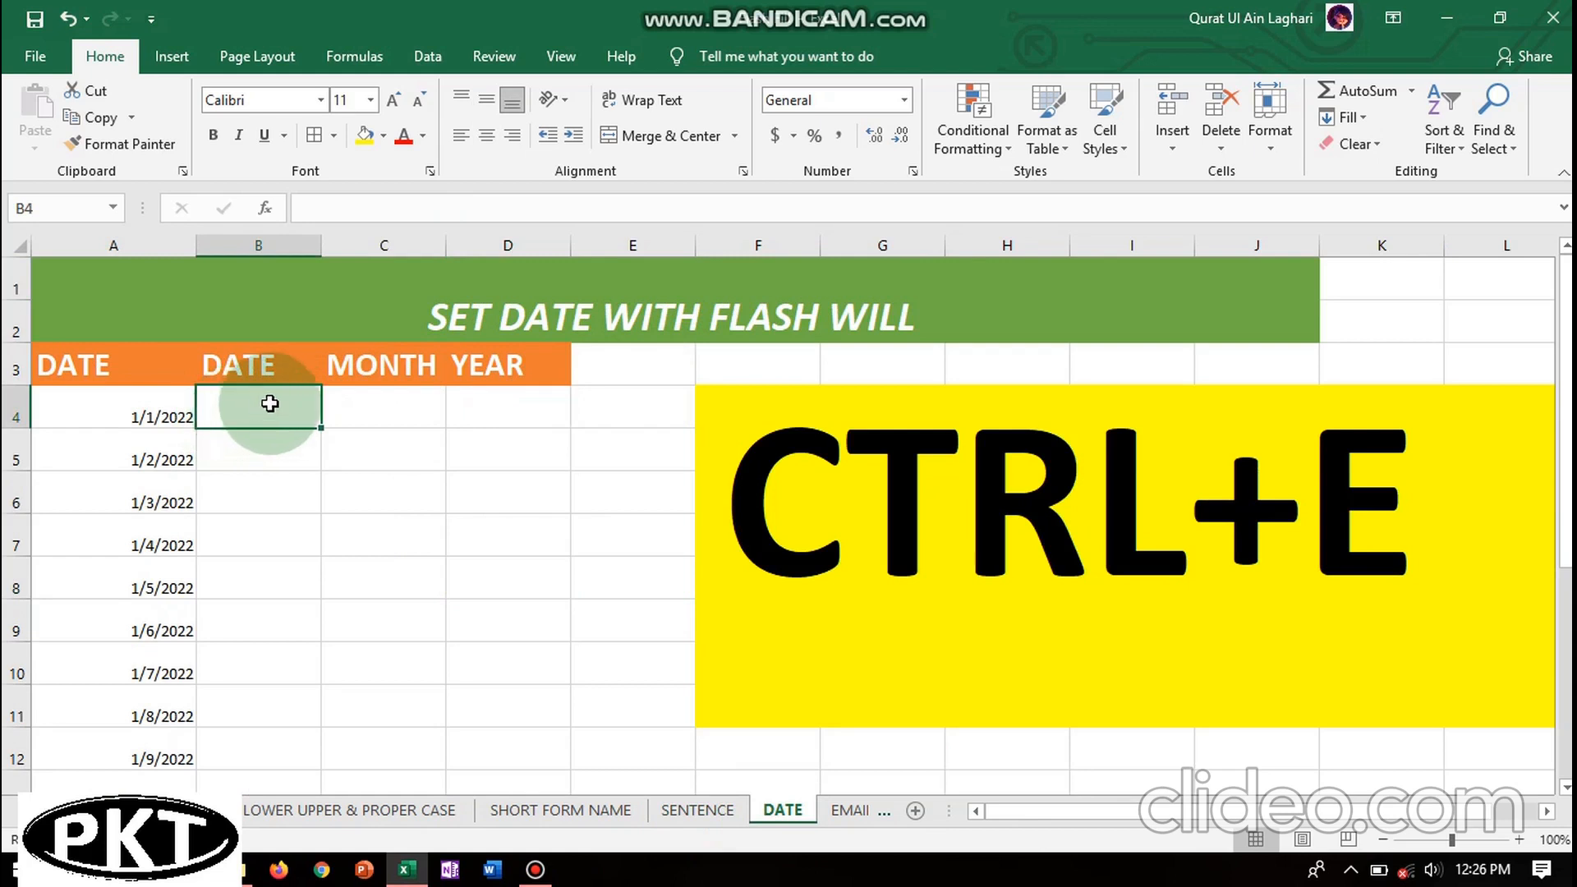
- Apply All Borders to the entire DATE sheet and widen all its columns
left_click(20, 244)
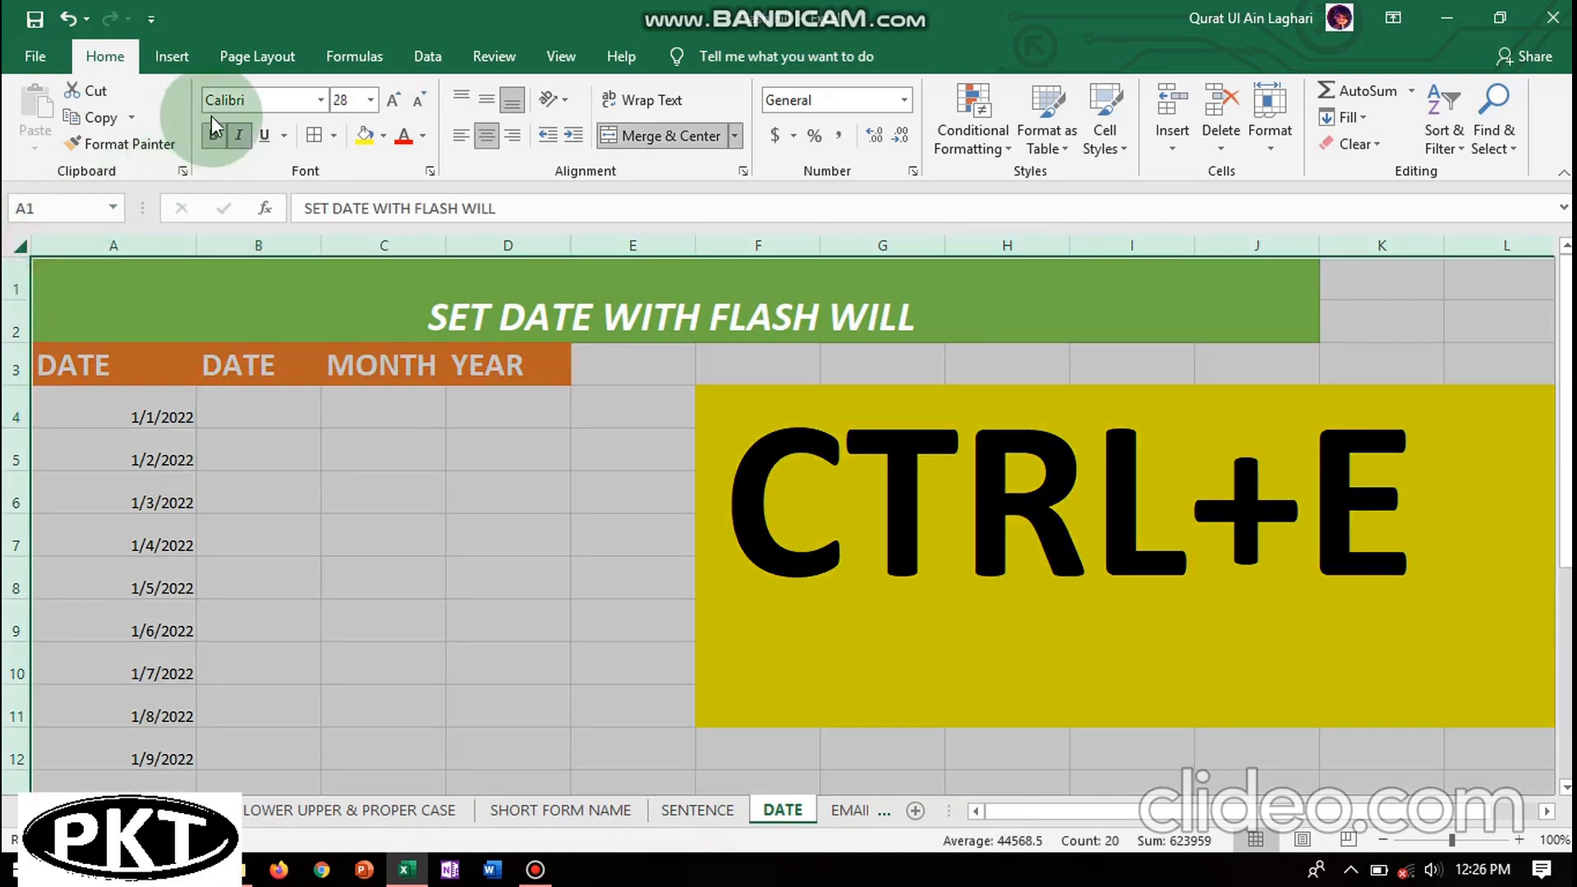
left_click(333, 137)
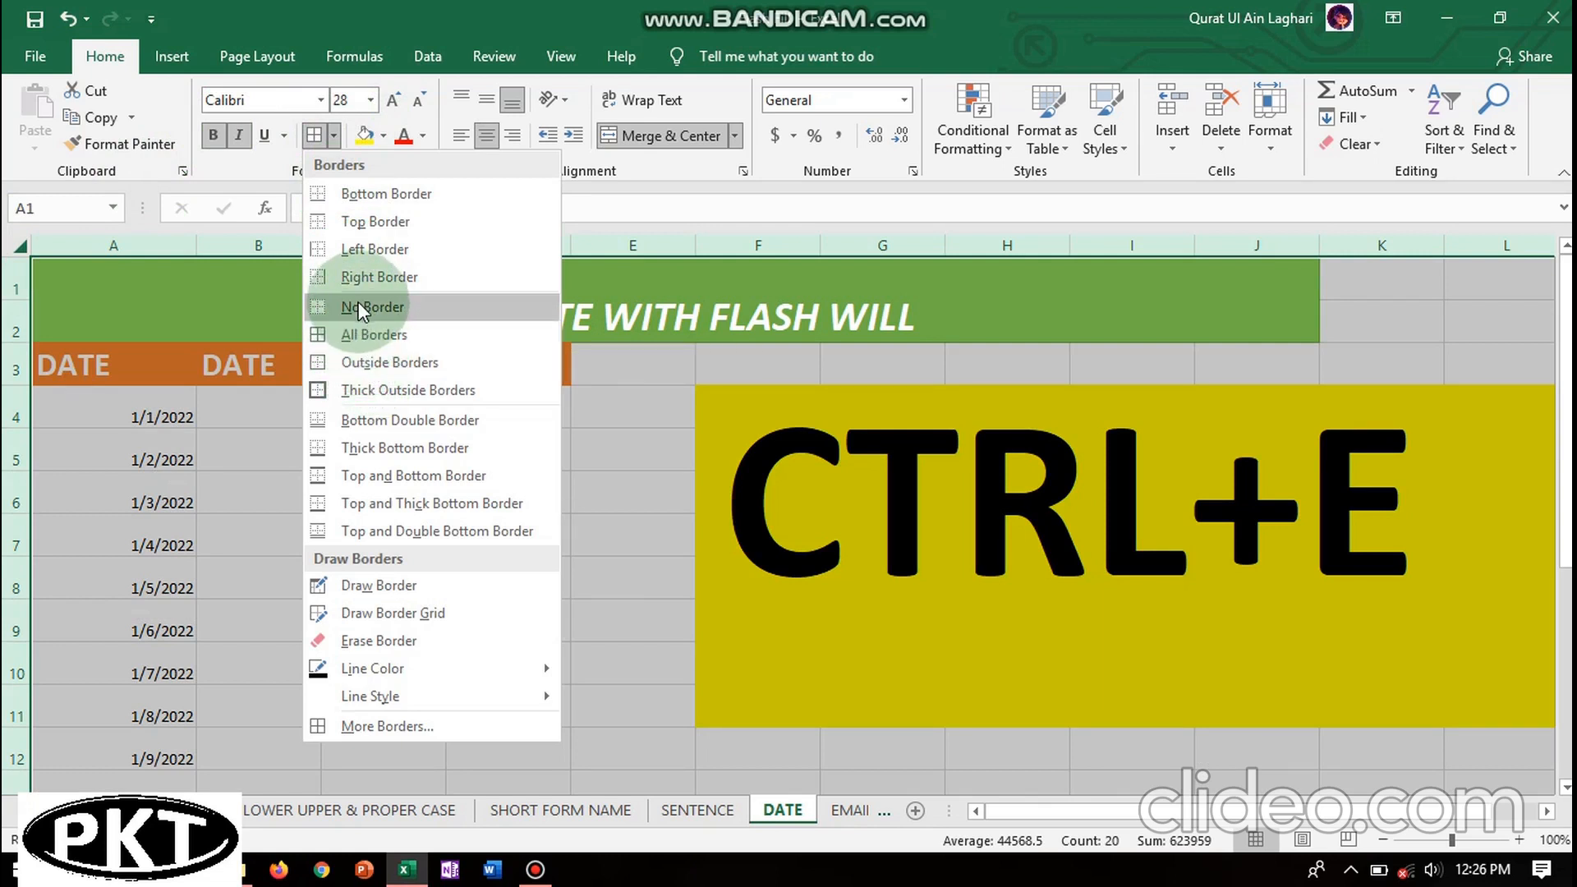
left_click(361, 334)
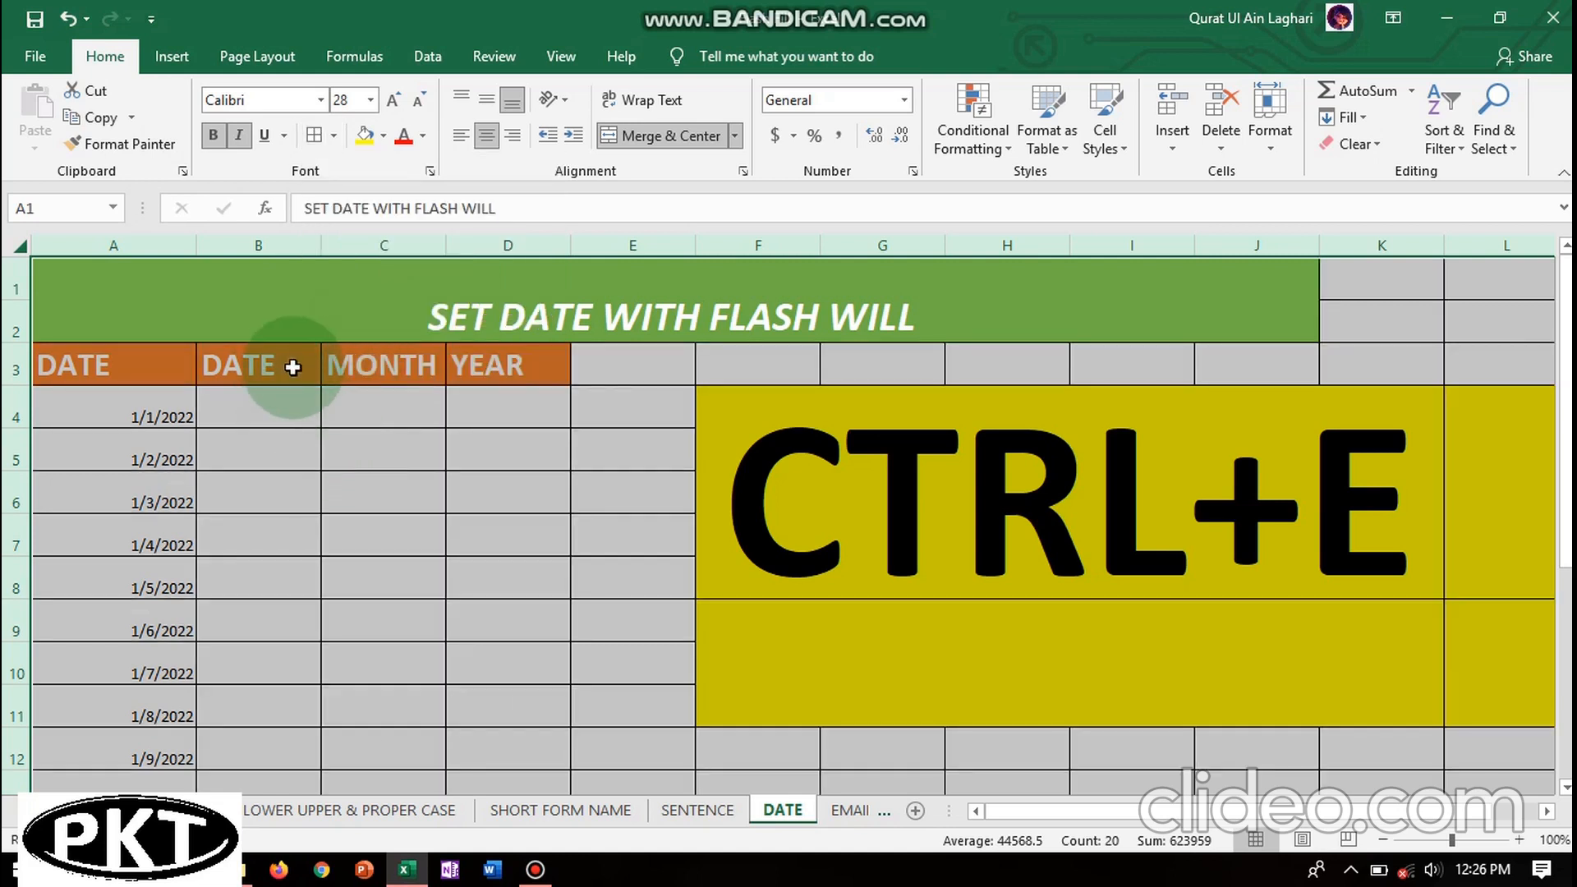
left_click(320, 244)
left_click_drag(320, 244, 379, 246)
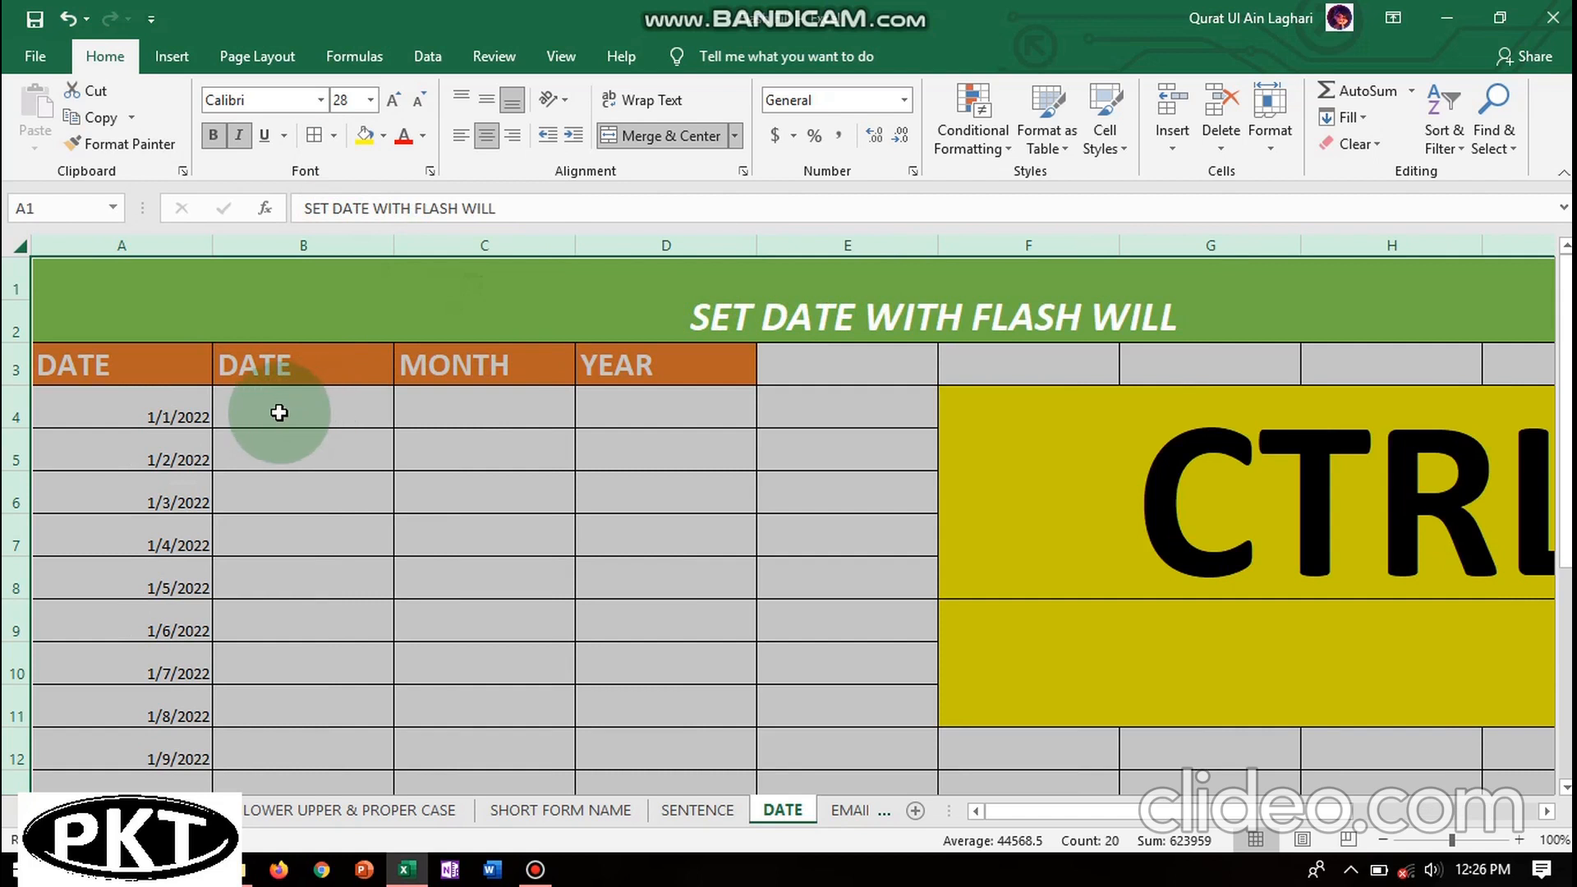
left_click(309, 409)
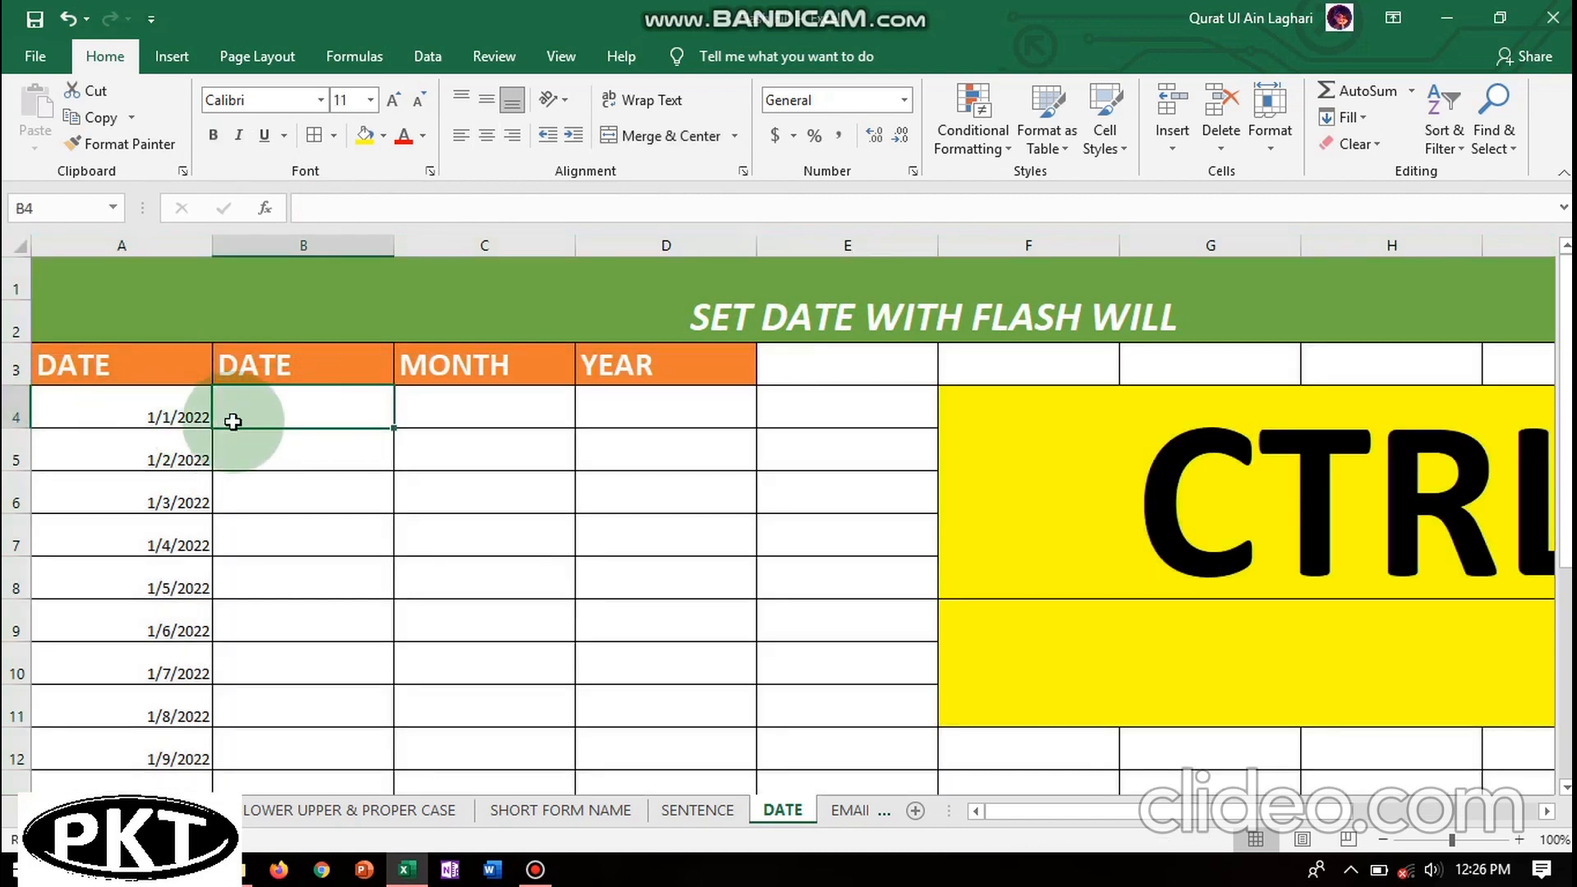
- Enter example day numbers 1 in B4 and 2 in B5
double_click(288, 412)
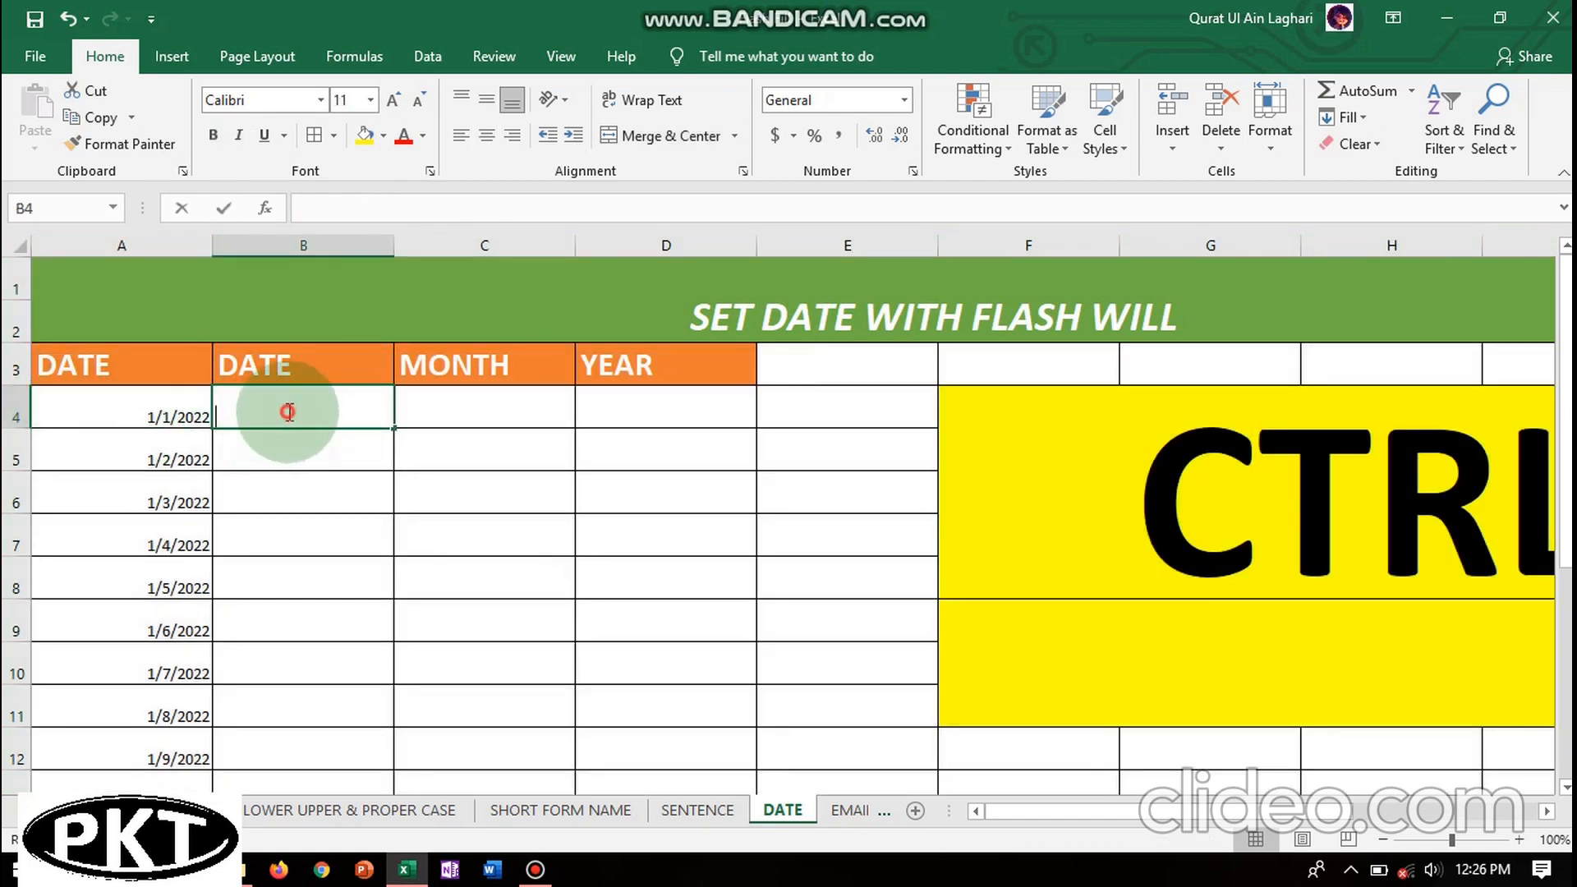
left_click(286, 492)
left_click(264, 408)
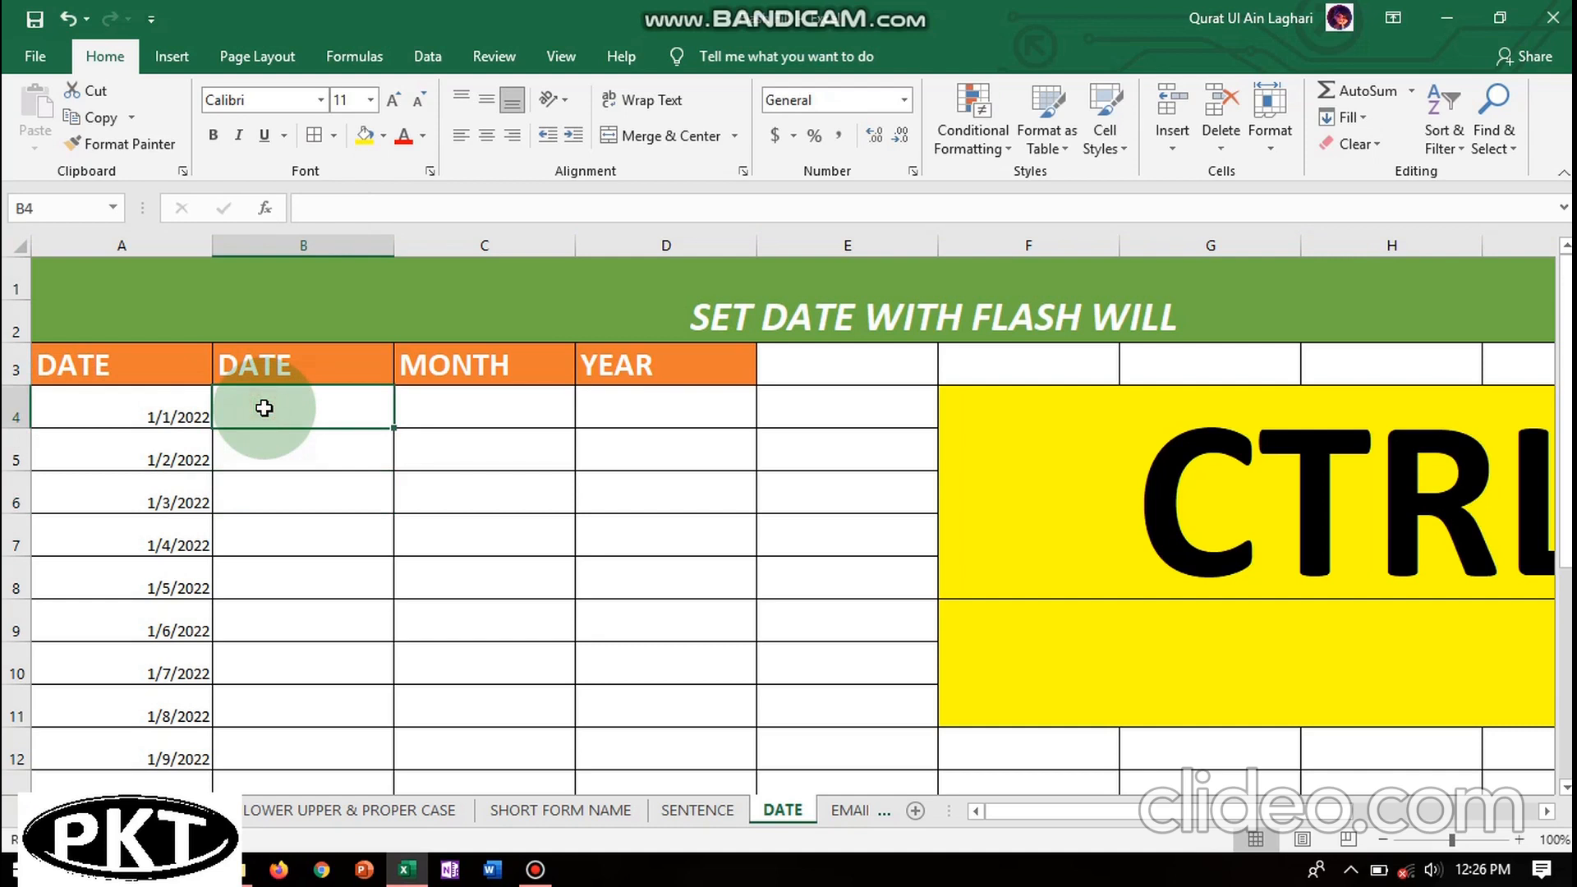
type("1")
left_click(275, 458)
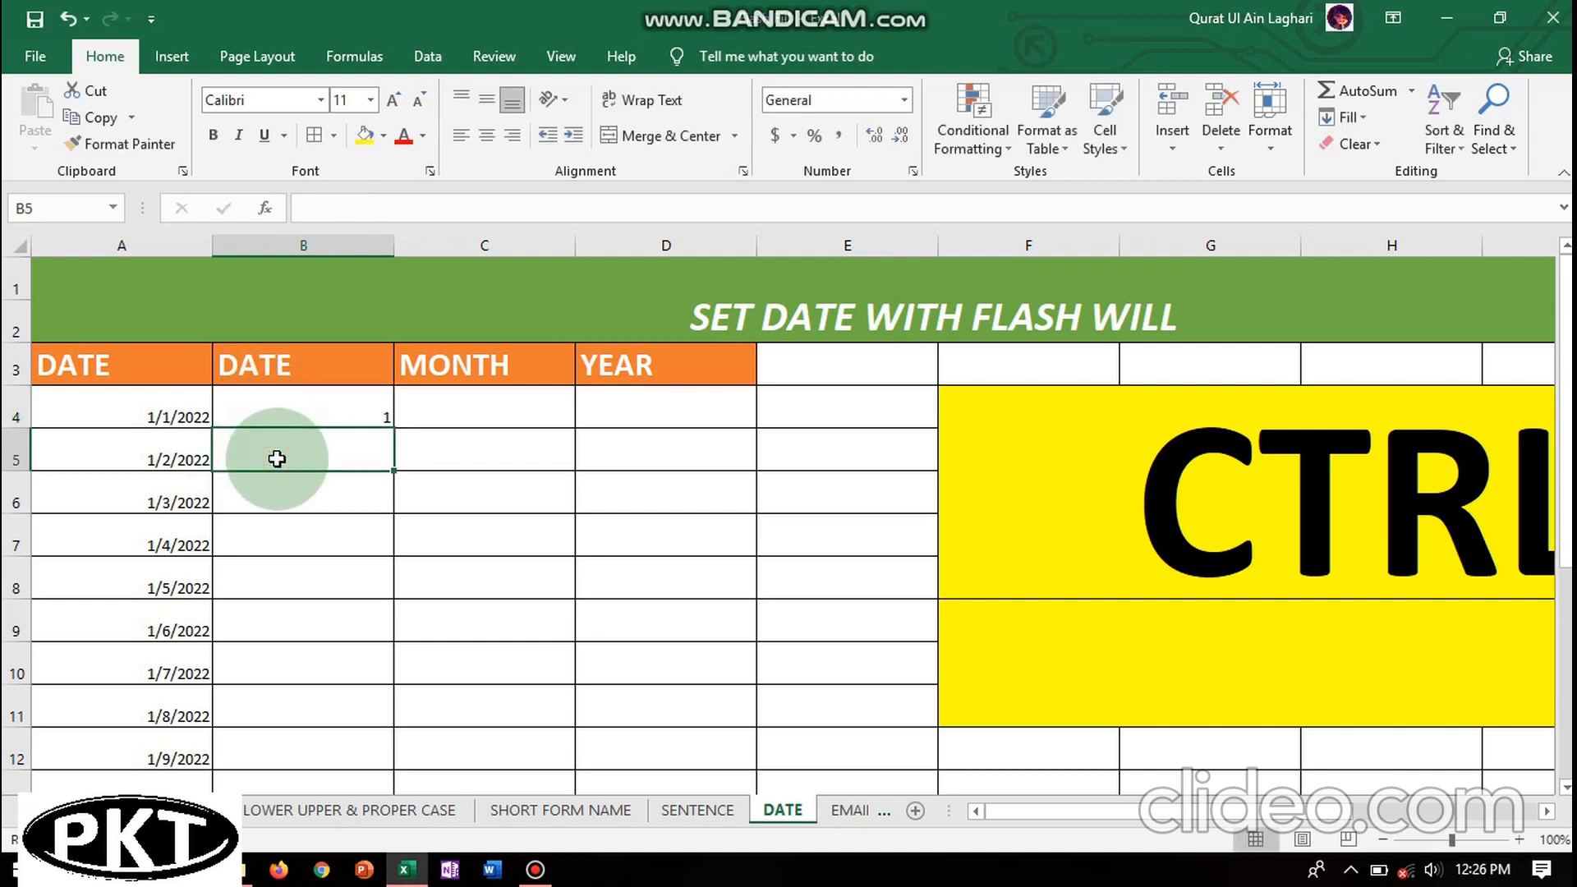
type("2")
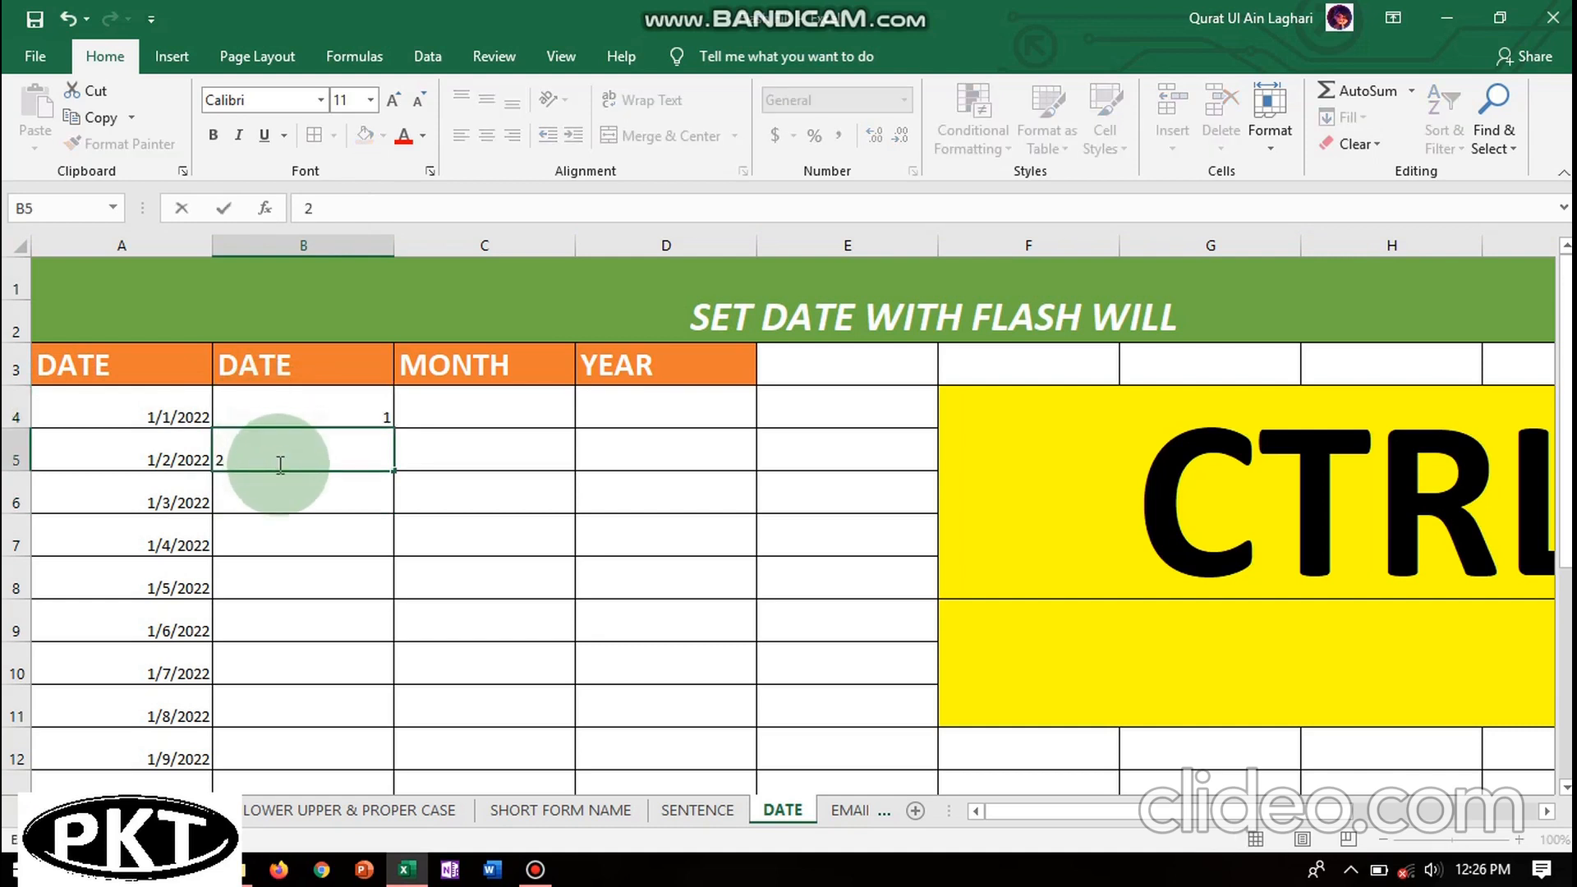
left_click(289, 497)
- Try Flash Fill with Ctrl+E on the day column and dismiss the no-pattern warning
left_click(310, 416)
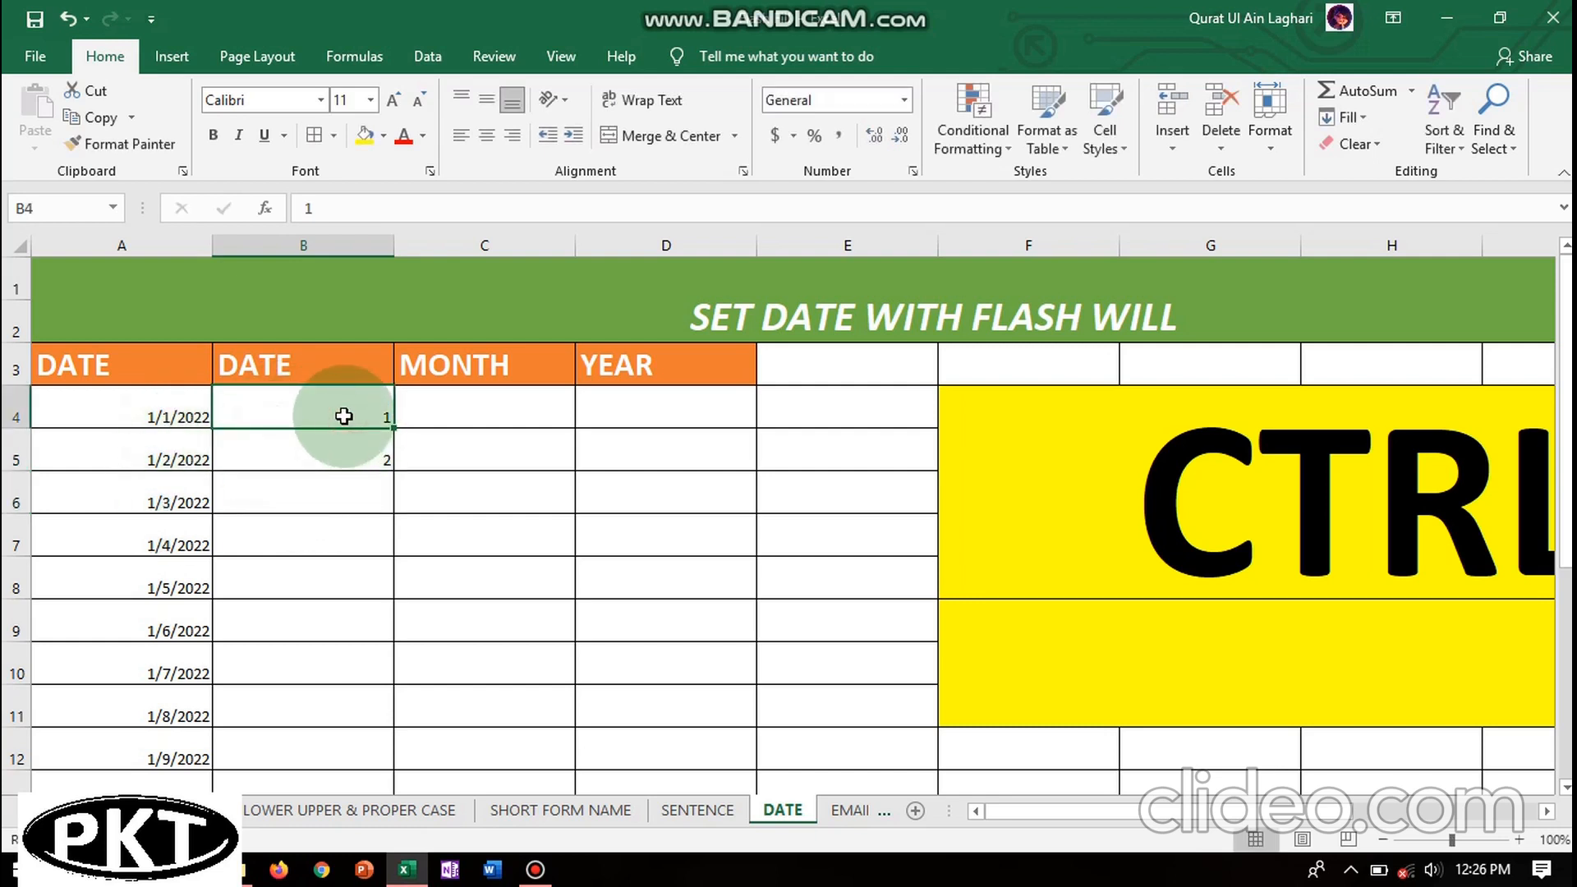
left_click_drag(342, 416, 342, 447)
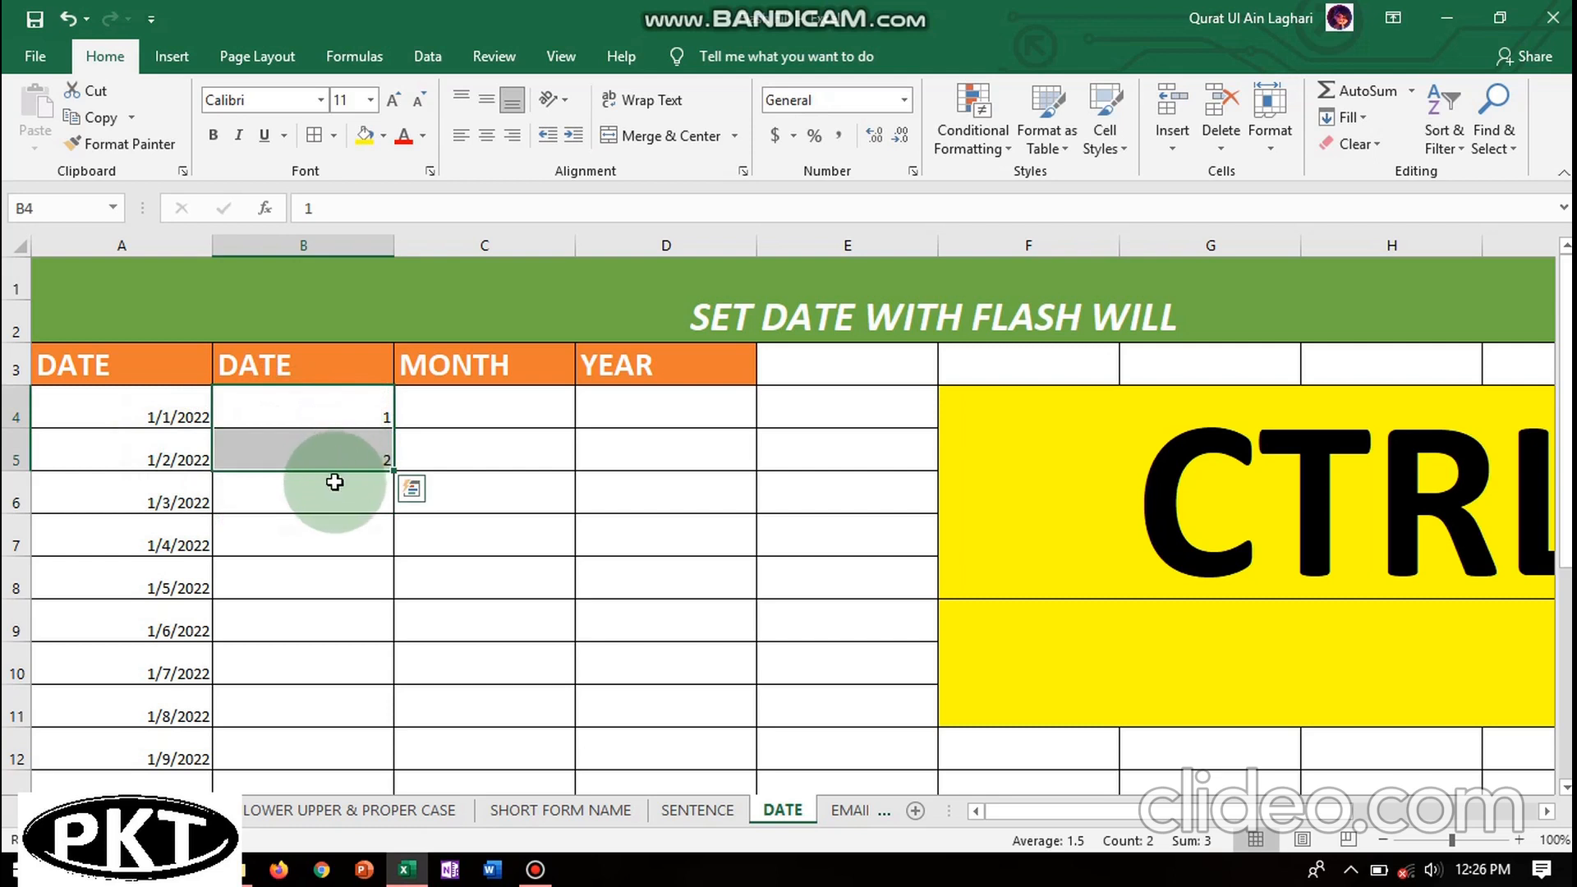
left_click(334, 488)
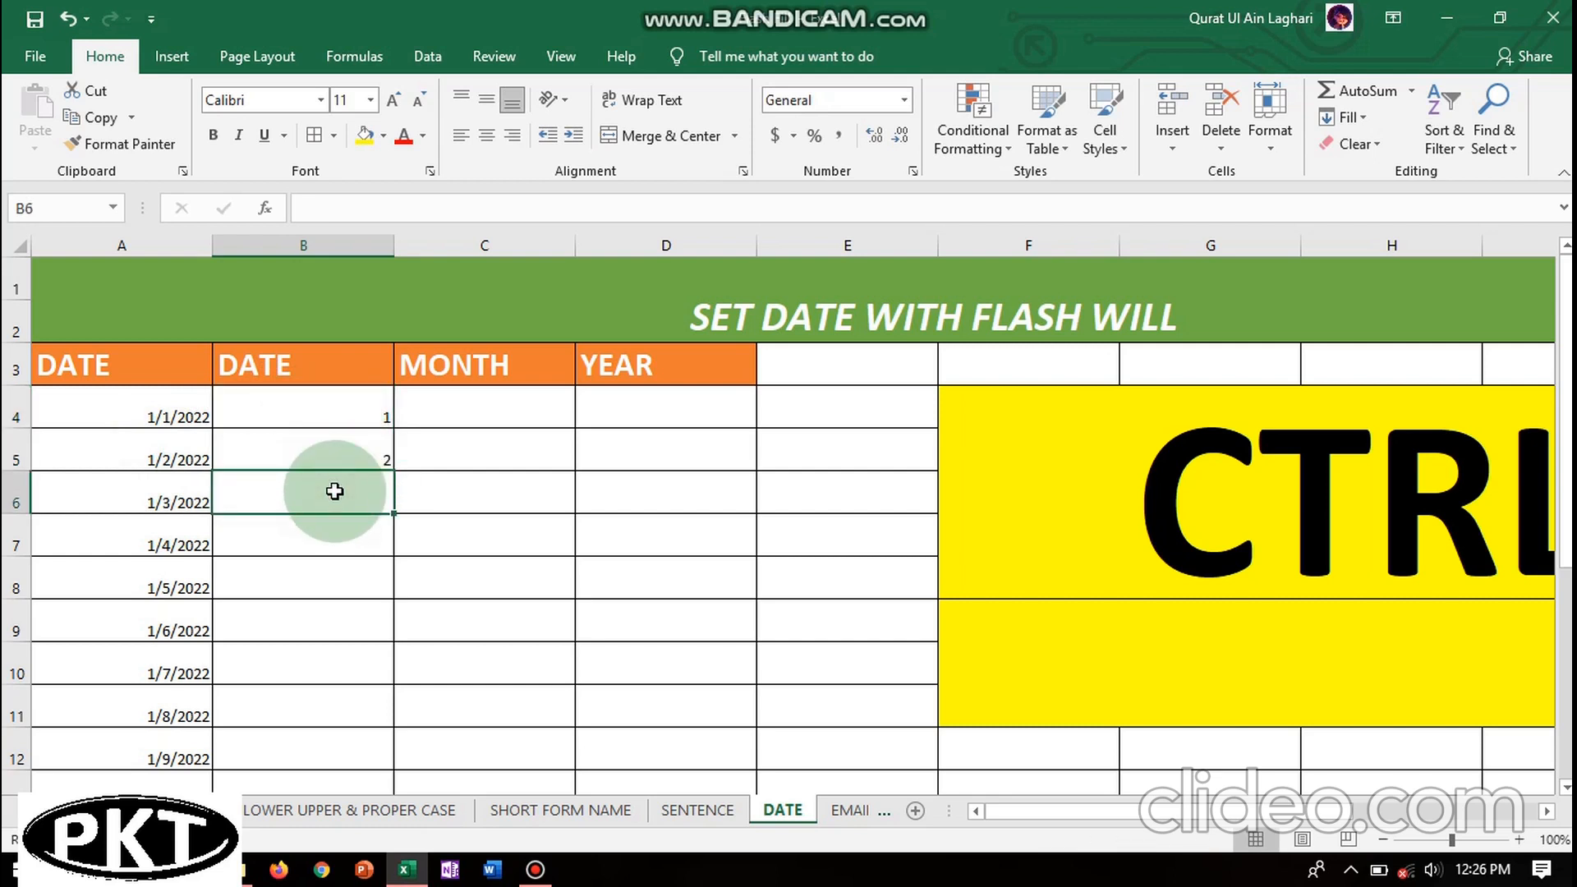
key("ctrl+e")
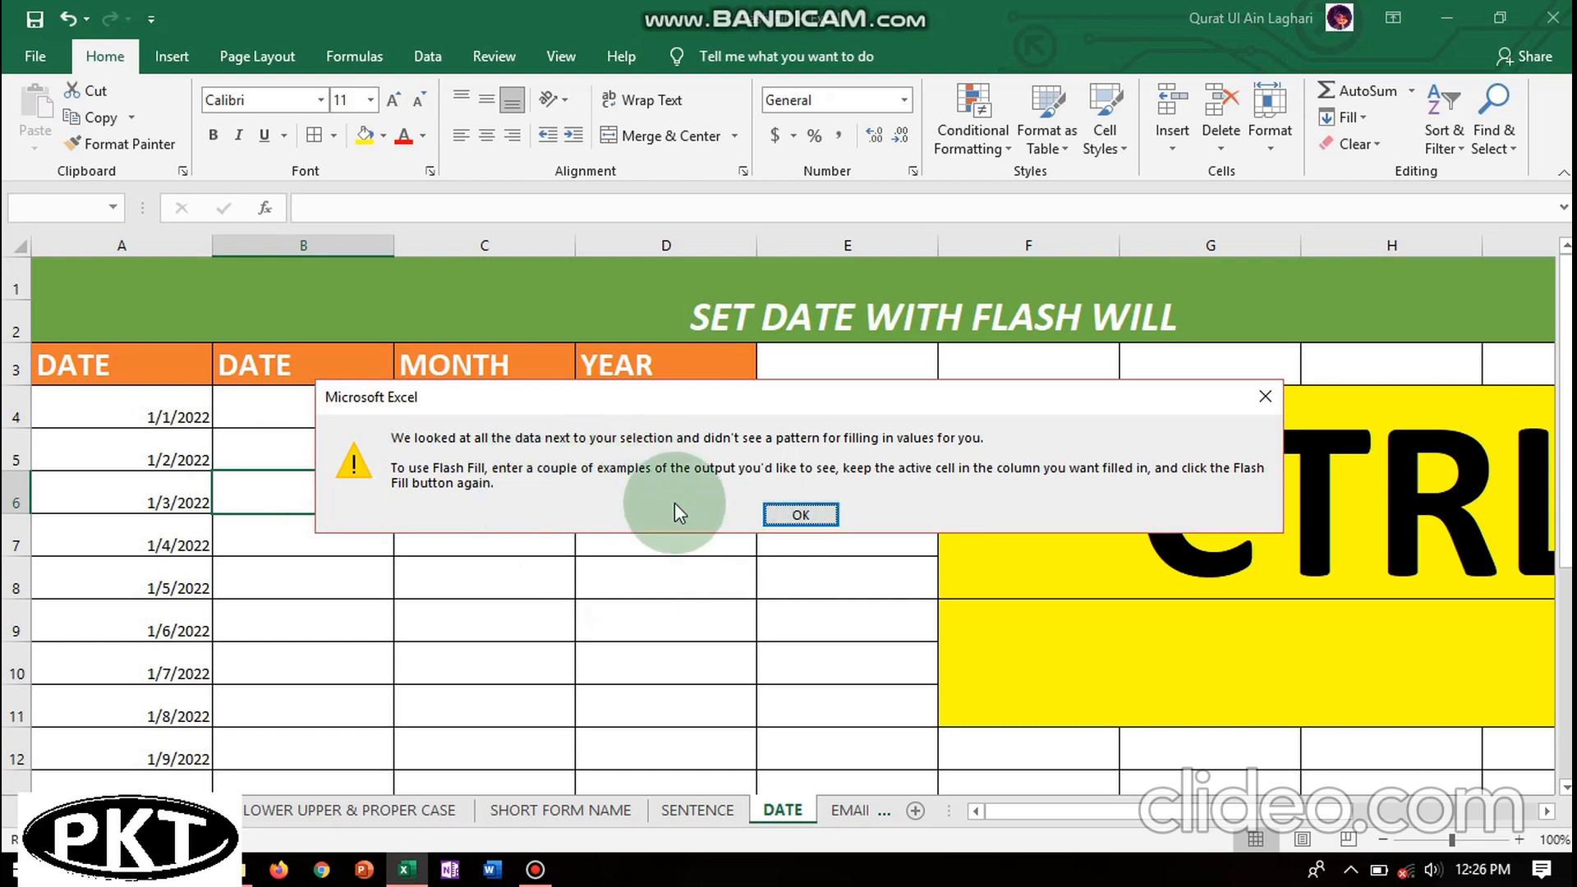
left_click(816, 514)
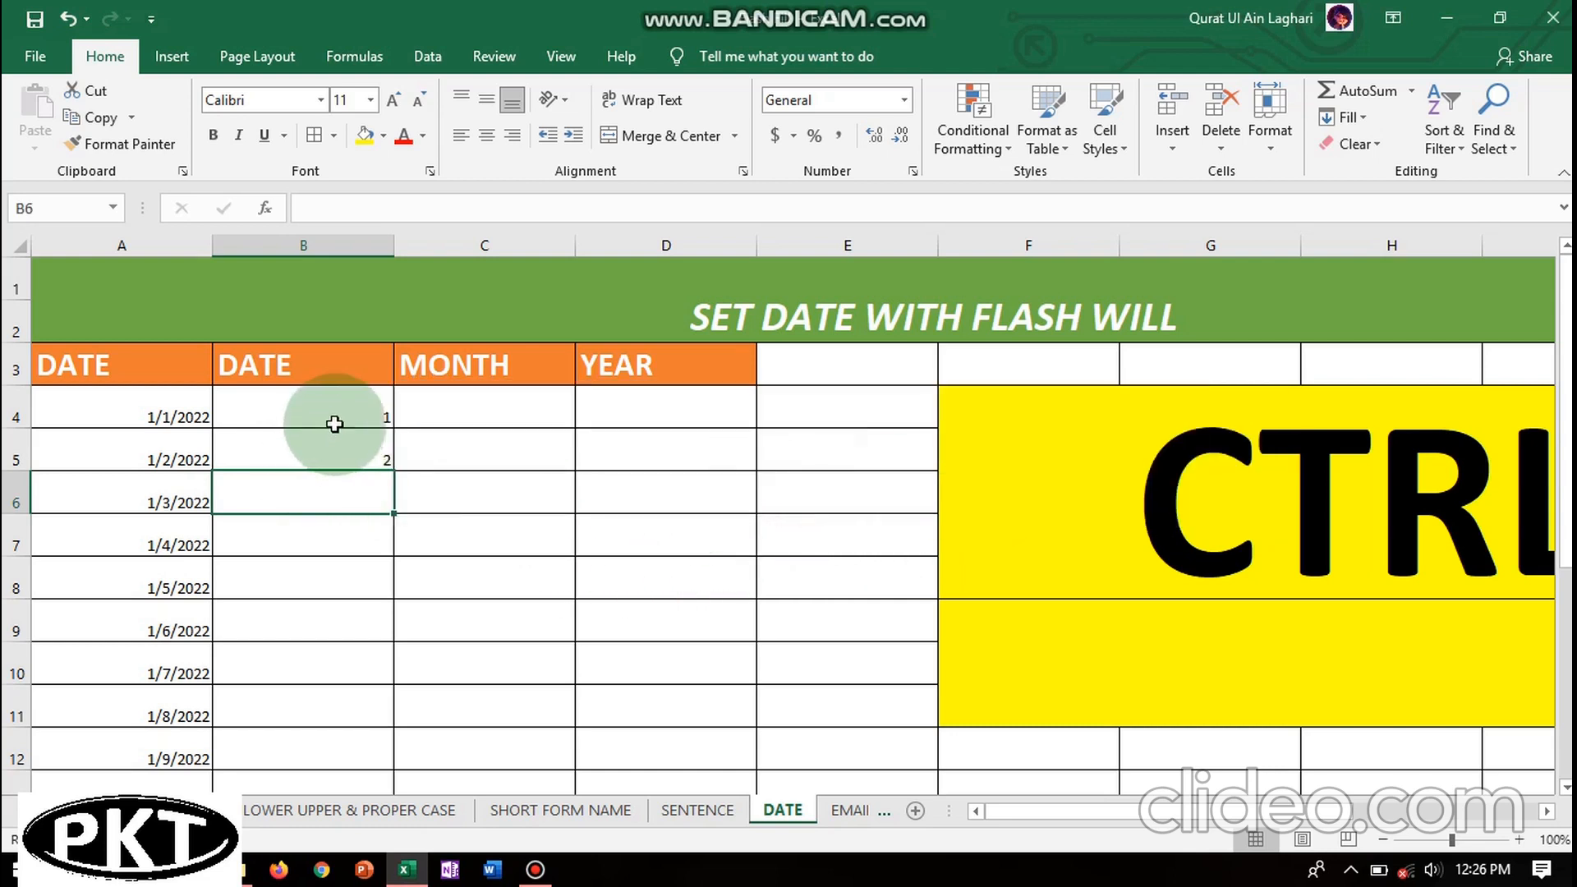
left_click(319, 401)
- Select B4:B12 and apply Home > Fill > Flash Fill to fill days 1 through 9
left_click_drag(320, 400, 338, 731)
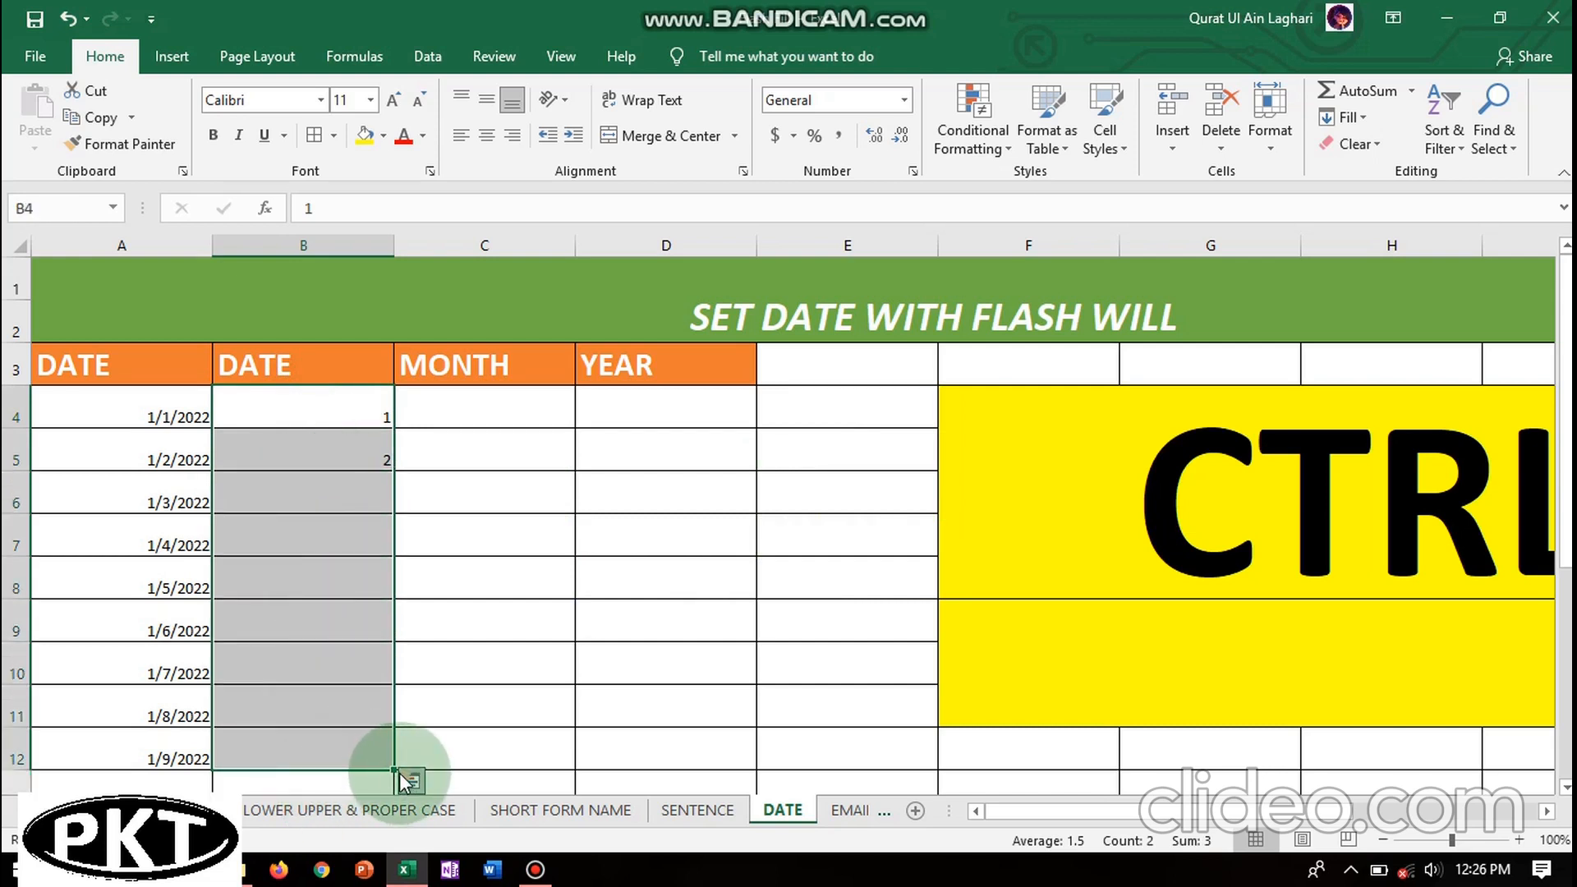
left_click(1366, 117)
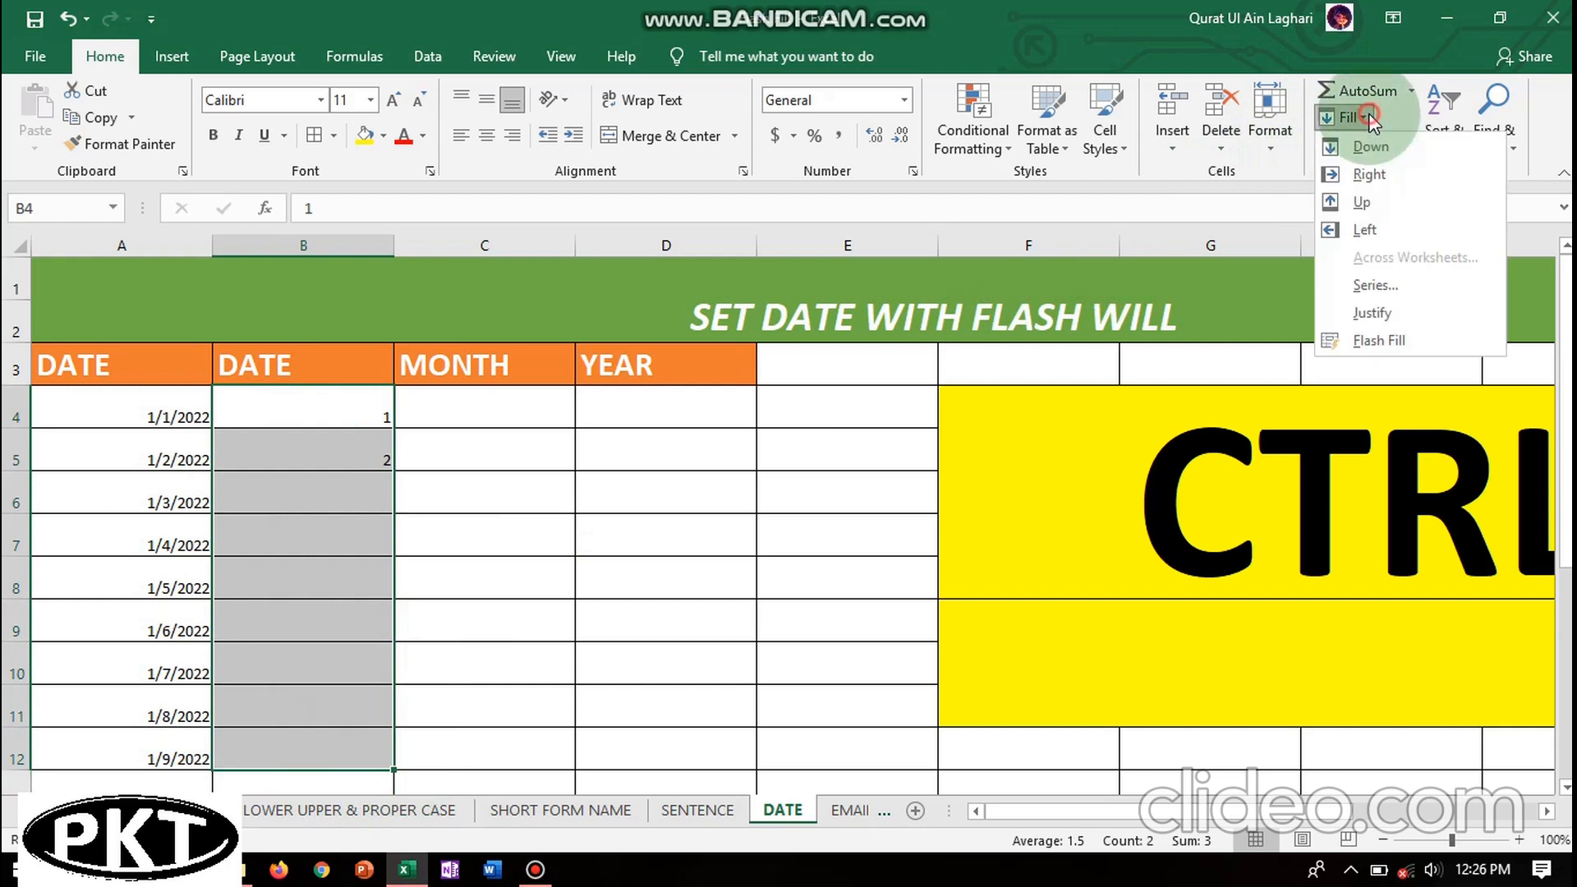
left_click(1380, 340)
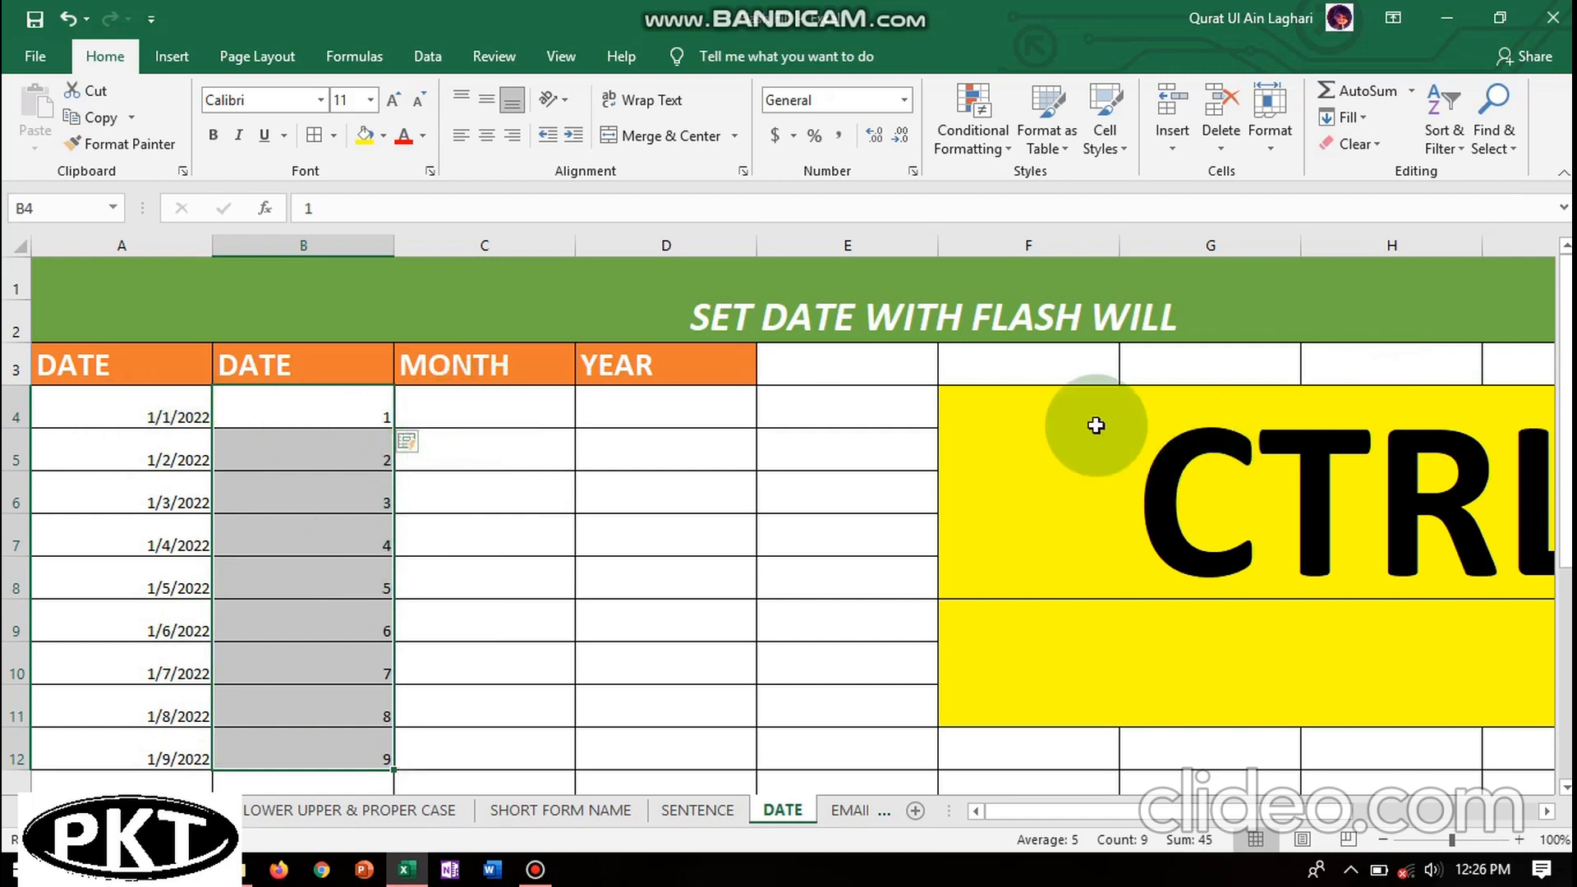
left_click(518, 409)
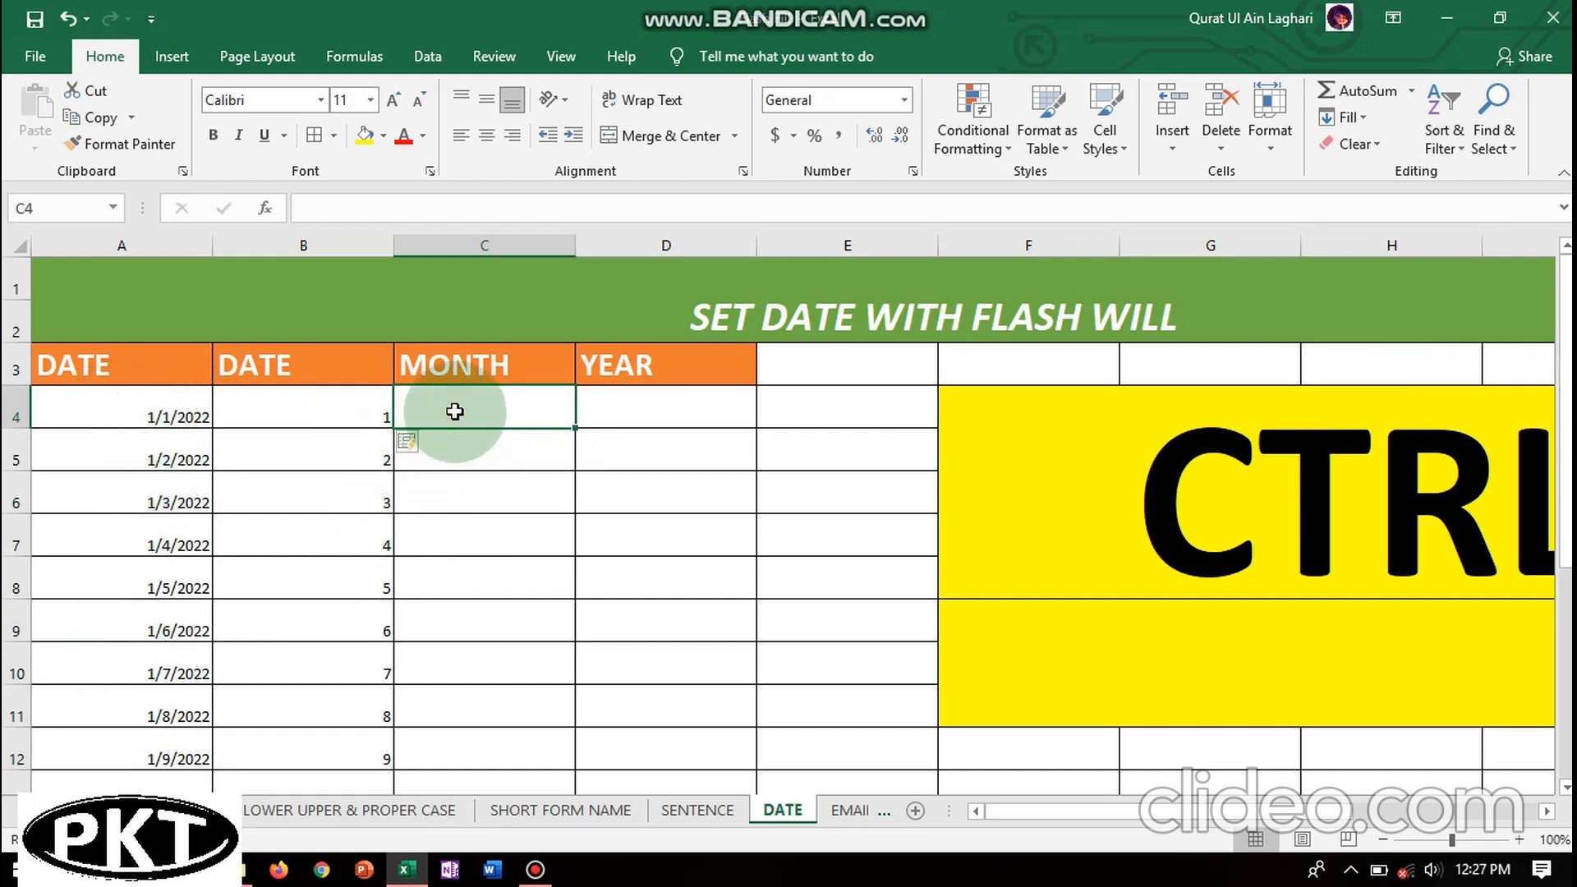
- Enter month 1 in C4 and C5 and try Flash Fill, which finds no pattern
type("1")
key("Return")
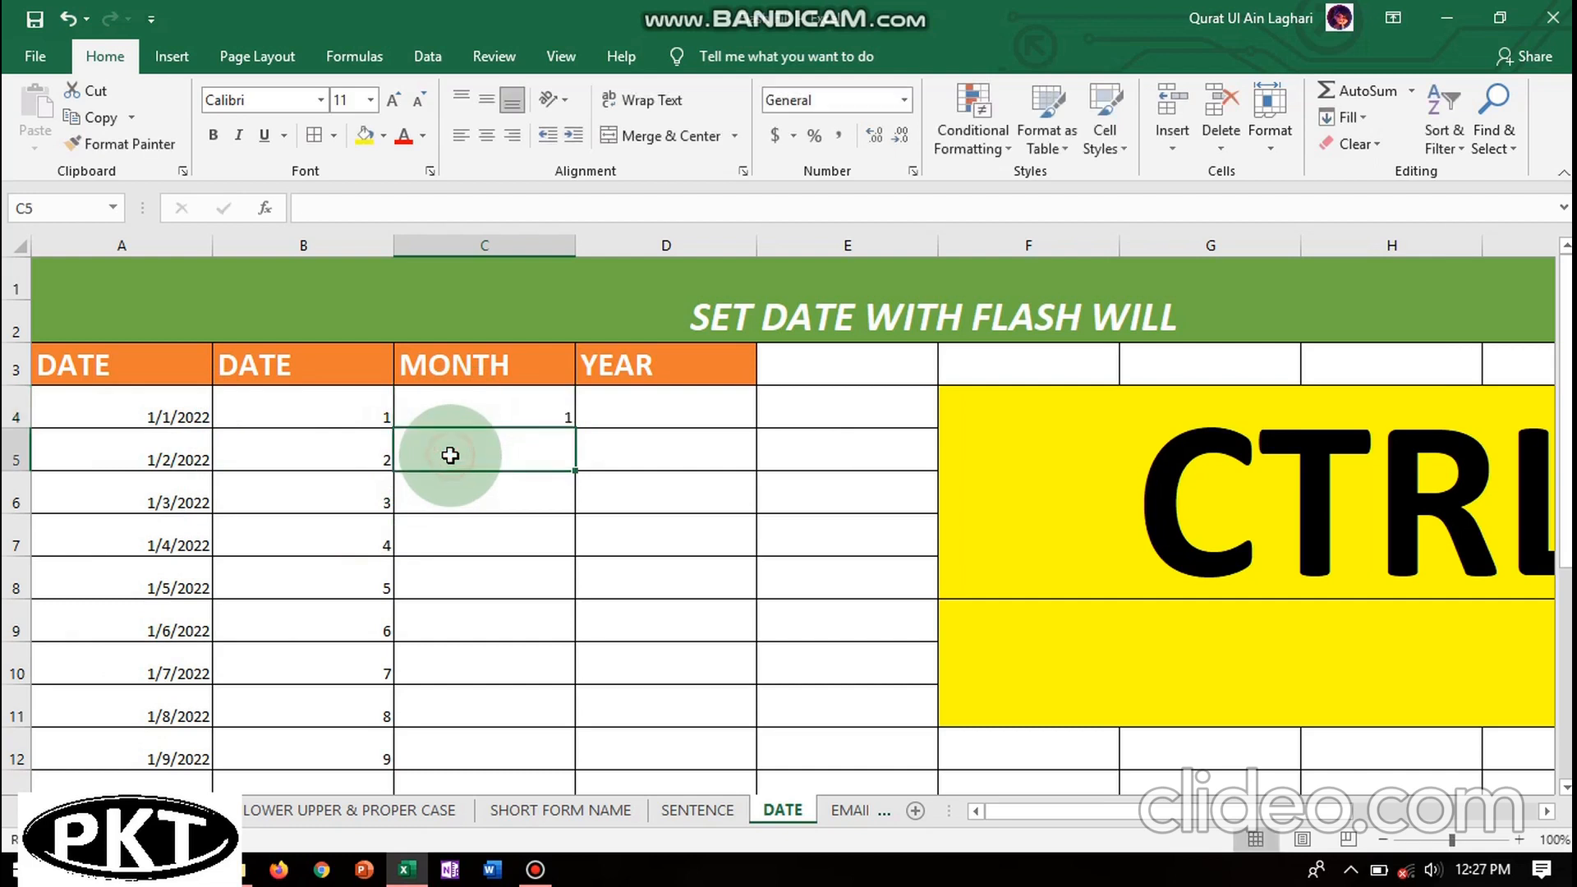
type("1")
left_click(457, 501)
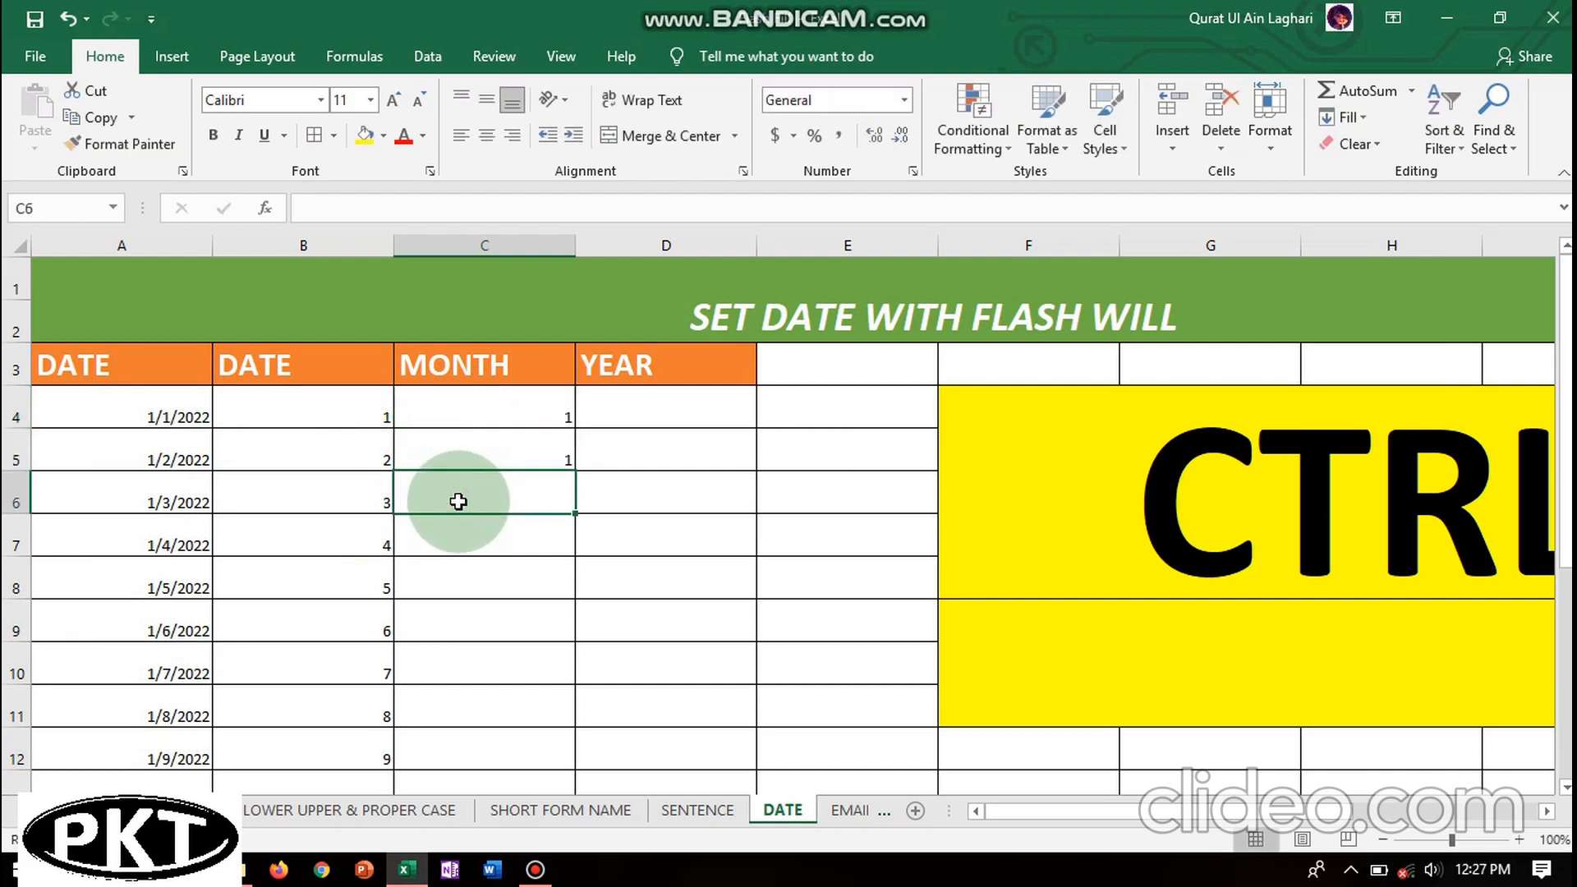
key("ctrl+e")
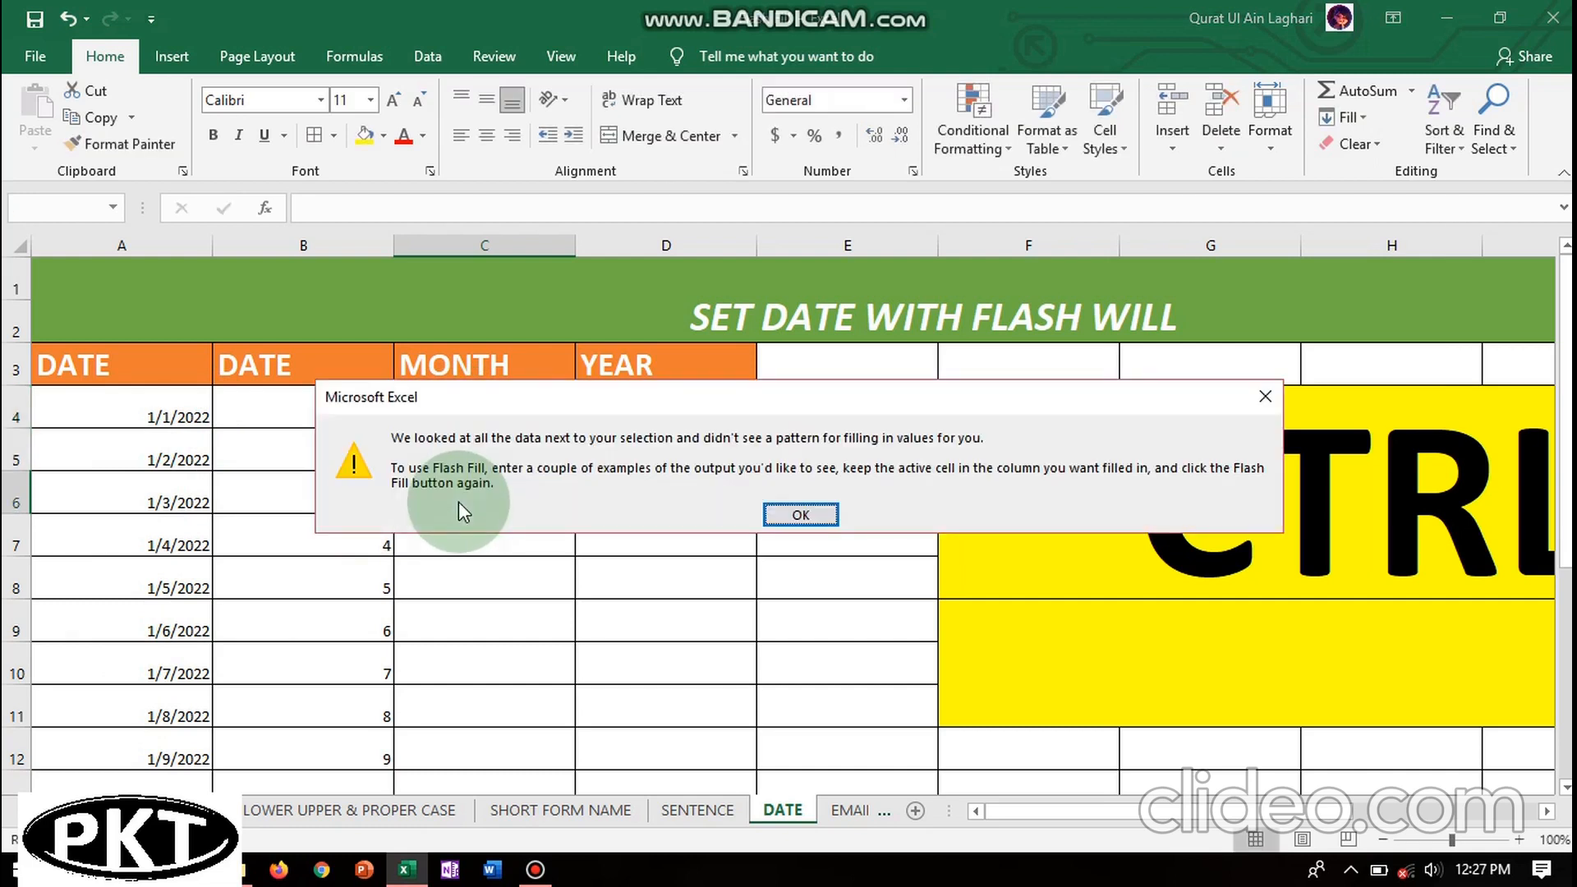
left_click(820, 520)
- Add month 1 in C6 and C7, retrying Ctrl+E Flash Fill and dismissing each warning
type("1")
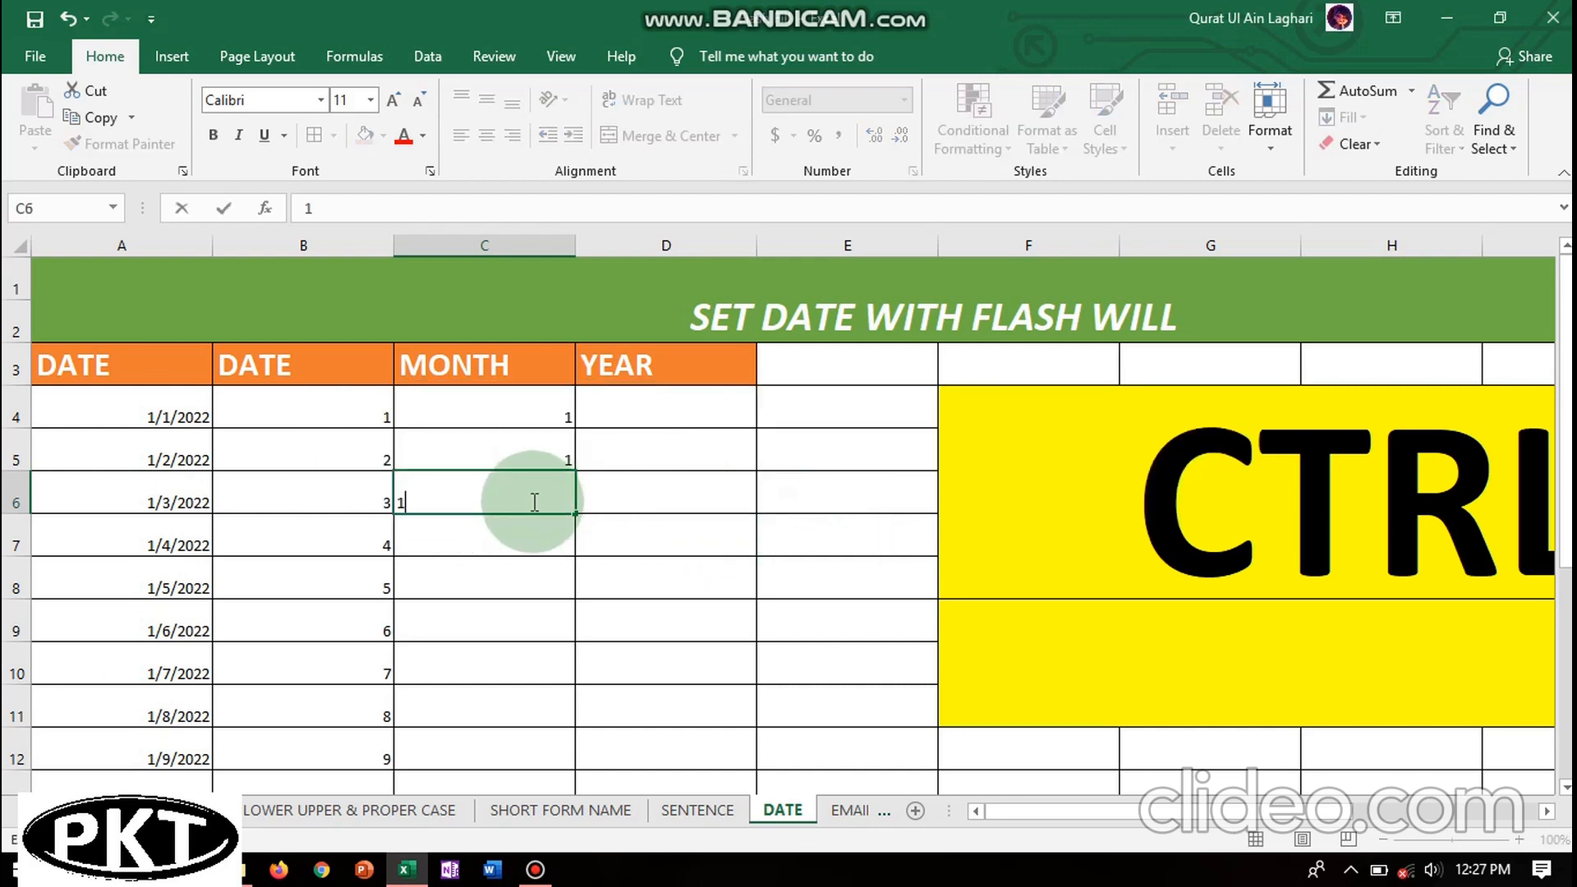
left_click(516, 535)
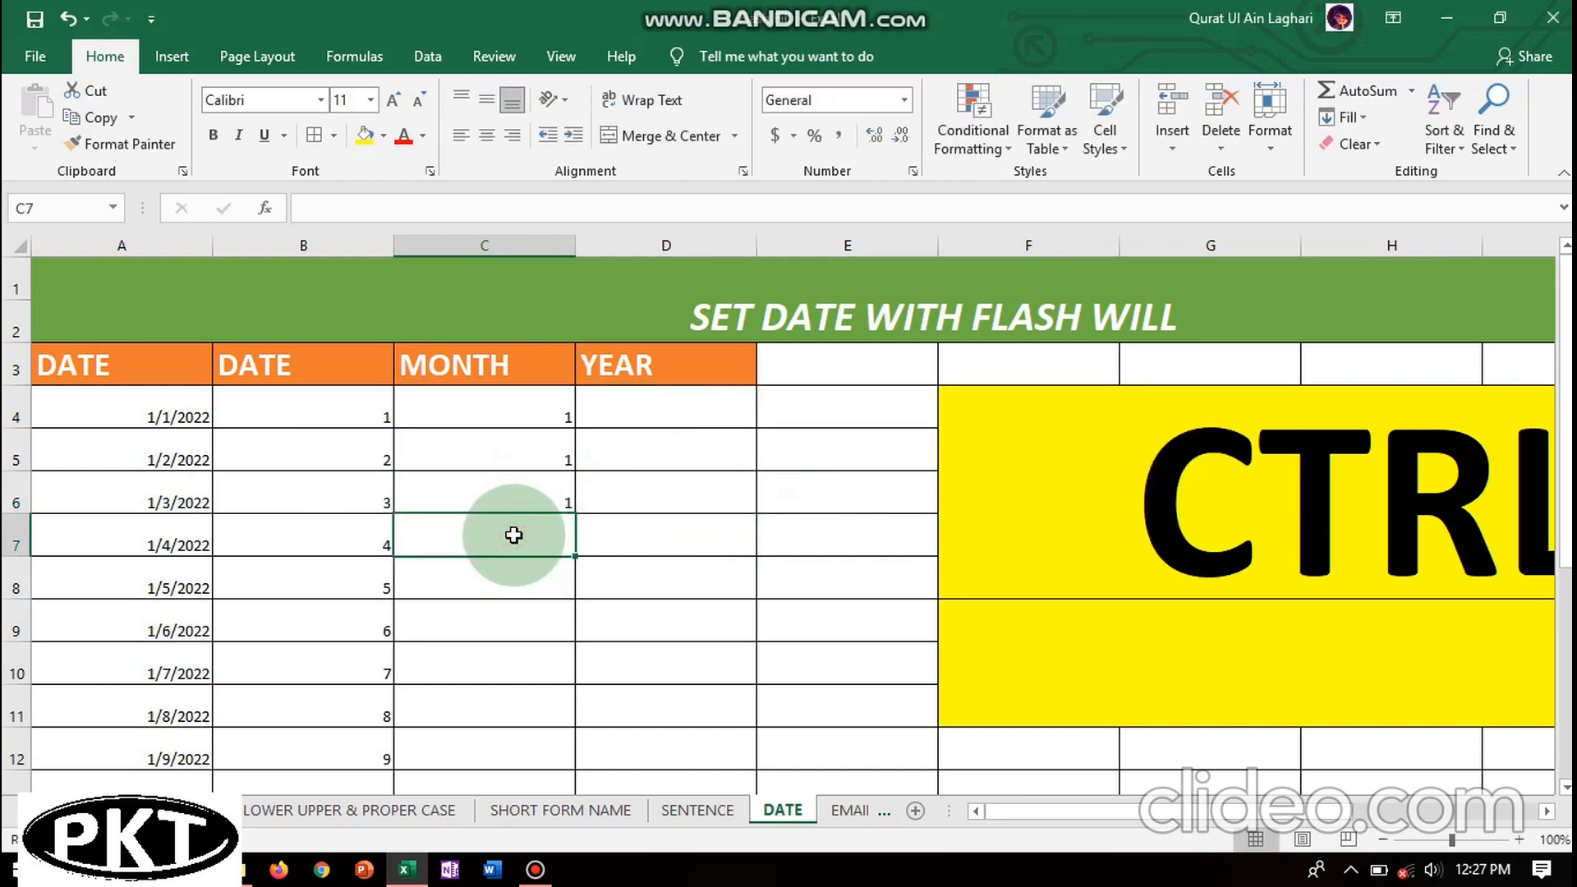
key("ctrl+e")
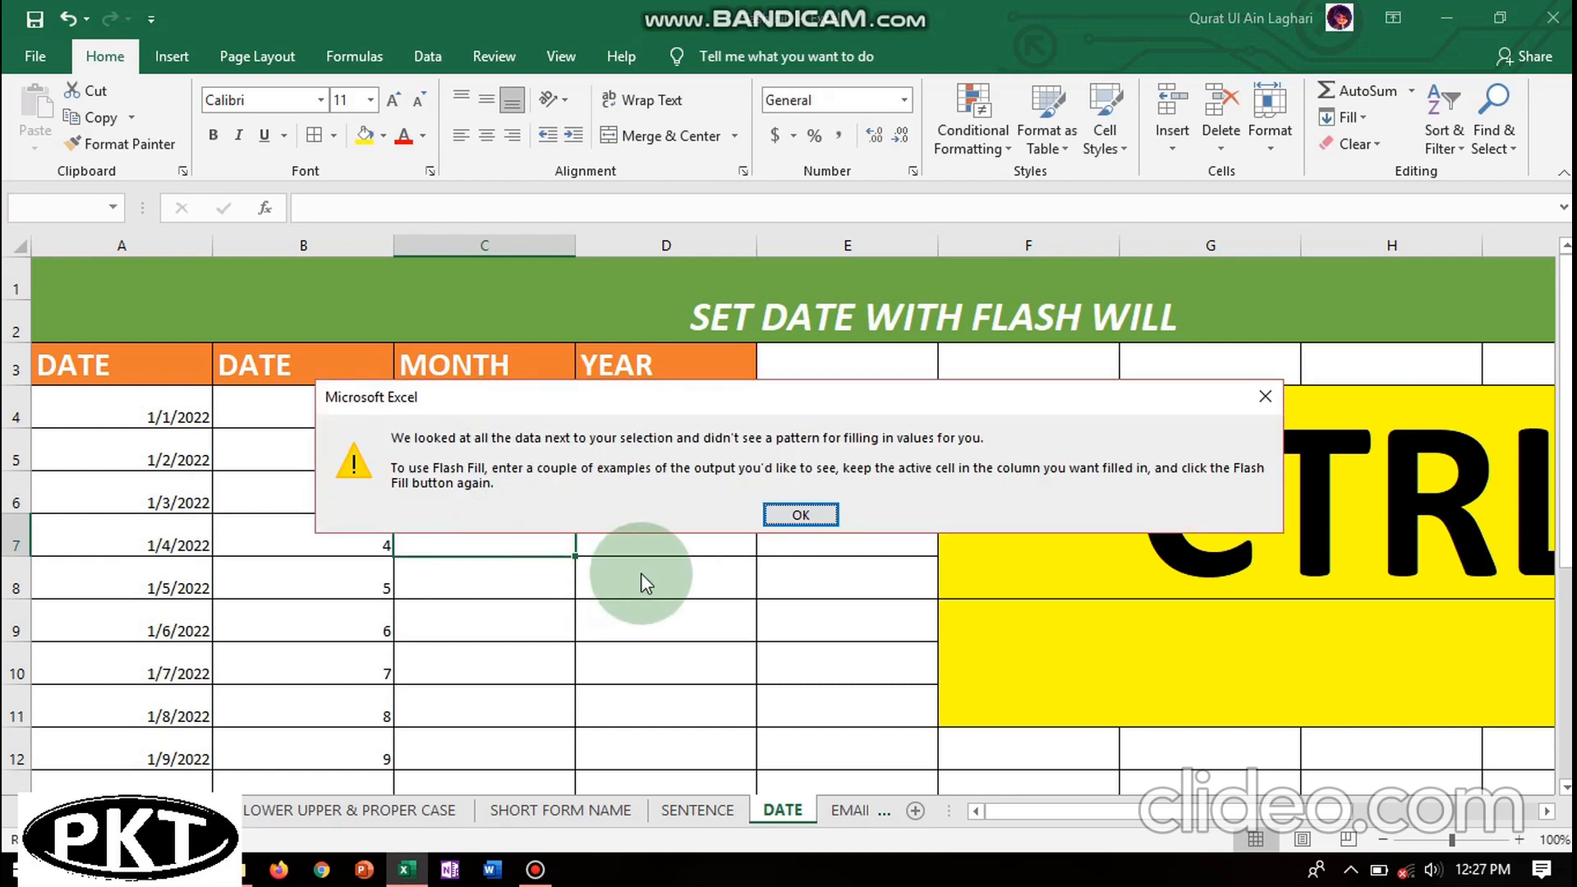
left_click(801, 515)
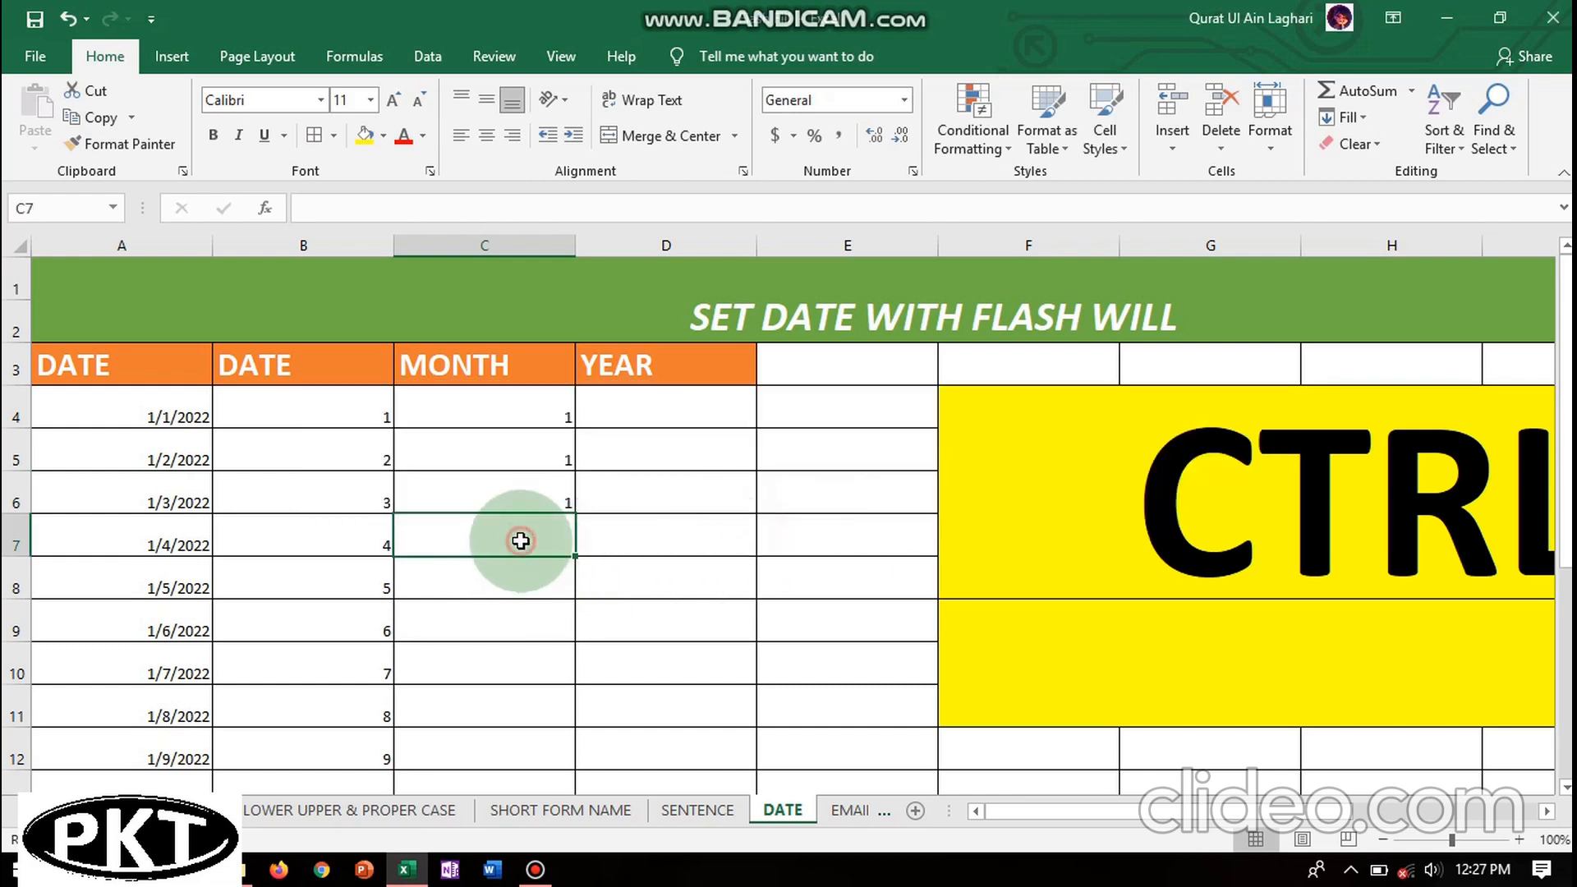
type("1")
left_click(516, 590)
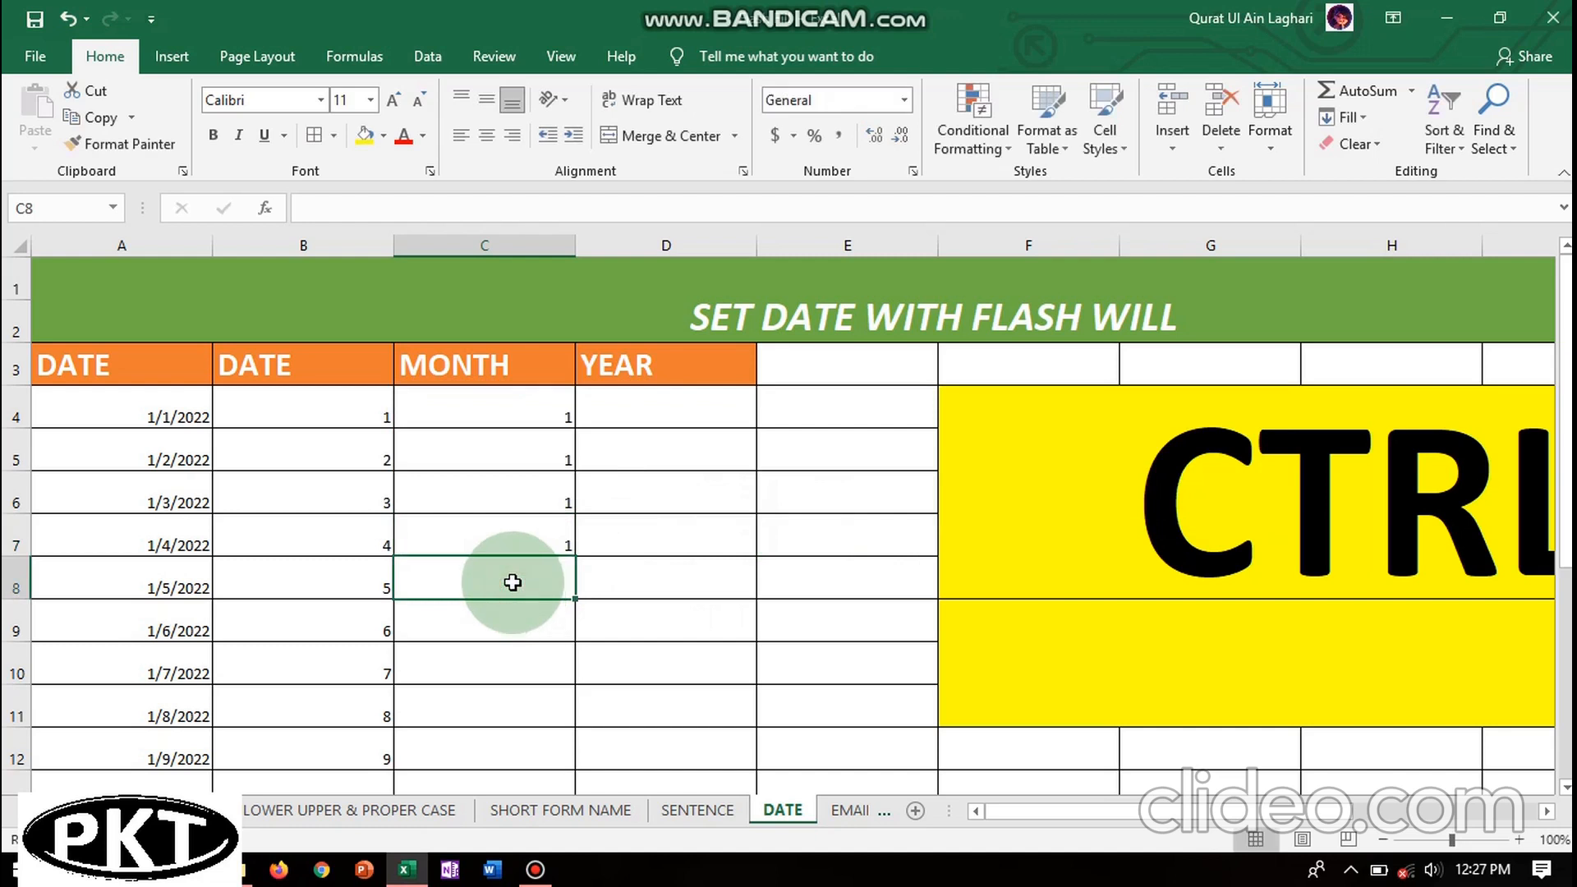
key("ctrl+e")
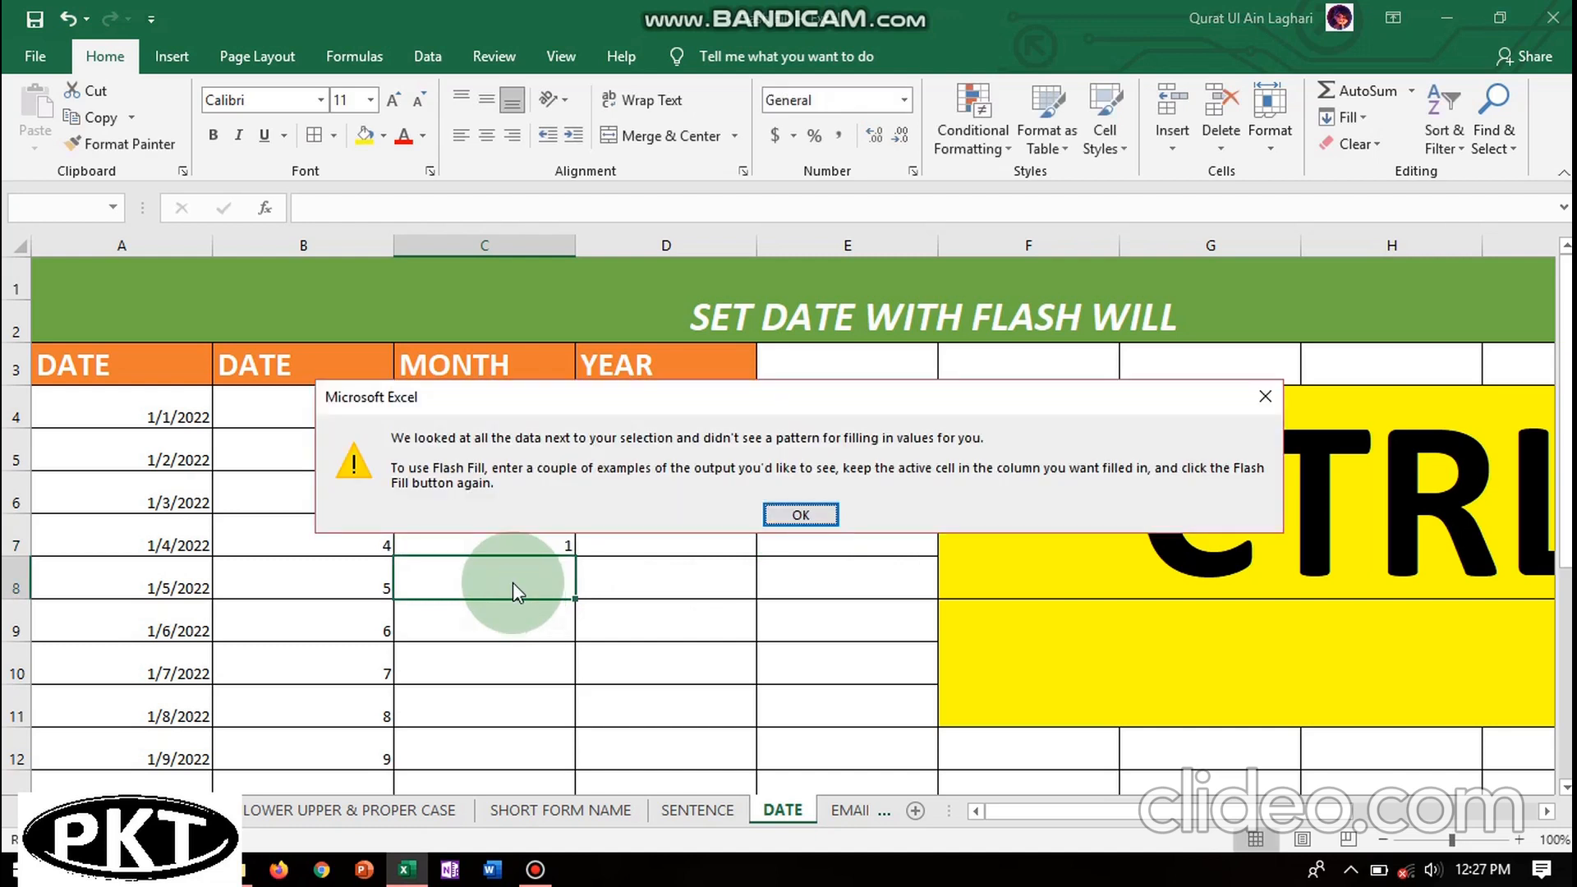
left_click(799, 515)
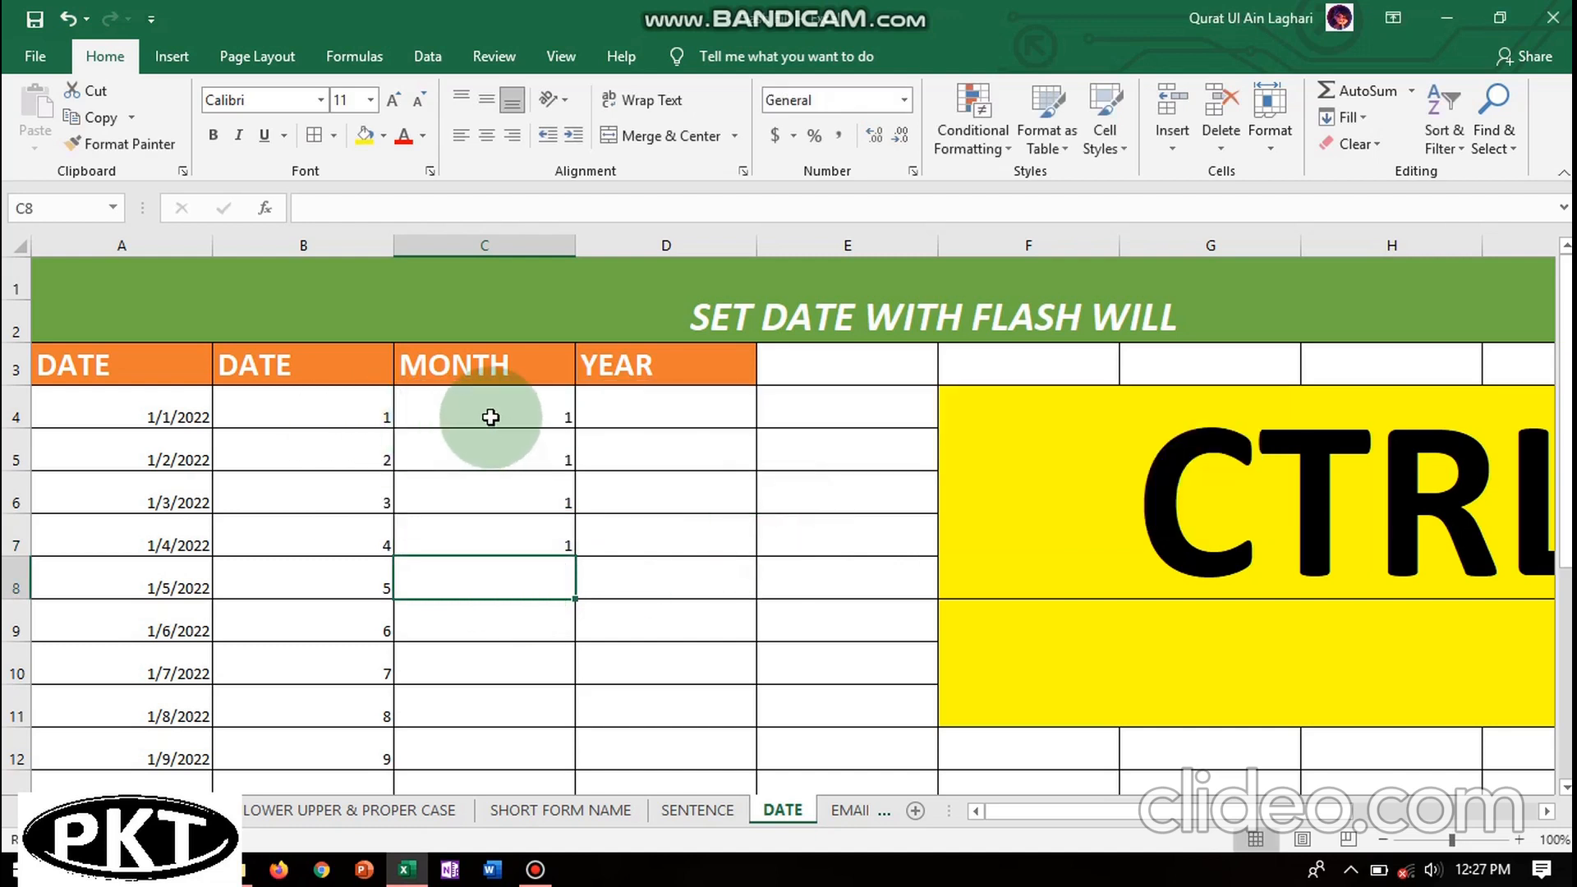
- Drag month 1 down to C13 and switch it to Flash Fill via Auto Fill Options
left_click_drag(490, 417, 616, 626)
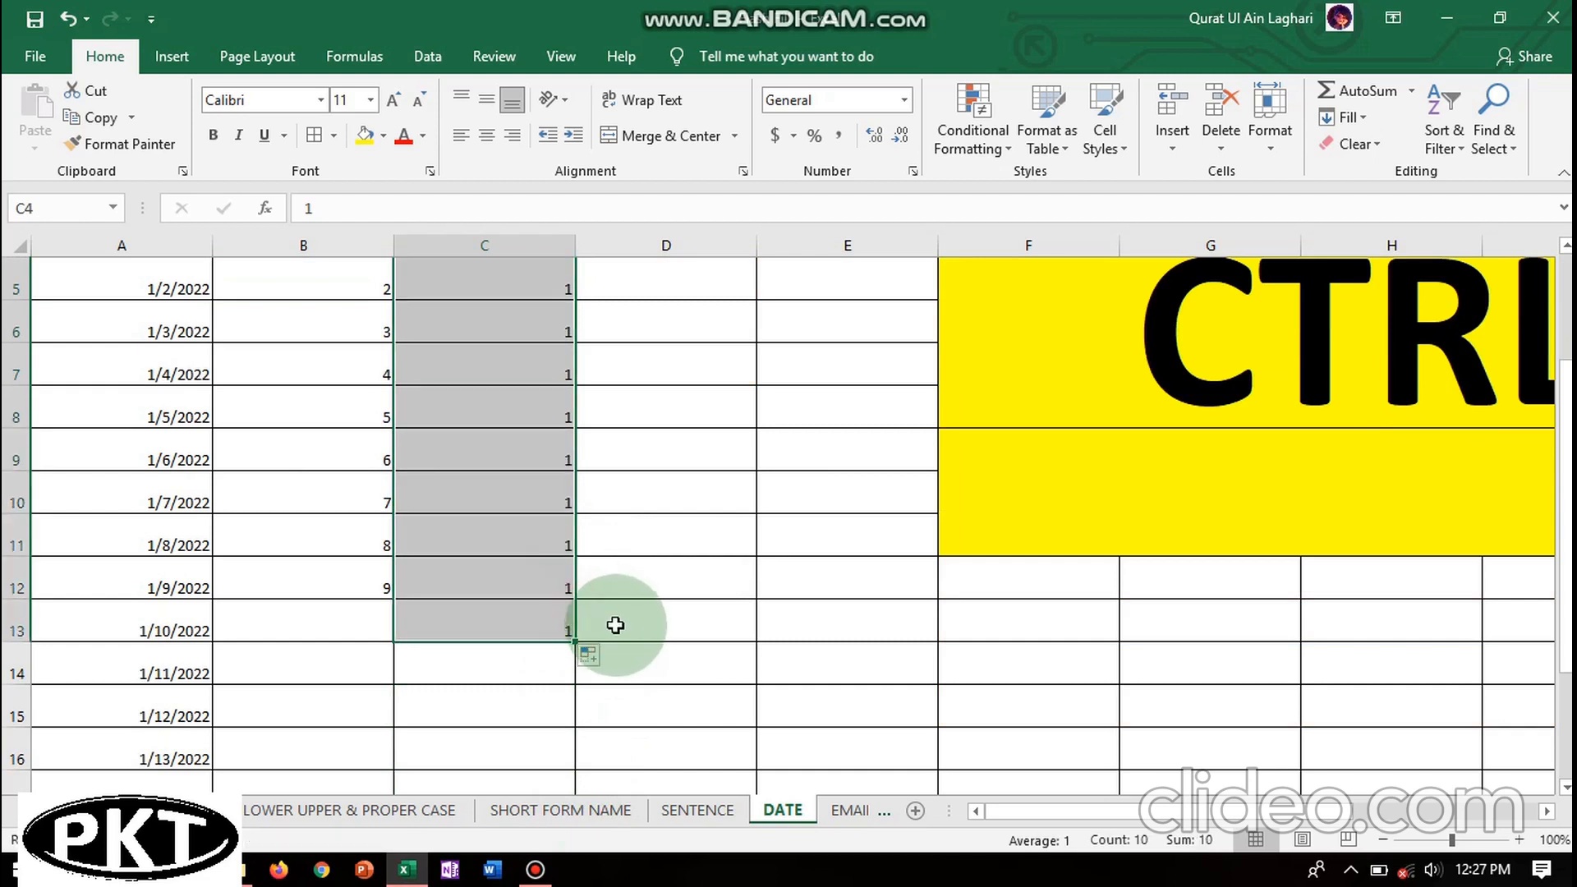
left_click(606, 655)
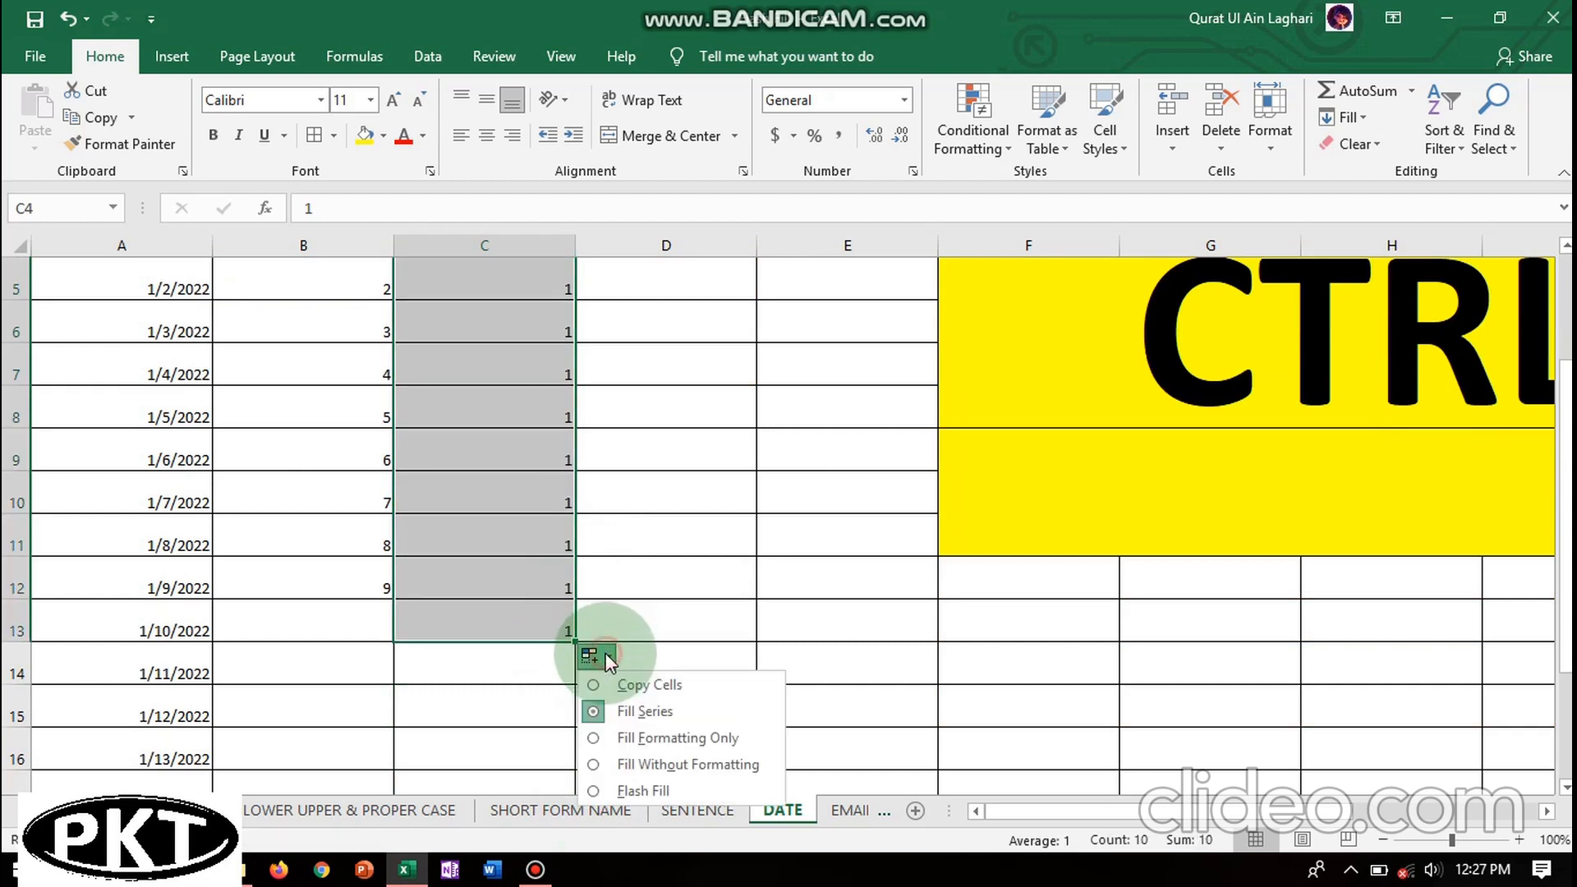
left_click(620, 781)
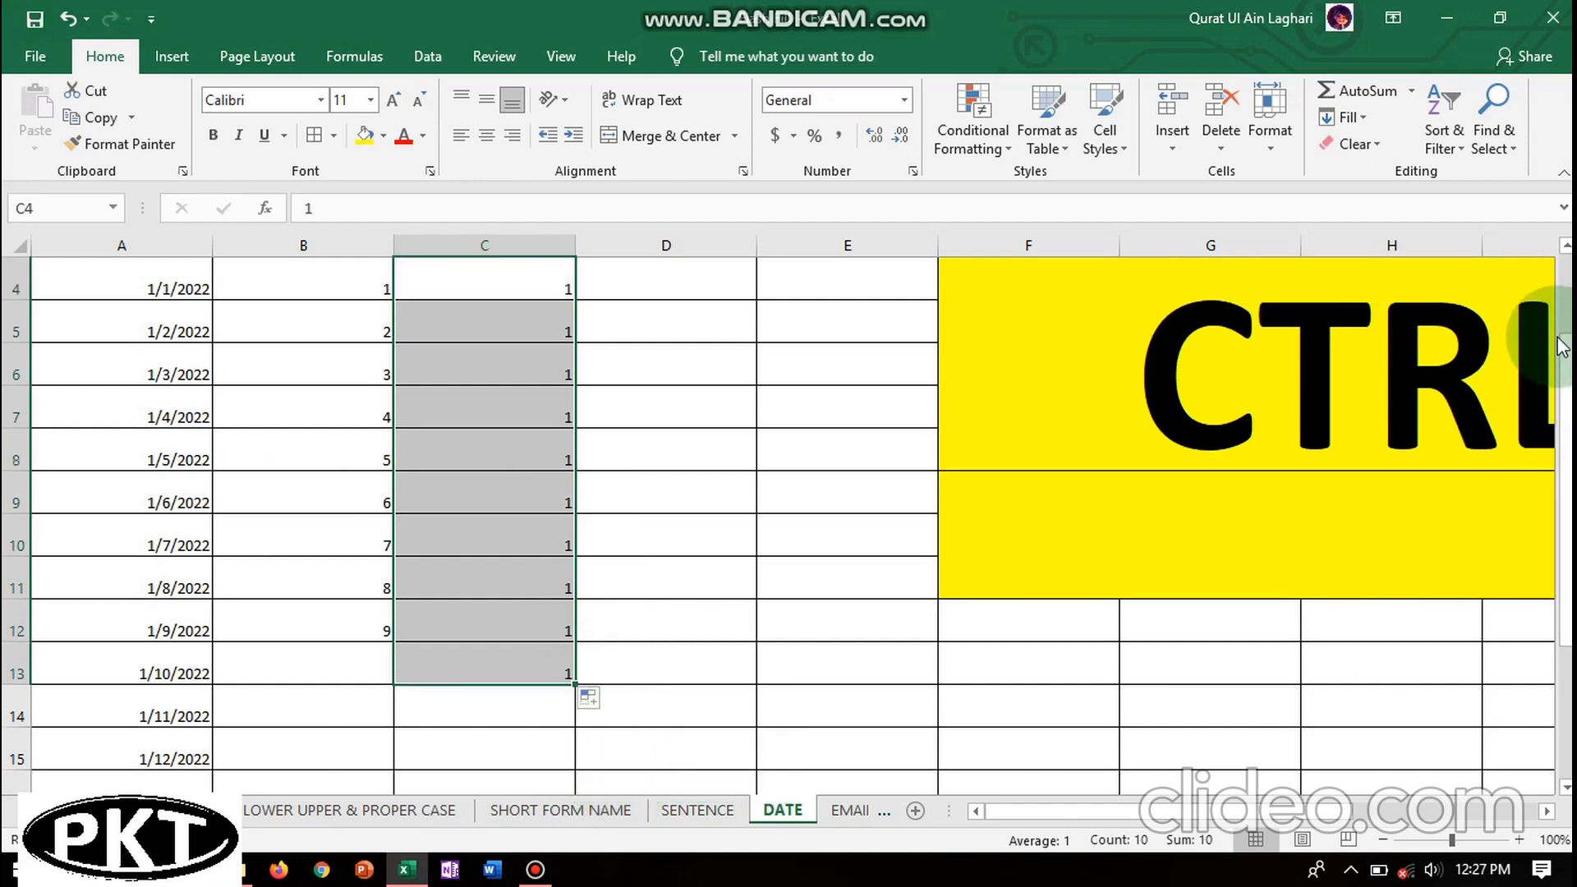
scroll(1561, 345, "up", 1)
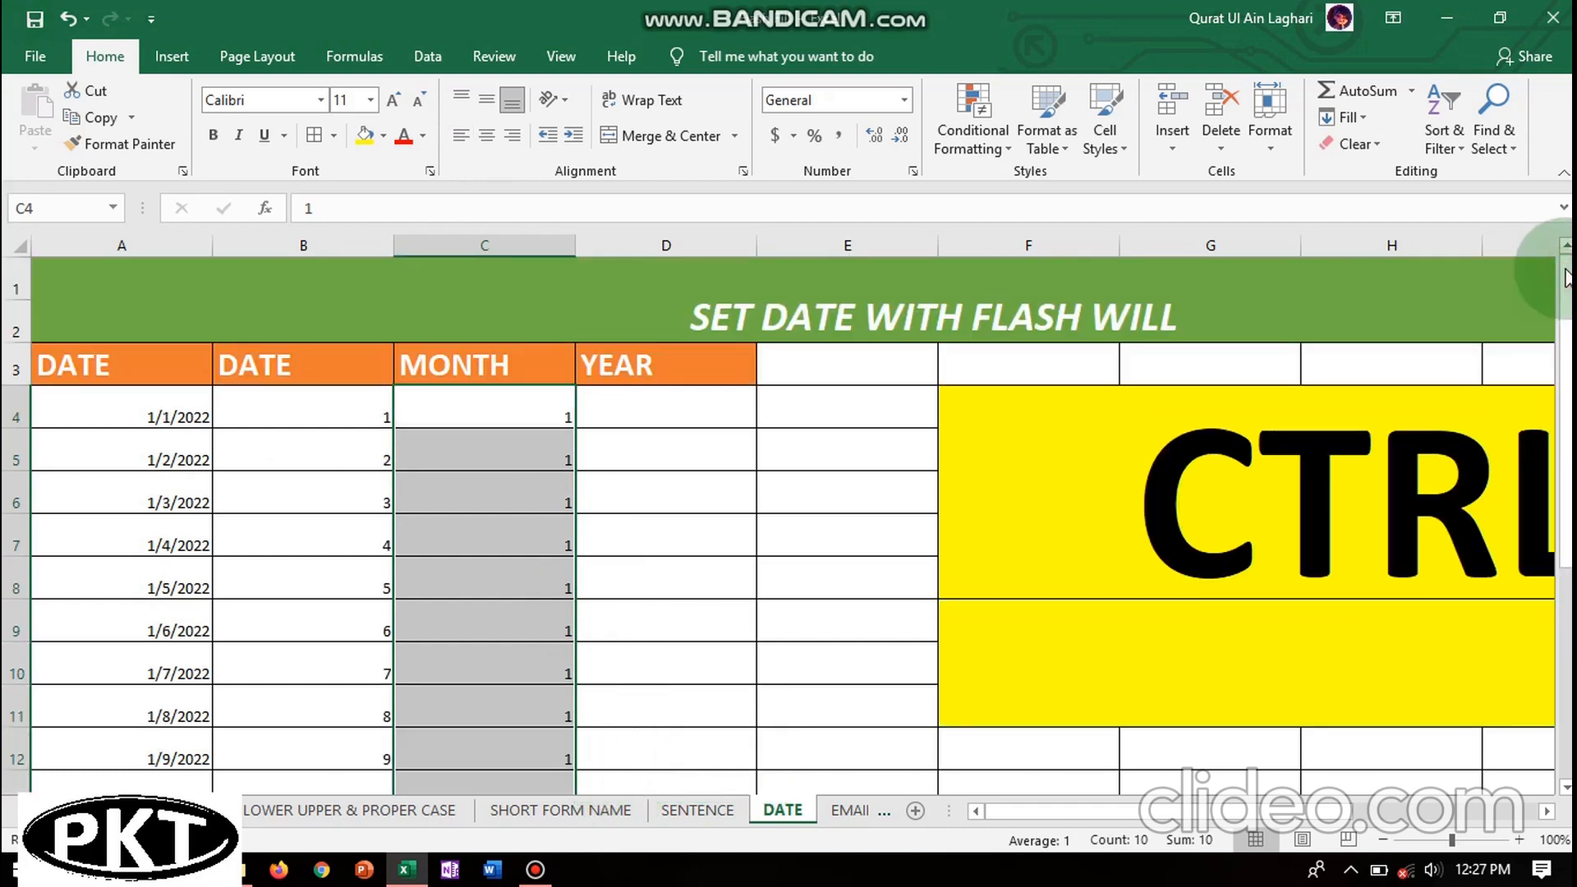
- Enter 2022 as the first year in cell D4
left_click(647, 404)
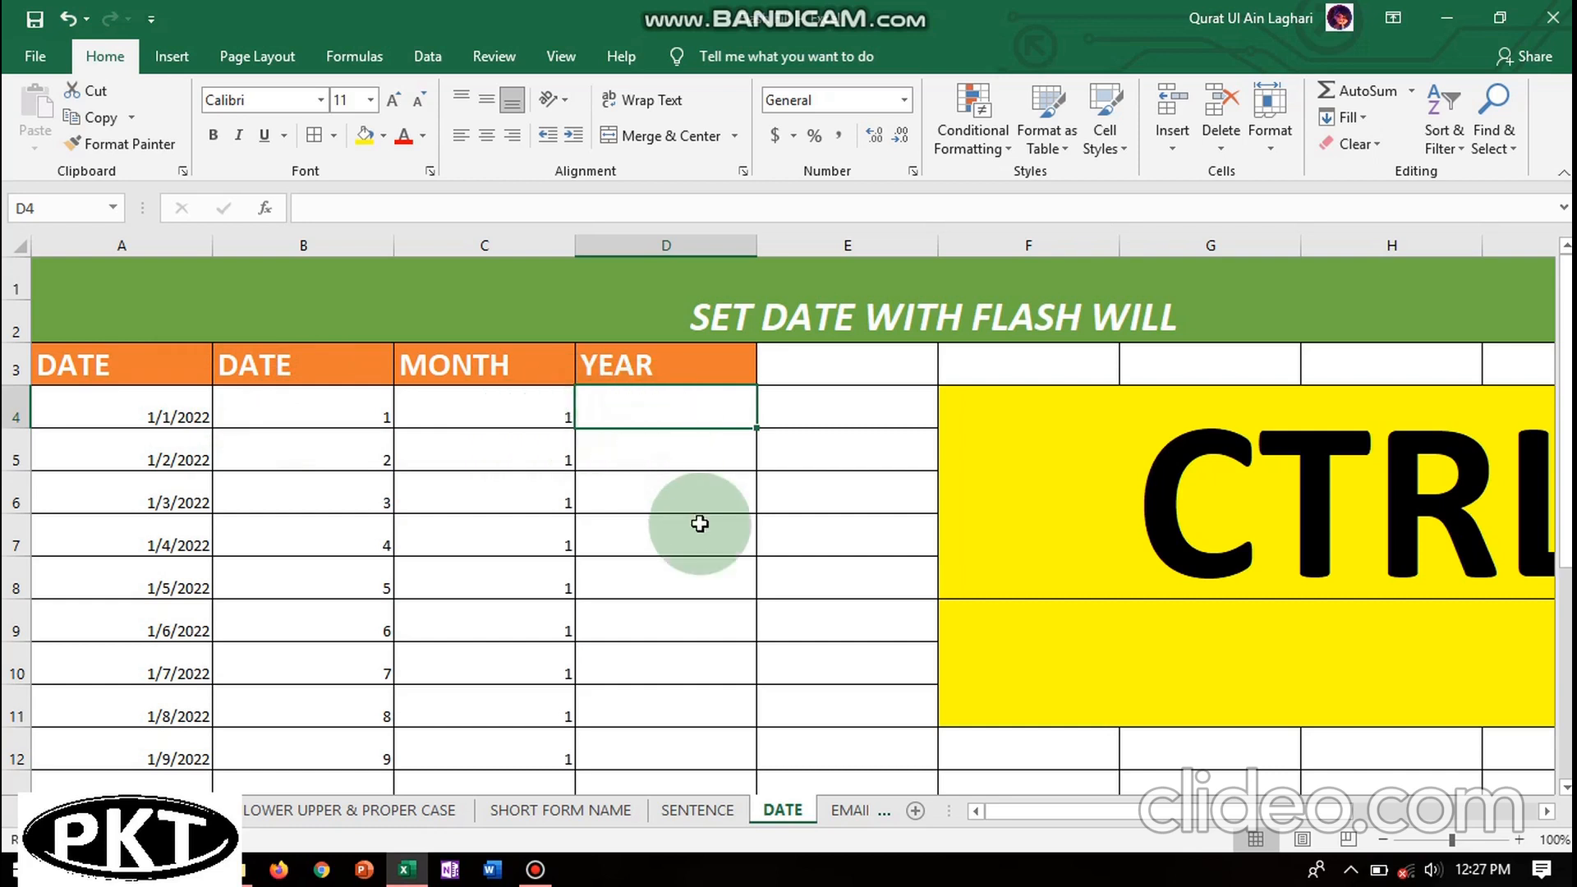
left_click(653, 417)
double_click(653, 417)
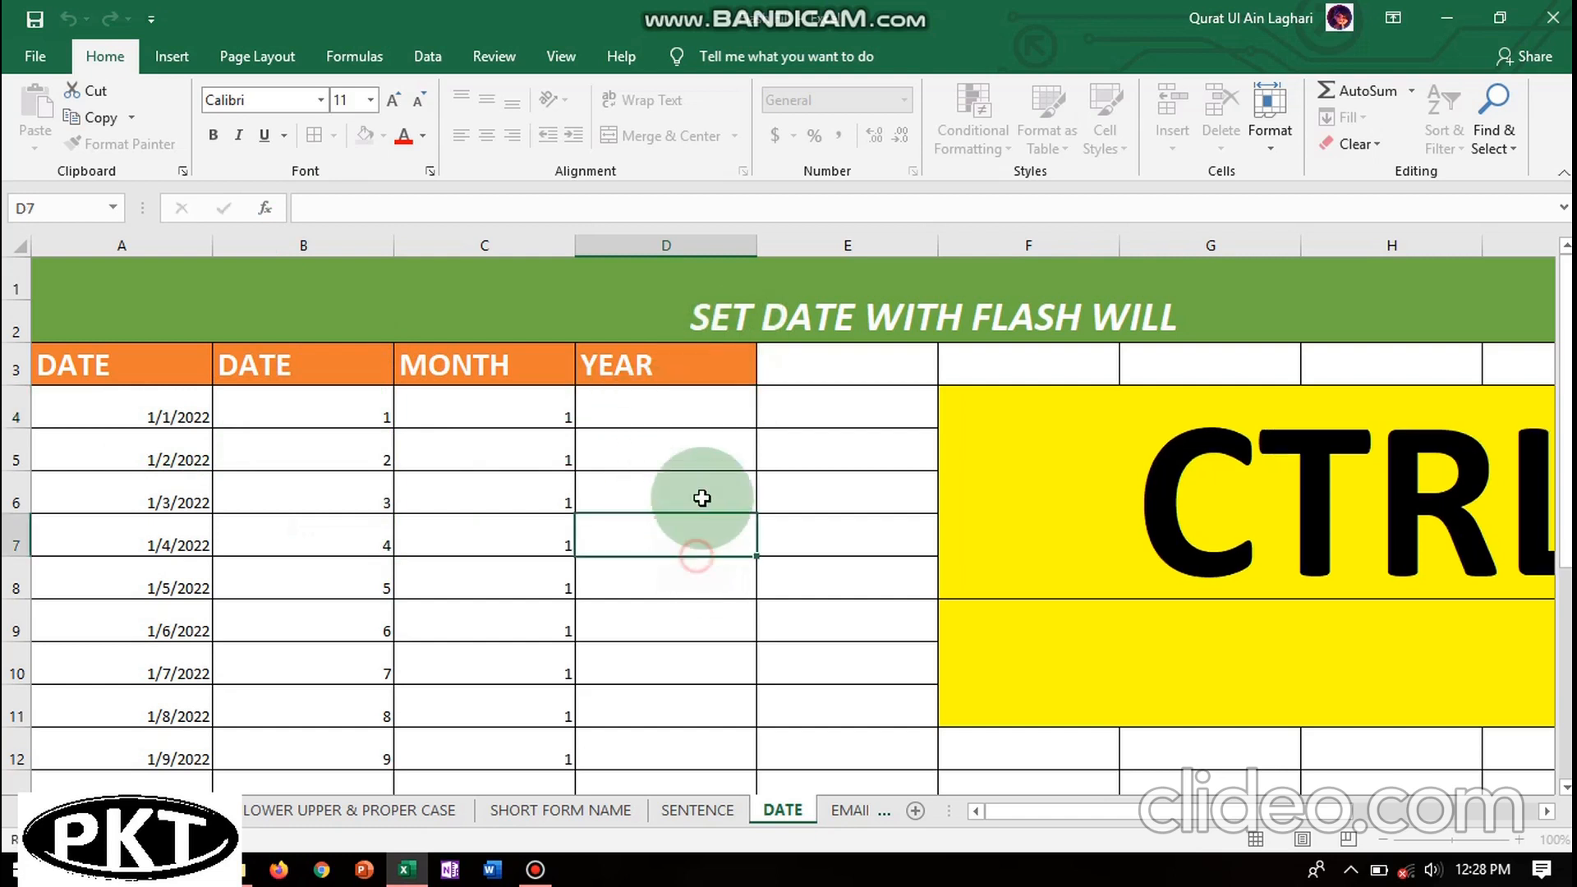
left_click(682, 530)
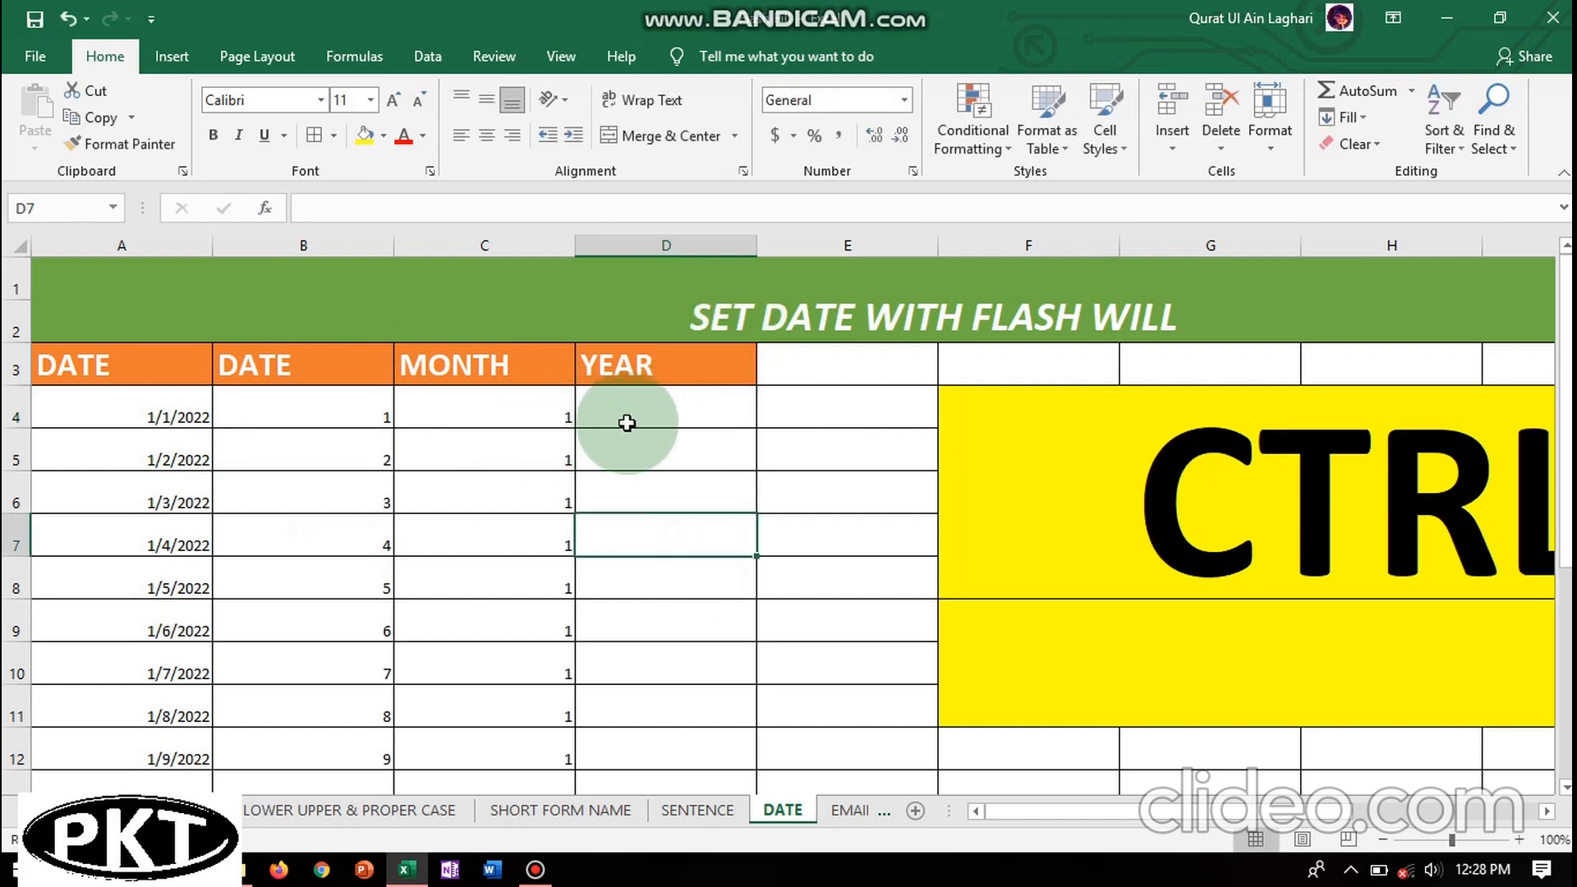
left_click(877, 406)
left_click(686, 421)
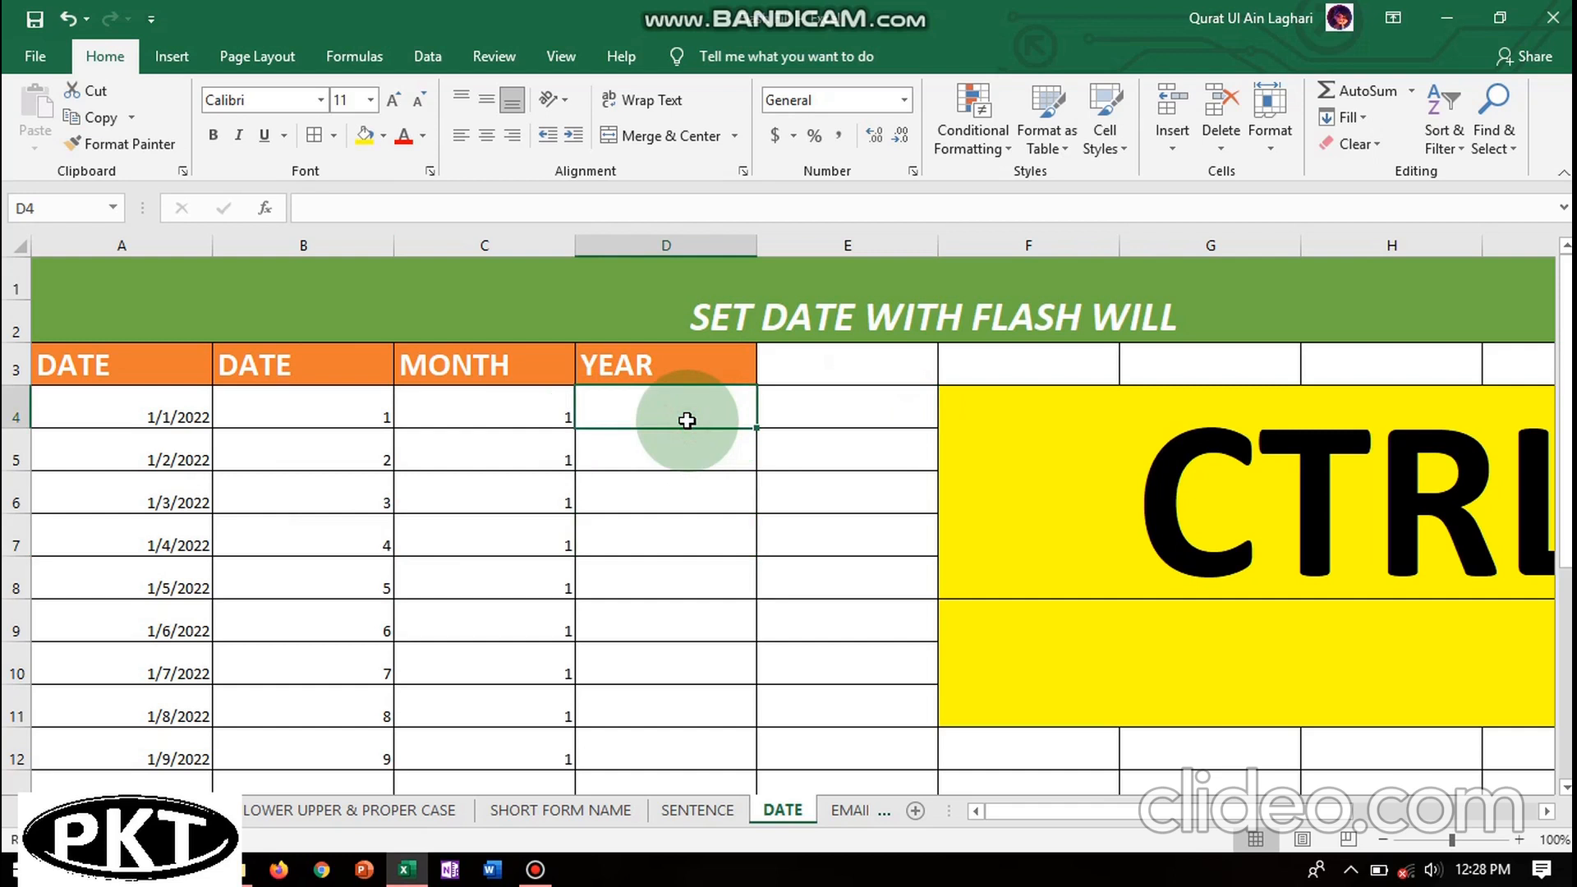
type("2022")
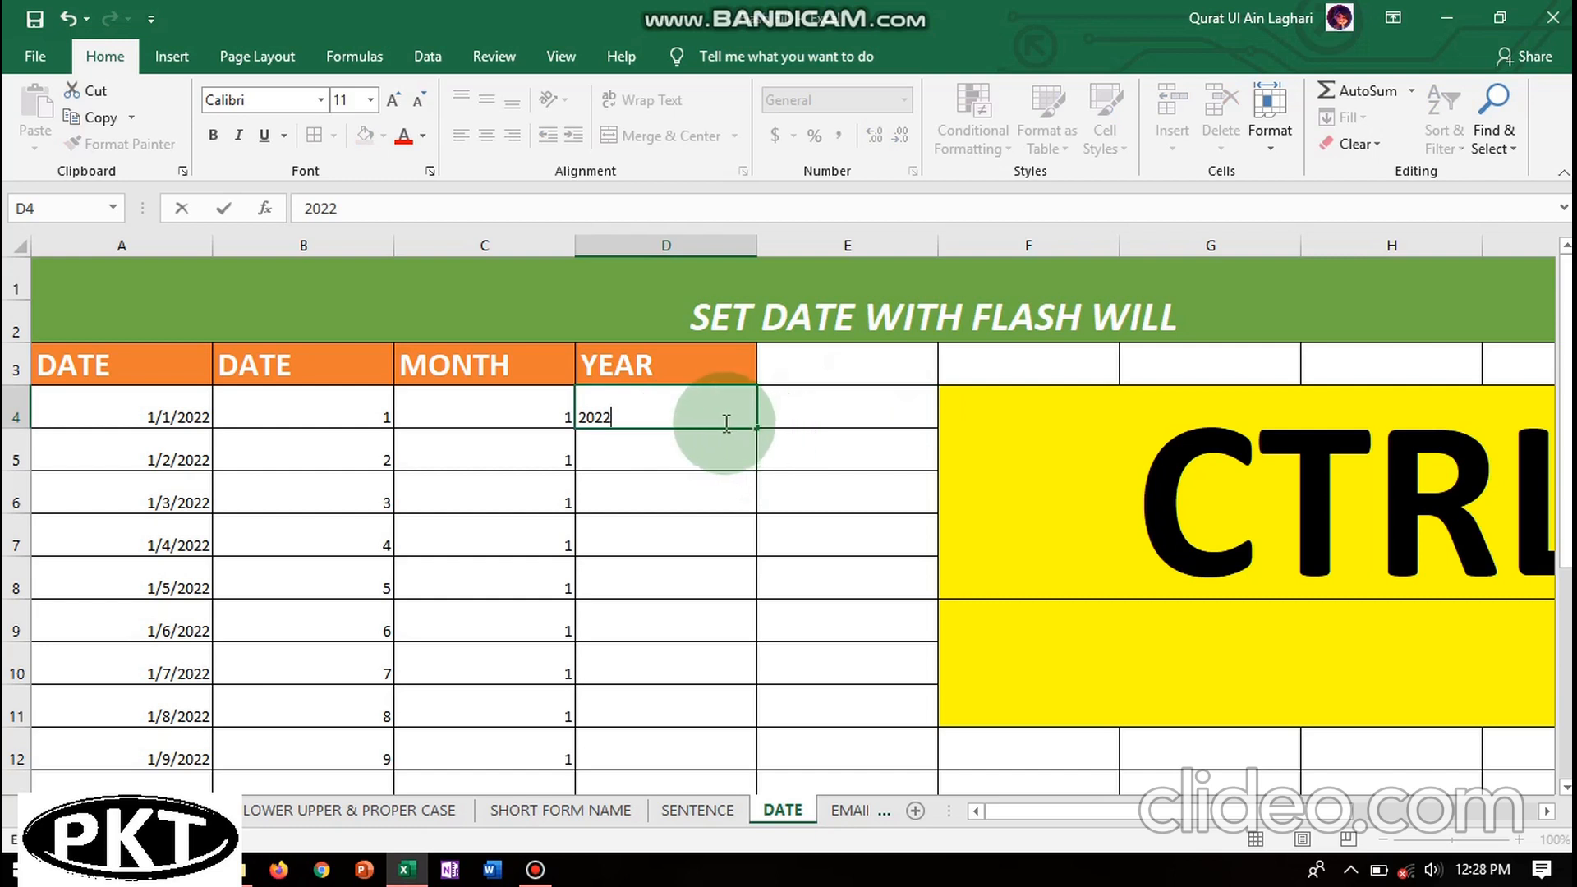
left_click(735, 590)
- Select the YEAR cells from D4 down, Flash Fill 2022, and go to the EMAIL sheet
left_click_drag(616, 405, 633, 740)
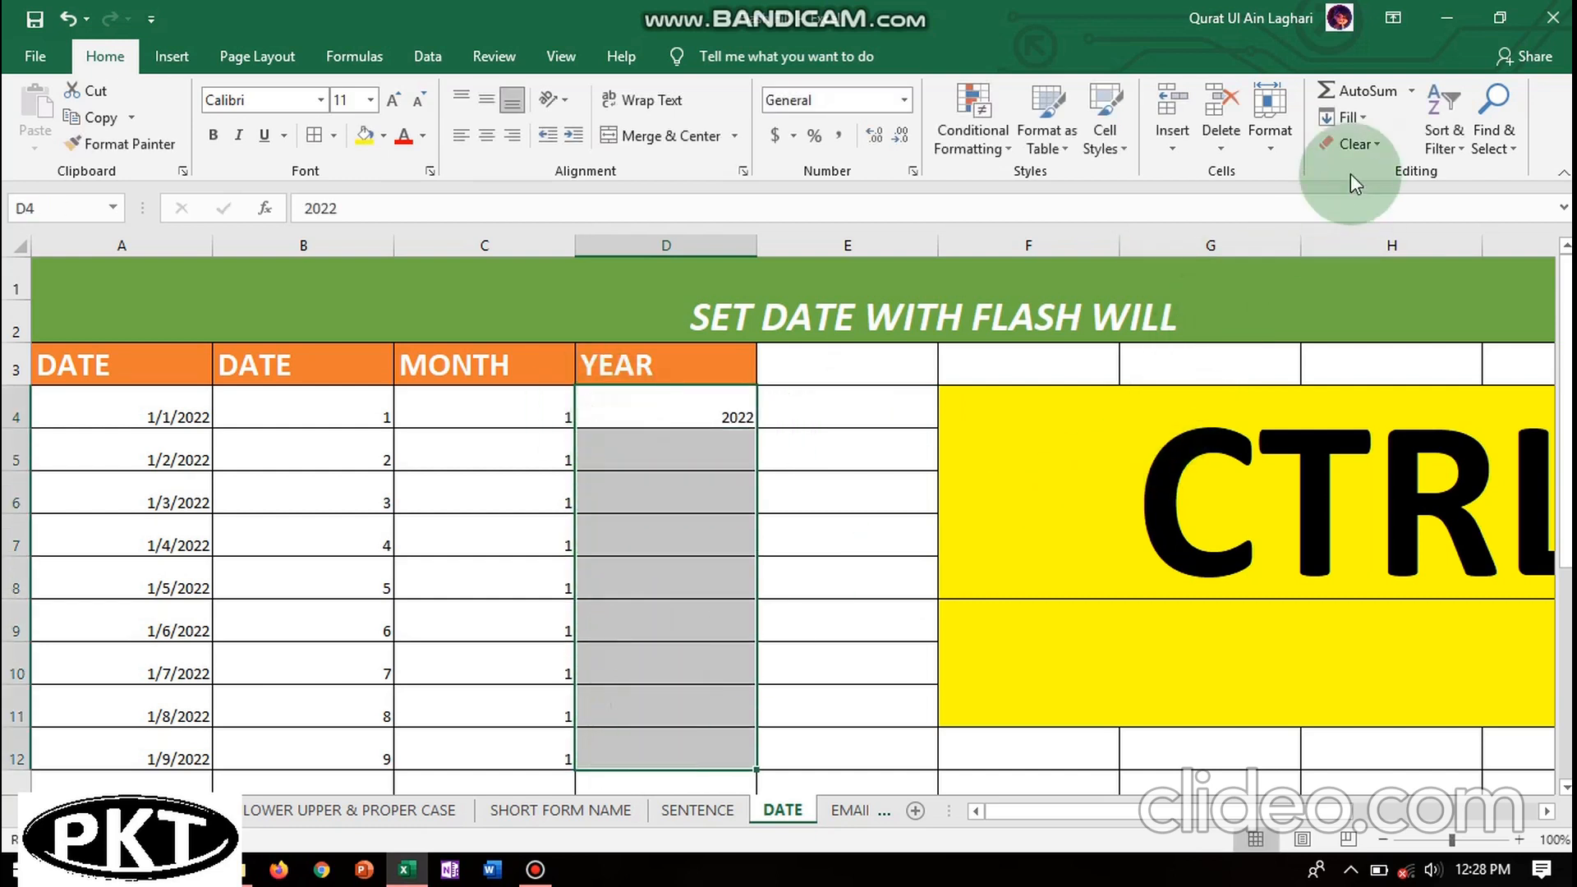
left_click(1351, 117)
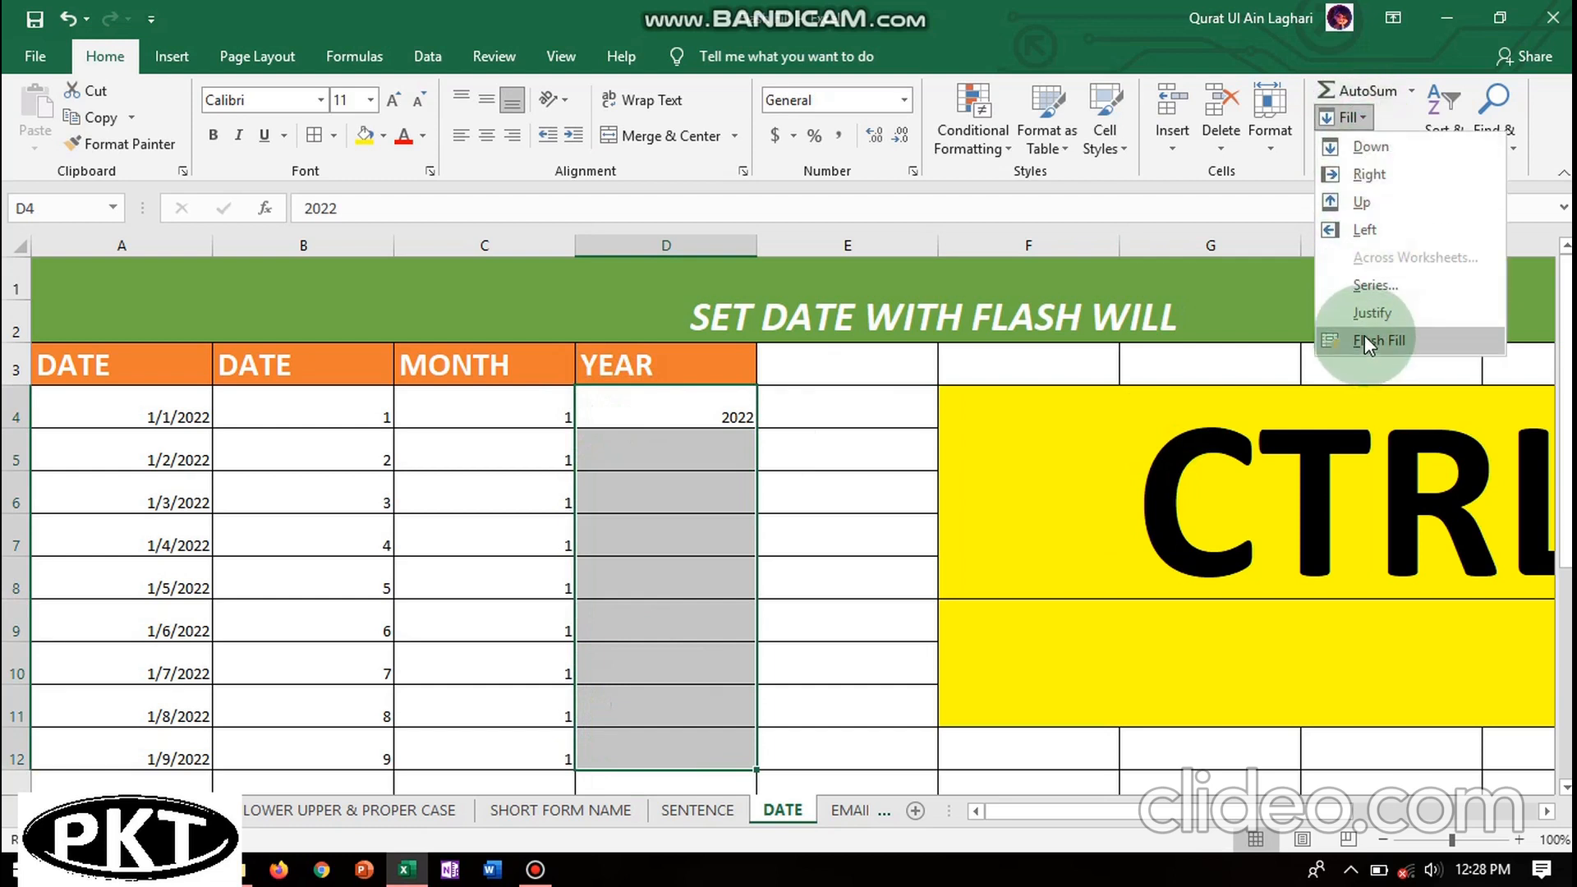
left_click(1364, 335)
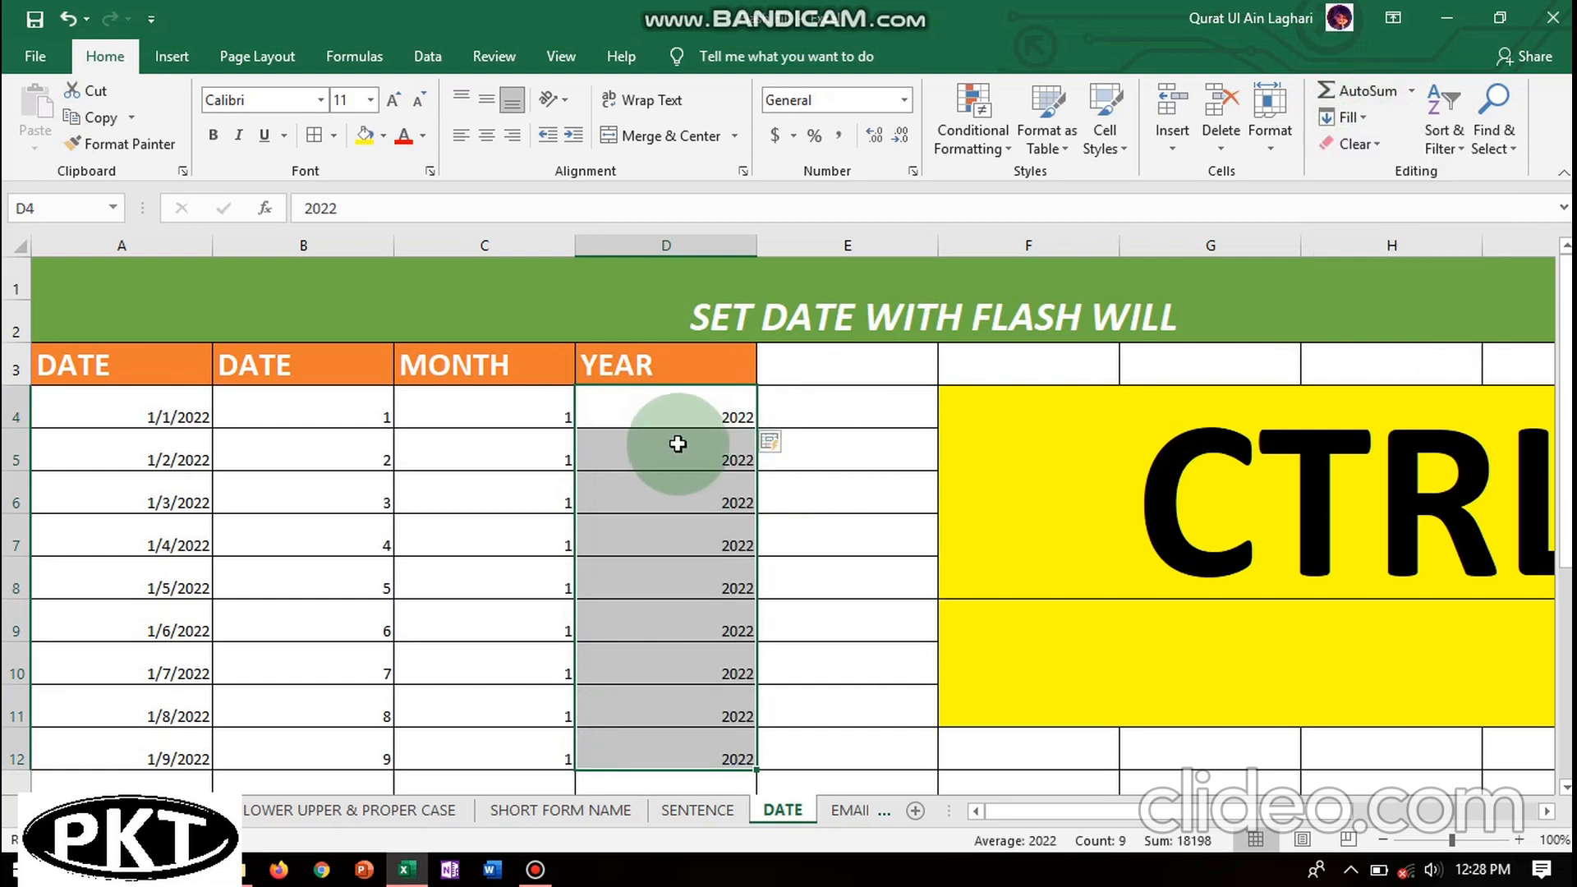
left_click(841, 813)
- Type the first student's gmail address into B4
left_click(320, 467)
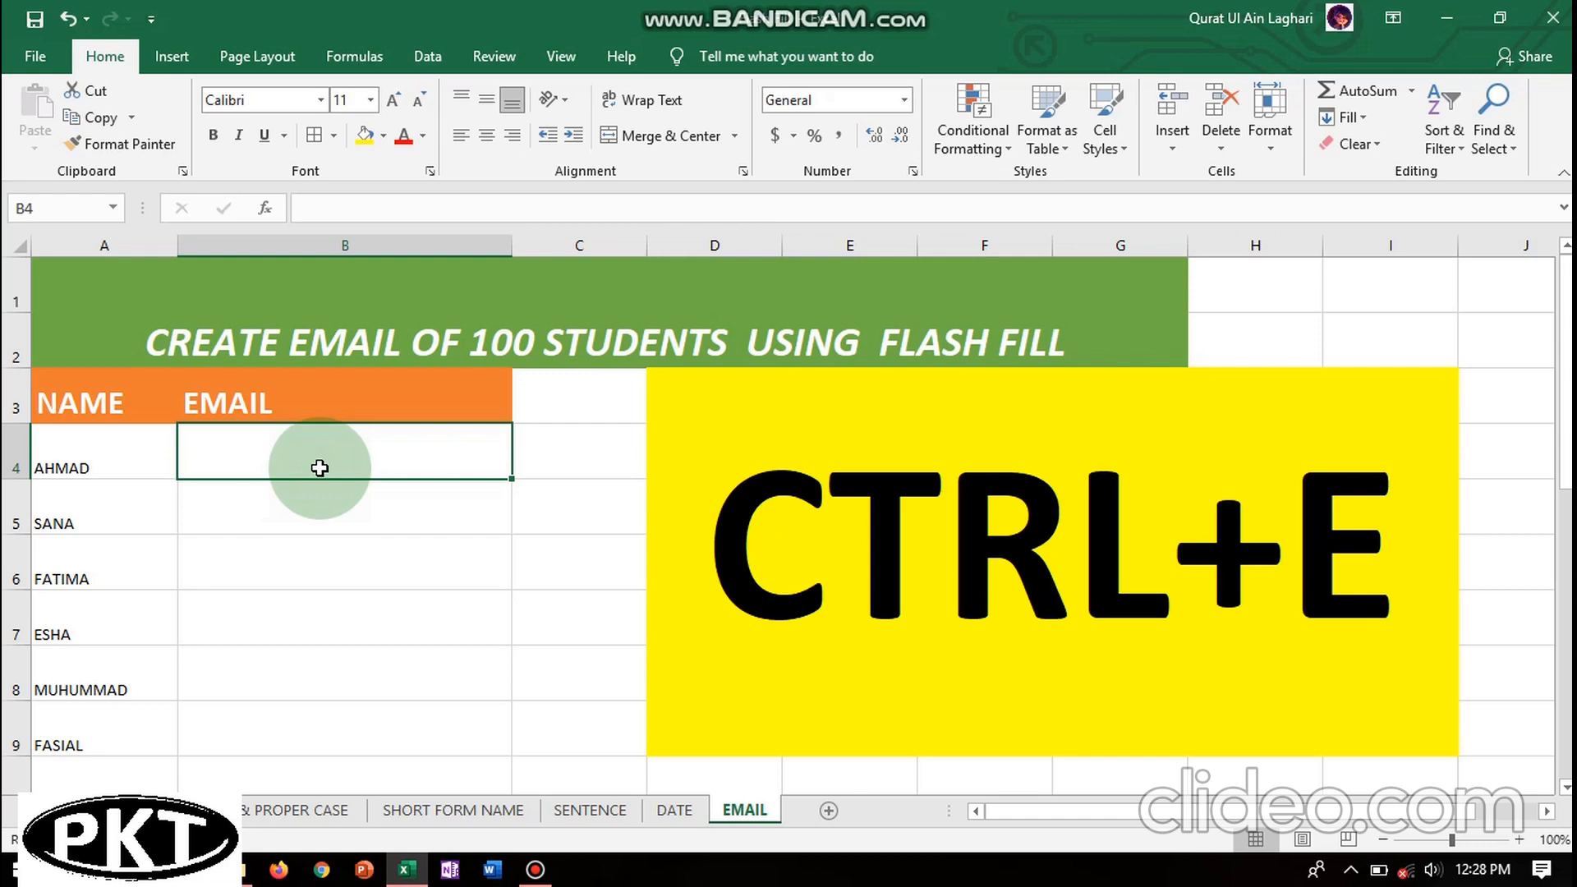
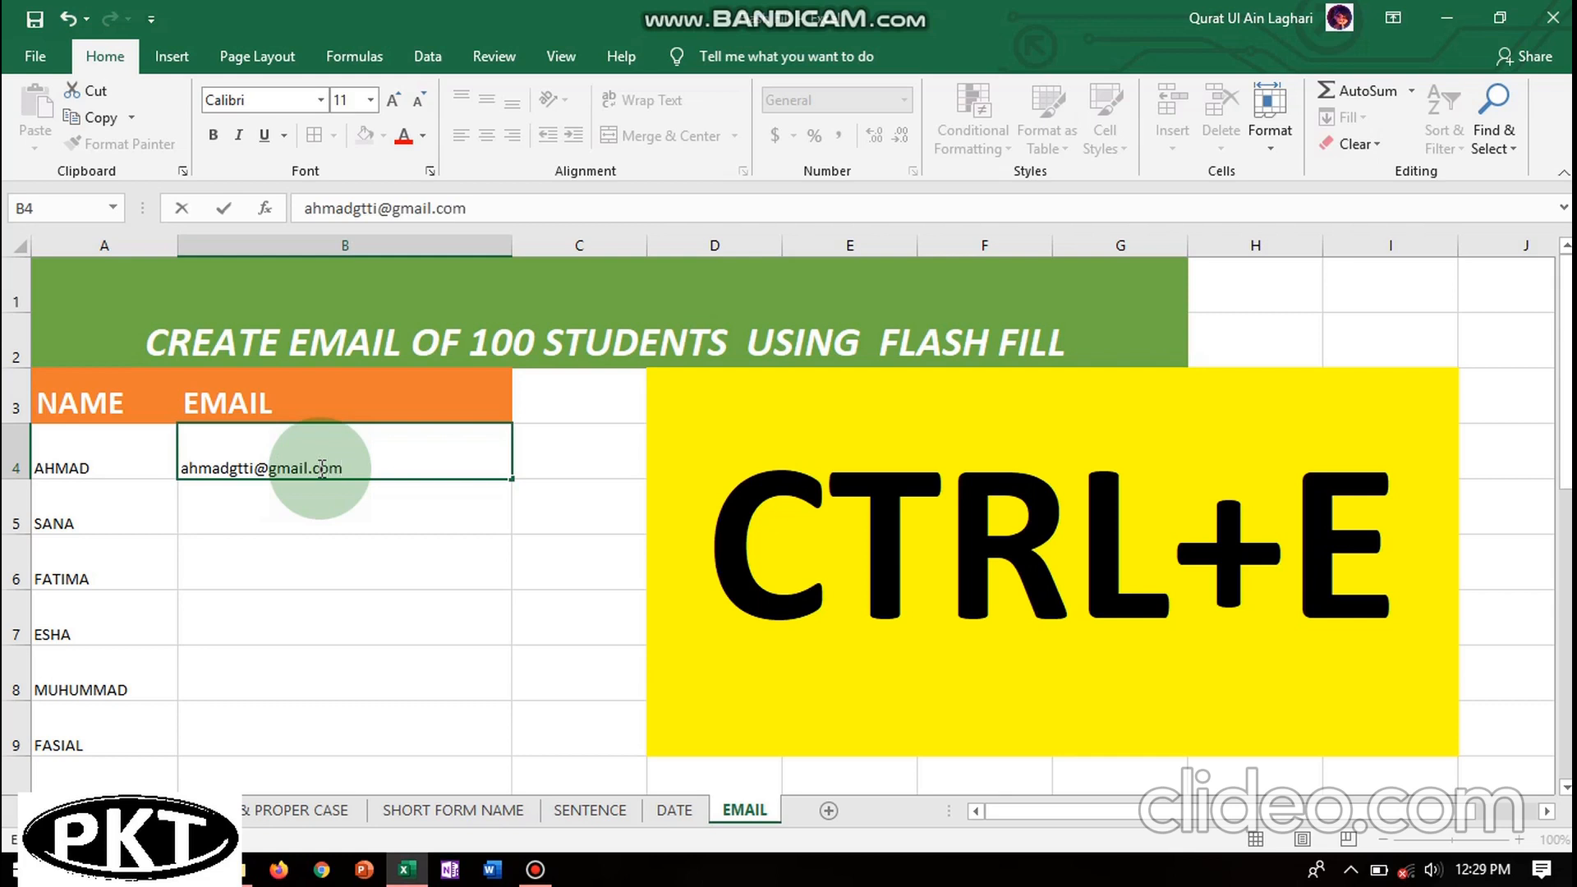
left_click(333, 526)
- Select B4:B9, Flash Fill the remaining email addresses, then switch sheets
left_click(308, 452)
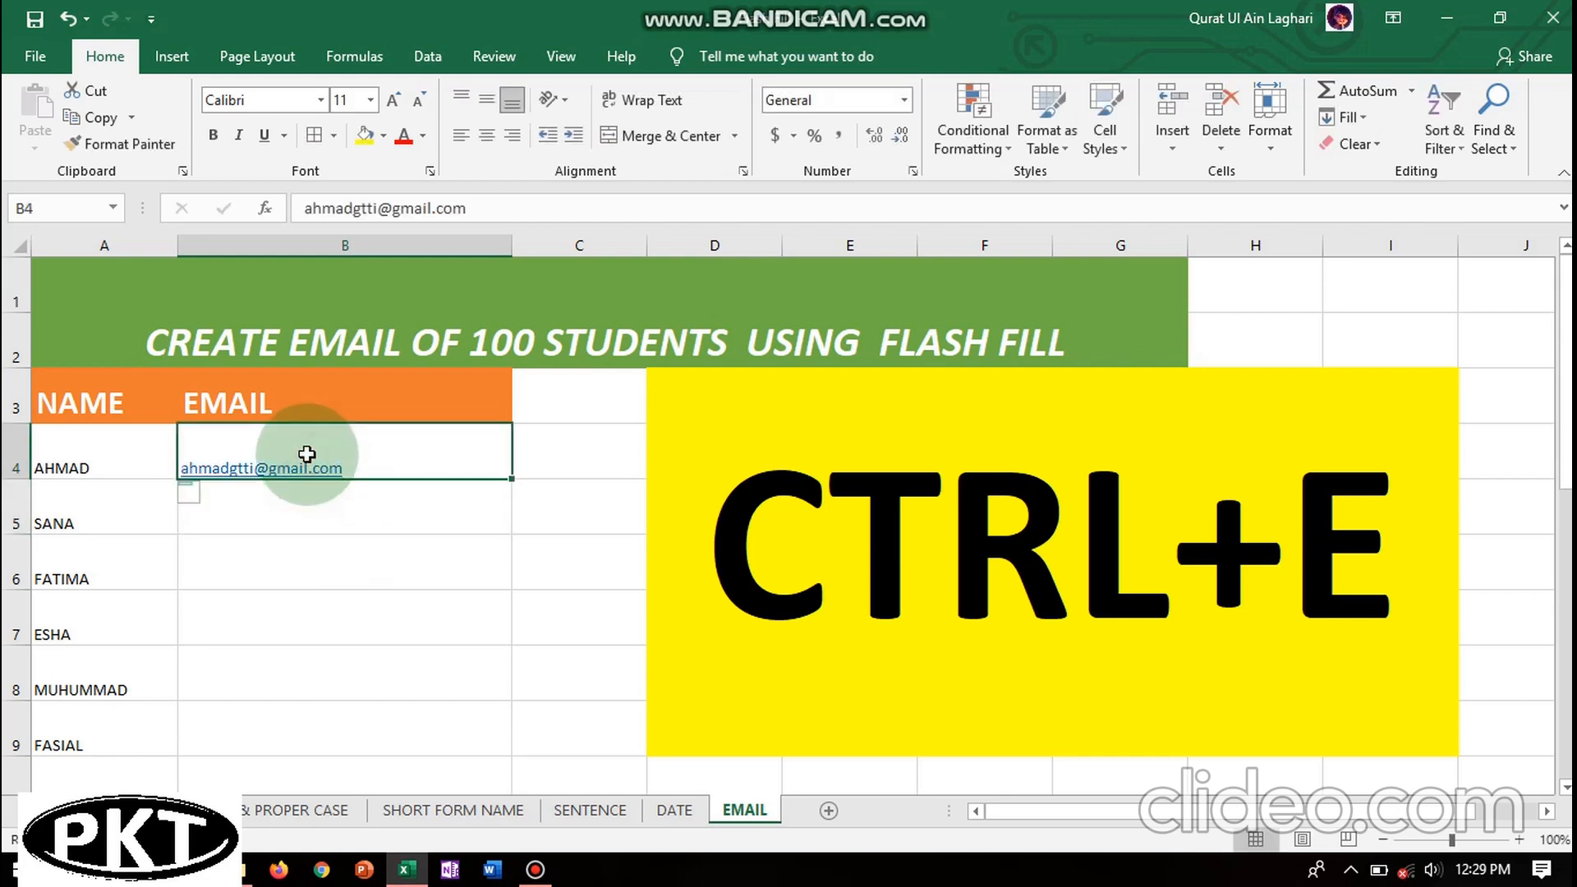
left_click_drag(307, 454, 324, 722)
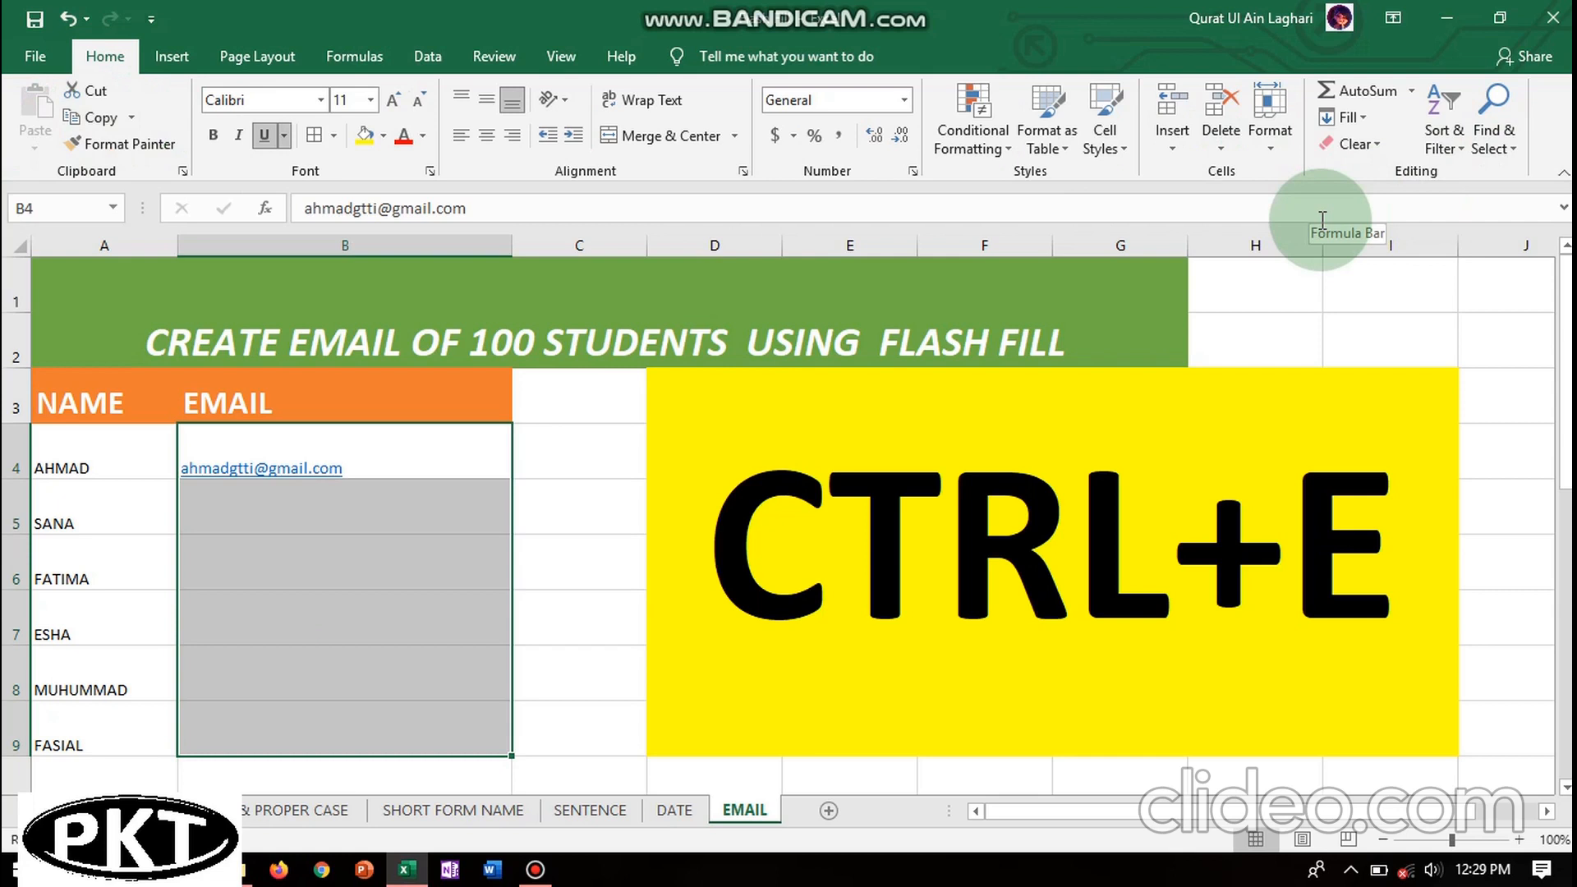
left_click(1364, 123)
left_click(1367, 333)
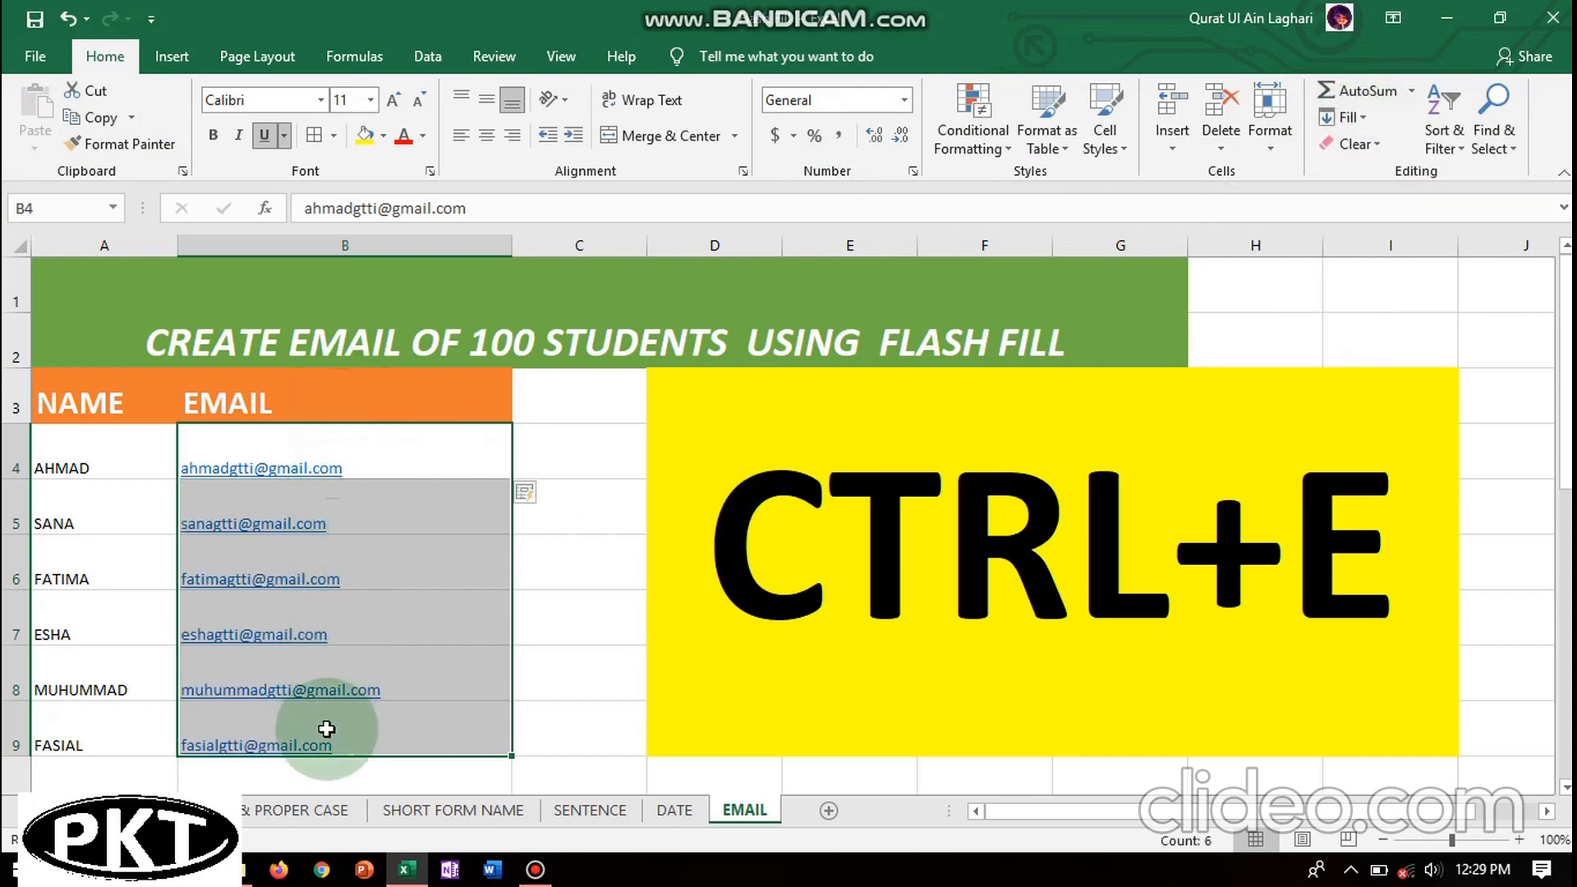
left_click(668, 810)
- Go back through the SENTENCE and case sheets to the opening FLASH FILL sheet and scroll to its top
left_click(584, 811)
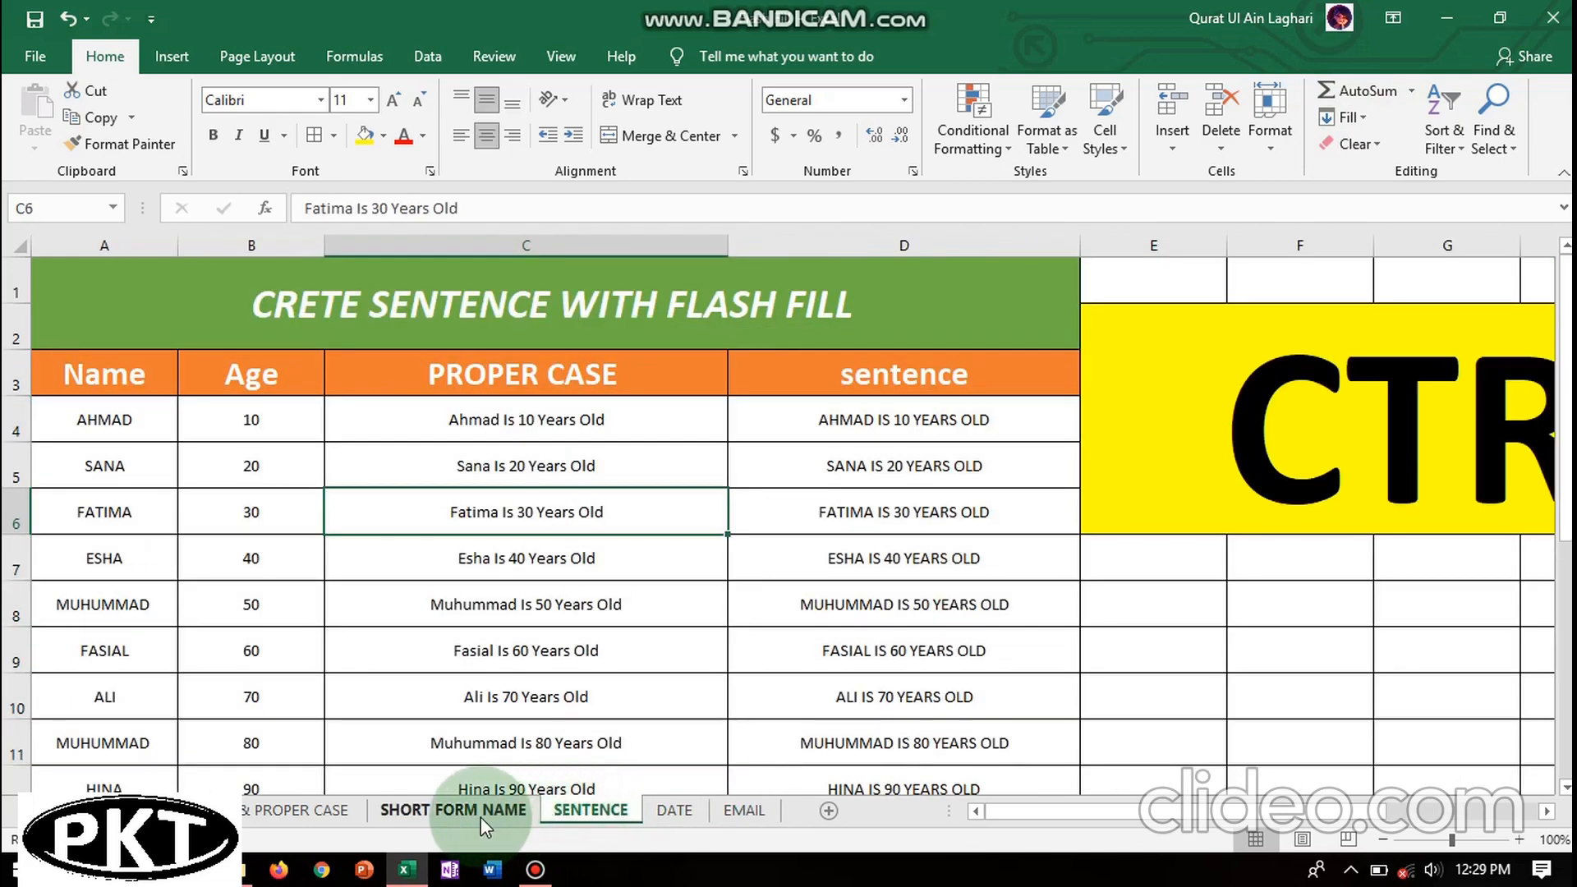
left_click(249, 812)
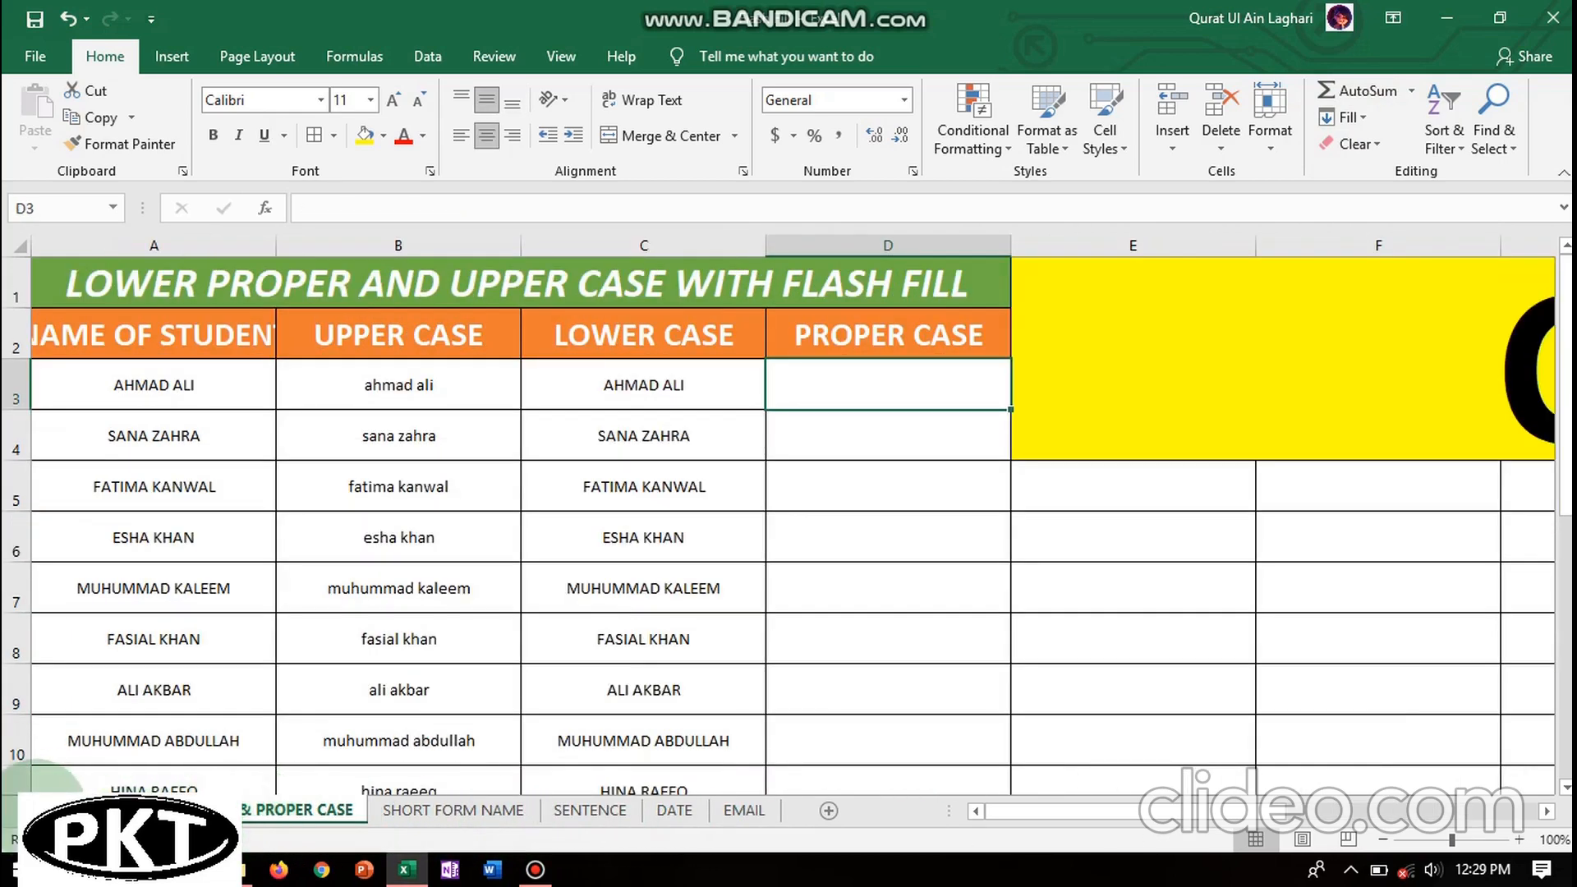
left_click(33, 811)
left_click(164, 810)
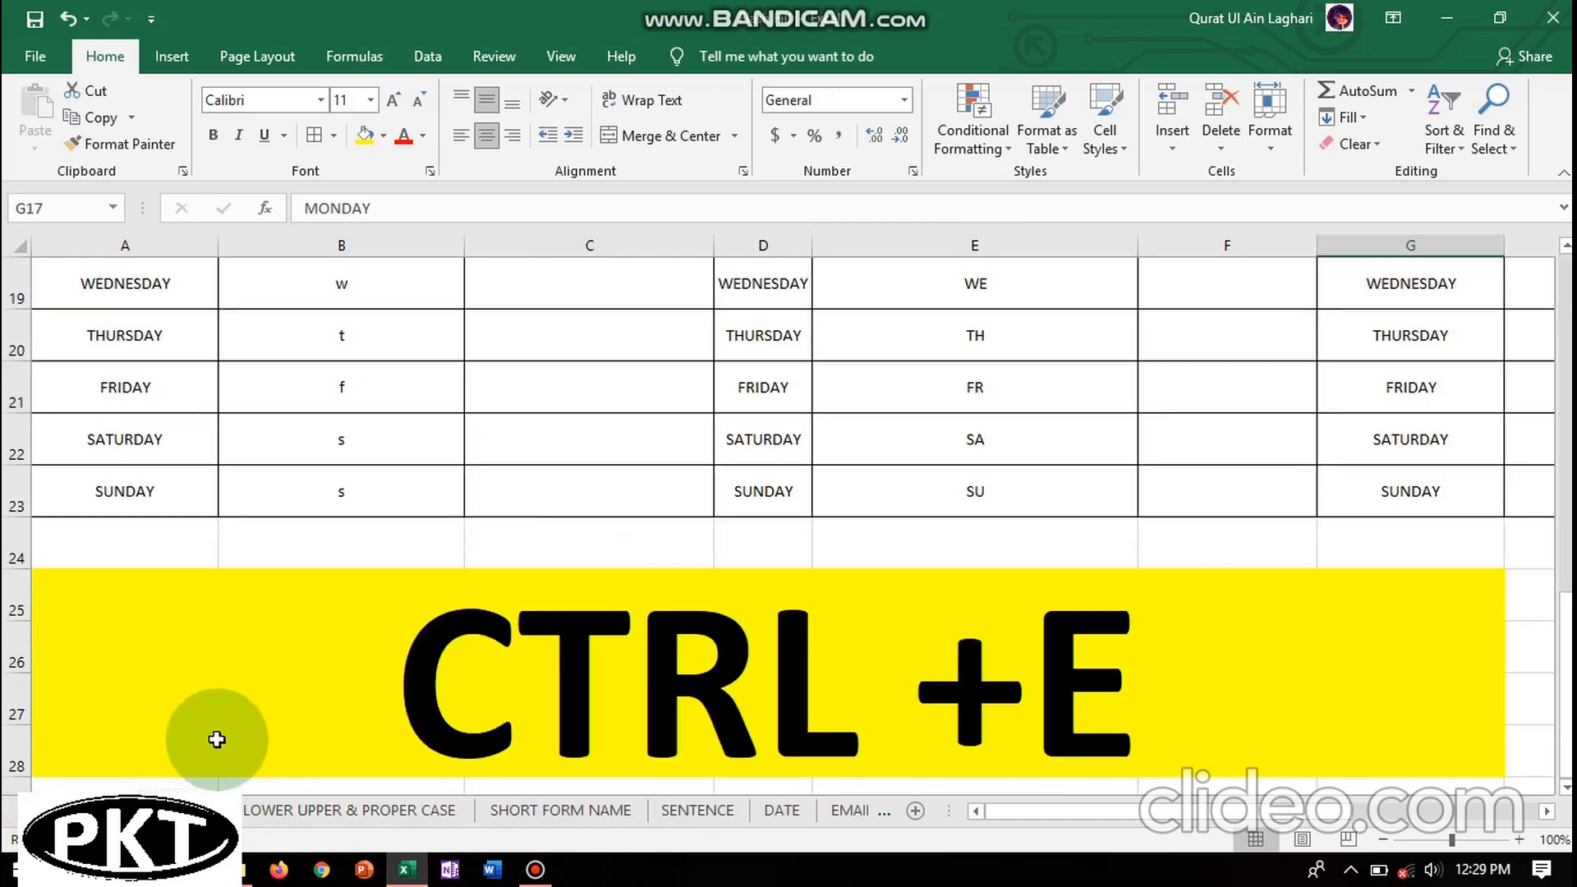
left_click(1564, 284)
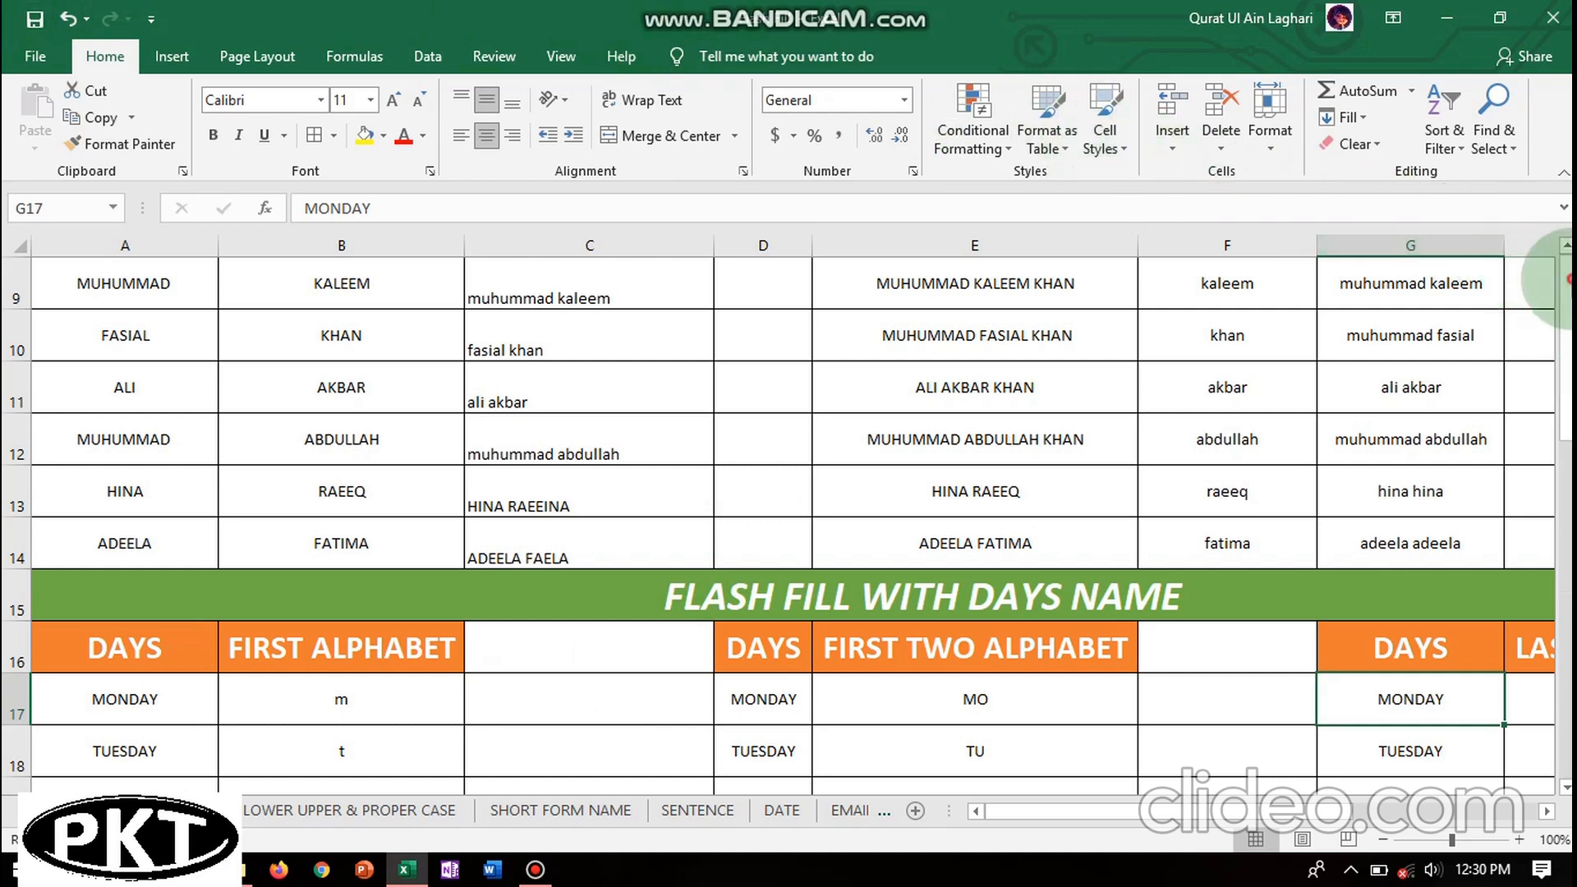
scroll(1555, 279, "up", 3)
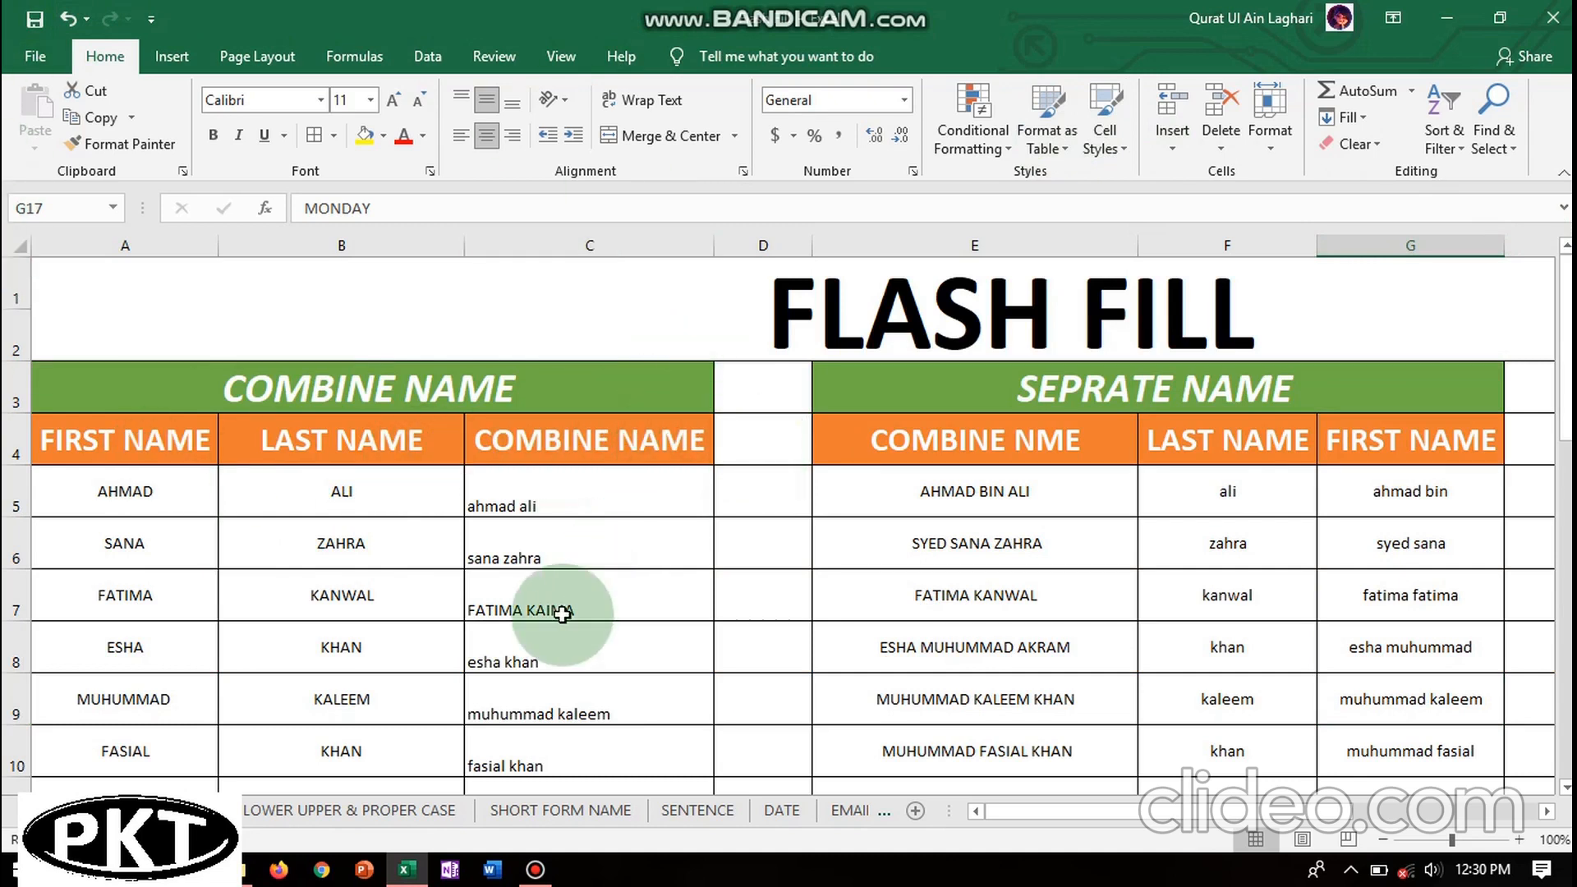
mouse_move(536, 869)
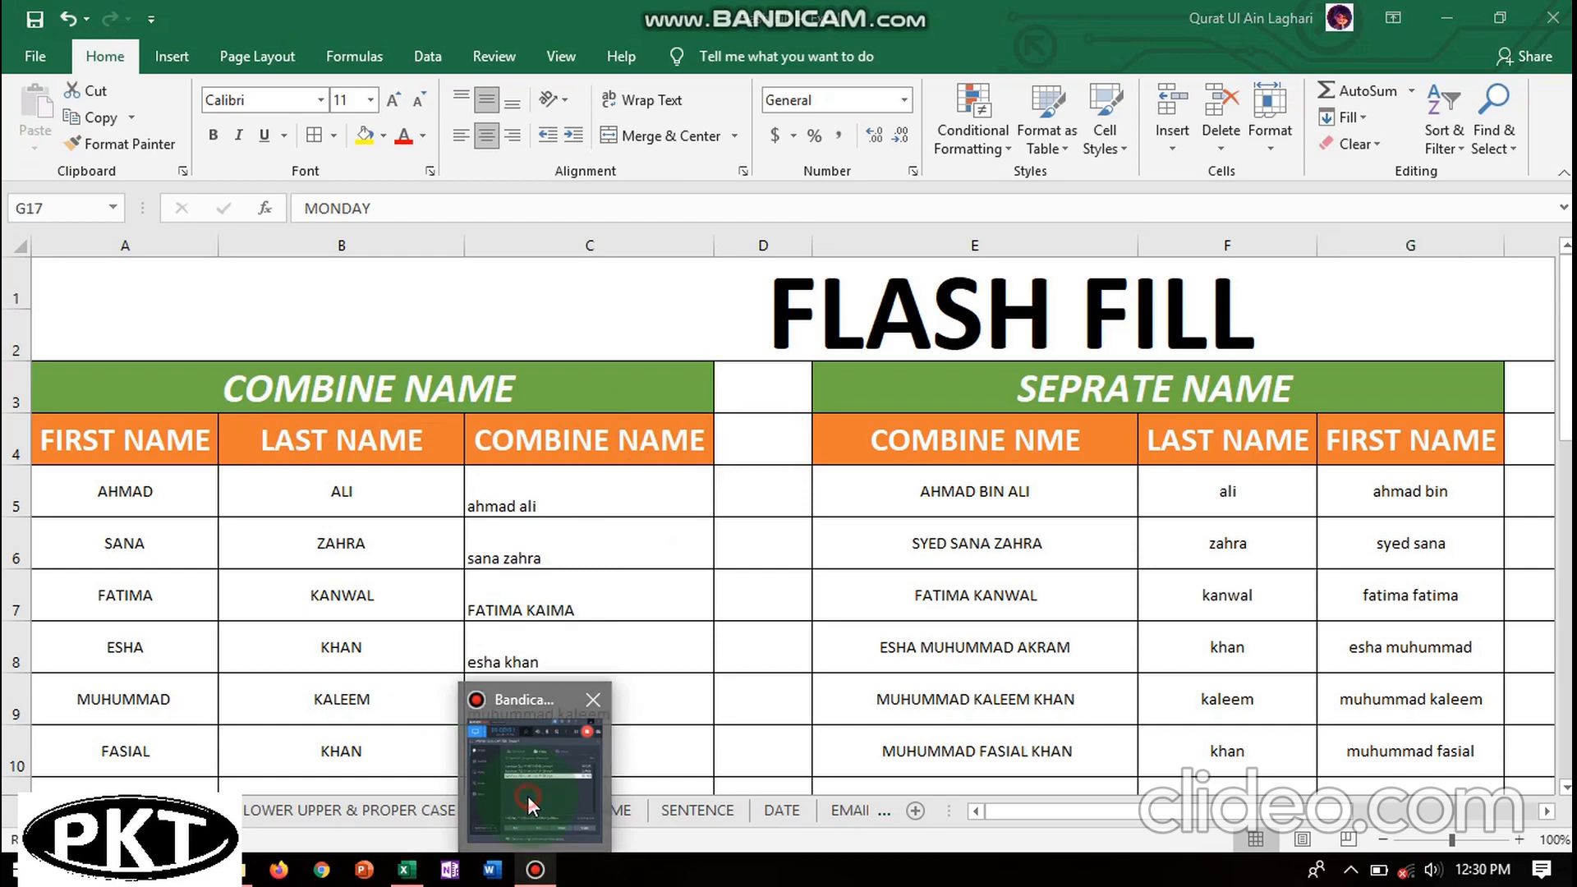